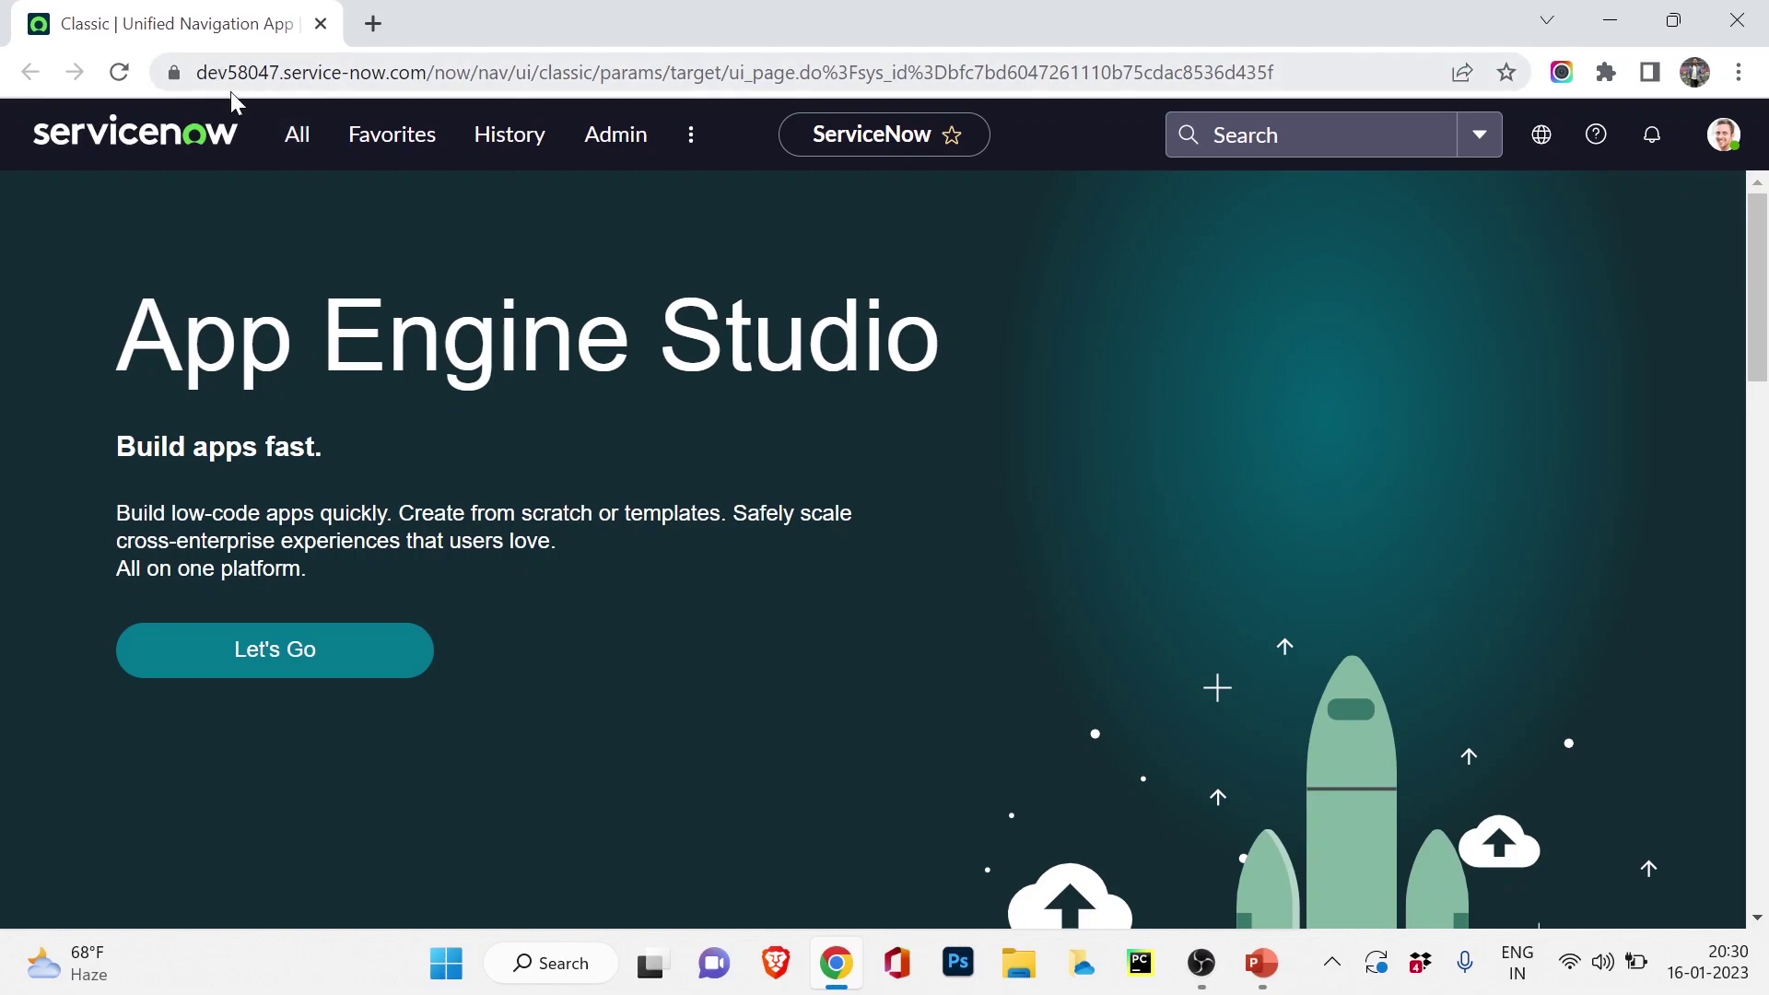
Open the Service Catalog from the Self-Service application modules
click(292, 164)
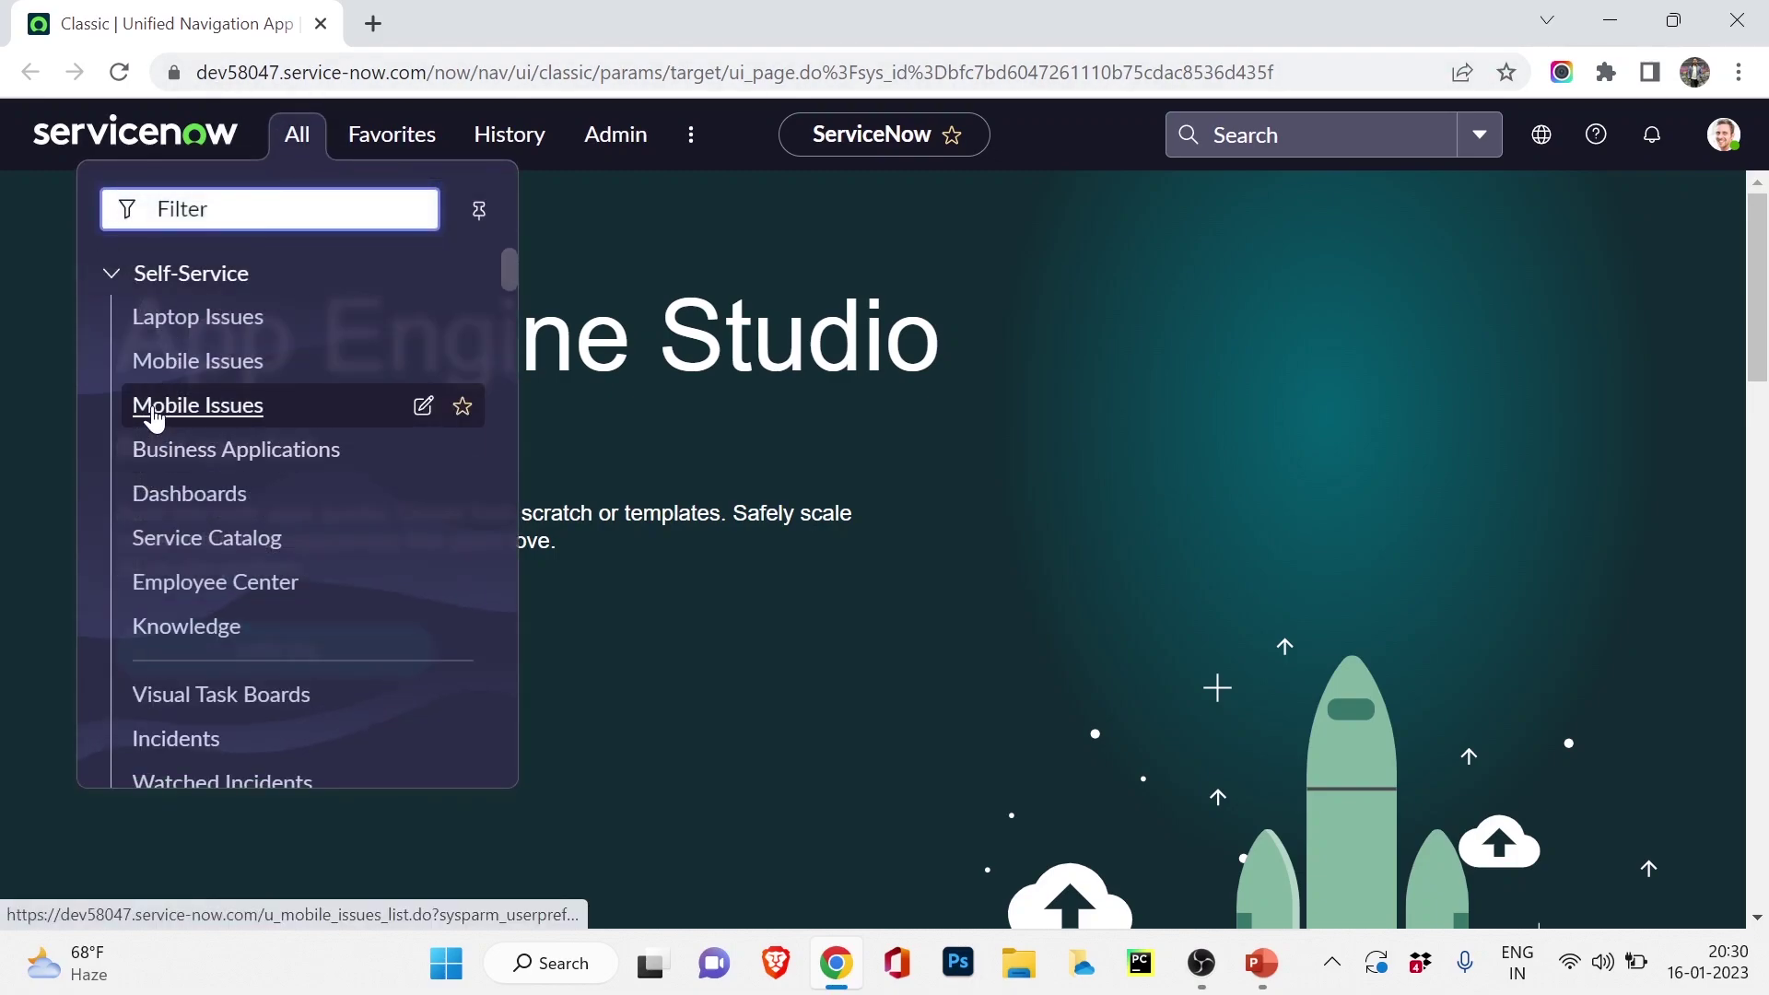
click(167, 553)
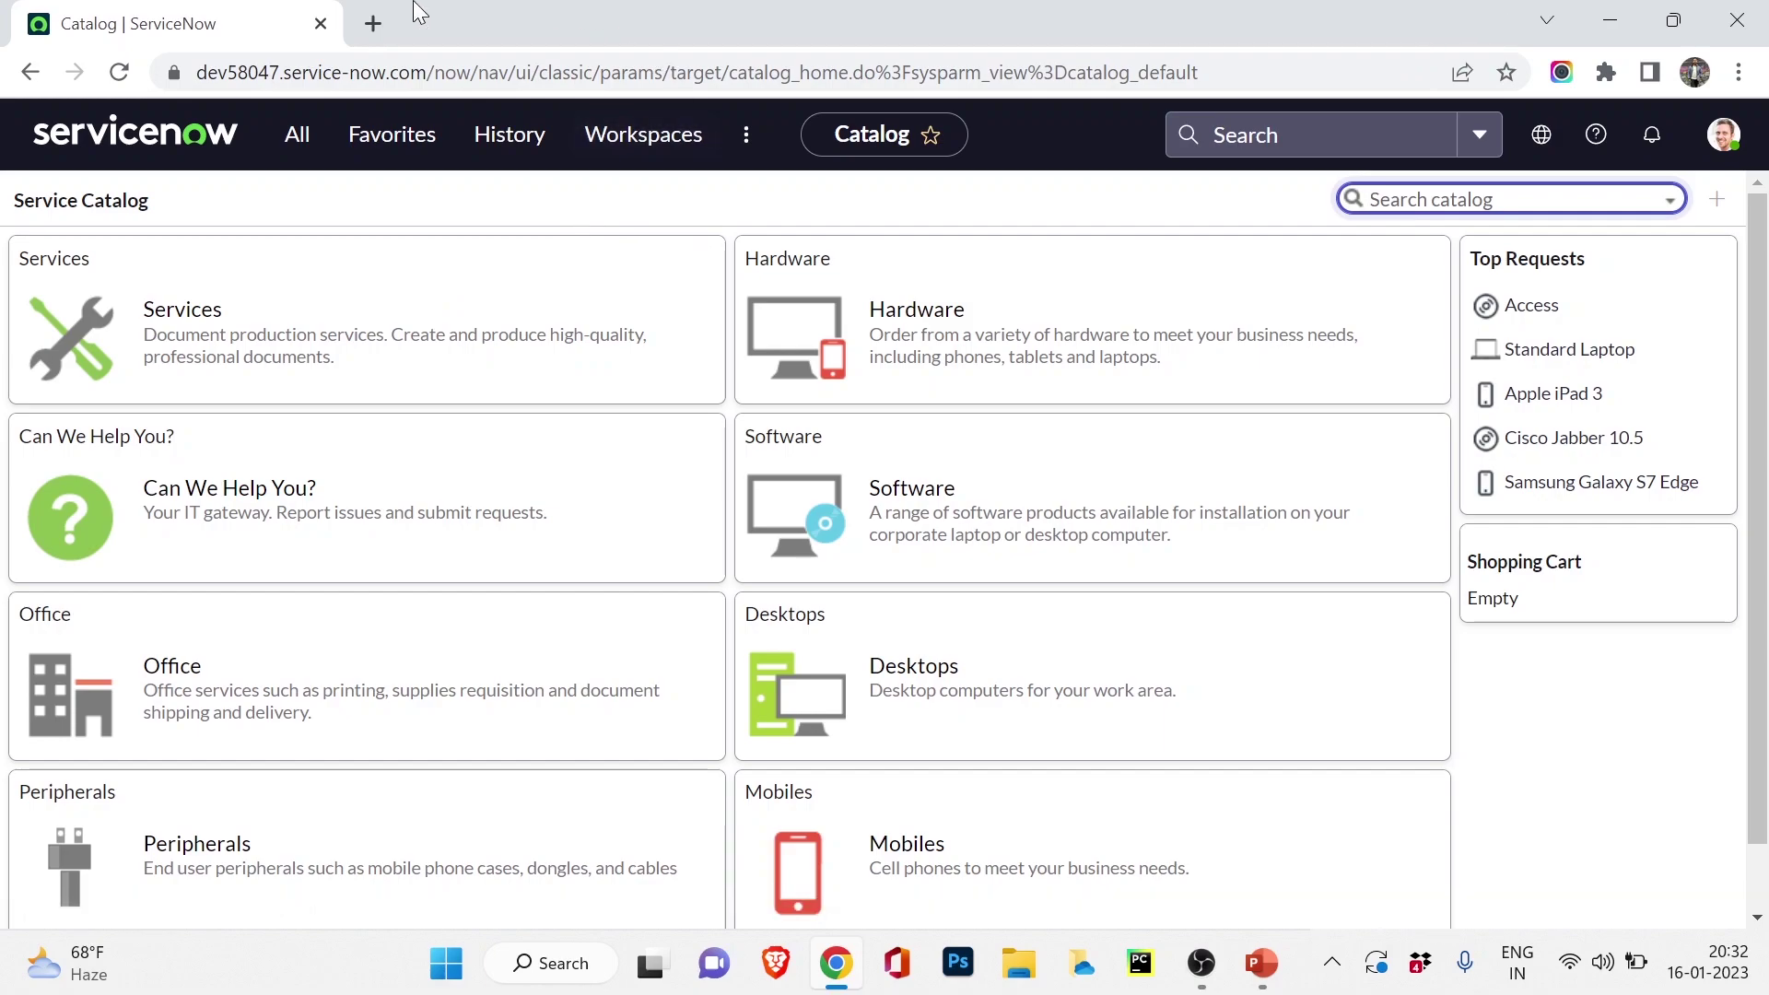
Filter the application modules by "service portal" and keep the navigator pinned open
click(291, 136)
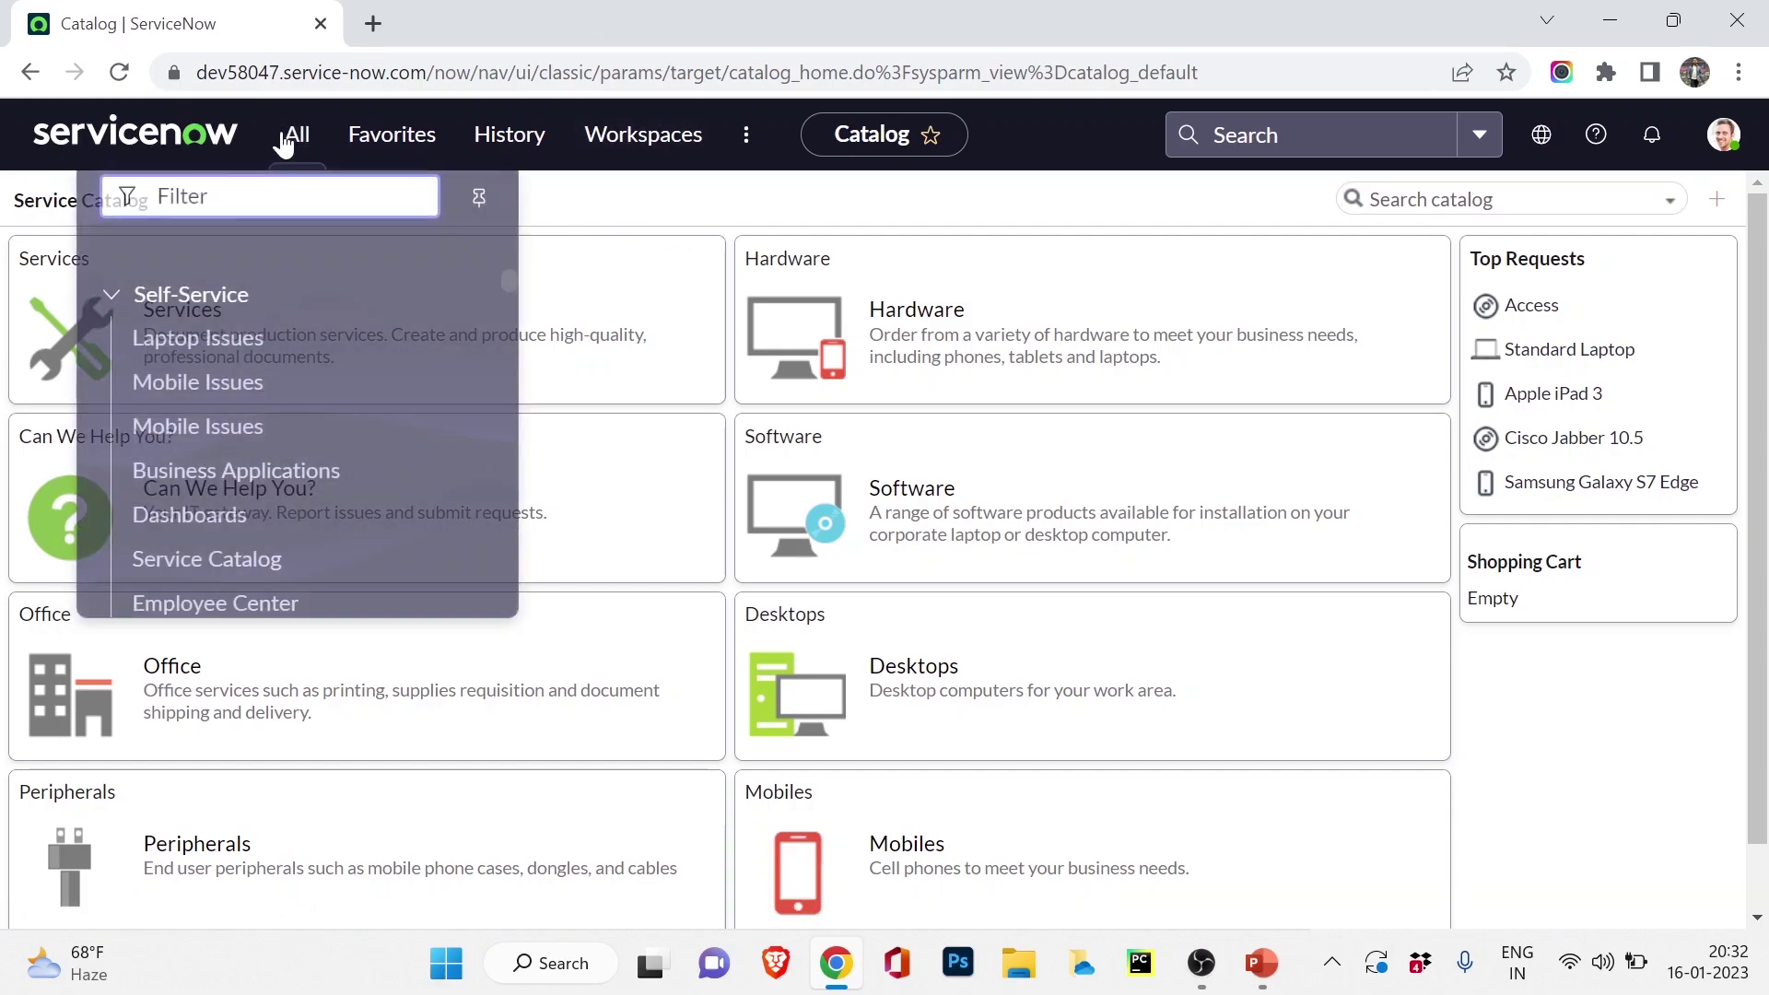
text(service p)
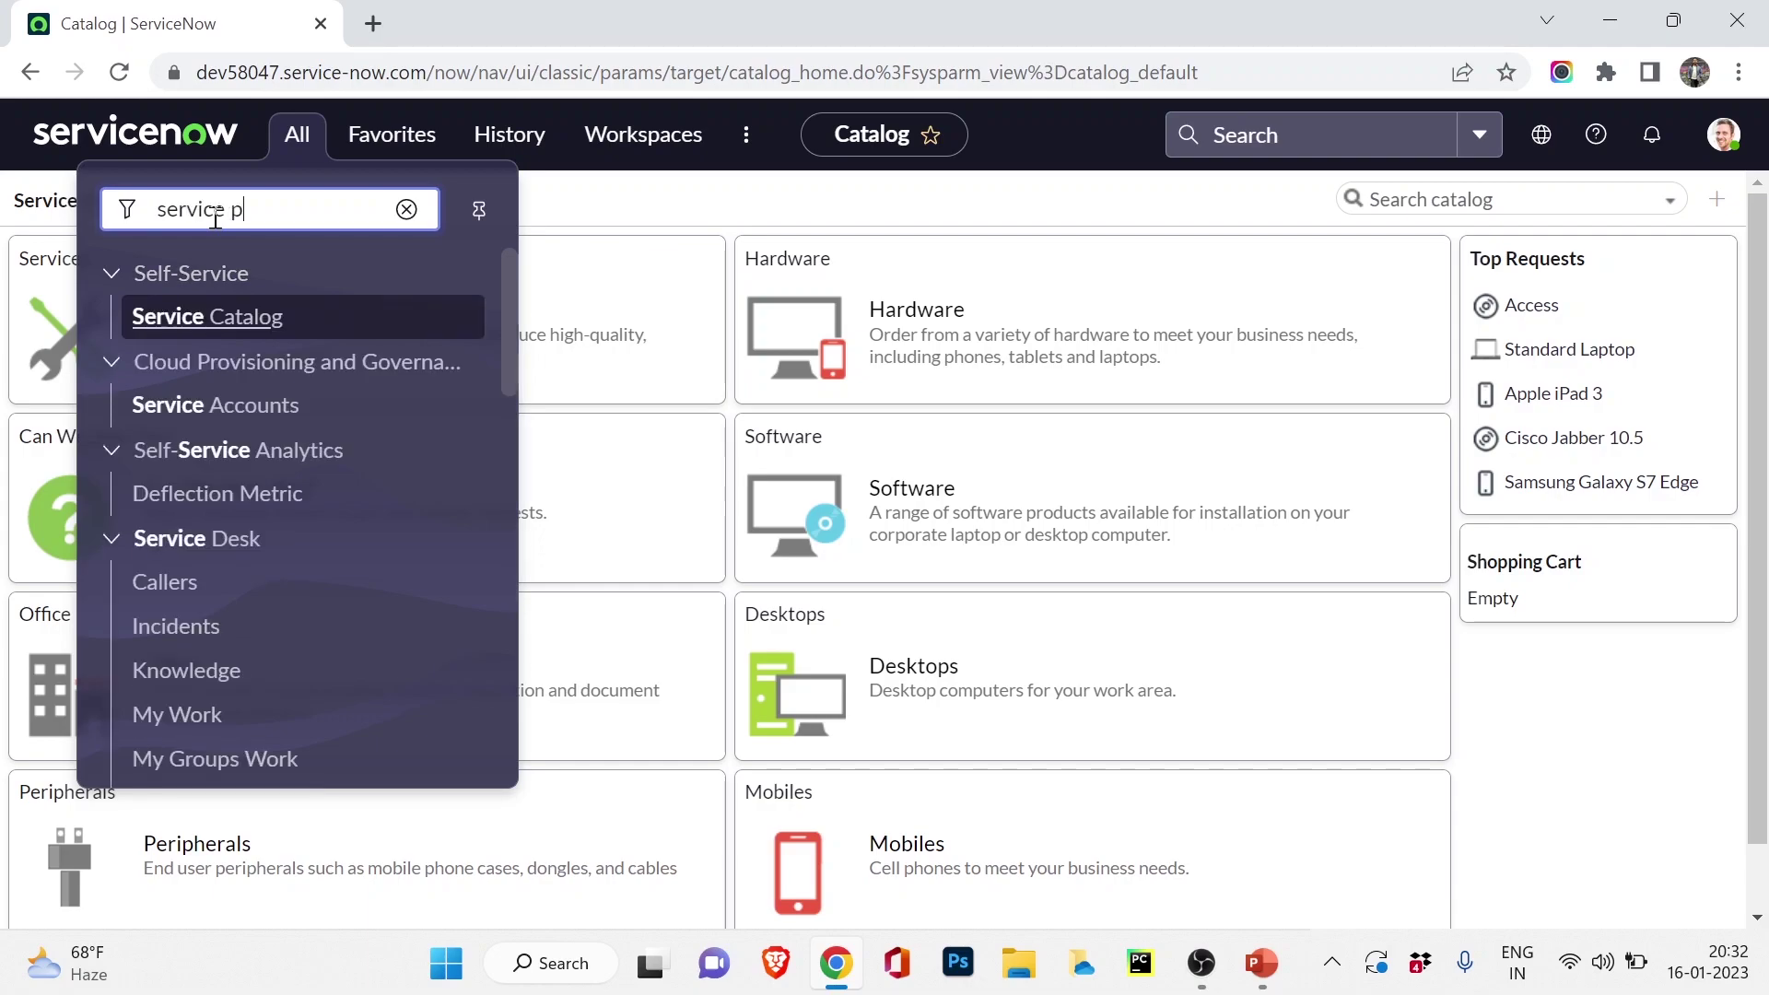
text(ort)
click(470, 219)
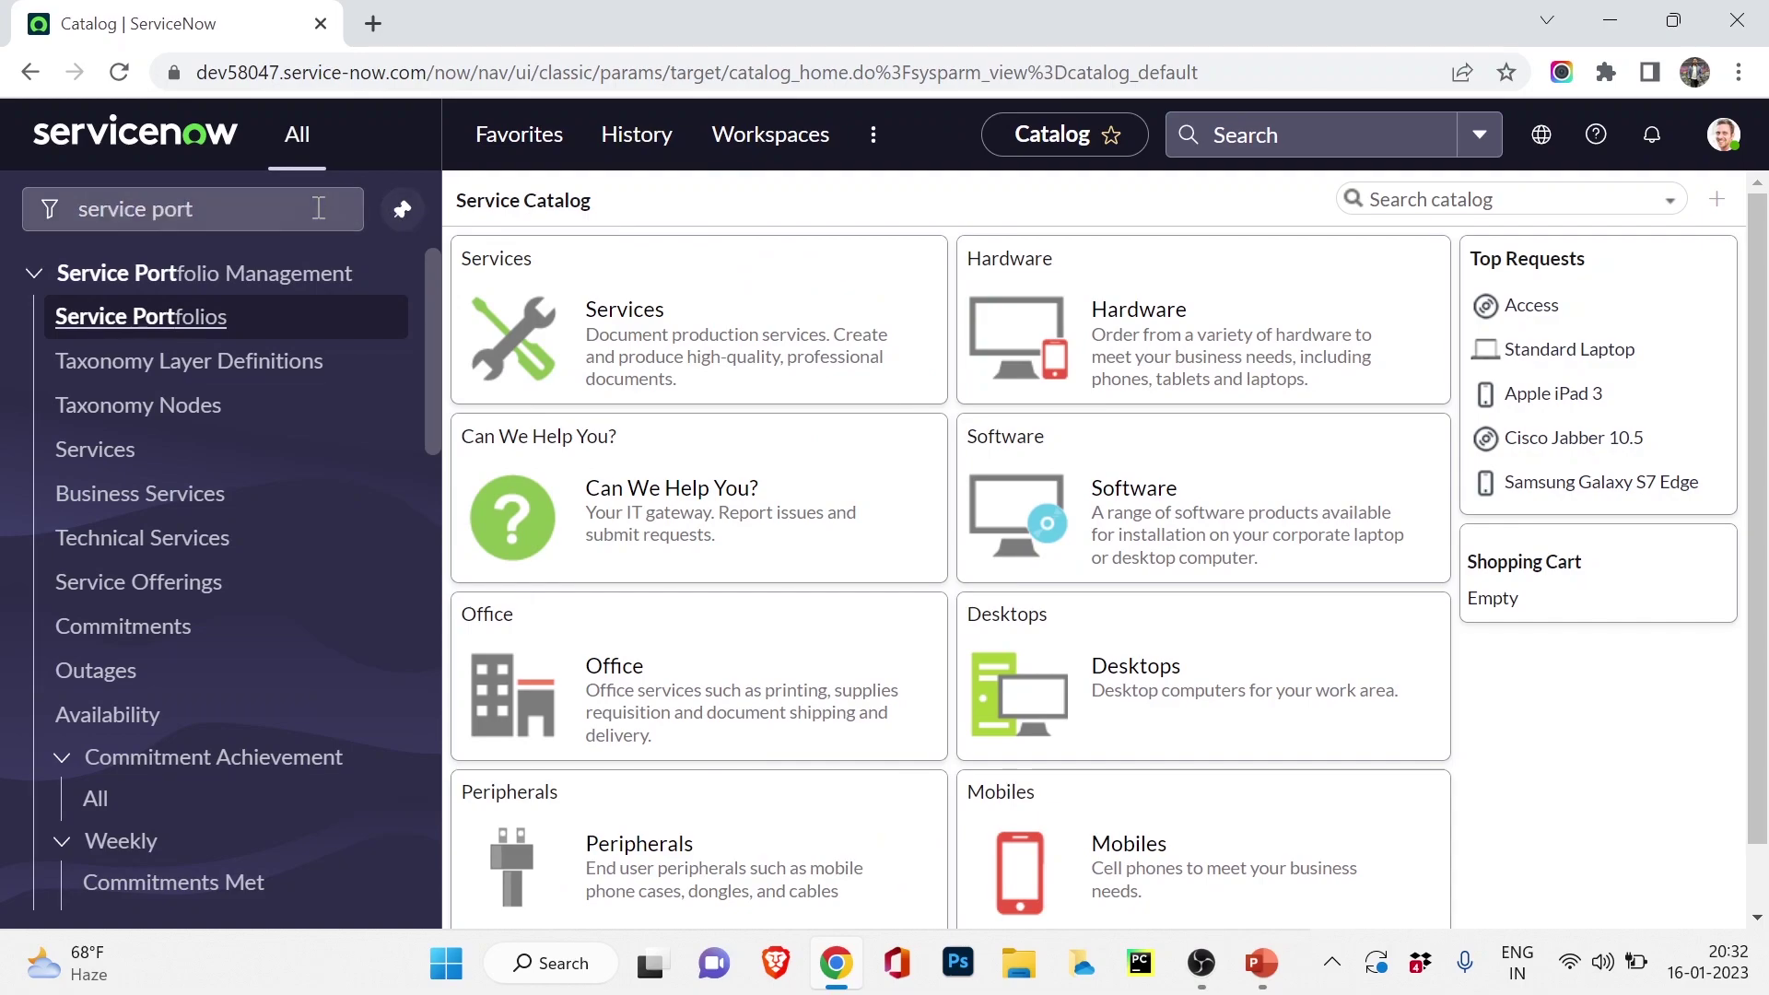
click(288, 206)
text(al)
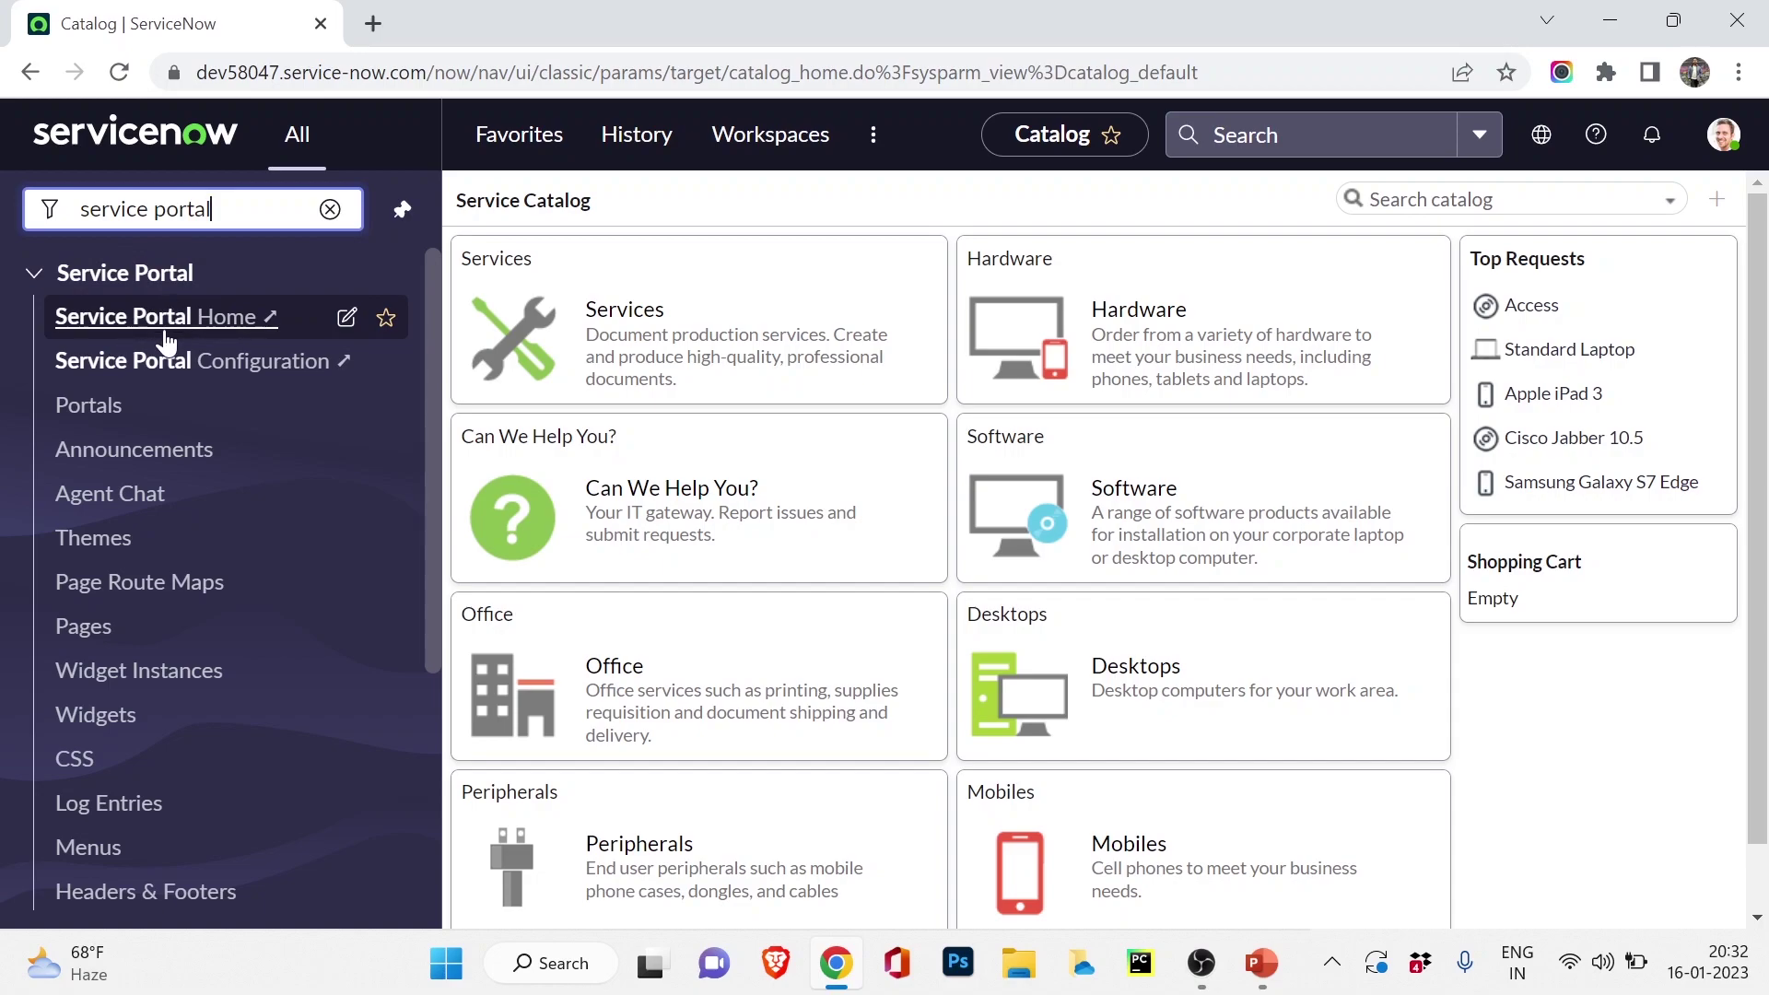
Open the Service Portal home page and dismiss the Employee Center announcement banner
click(251, 322)
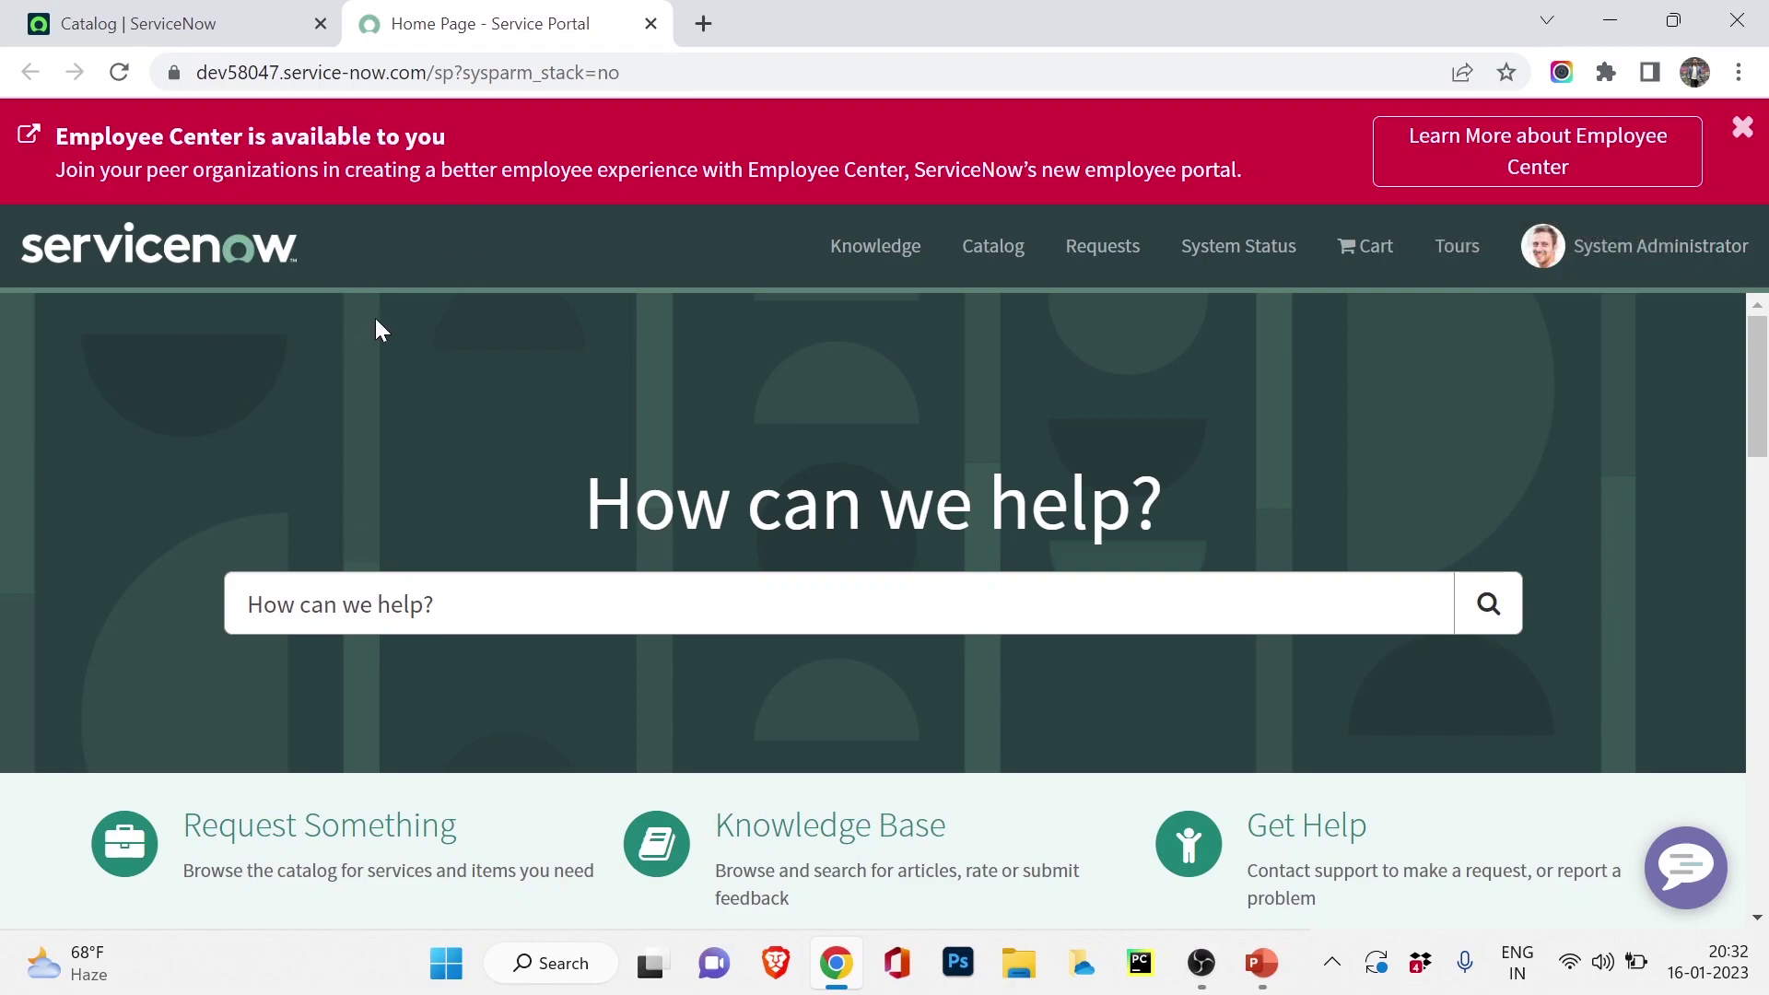
click(1742, 140)
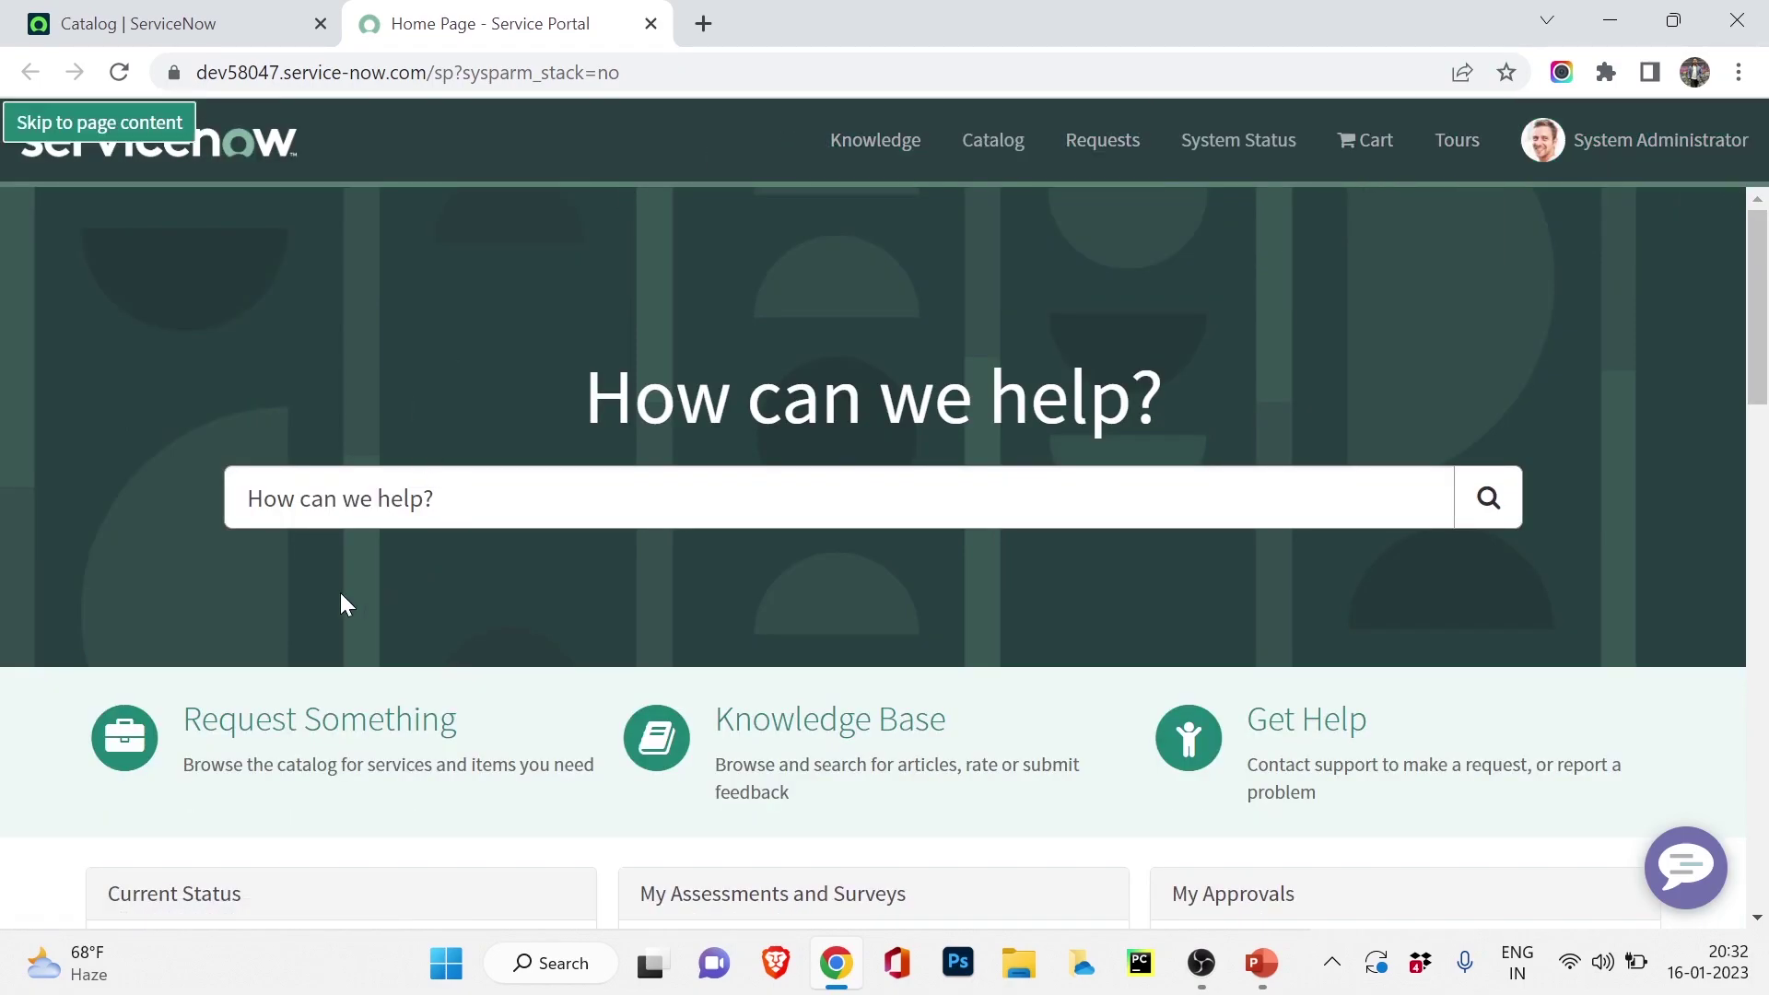
click(295, 626)
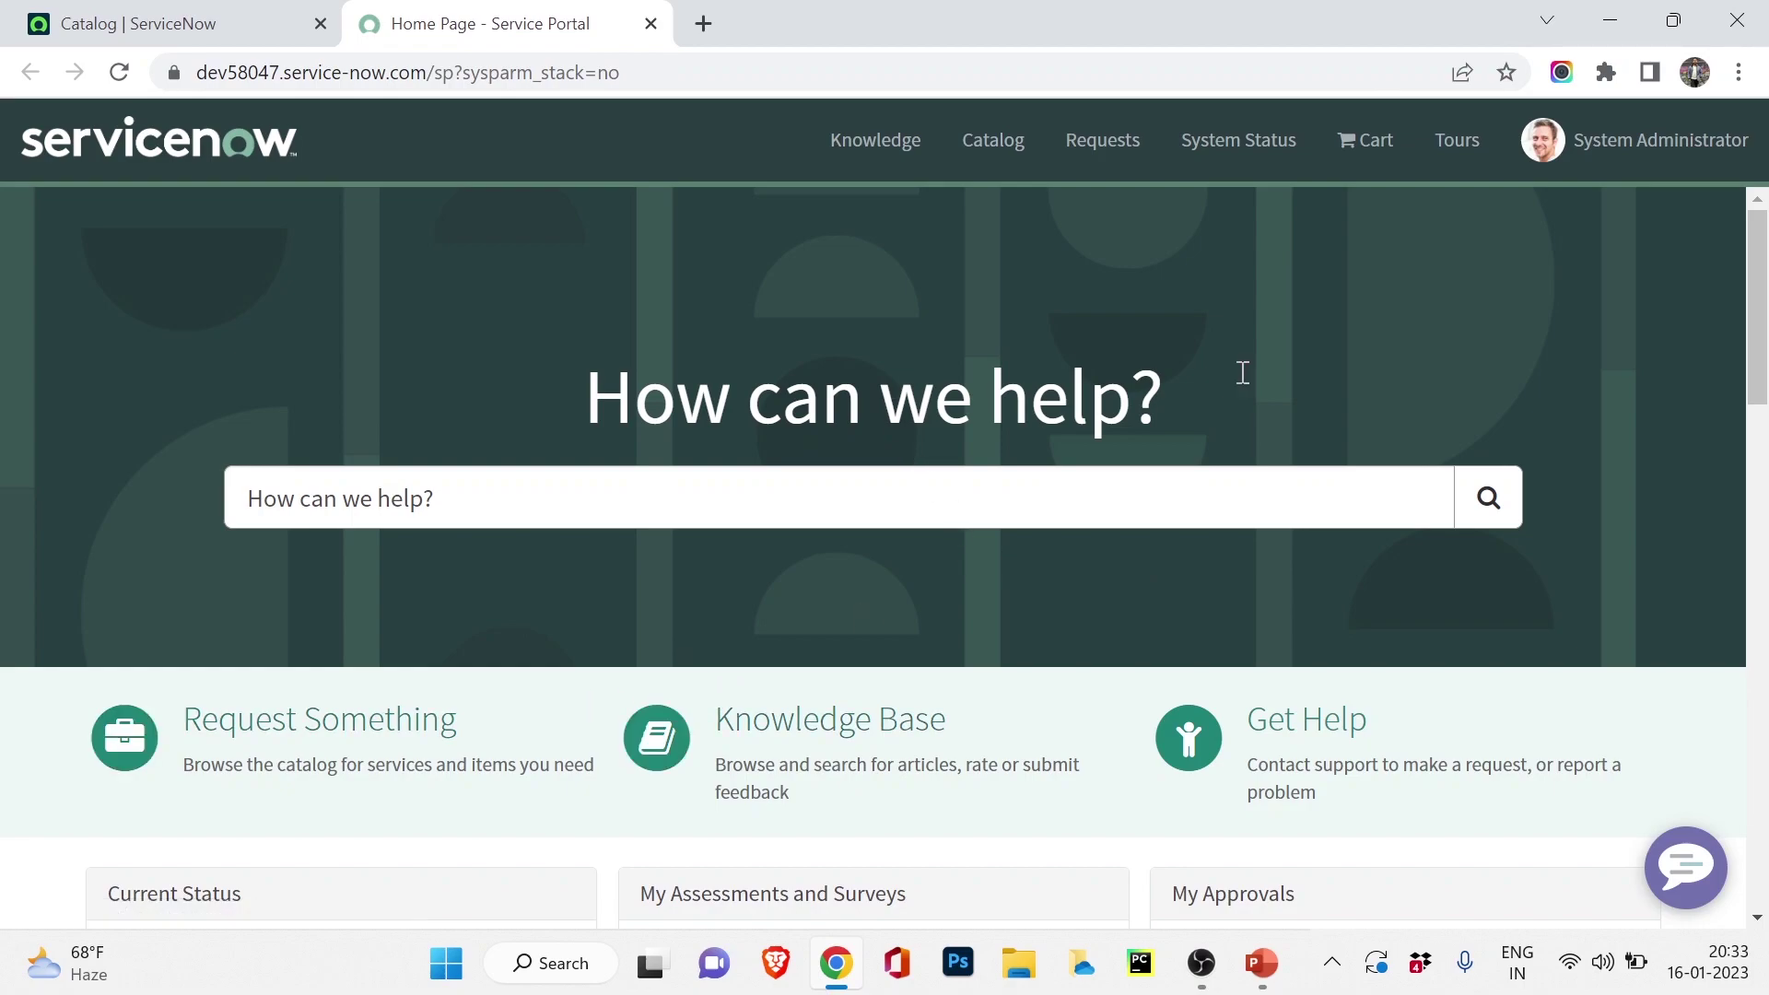
scroll(1605, 487, down, 1)
scroll(1608, 487, up, 1)
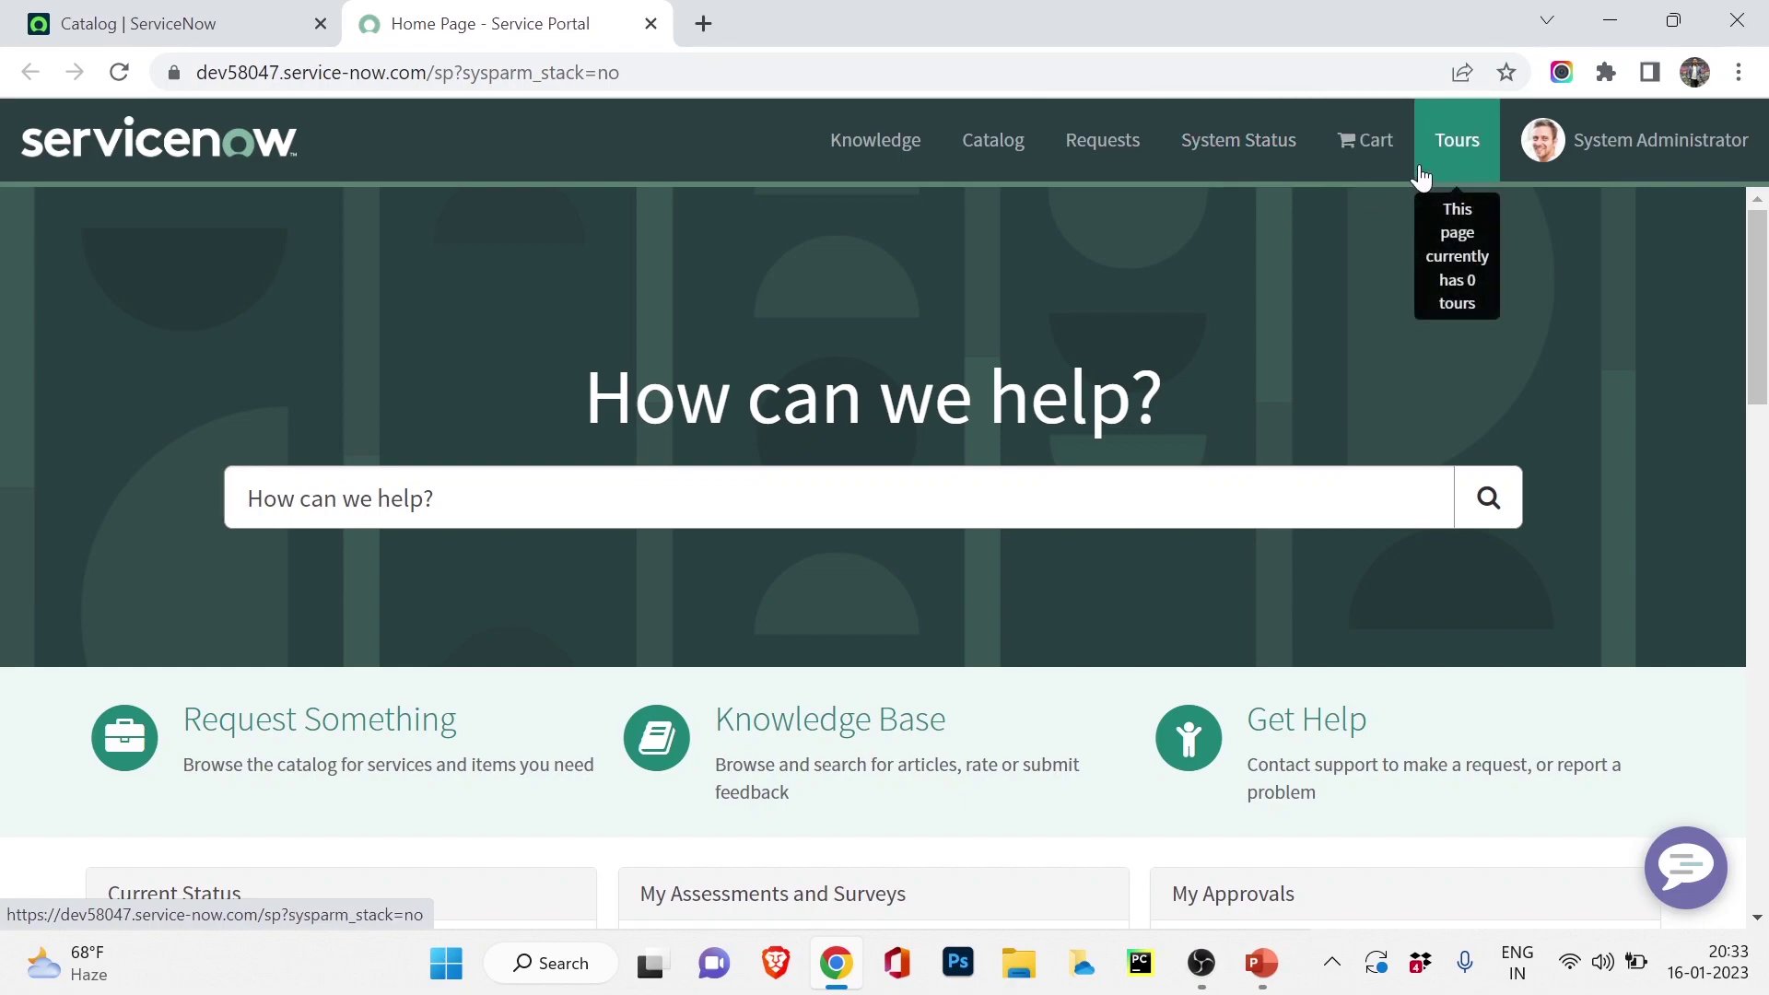
Open Request Something on the portal home page to browse the catalog
scroll(730, 339, down, 5)
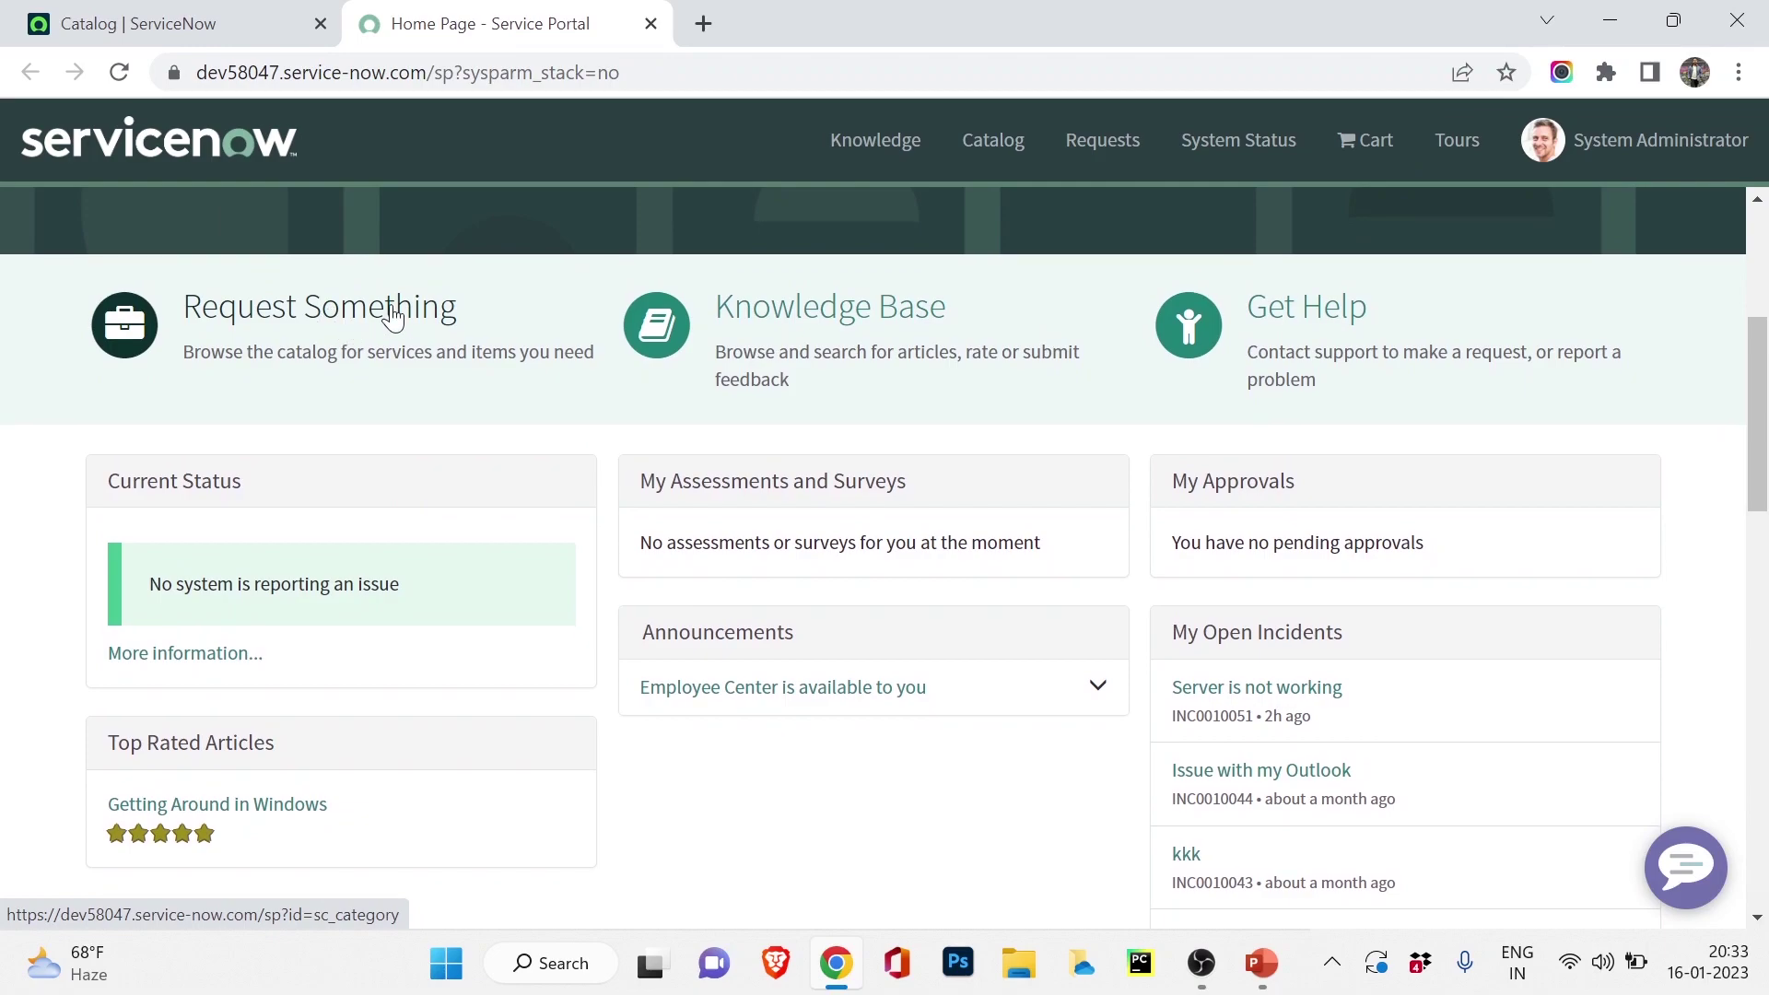
click(336, 313)
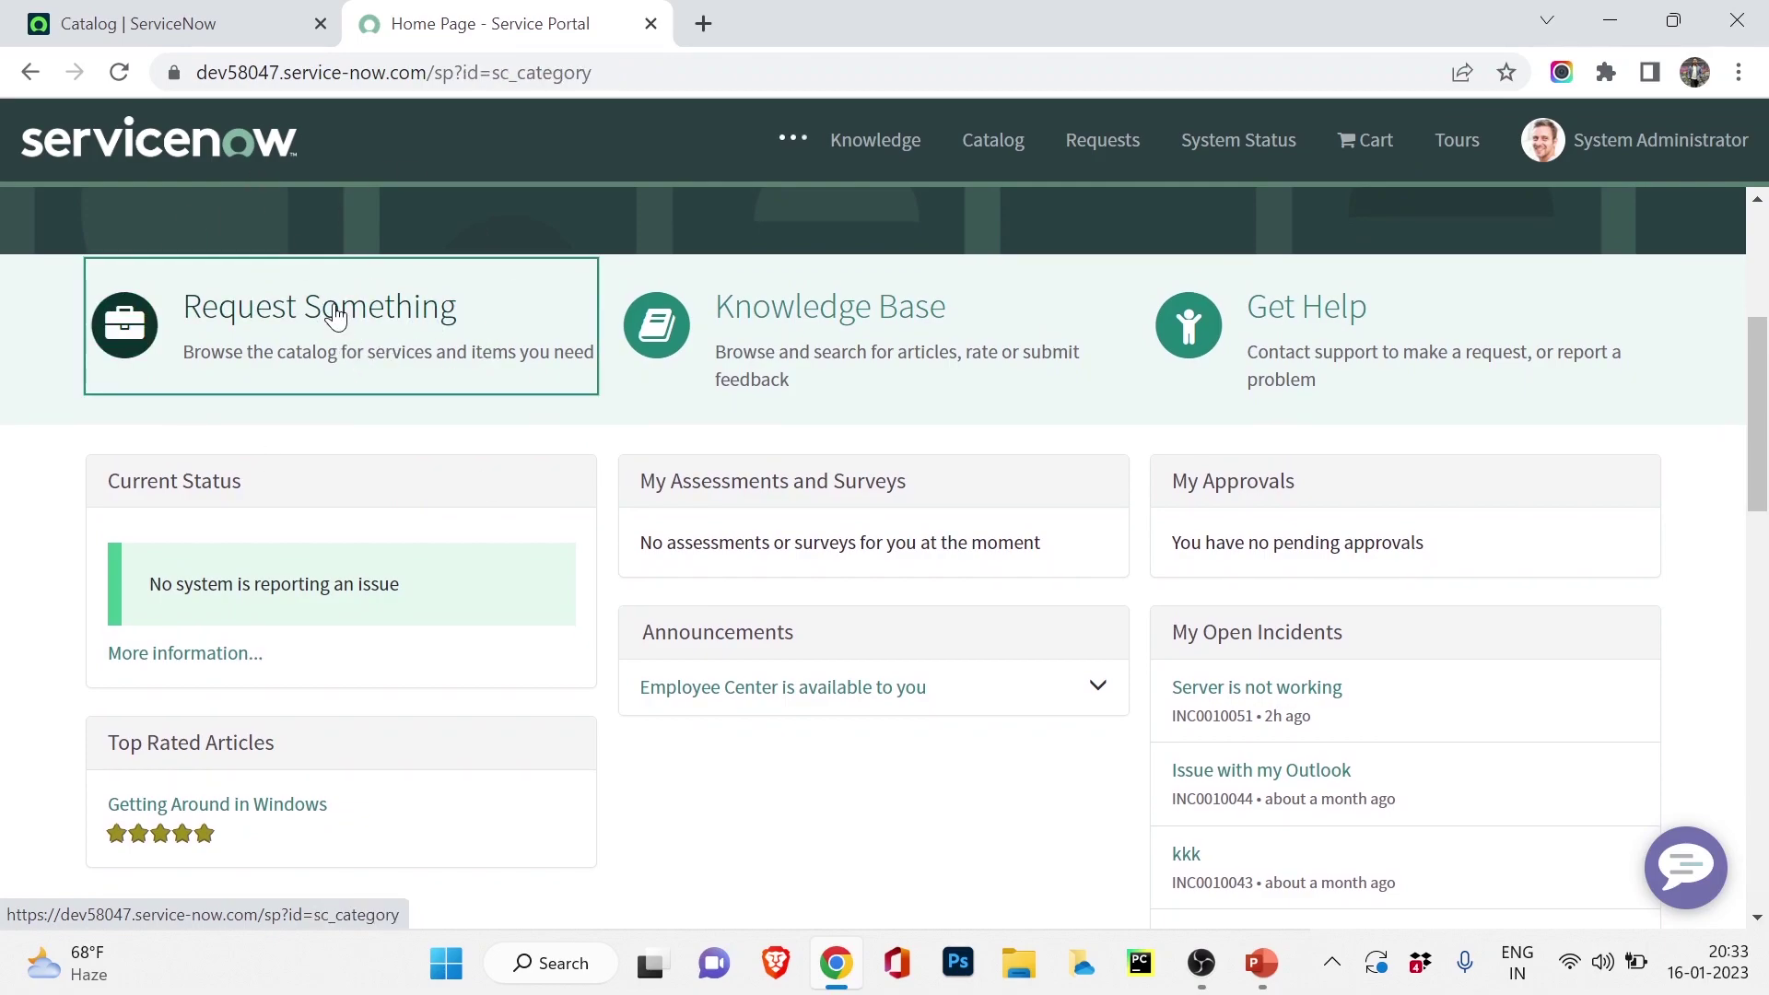
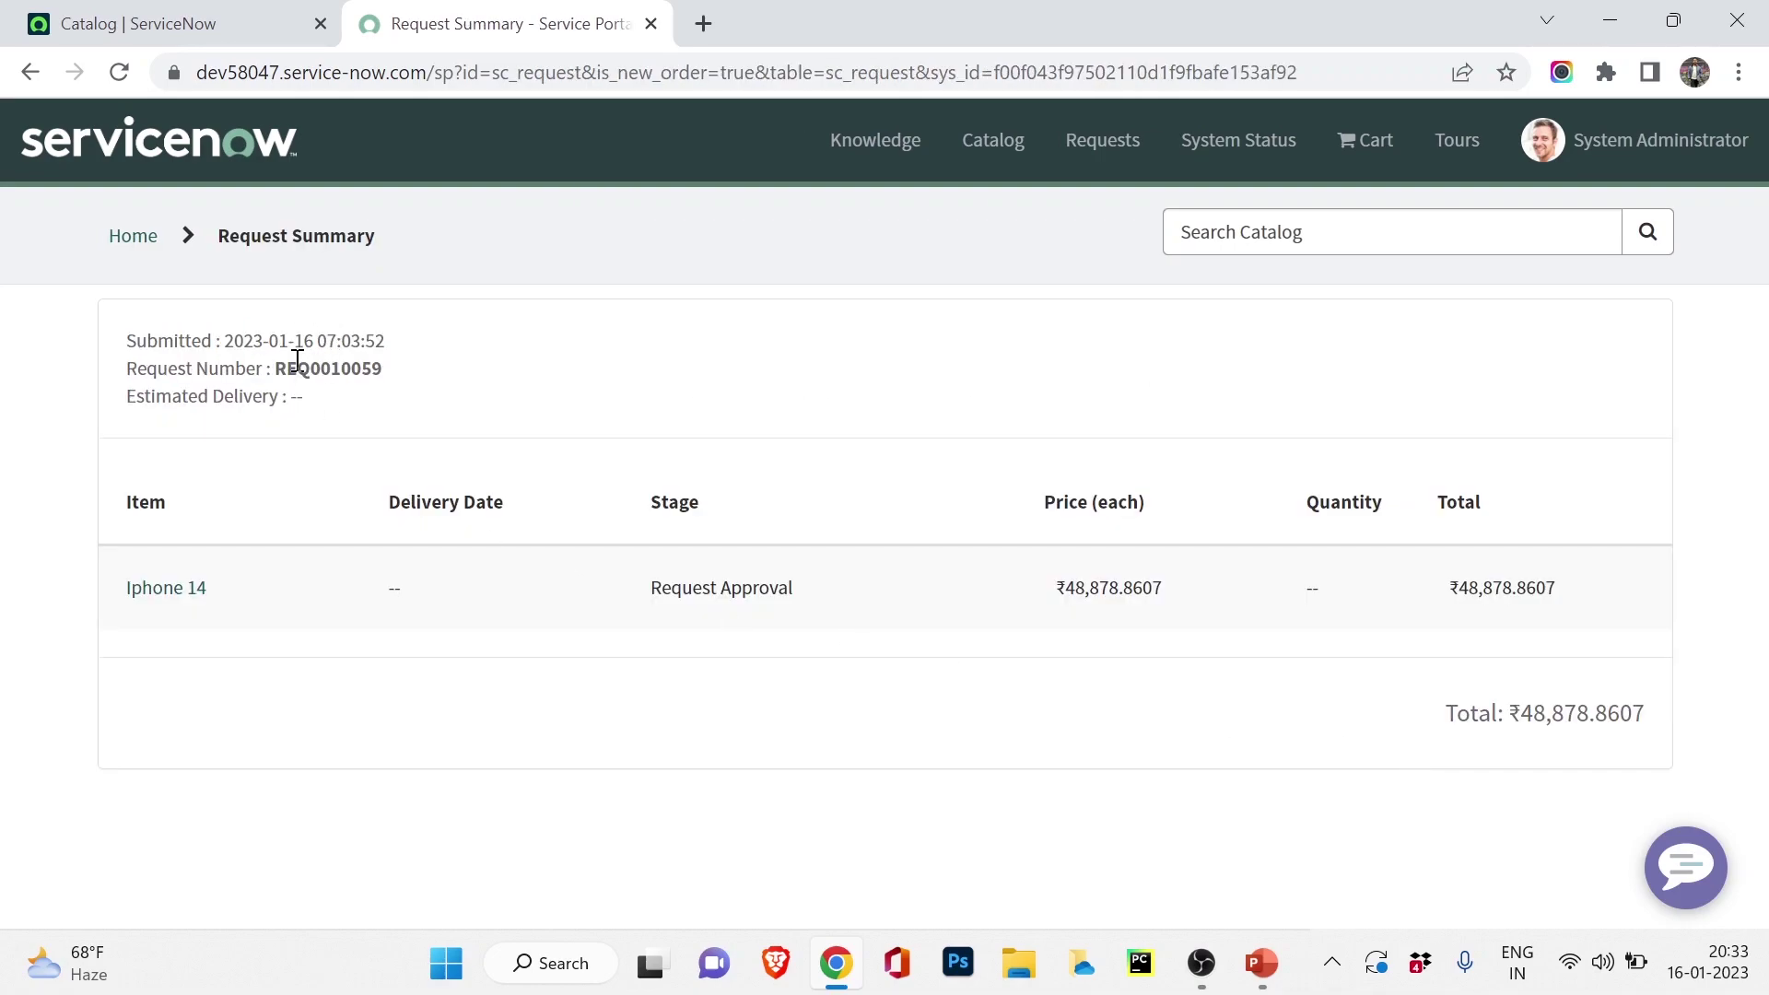
Return to the portal home page and open the newest Iphone 14 request from the Requests list
click(260, 154)
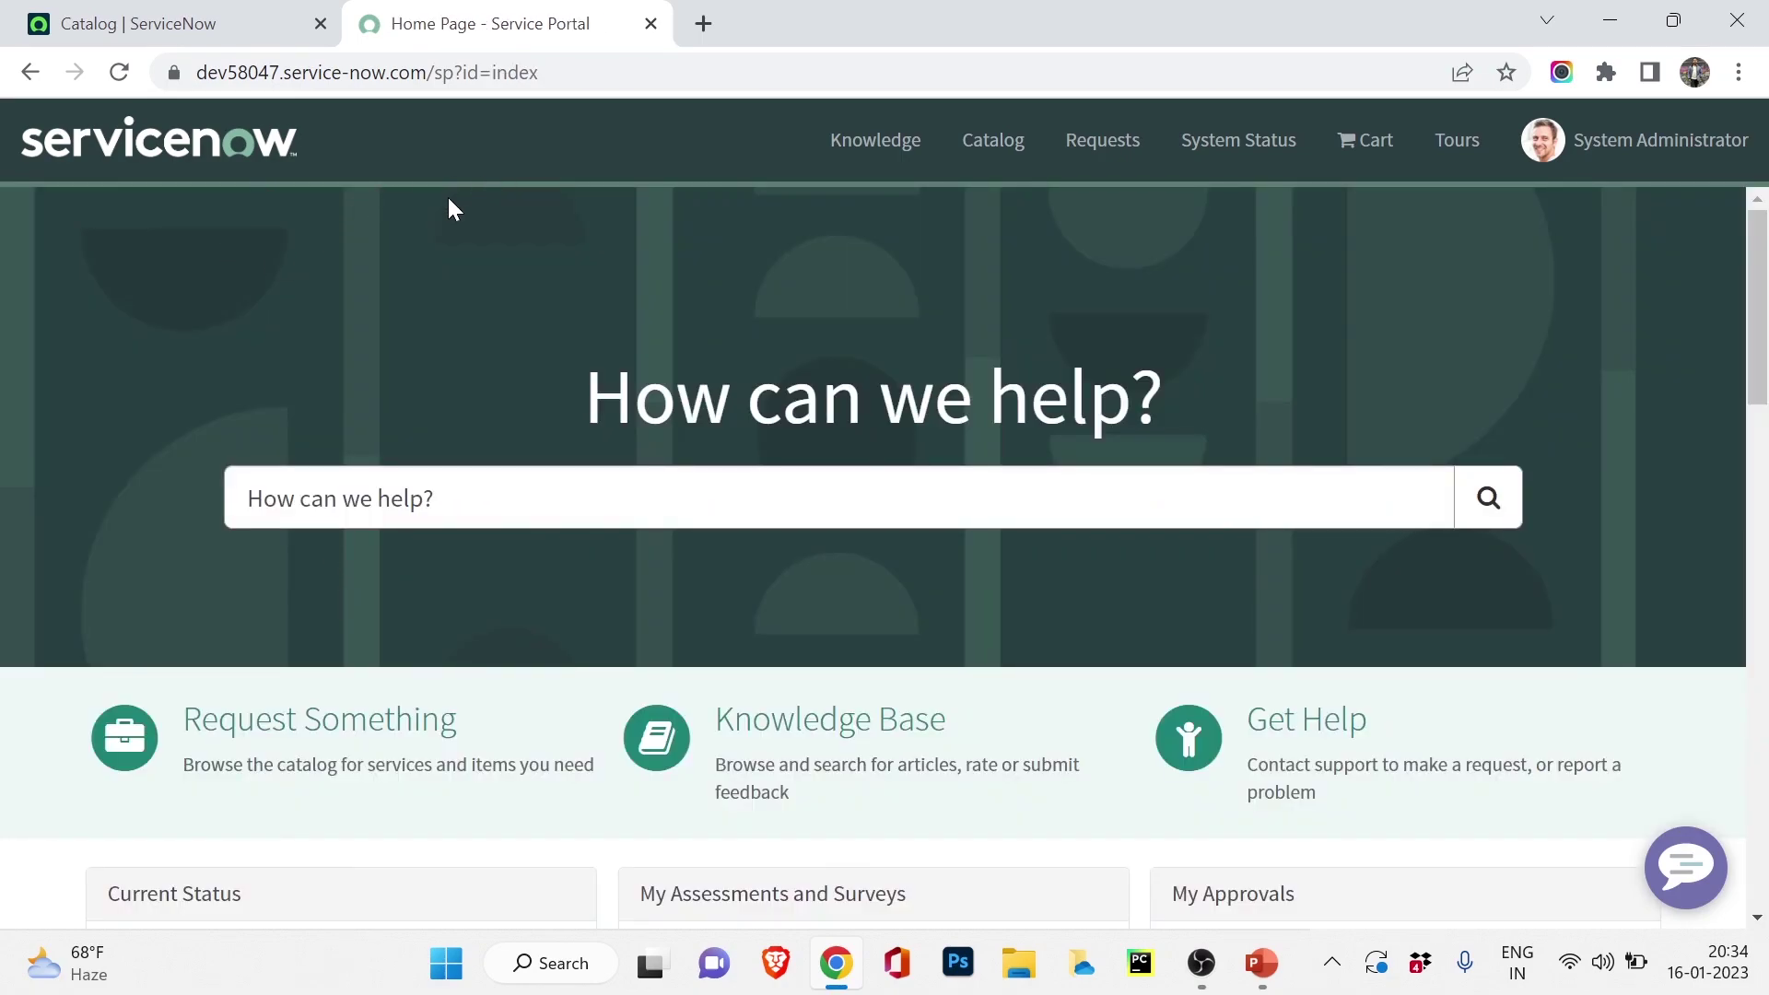
click(1101, 144)
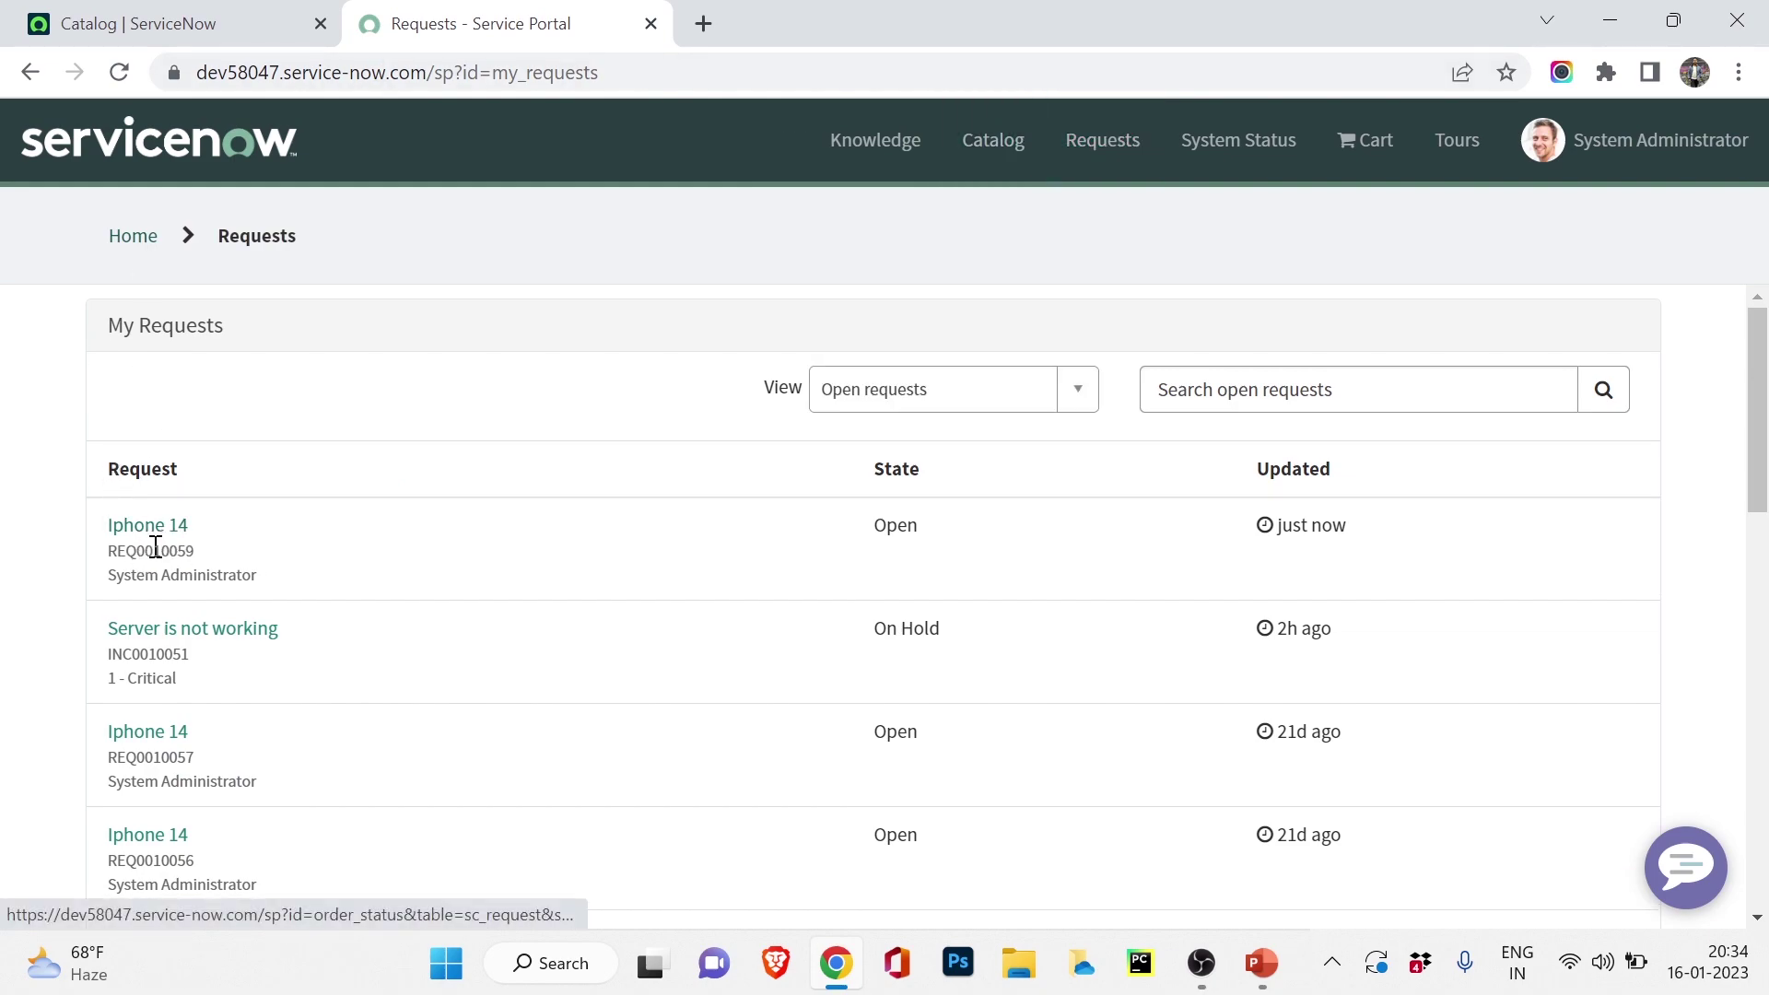
drag(135, 550, 185, 551)
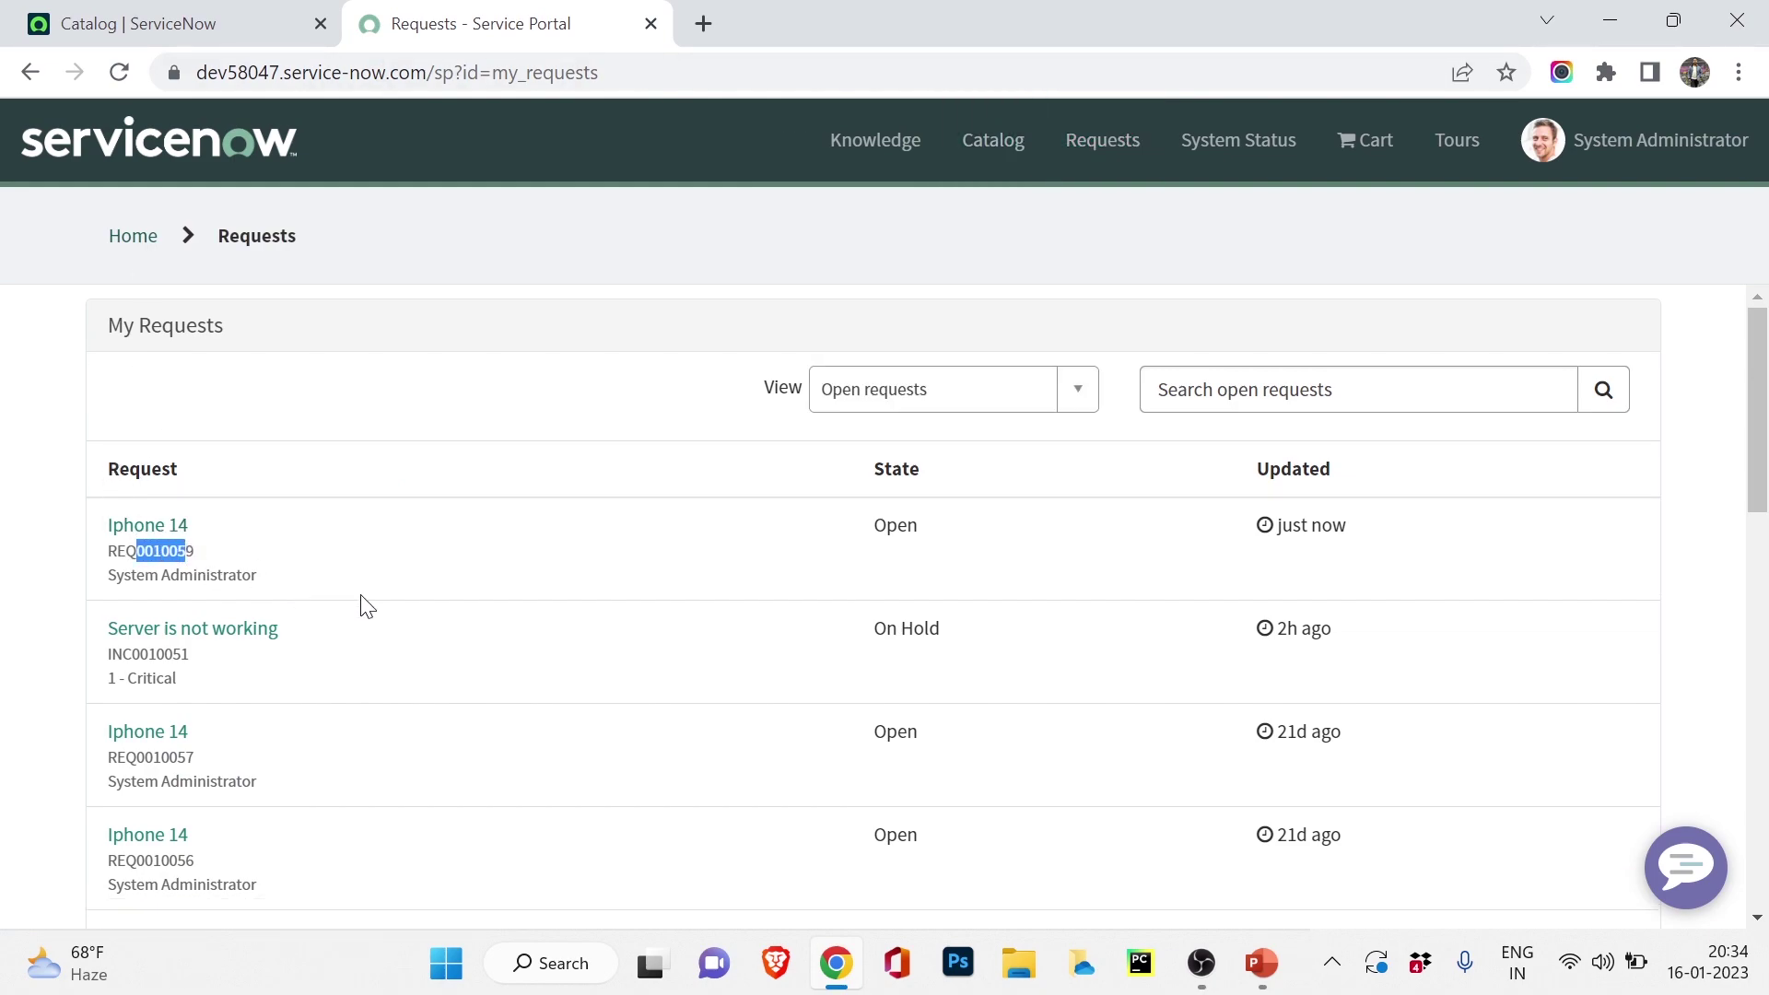
click(139, 529)
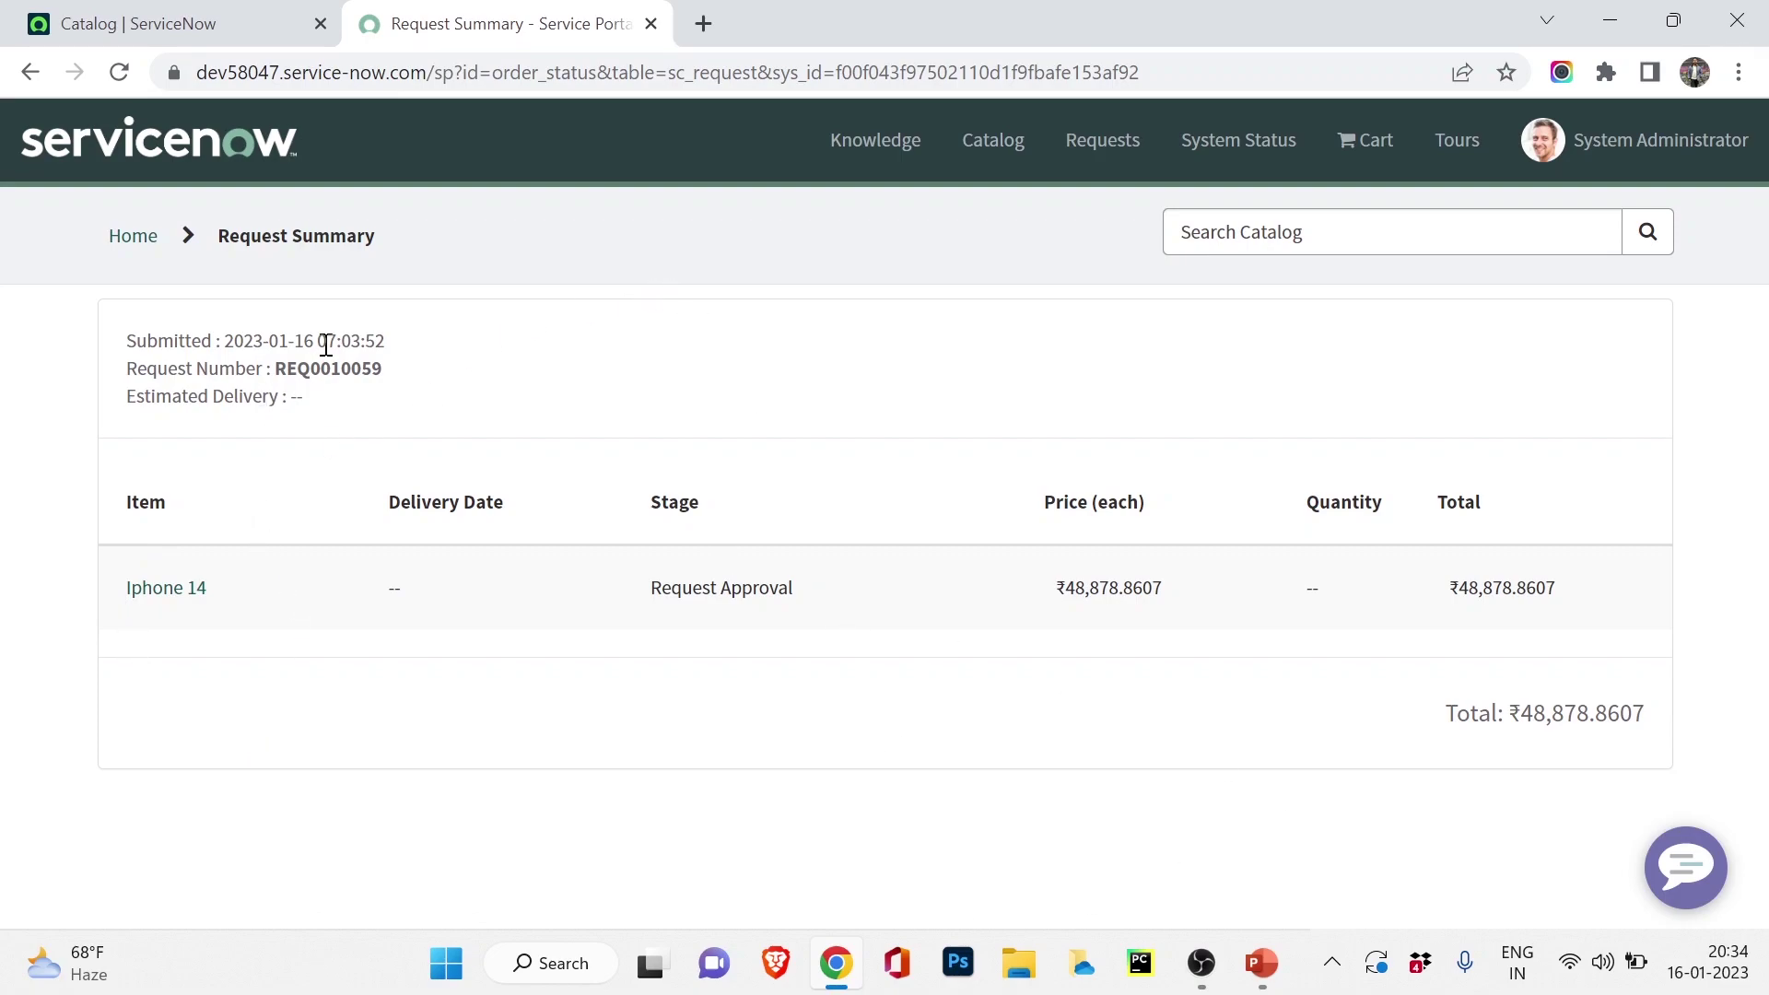
Open the Iphone 14 item from the request summary and examine its number, stage and other ticket details
click(160, 594)
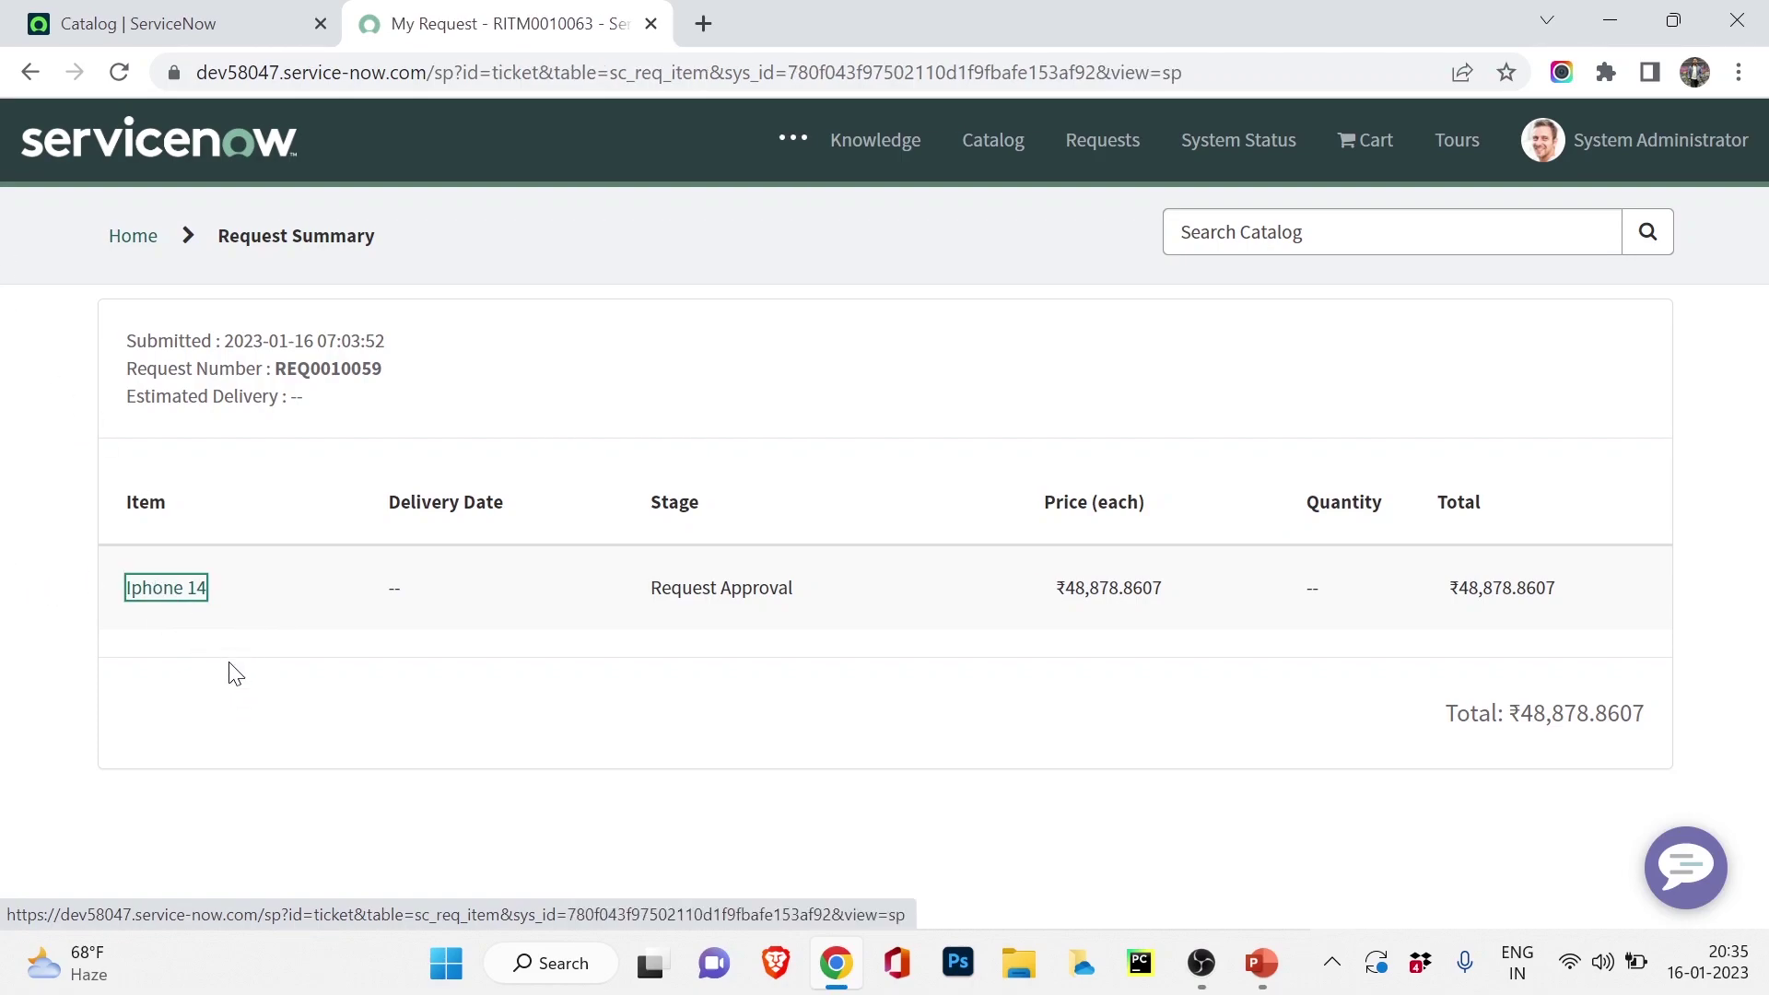
scroll(823, 618, down, 2)
scroll(821, 664, down, 1)
scroll(815, 645, up, 3)
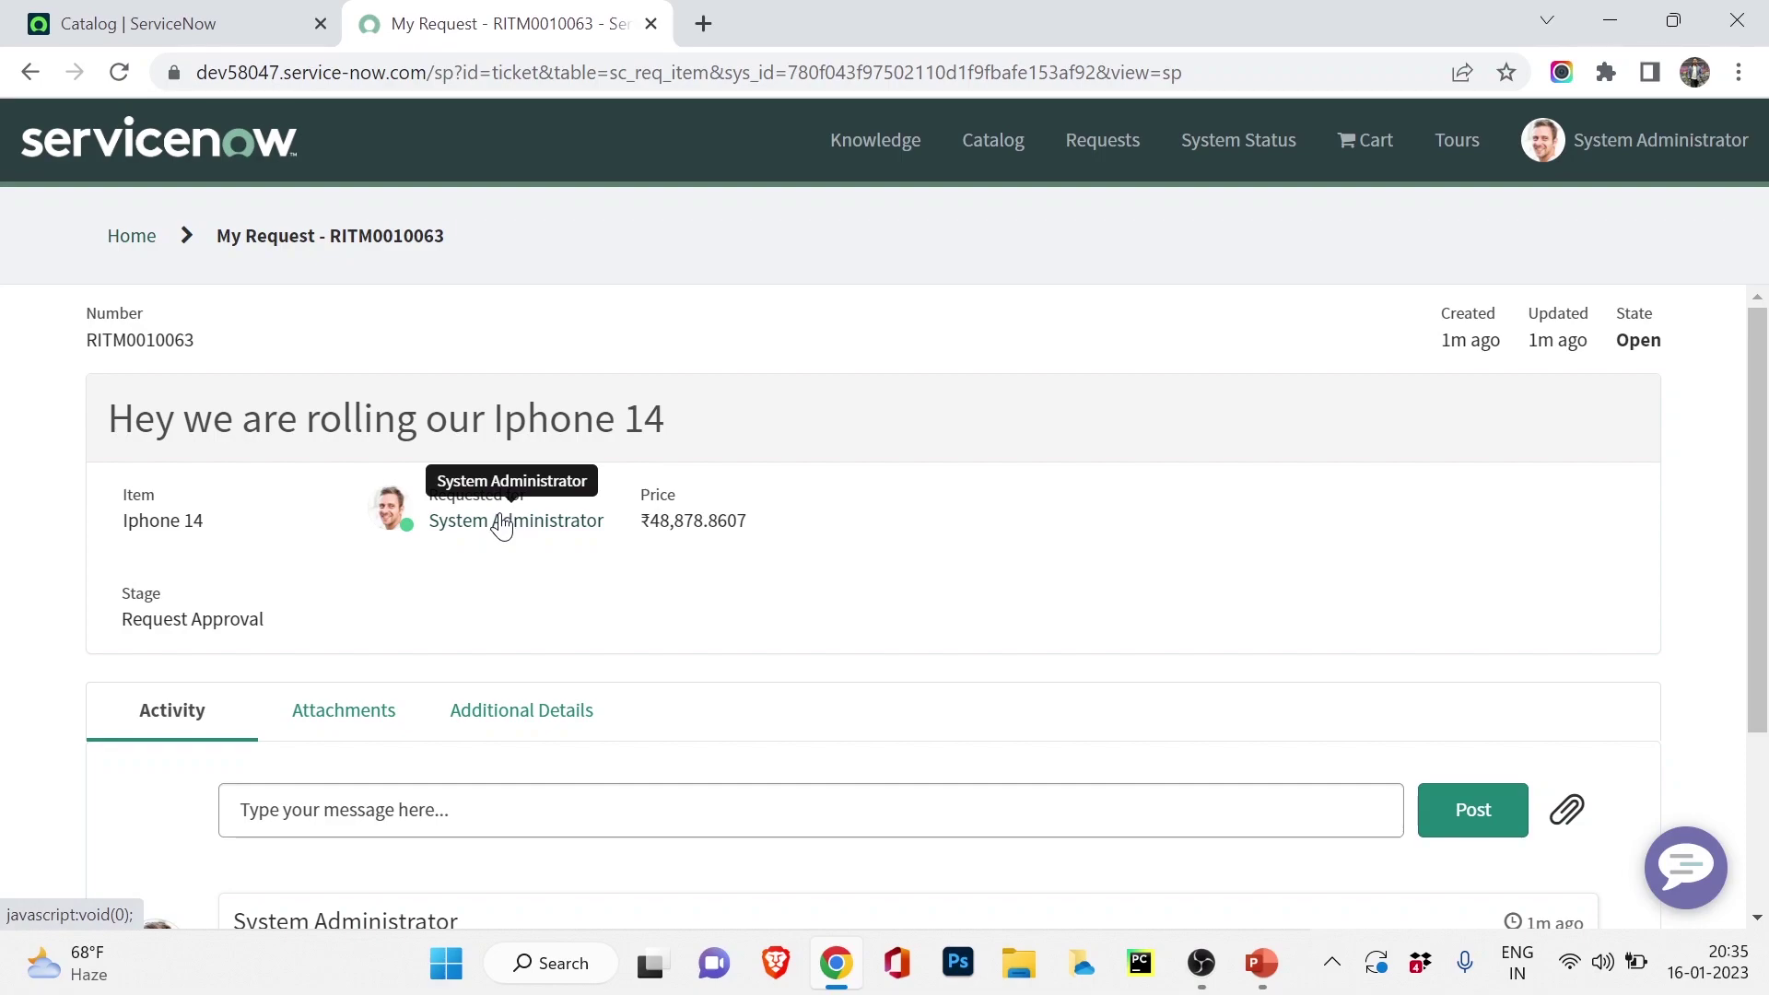
double_click(116, 341)
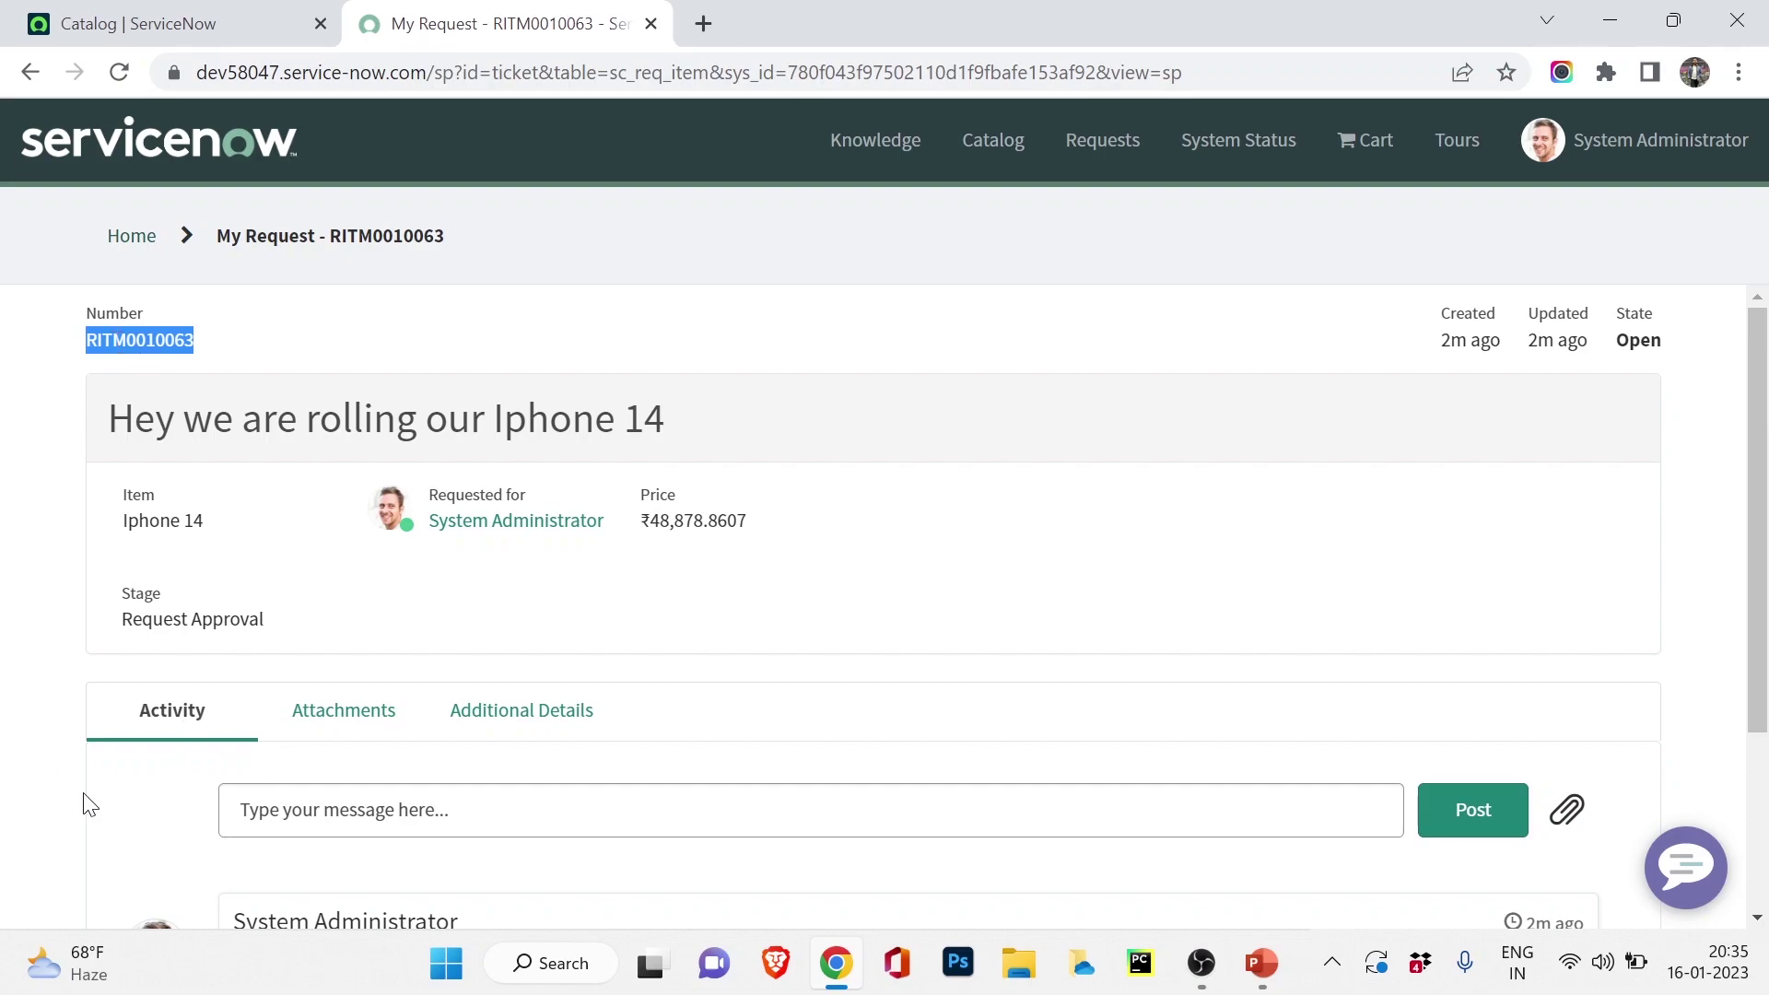
Post the message "I need this Iphone to be delivered ASAP." in the requested item's activity
scroll(913, 703, down, 3)
click(919, 549)
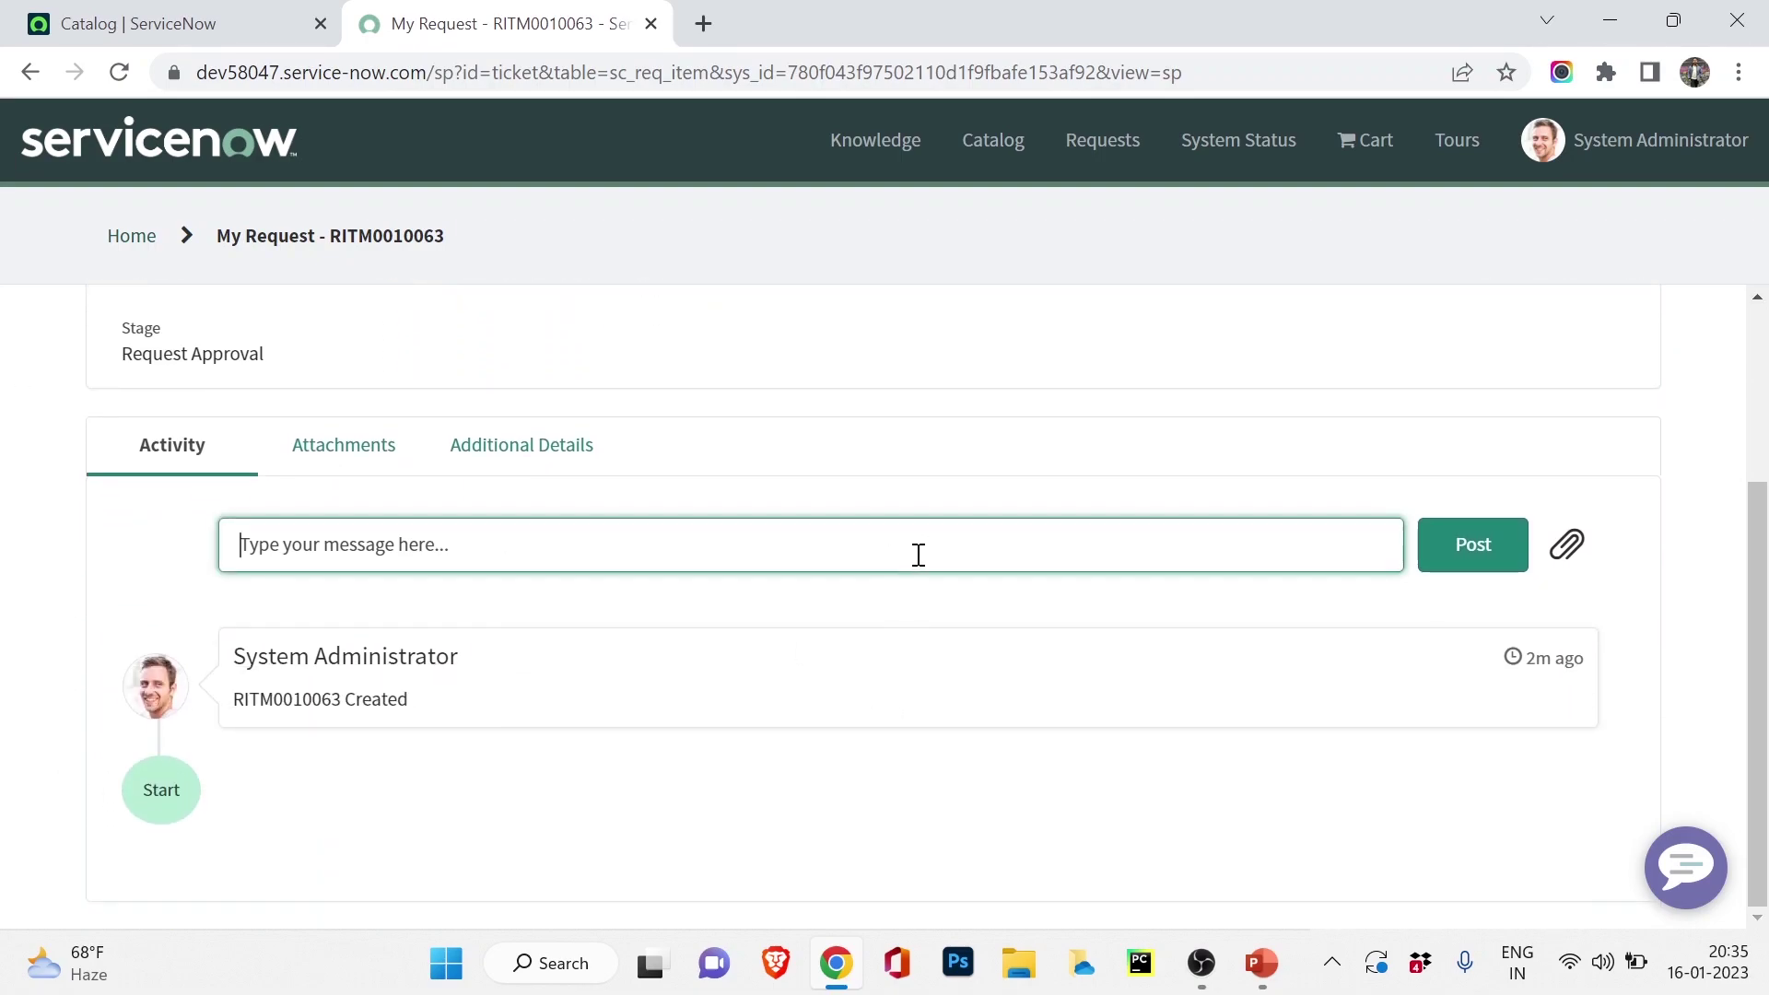
scroll(912, 553, up, 1)
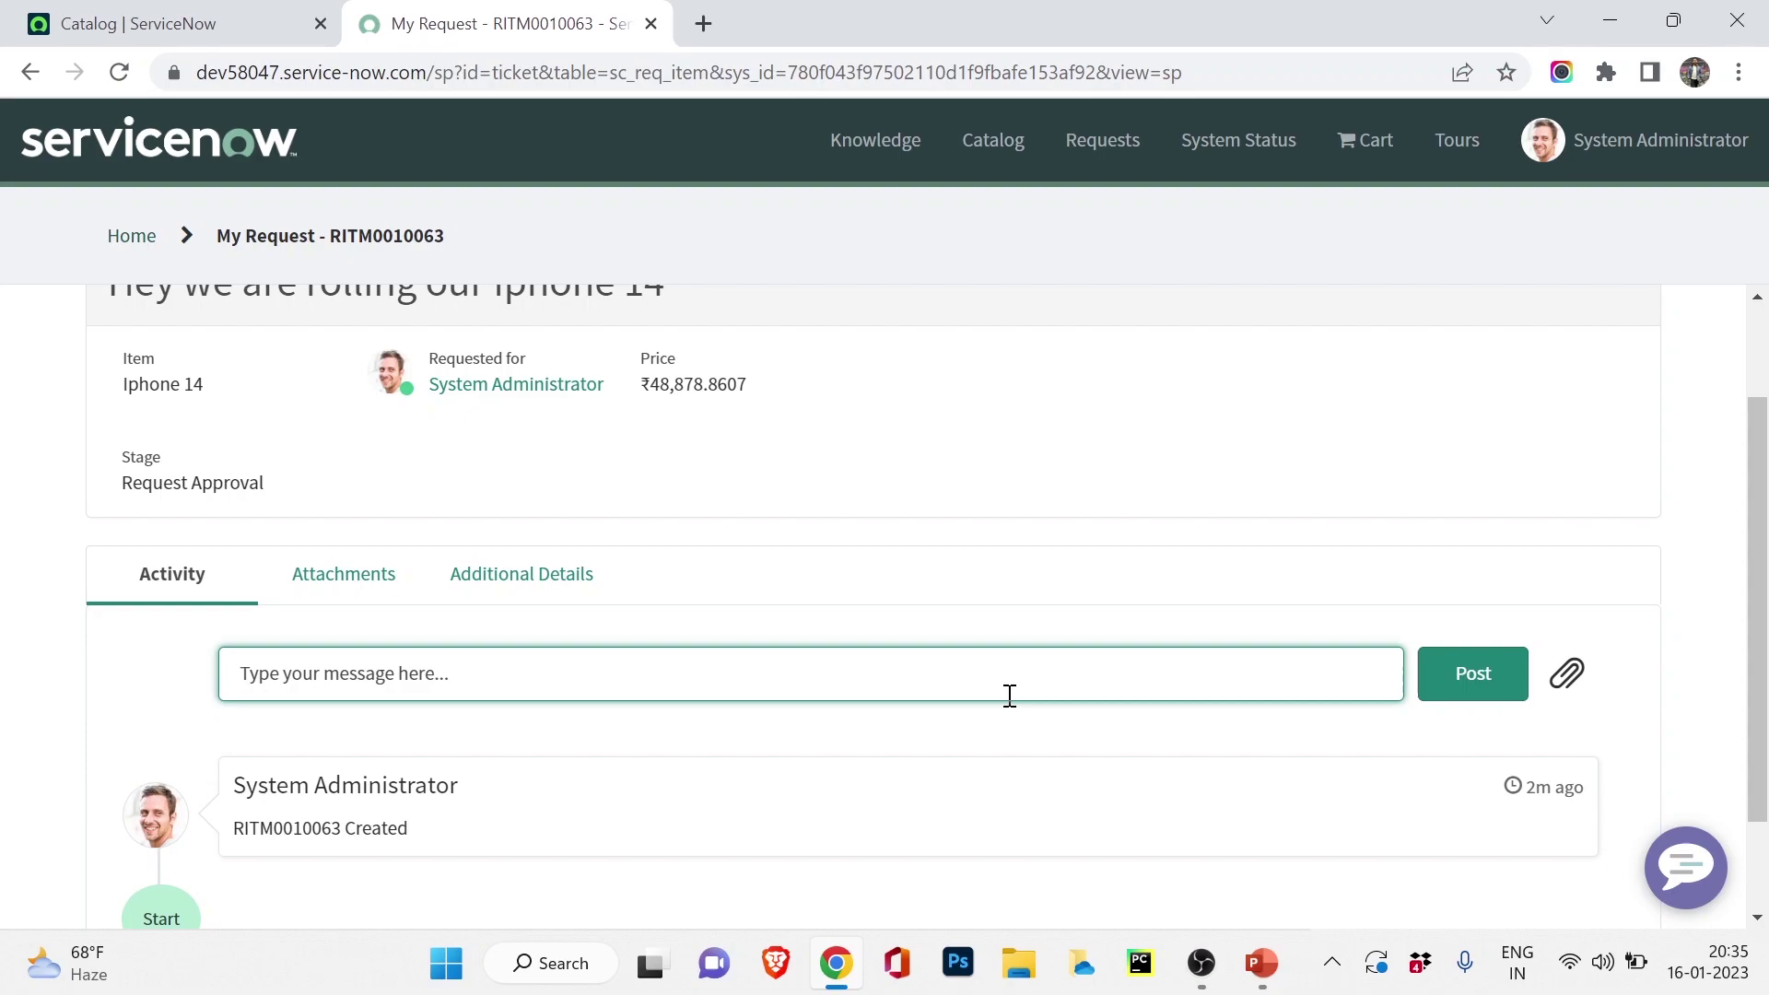
text(I need this Iphone to be delivered ASAP.)
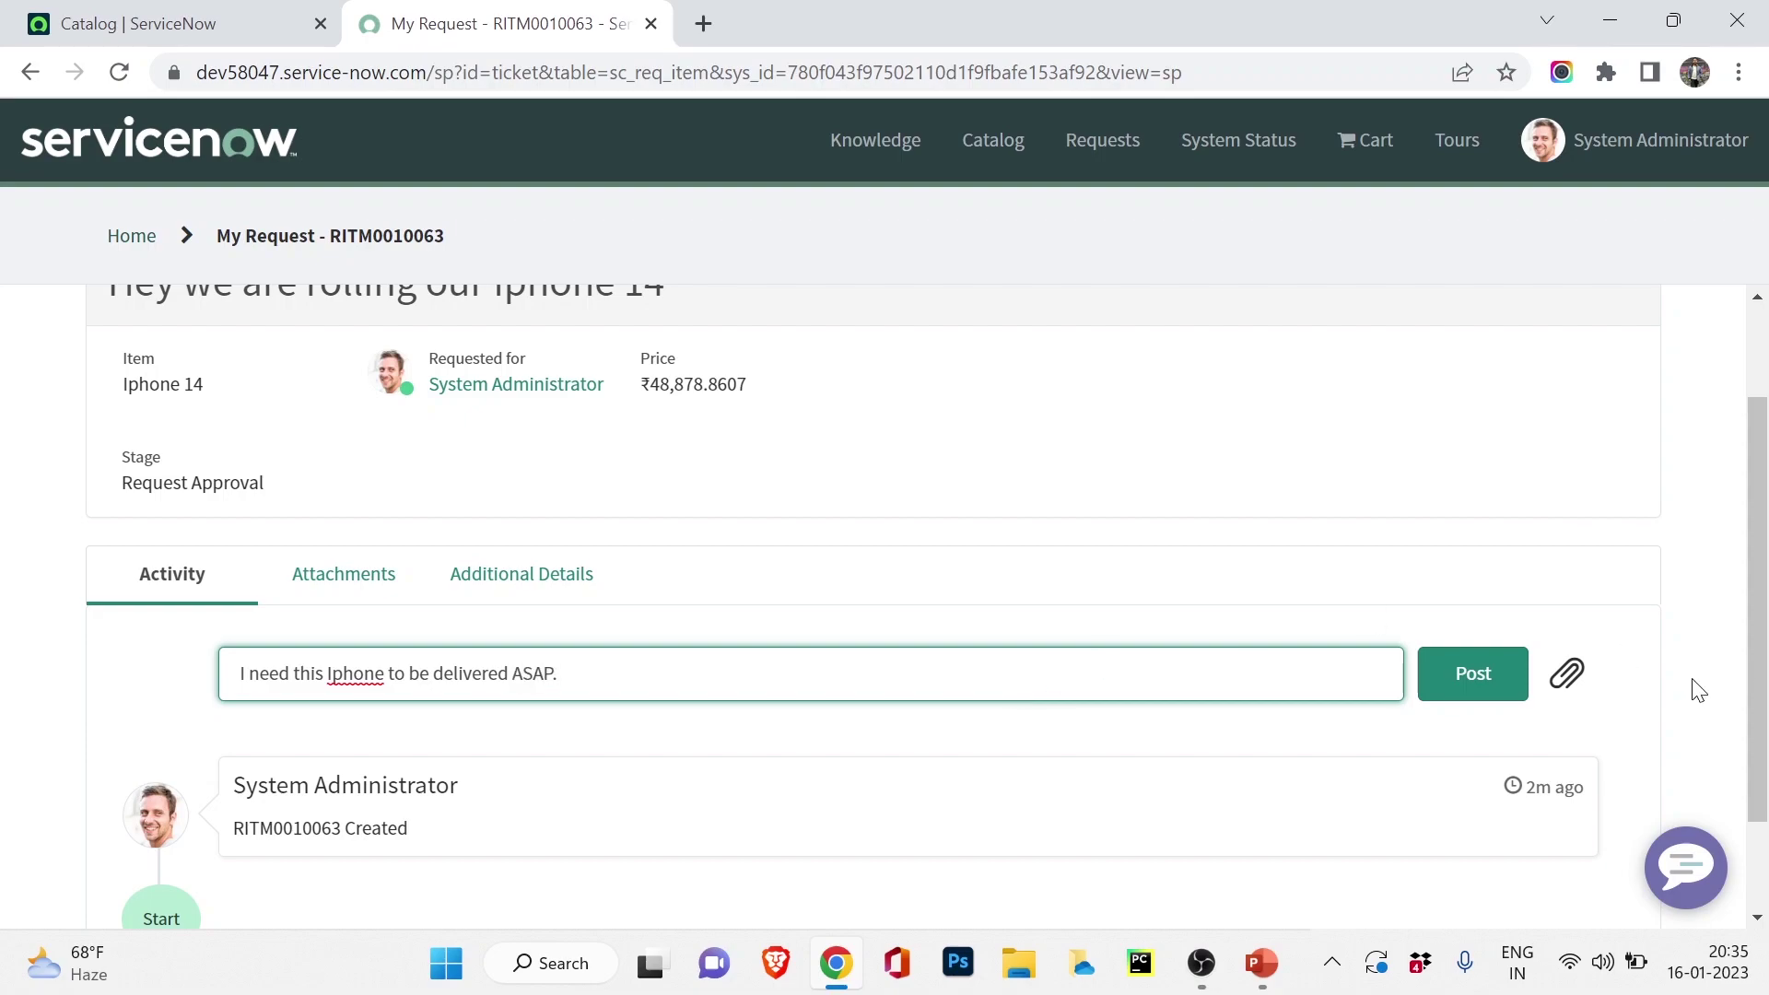
click(1477, 680)
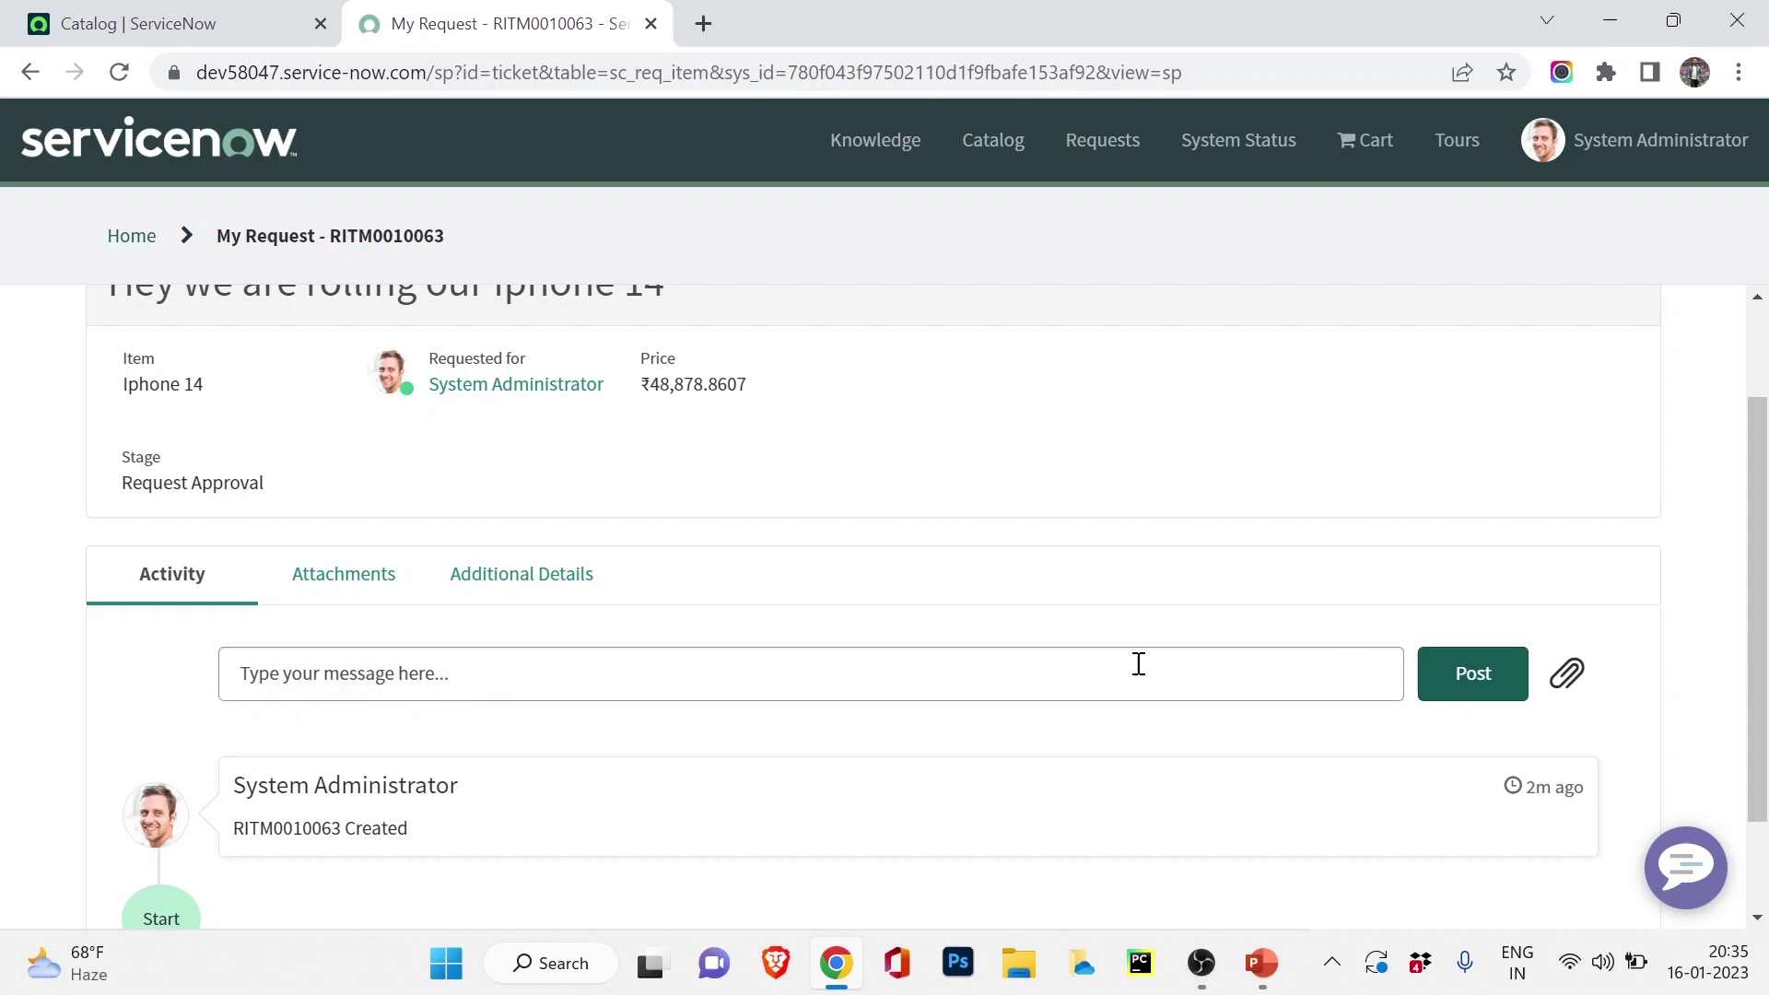
Review the posted comment in the activity stream together with the Iphone 14 ticket's details
scroll(624, 632, down, 3)
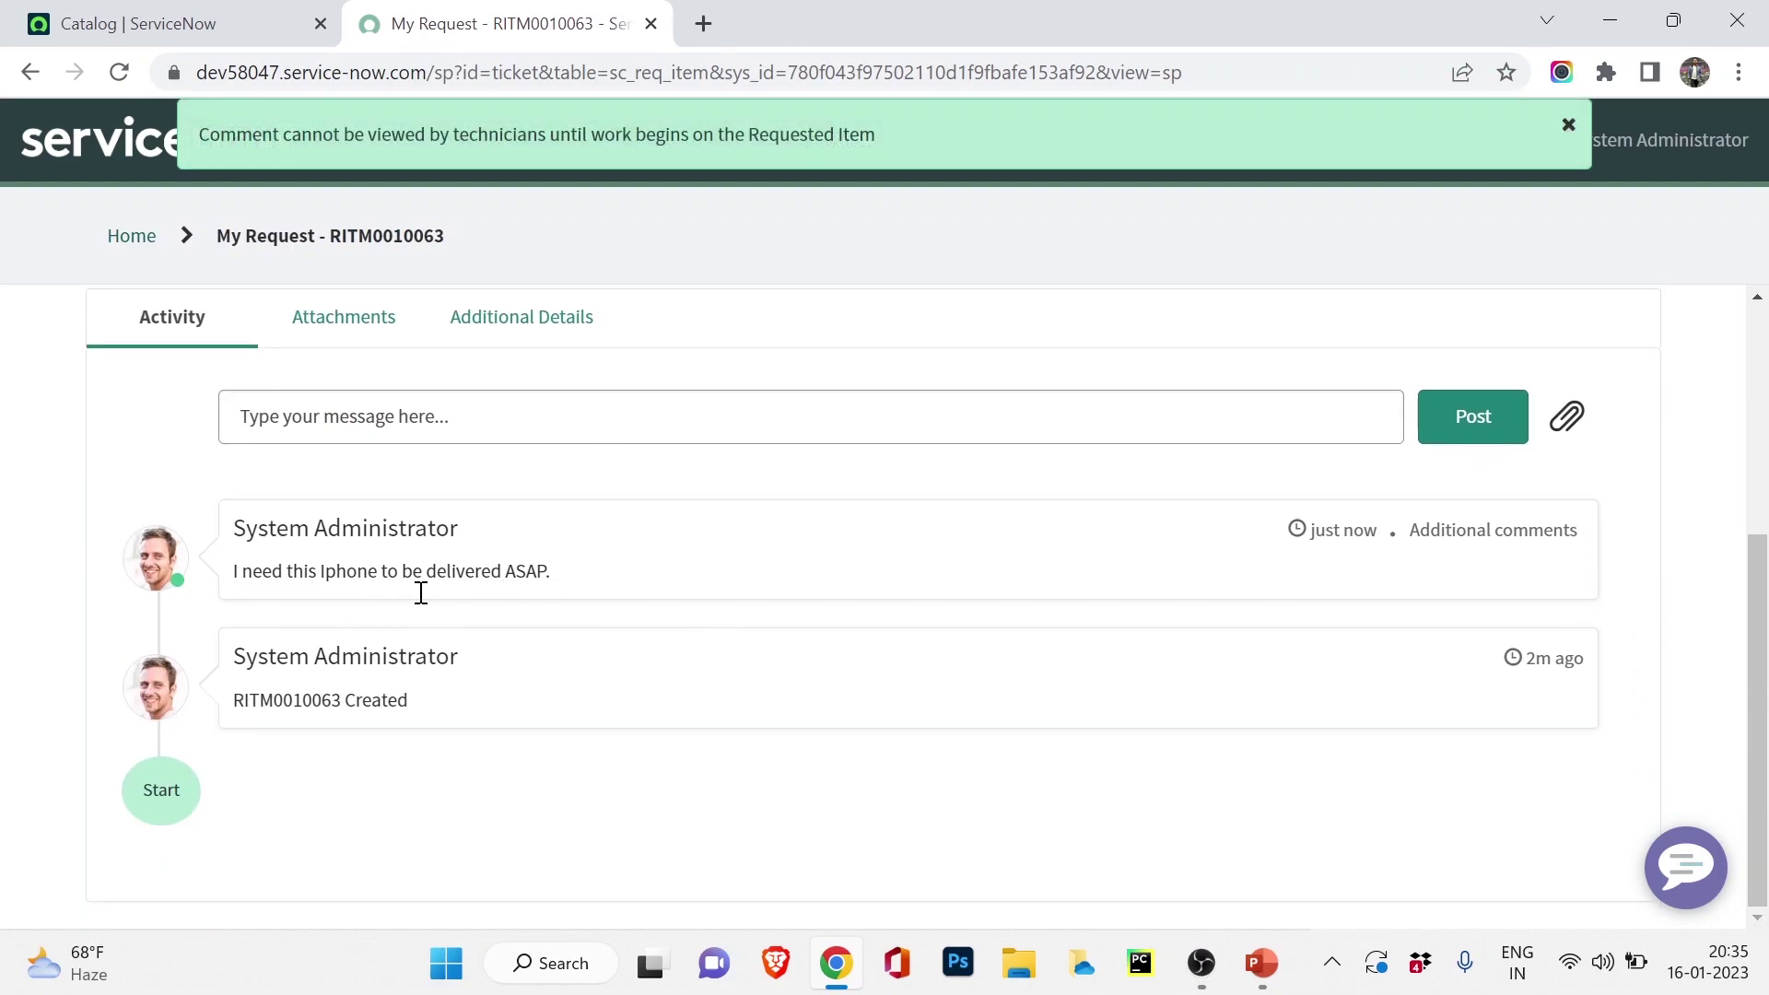
scroll(317, 748, up, 3)
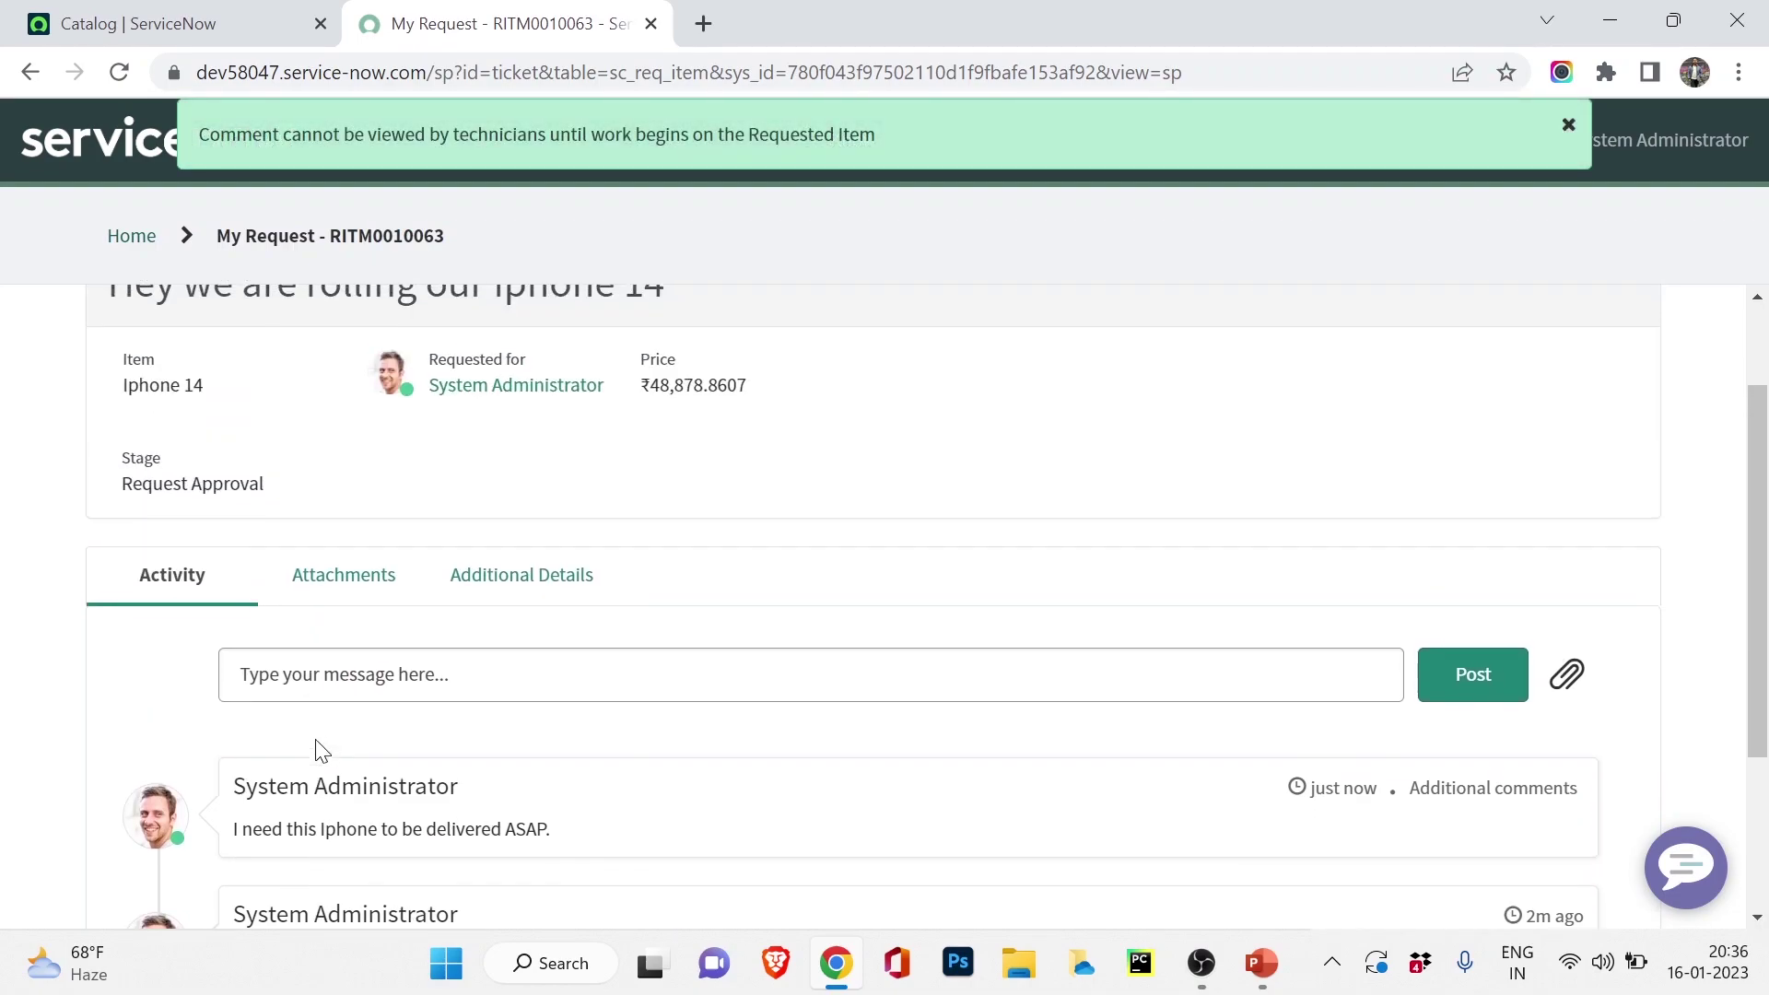
scroll(356, 201, up, 1)
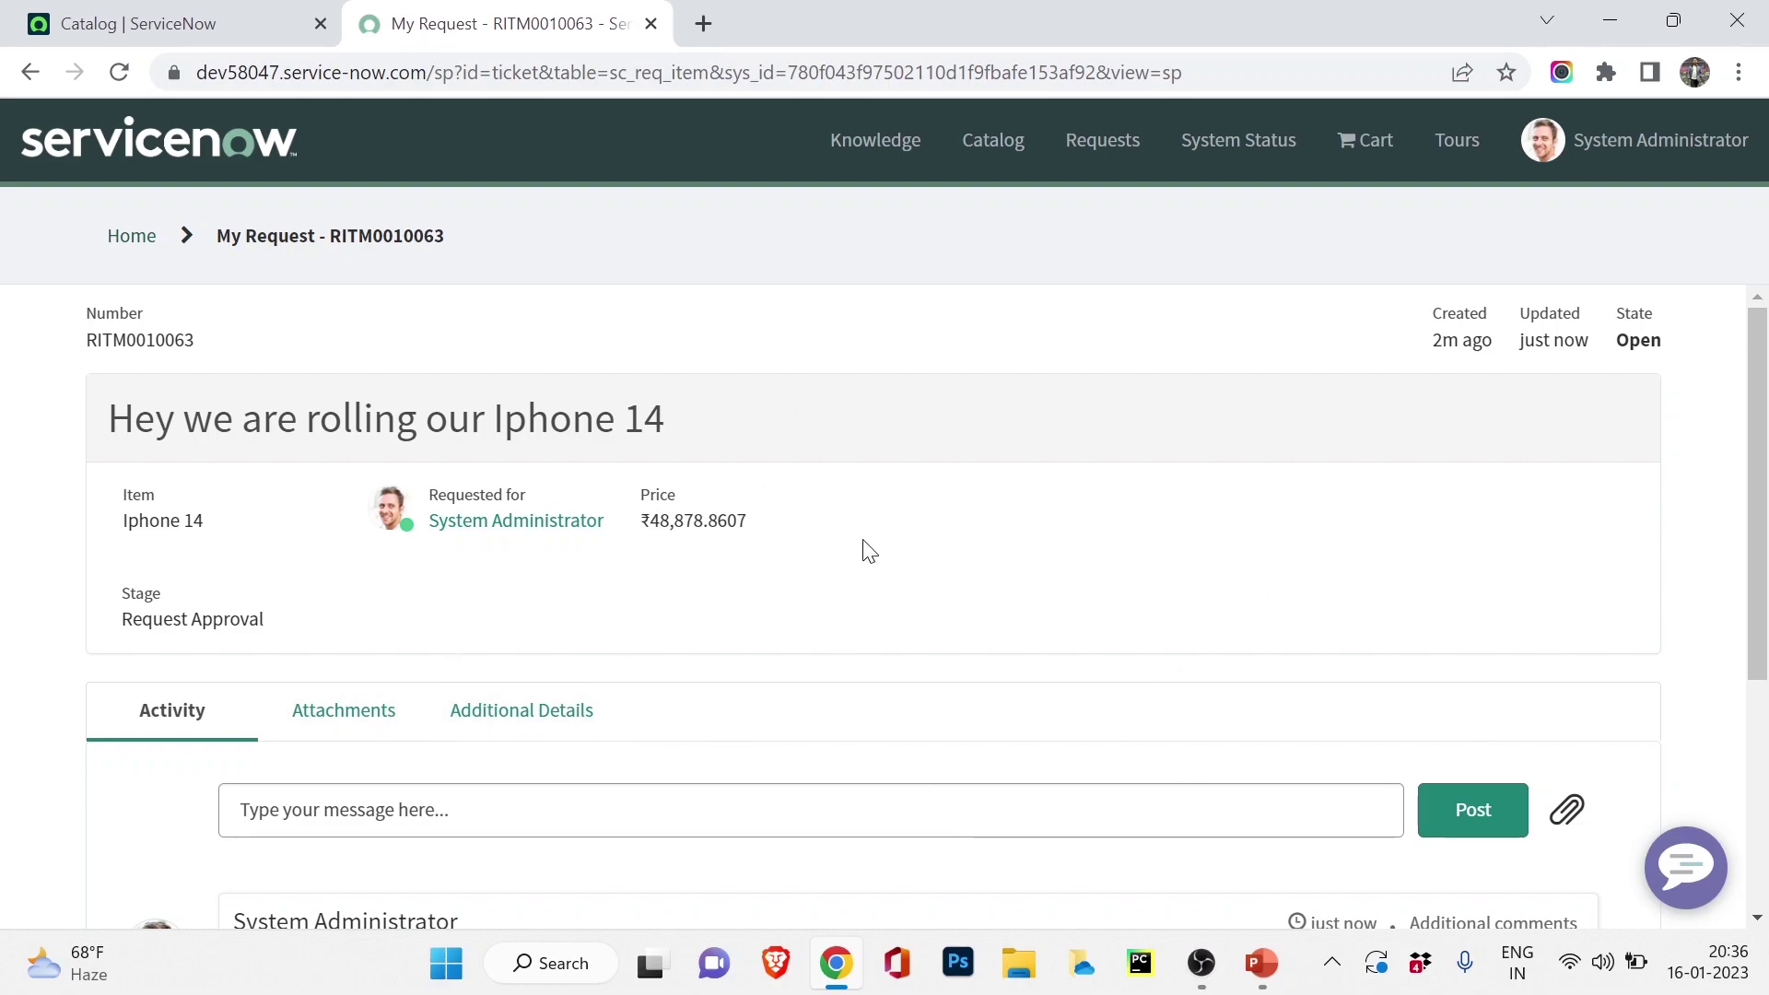
scroll(877, 710, down, 1)
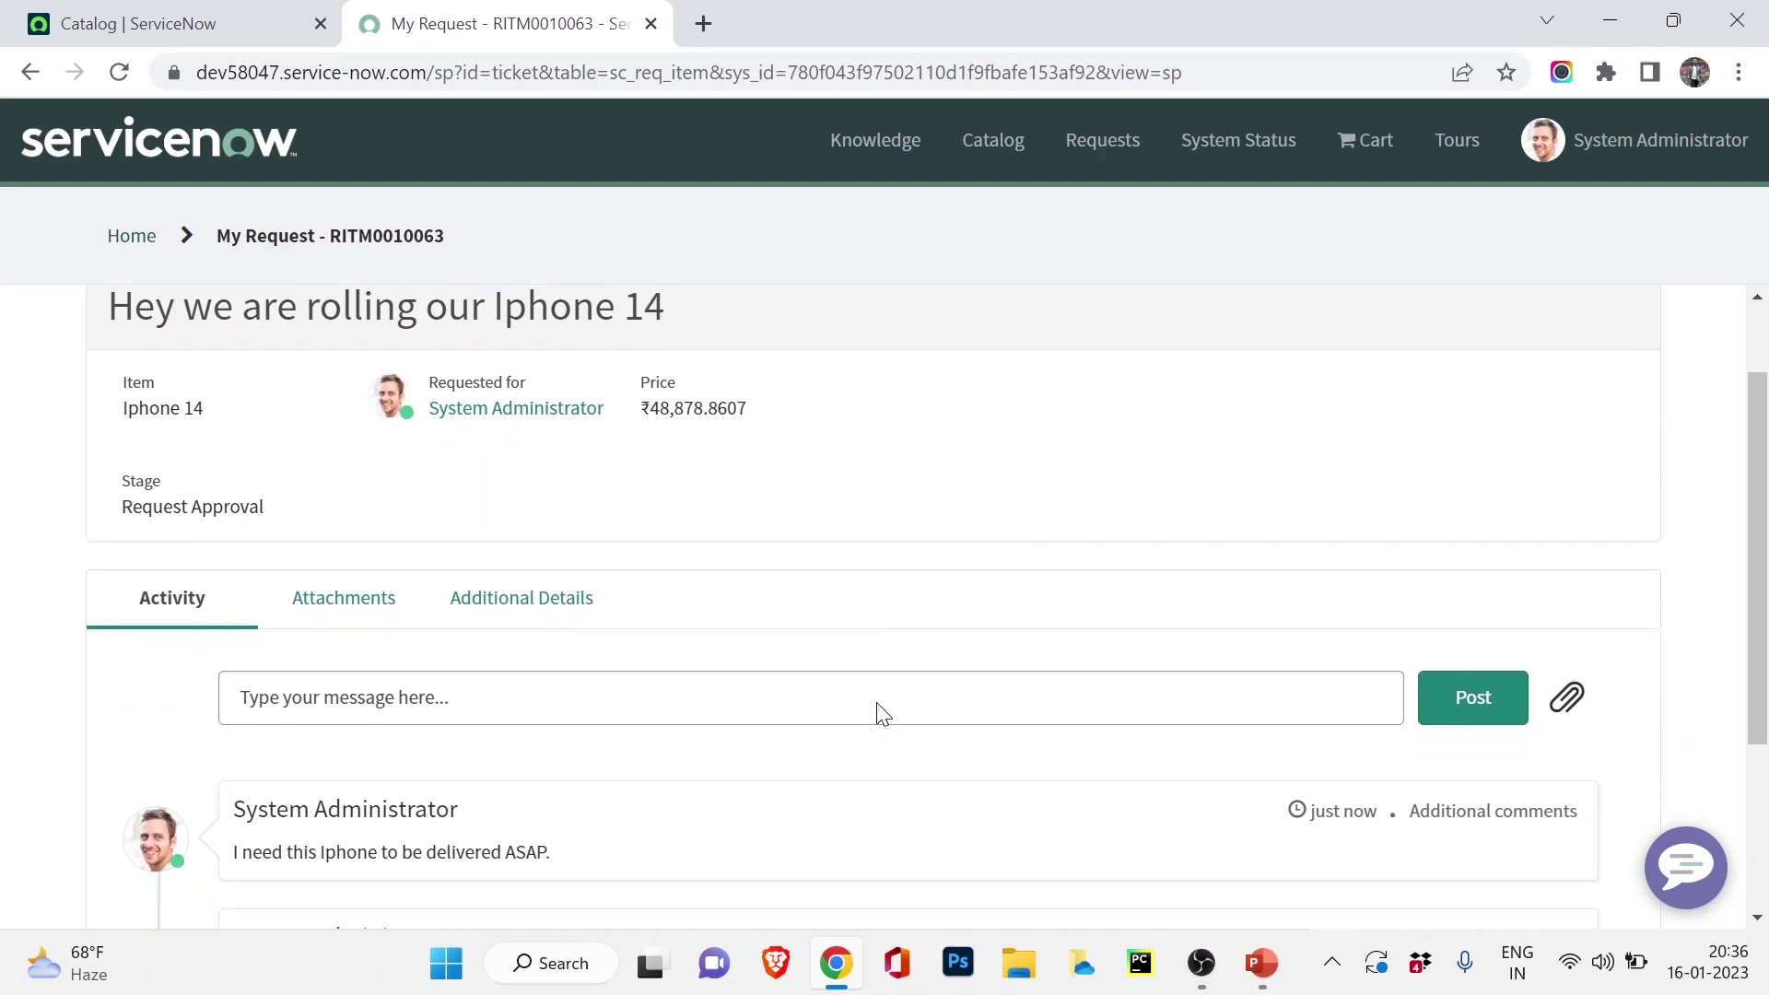
scroll(1014, 387, down, 1)
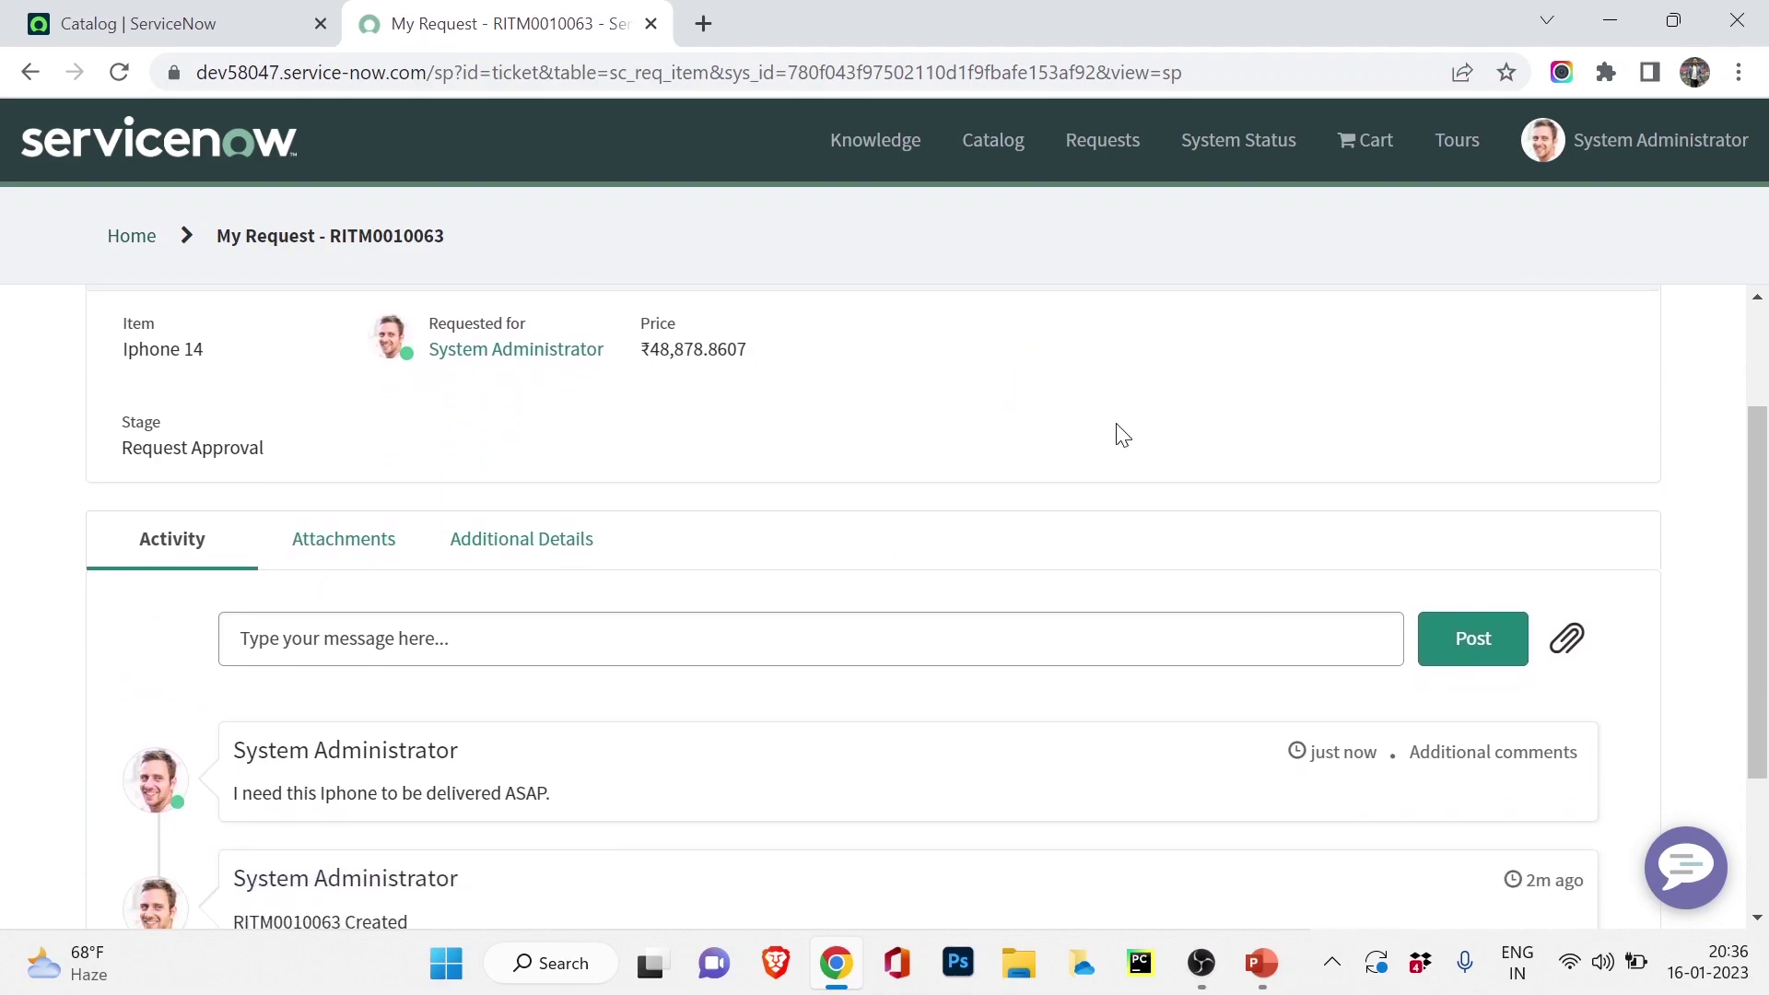
scroll(1630, 595, down, 1)
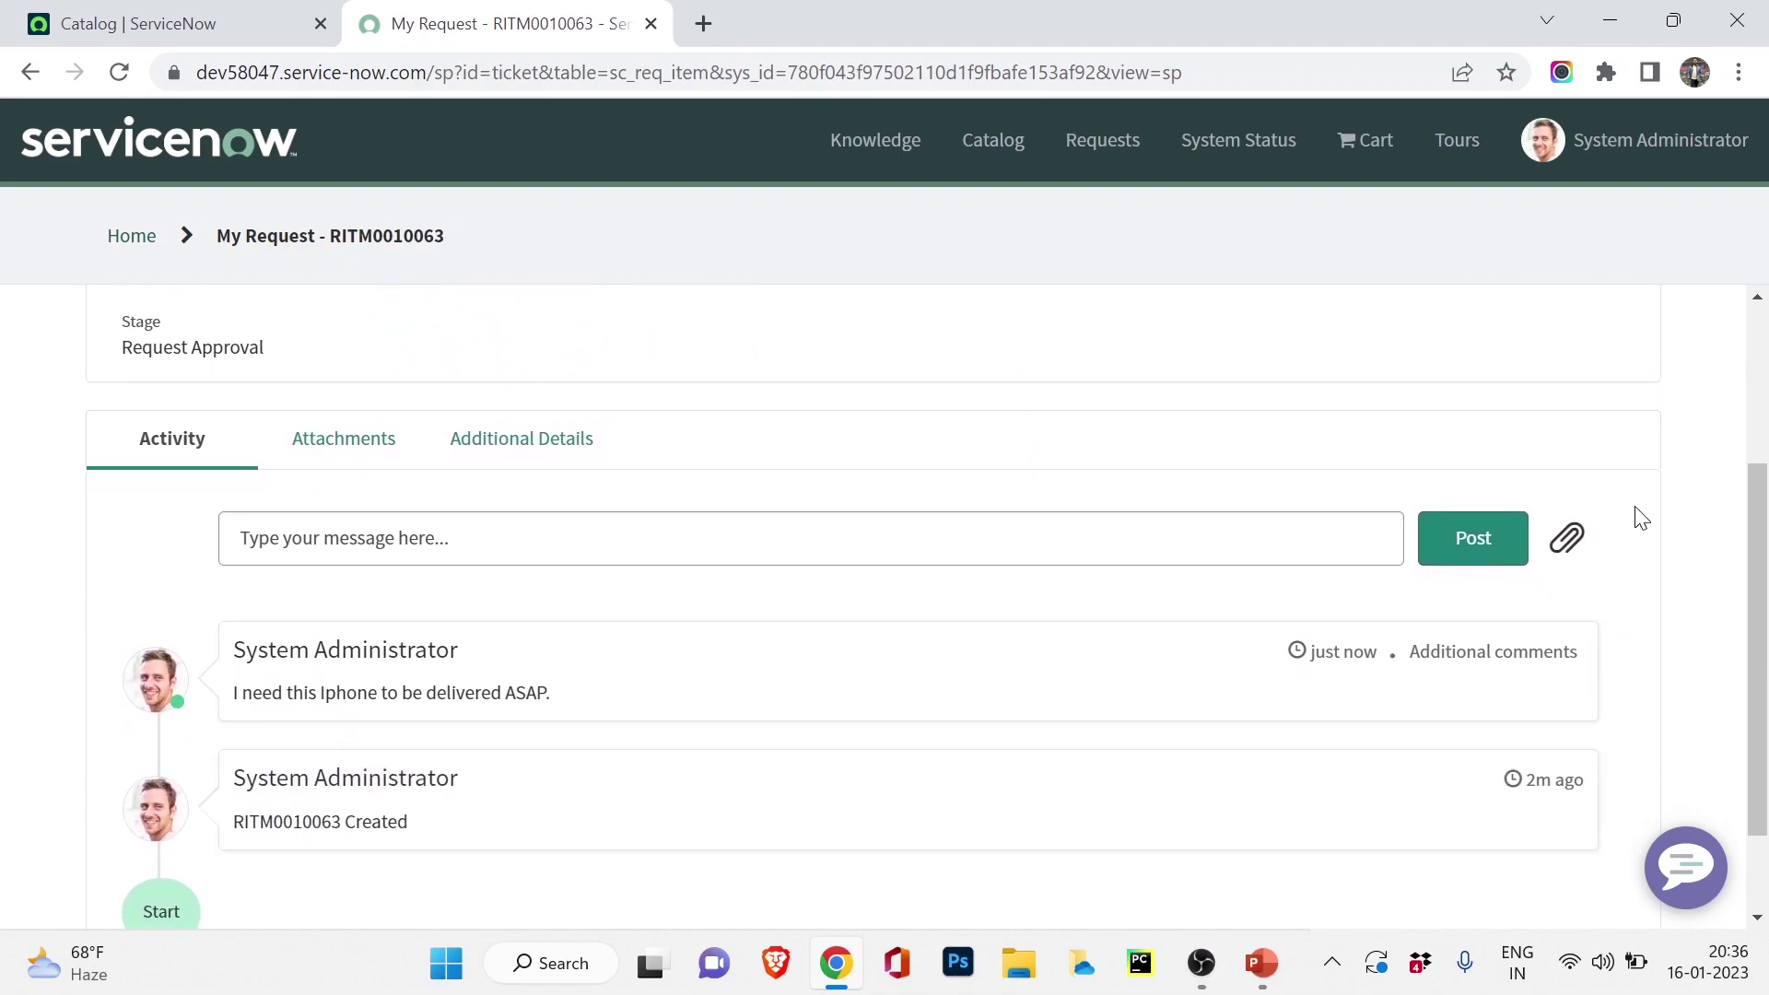
scroll(327, 806, up, 2)
Copy the requested item number from the activity entry and search for it globally in the Catalog browser tab
scroll(276, 801, down, 4)
double_click(280, 701)
key(ctrl+c)
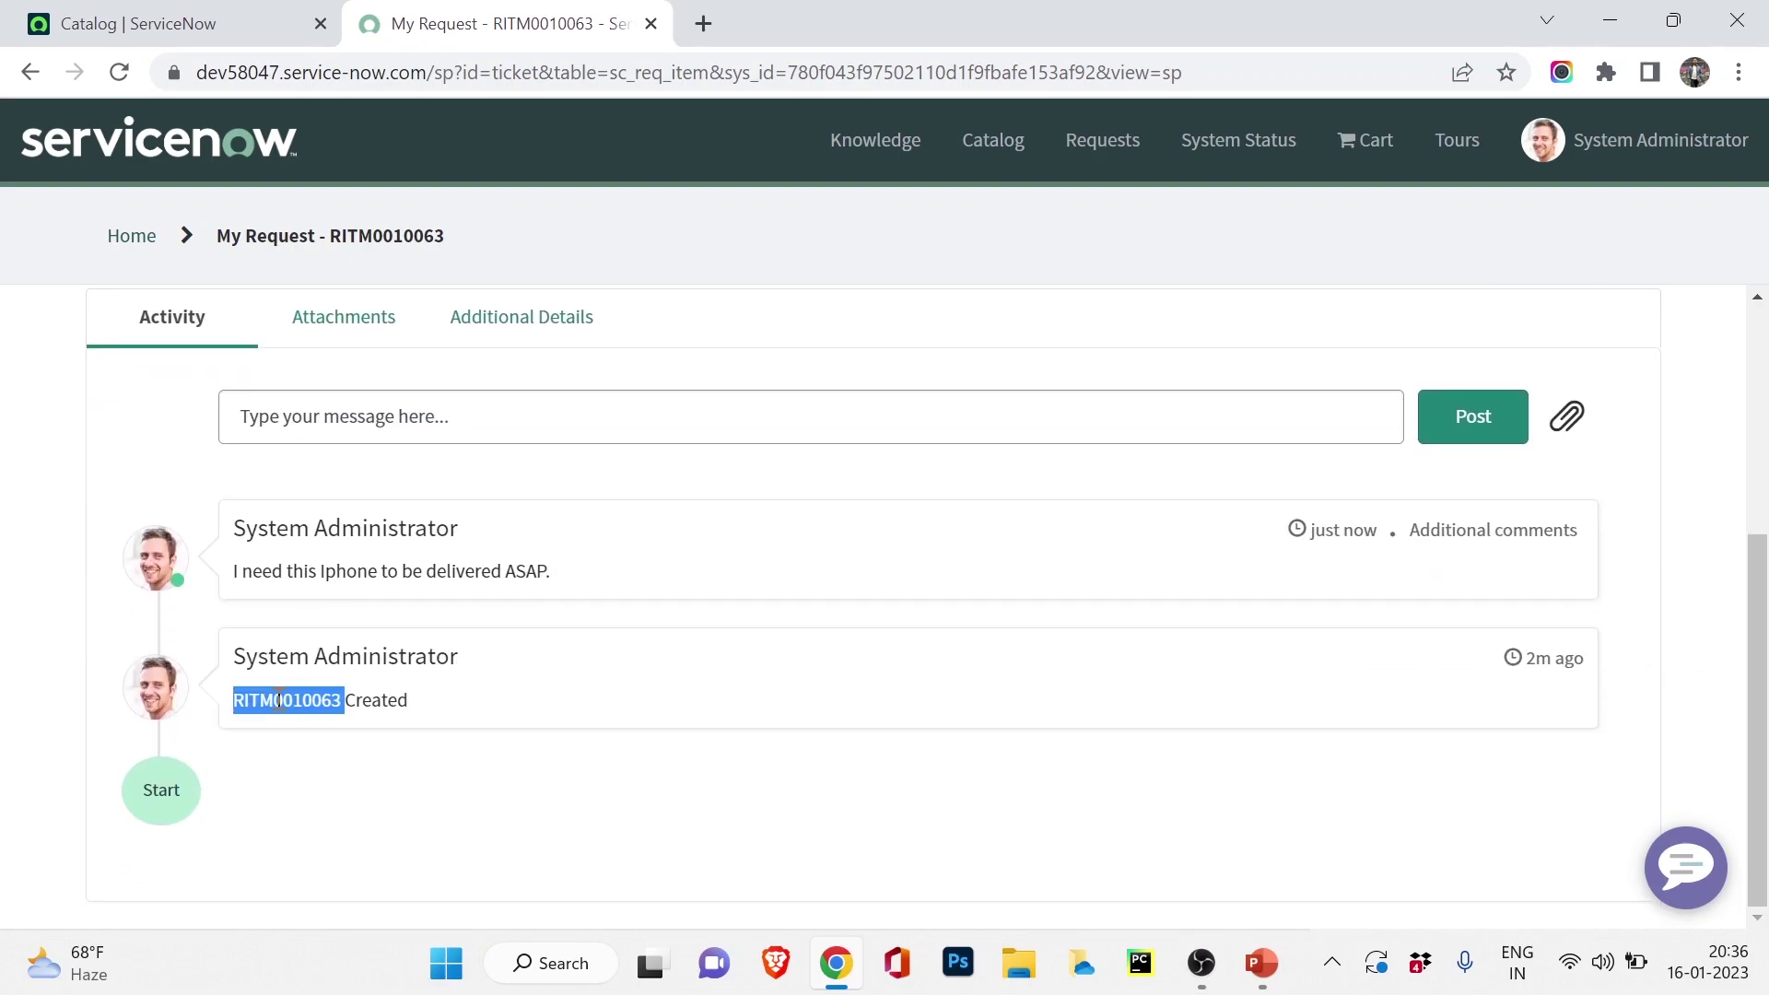
click(212, 23)
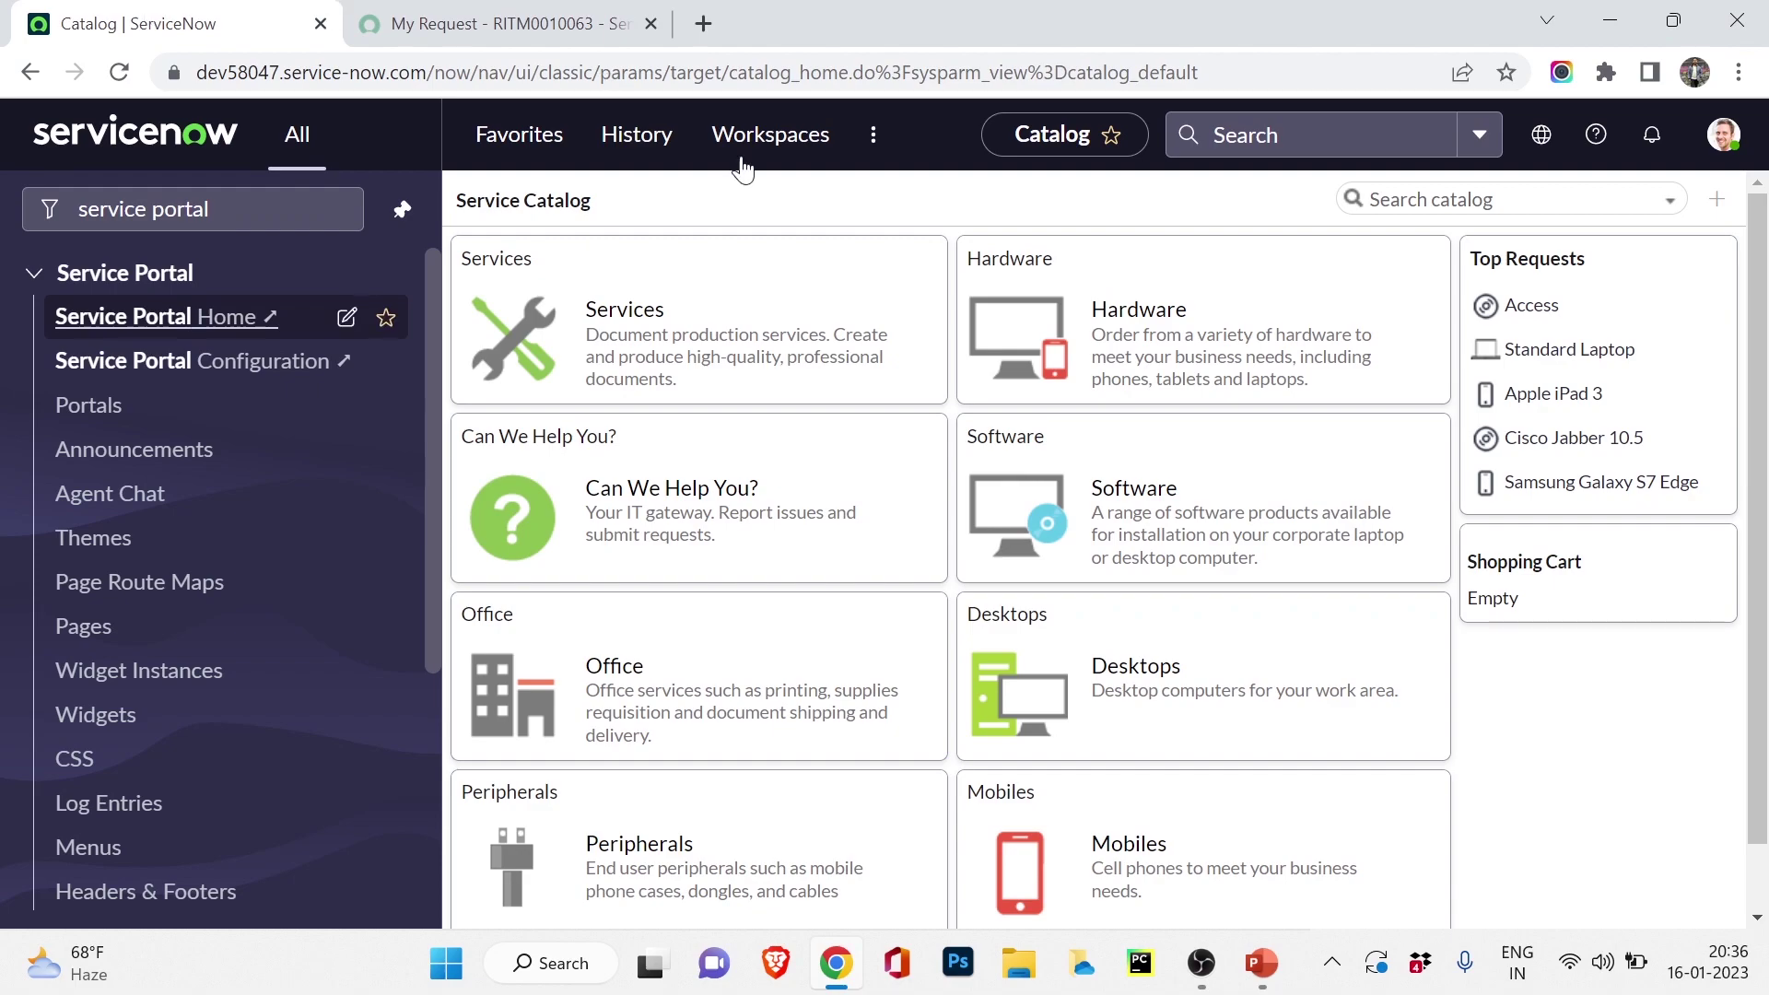
click(1378, 127)
key(ctrl+v)
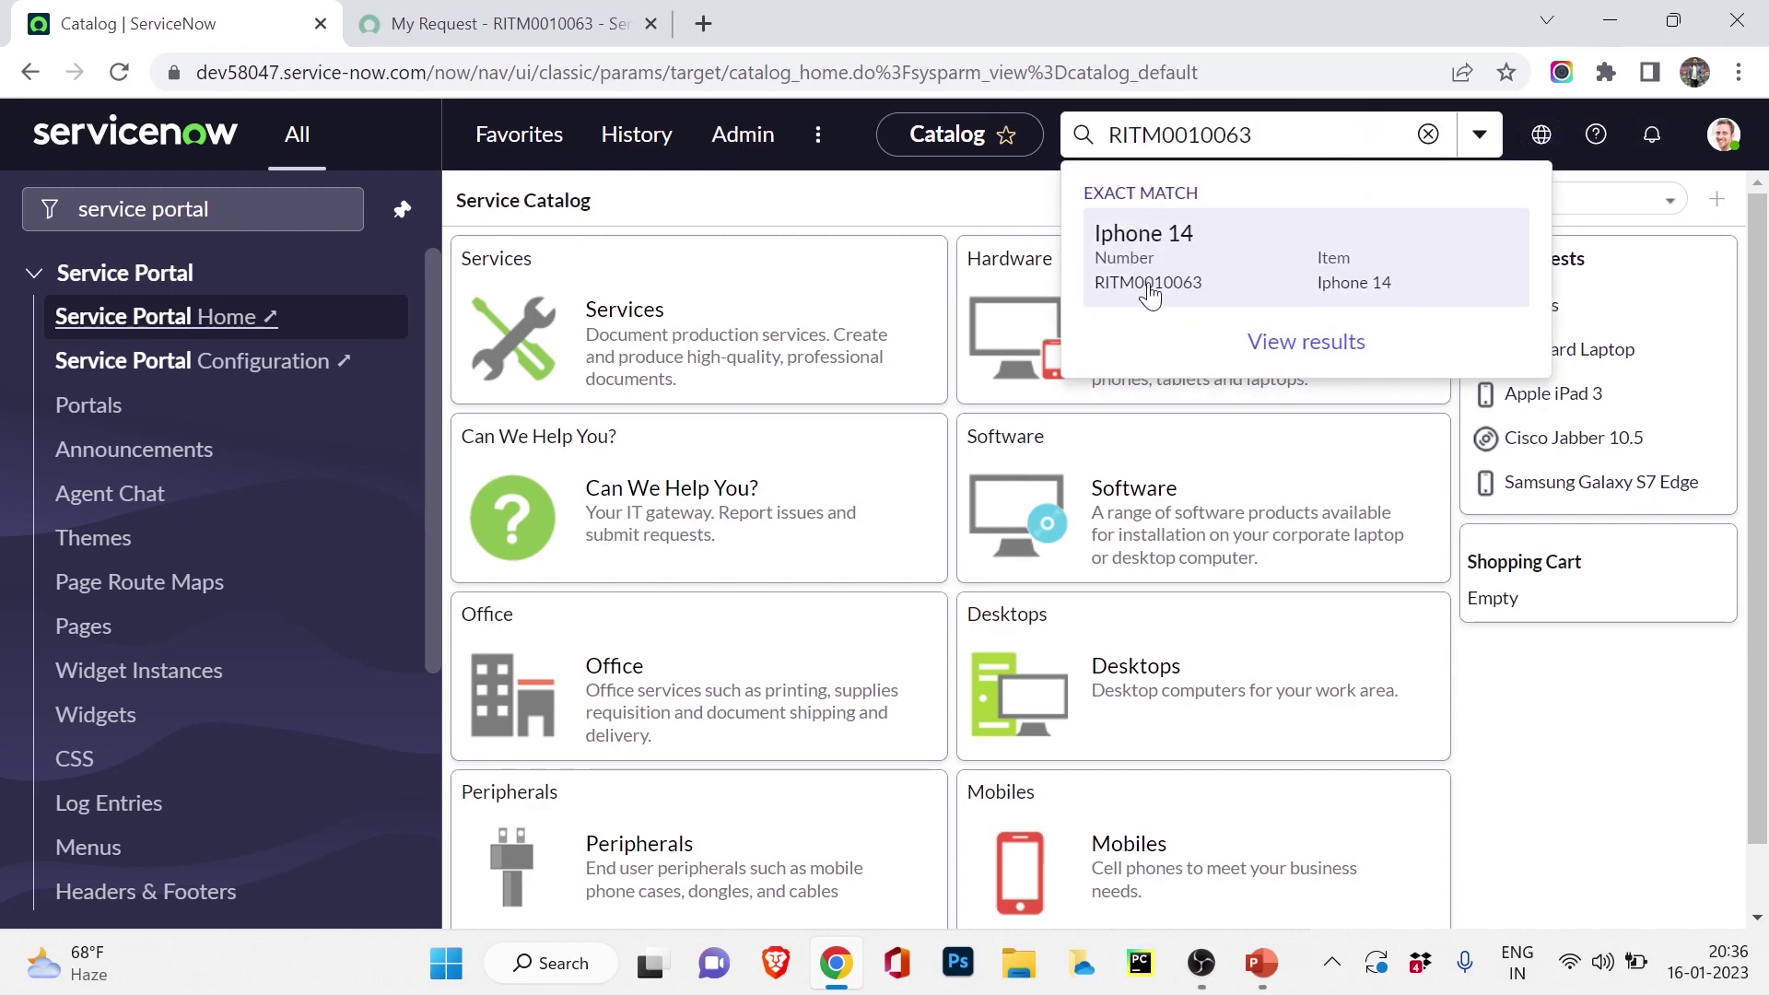
Open the matching Iphone 14 requested item record and check the comment in its activities
click(1198, 256)
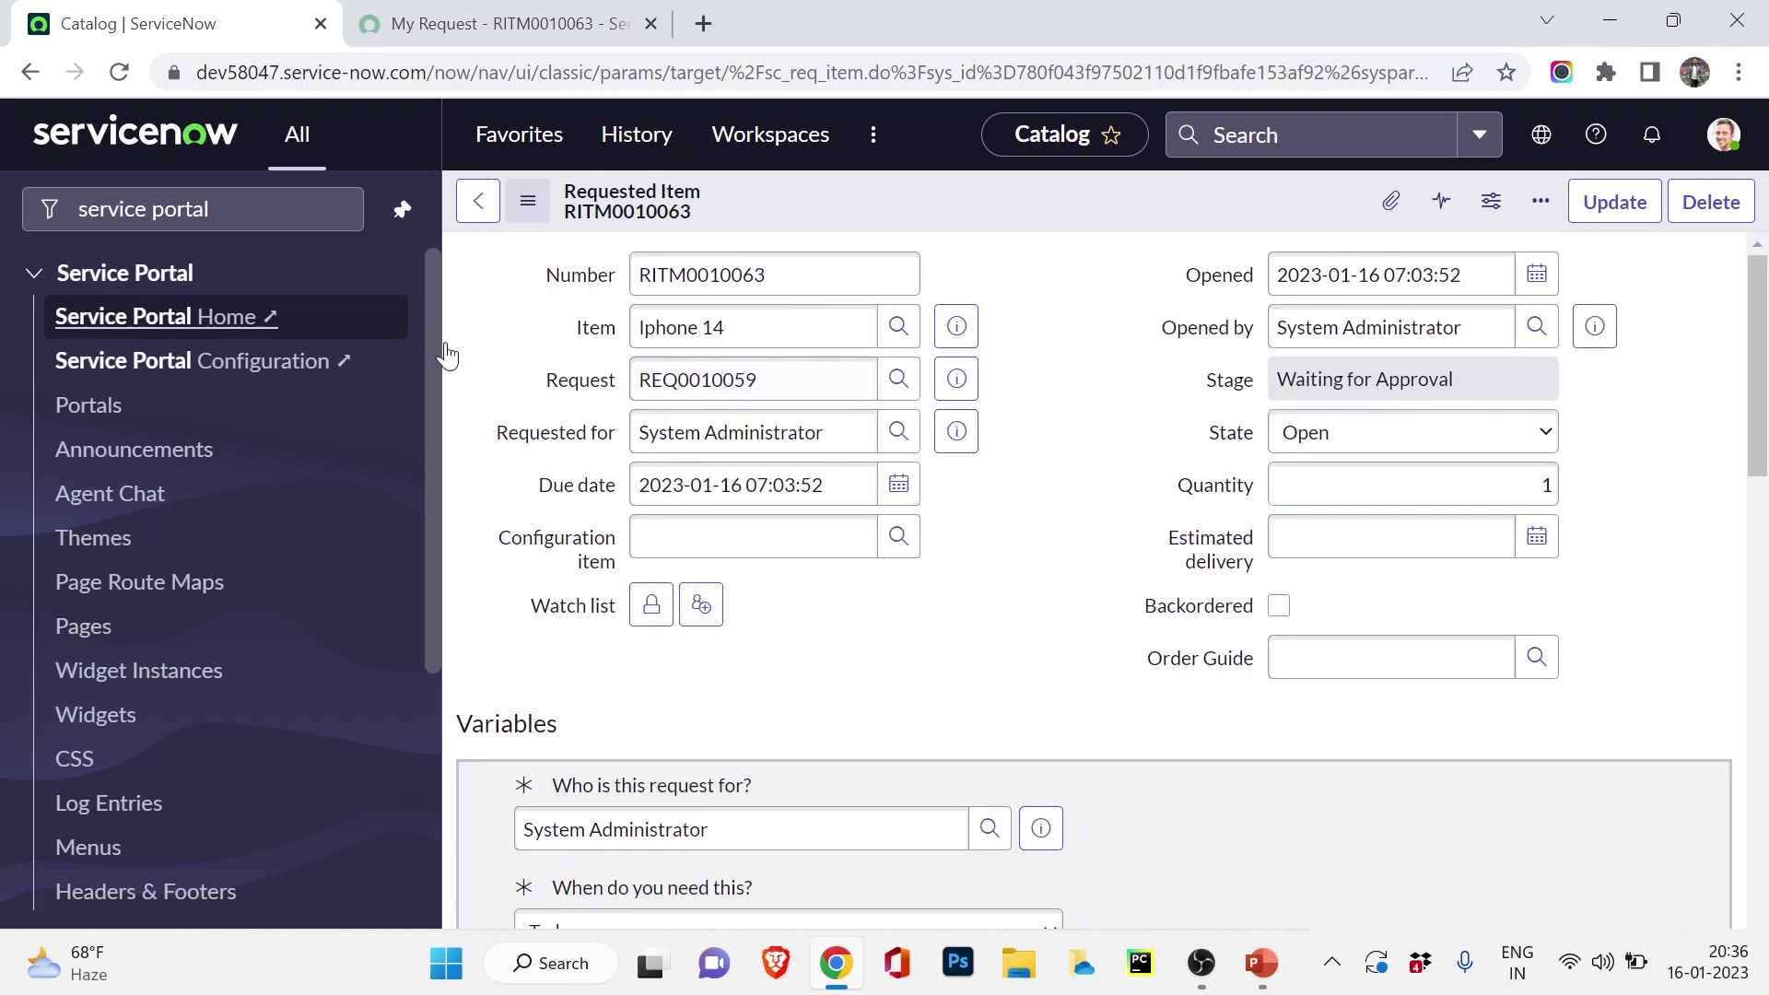
scroll(586, 459, down, 5)
scroll(590, 465, down, 5)
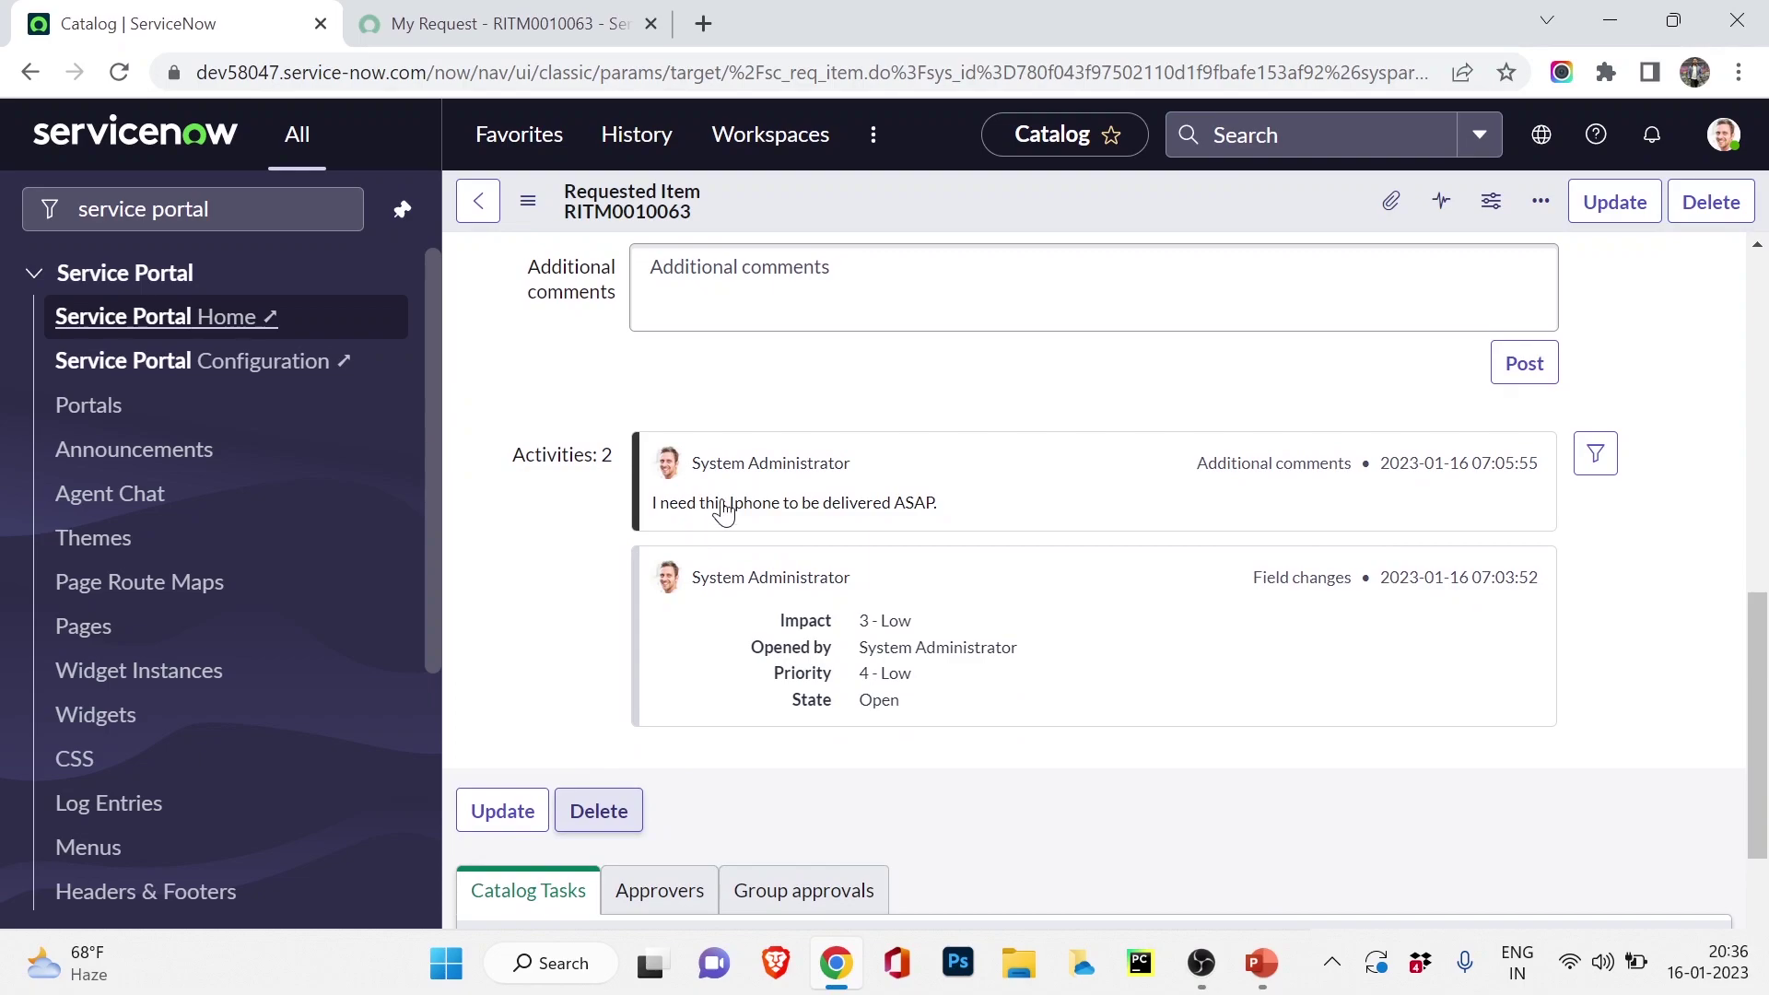
Reload the Iphone 14 requested item record and review its fields and activities
key(F5)
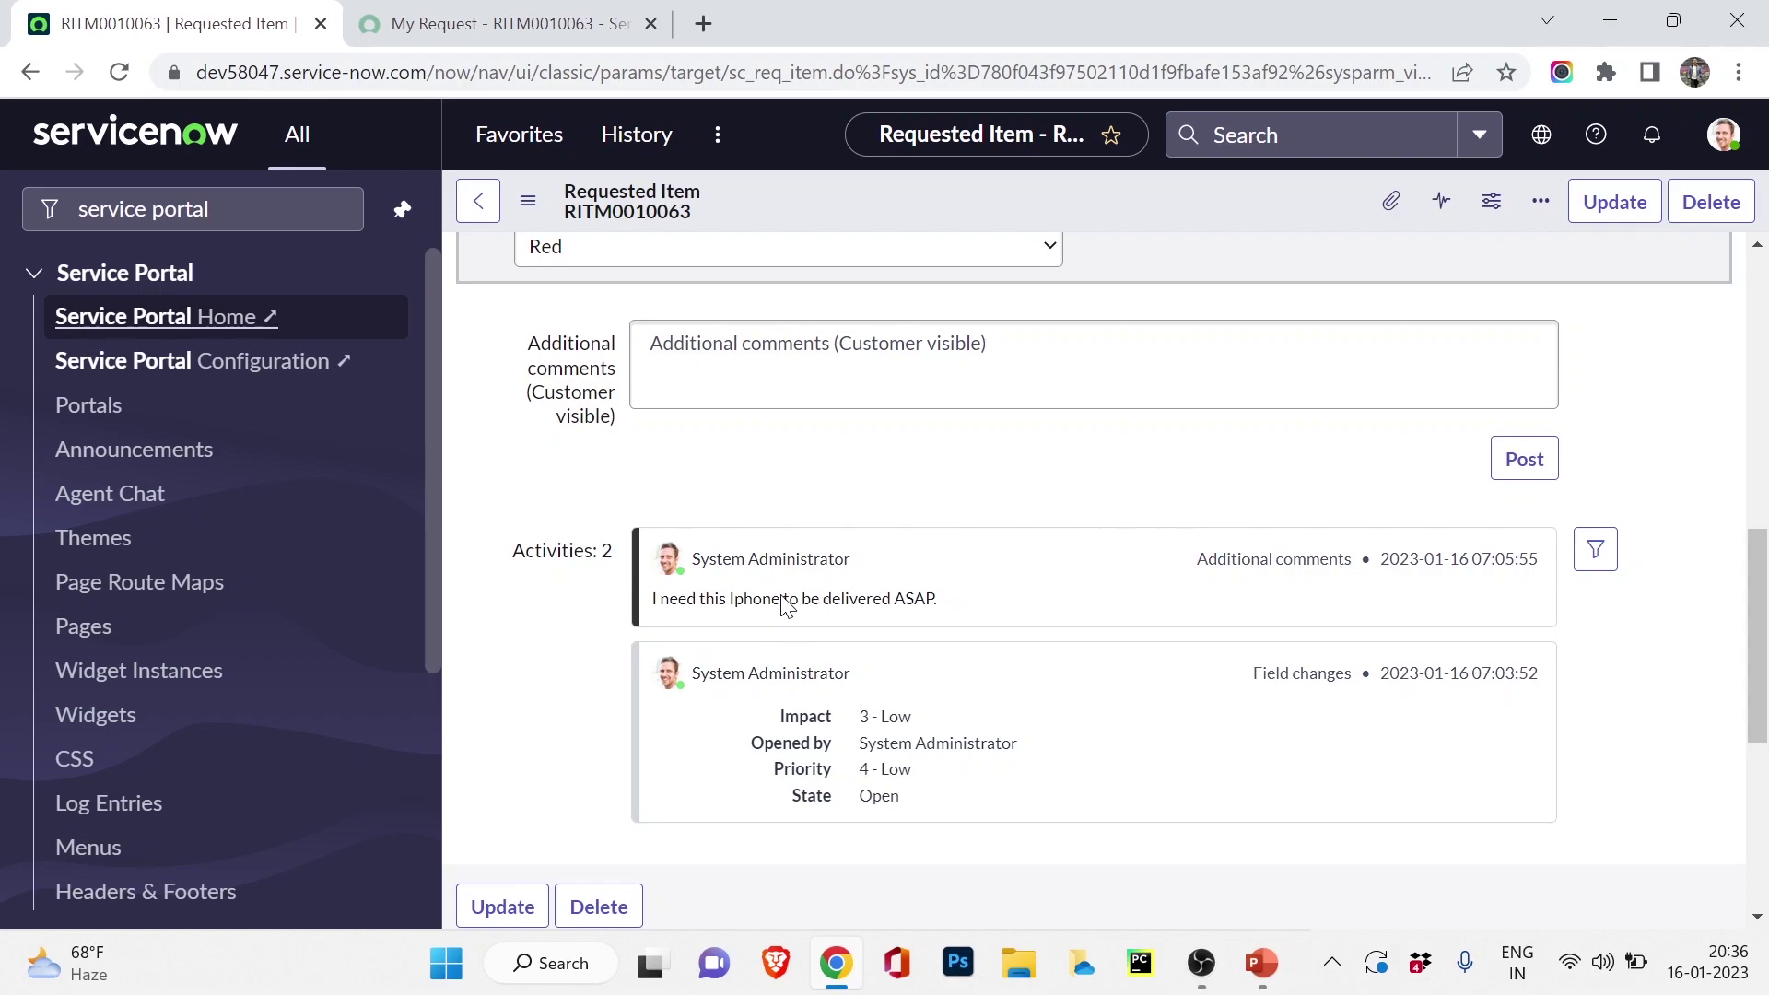
scroll(778, 605, up, 10)
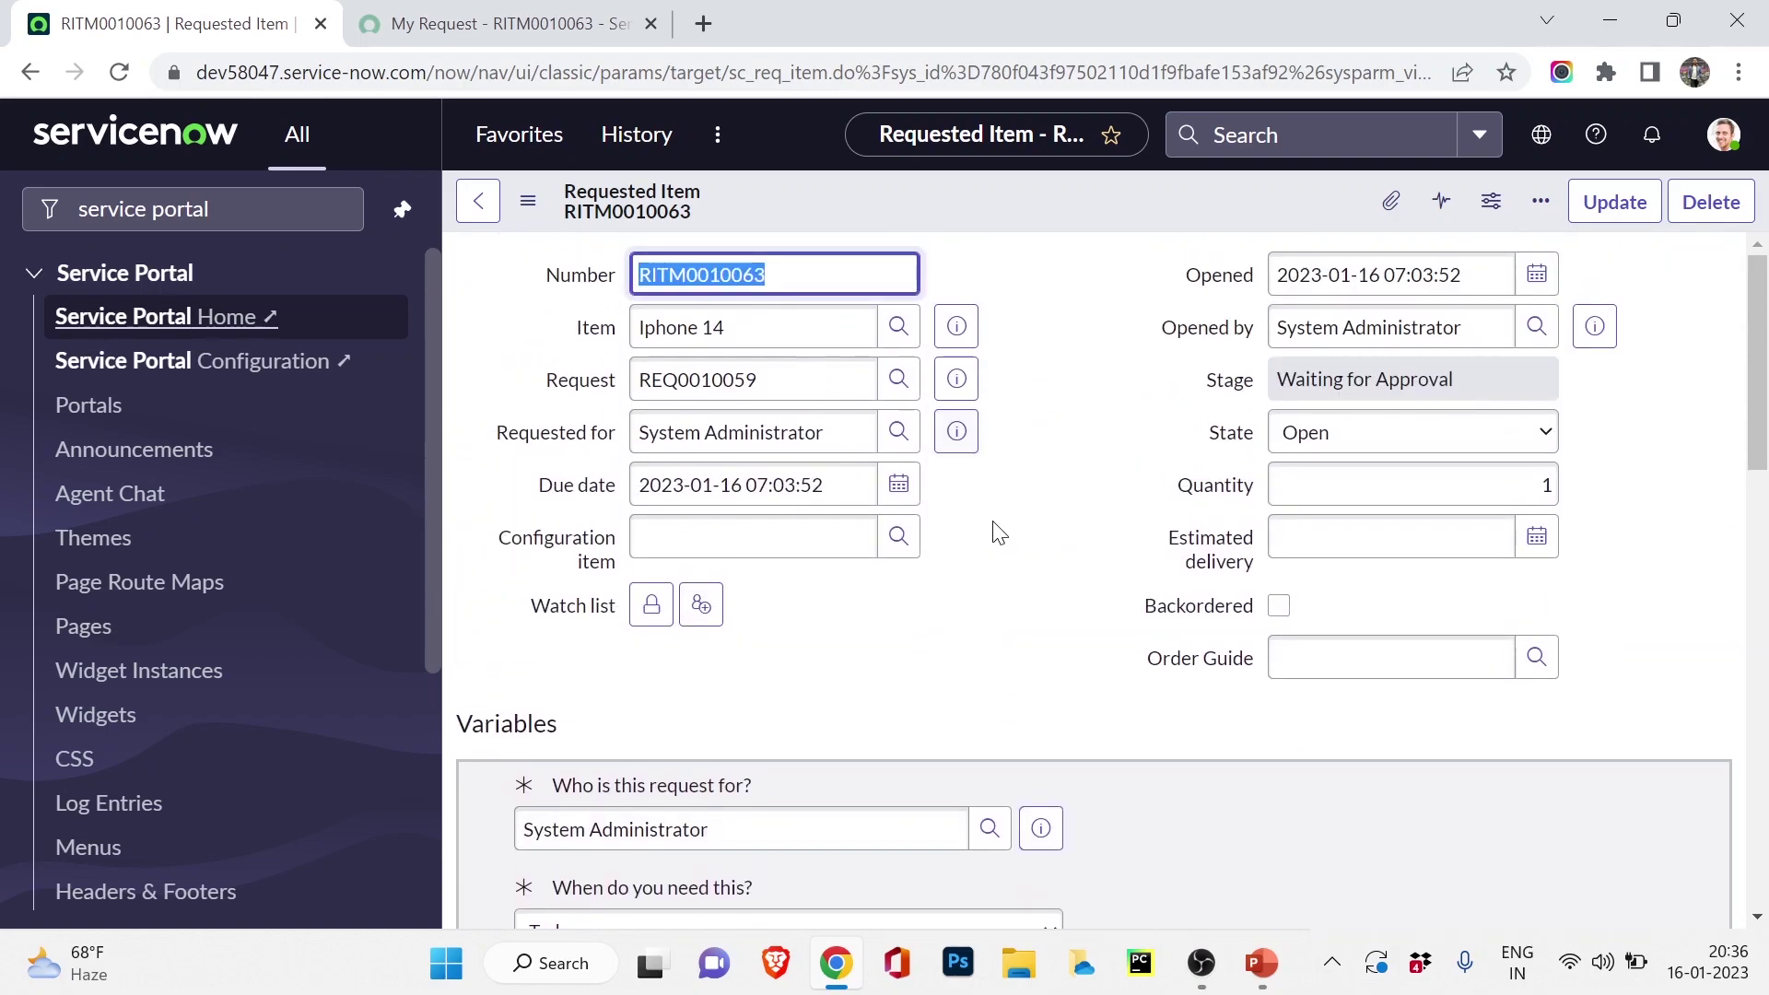
scroll(1000, 533, down, 3)
Return to the Service Portal home page in the other browser tab and look over its sections
click(486, 13)
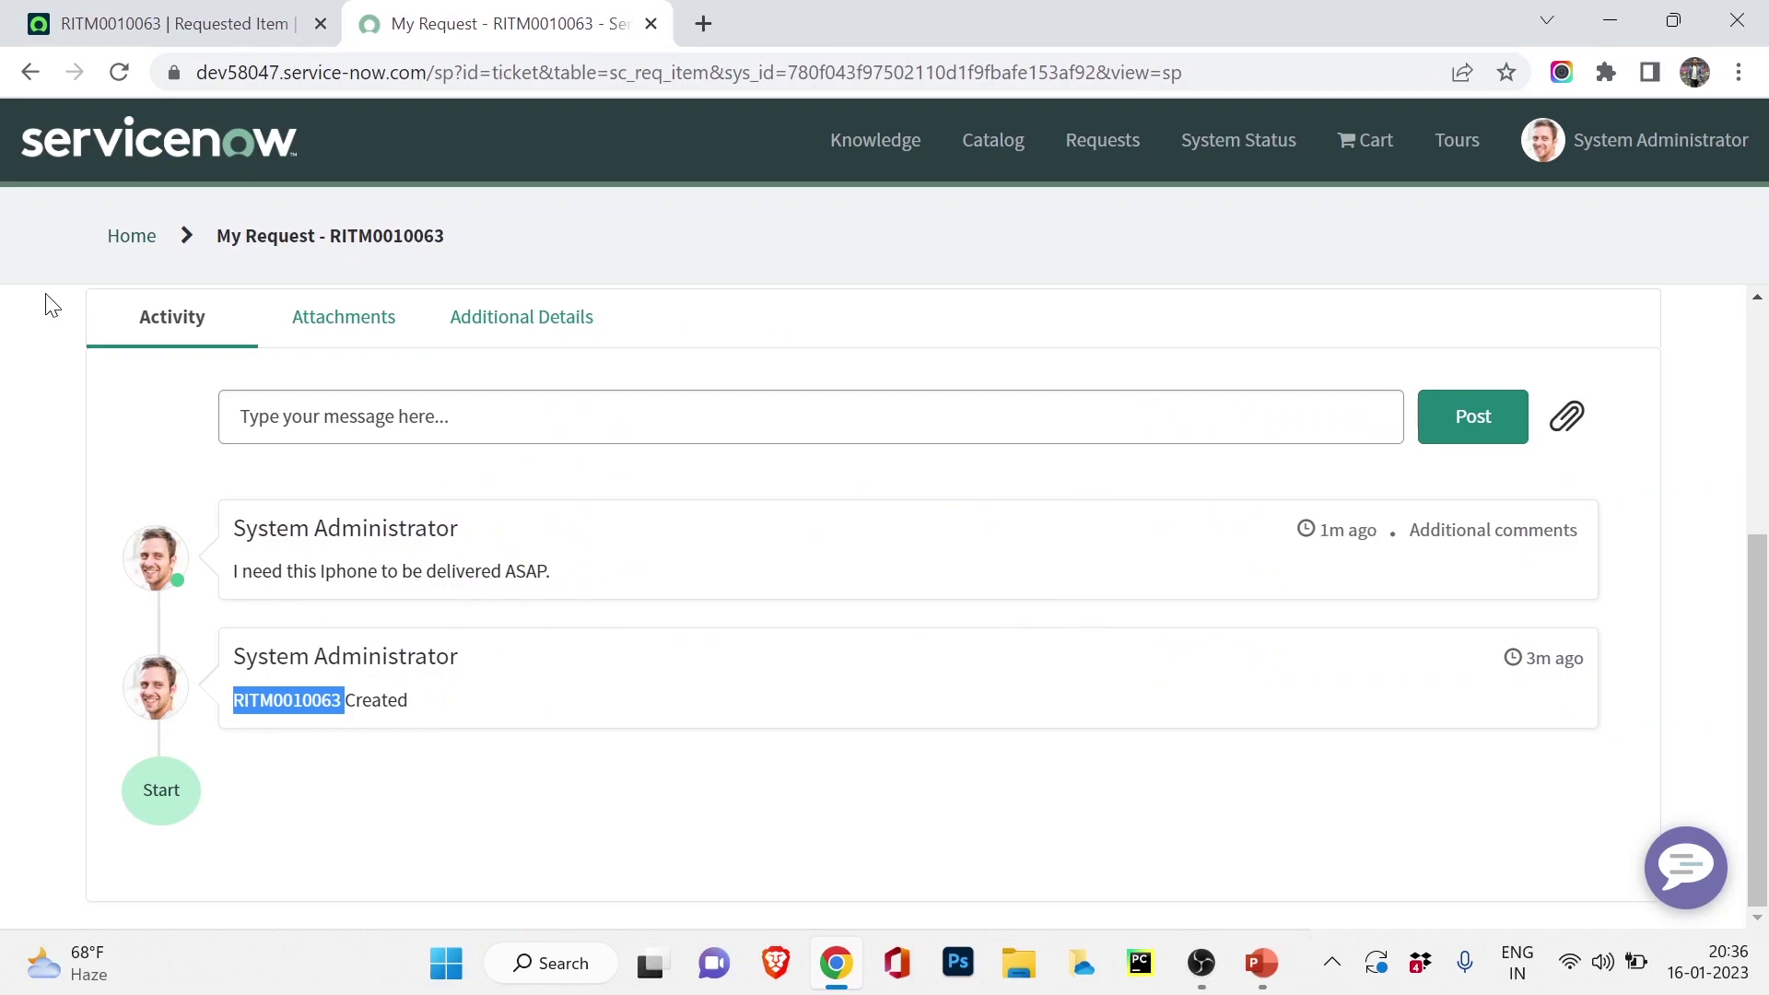
click(153, 158)
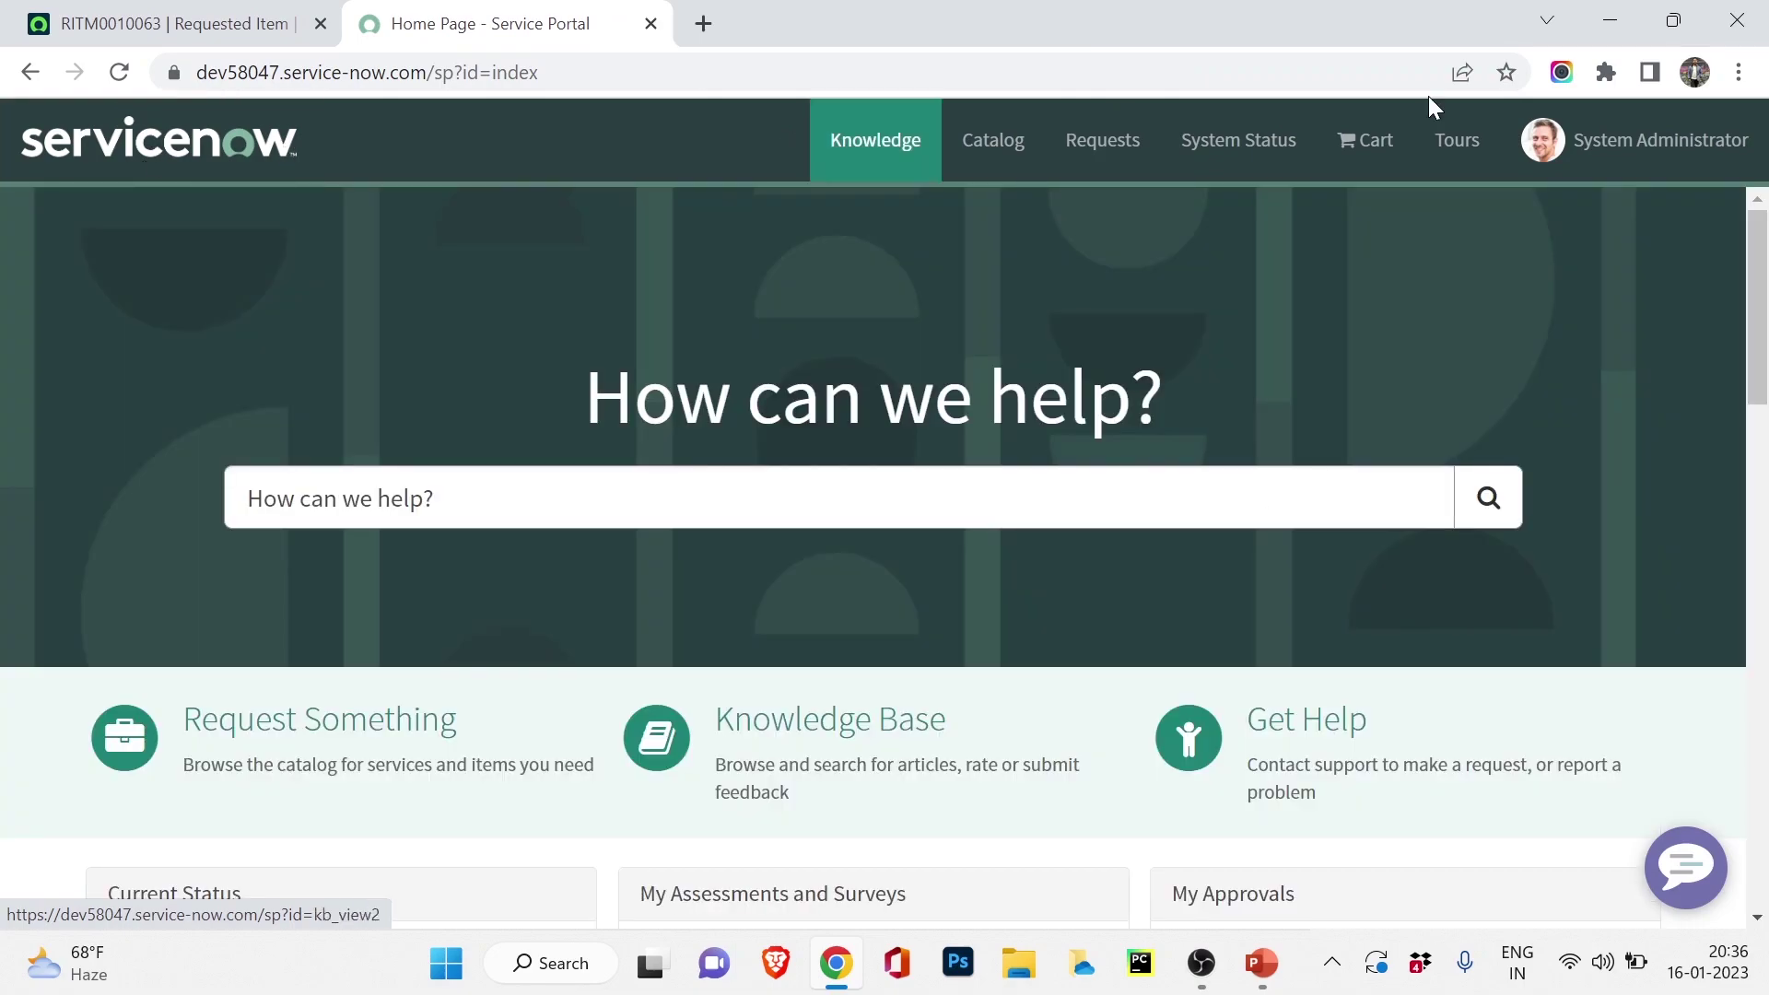
scroll(624, 387, down, 6)
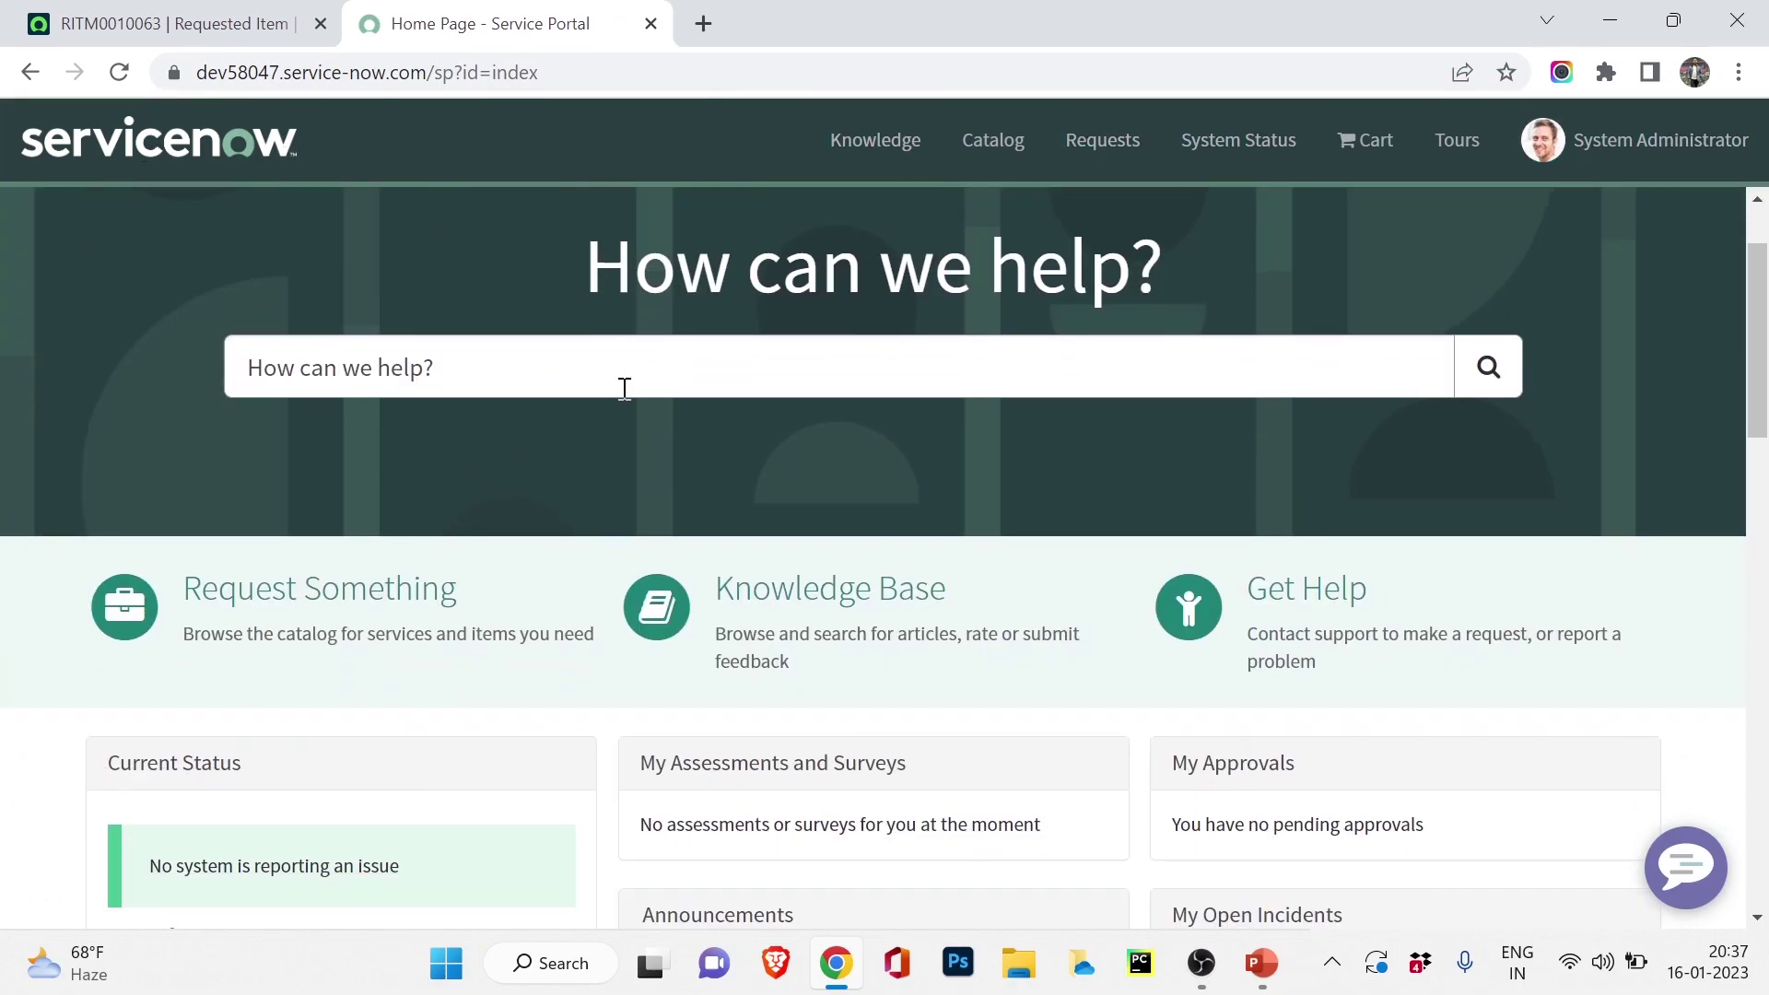
scroll(623, 387, up, 6)
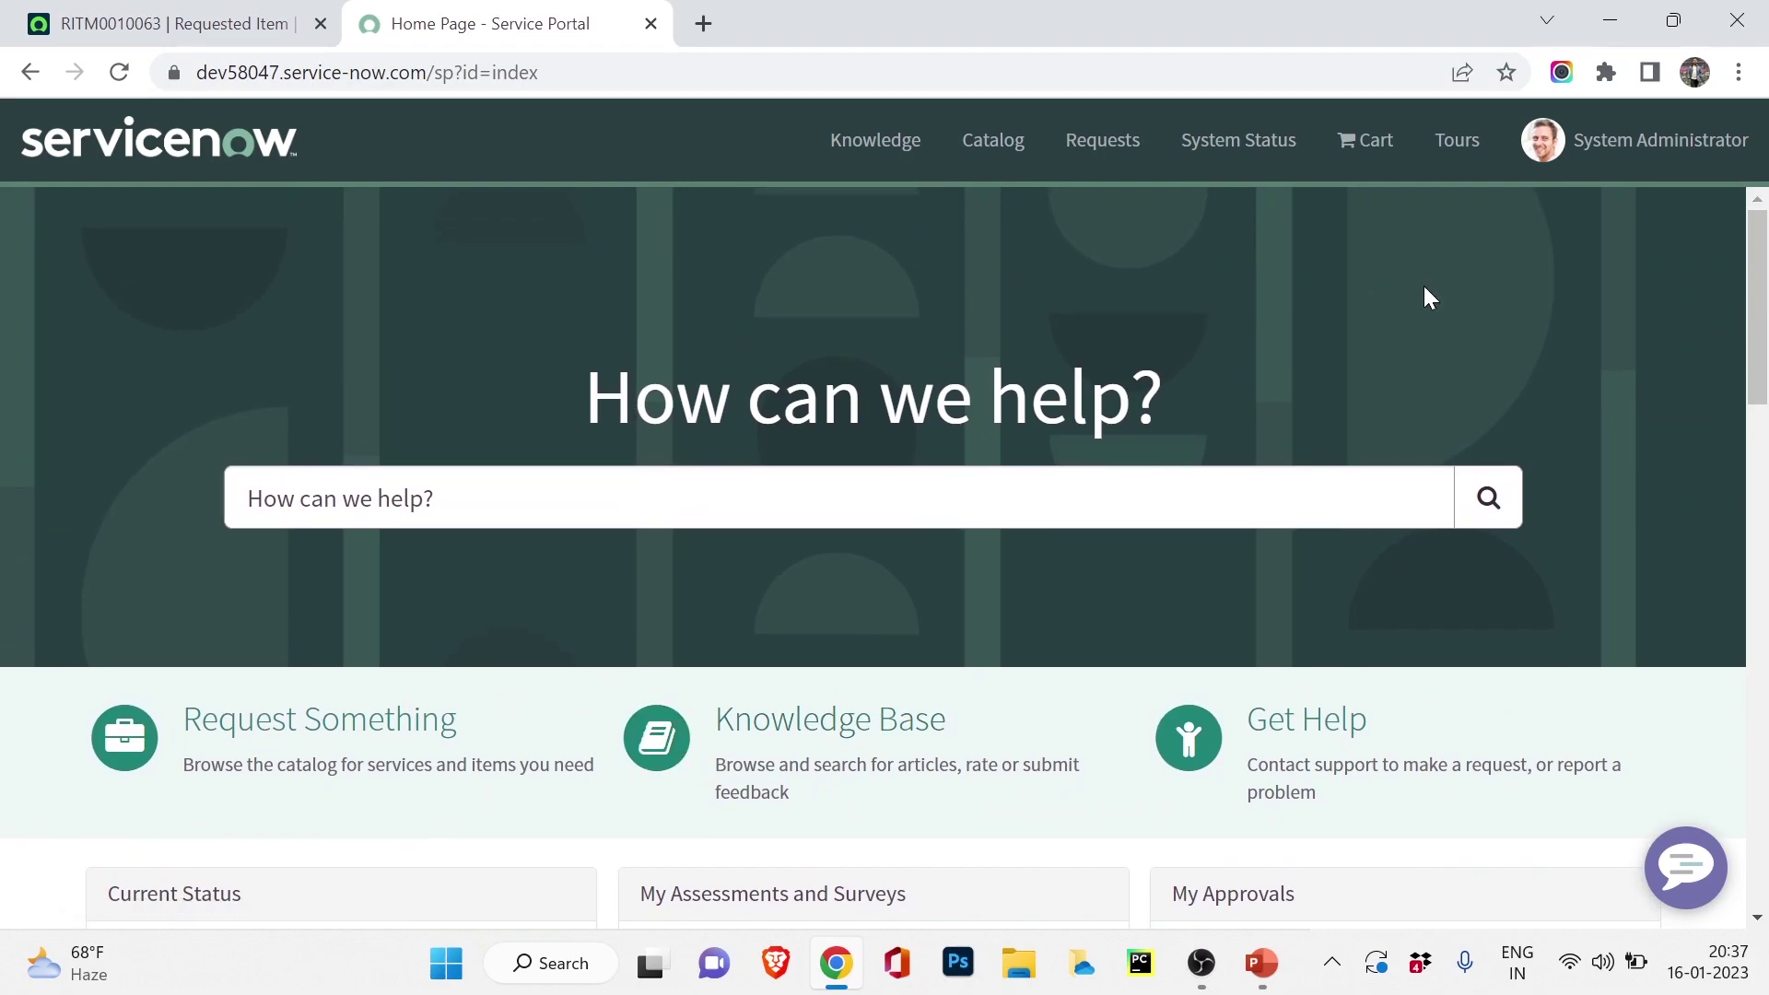
scroll(280, 653, down, 1)
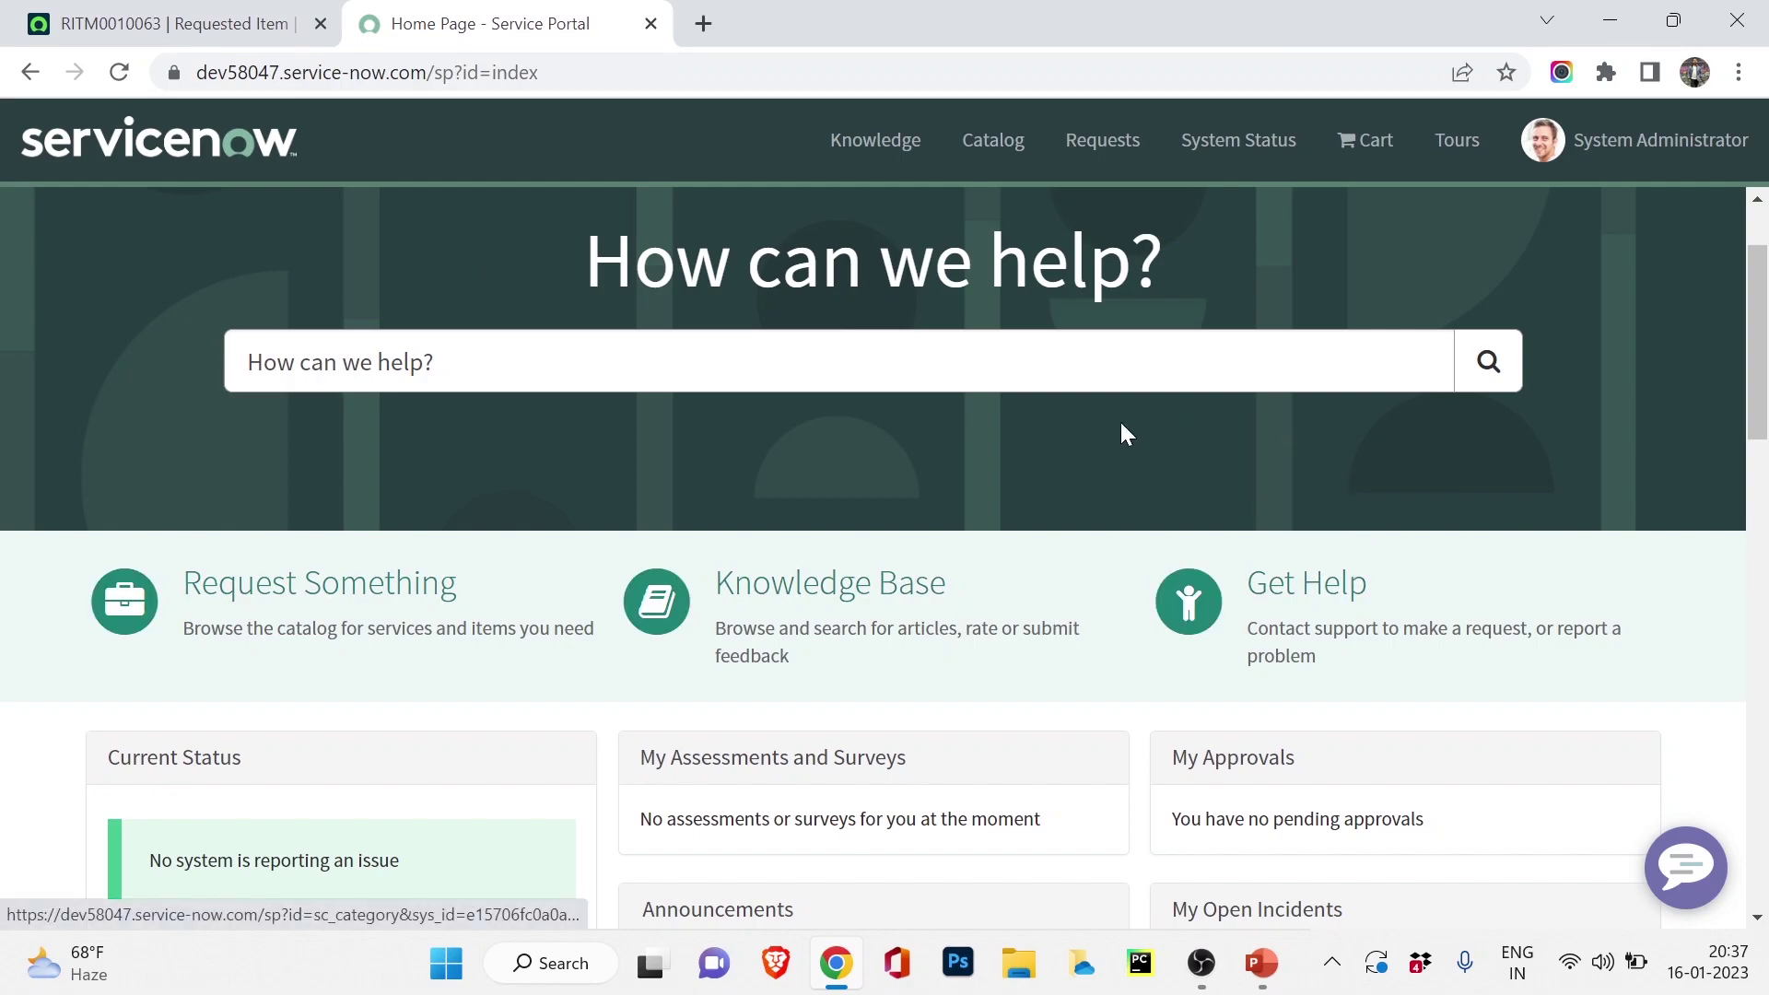
scroll(545, 662, down, 3)
scroll(528, 514, up, 4)
Search the portal for "create incident" and open the Create Incident item
click(522, 516)
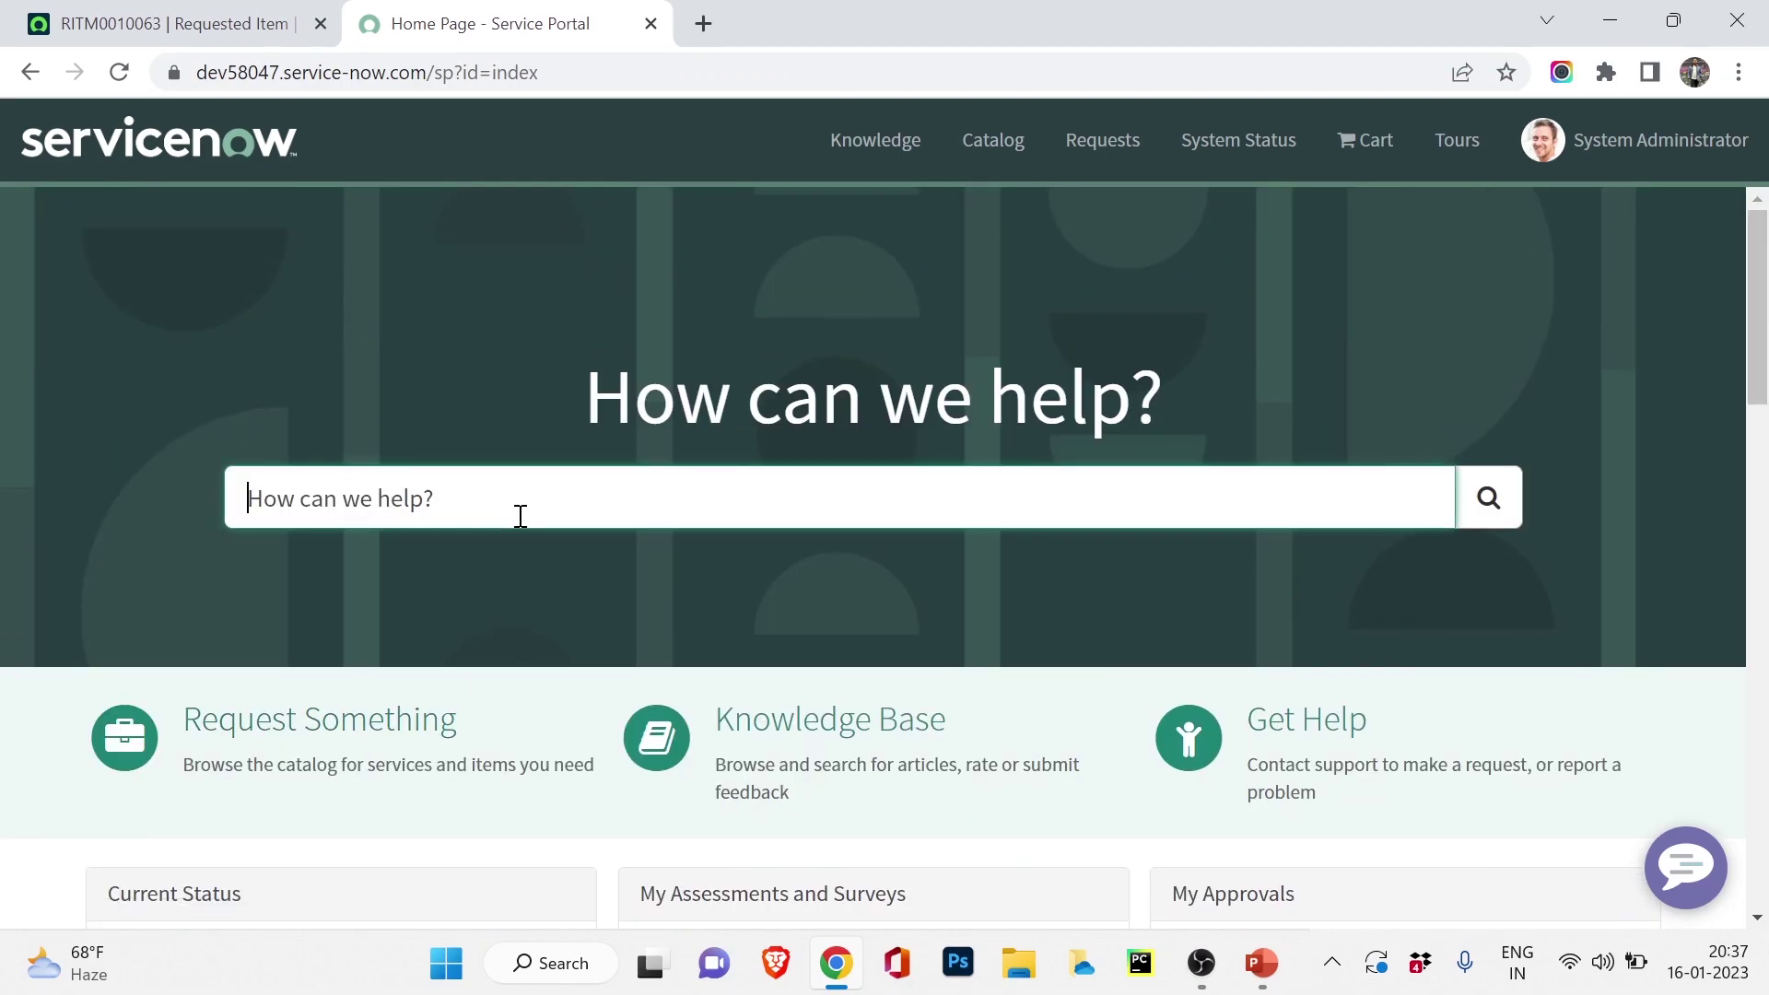
text(create incident)
key(Return)
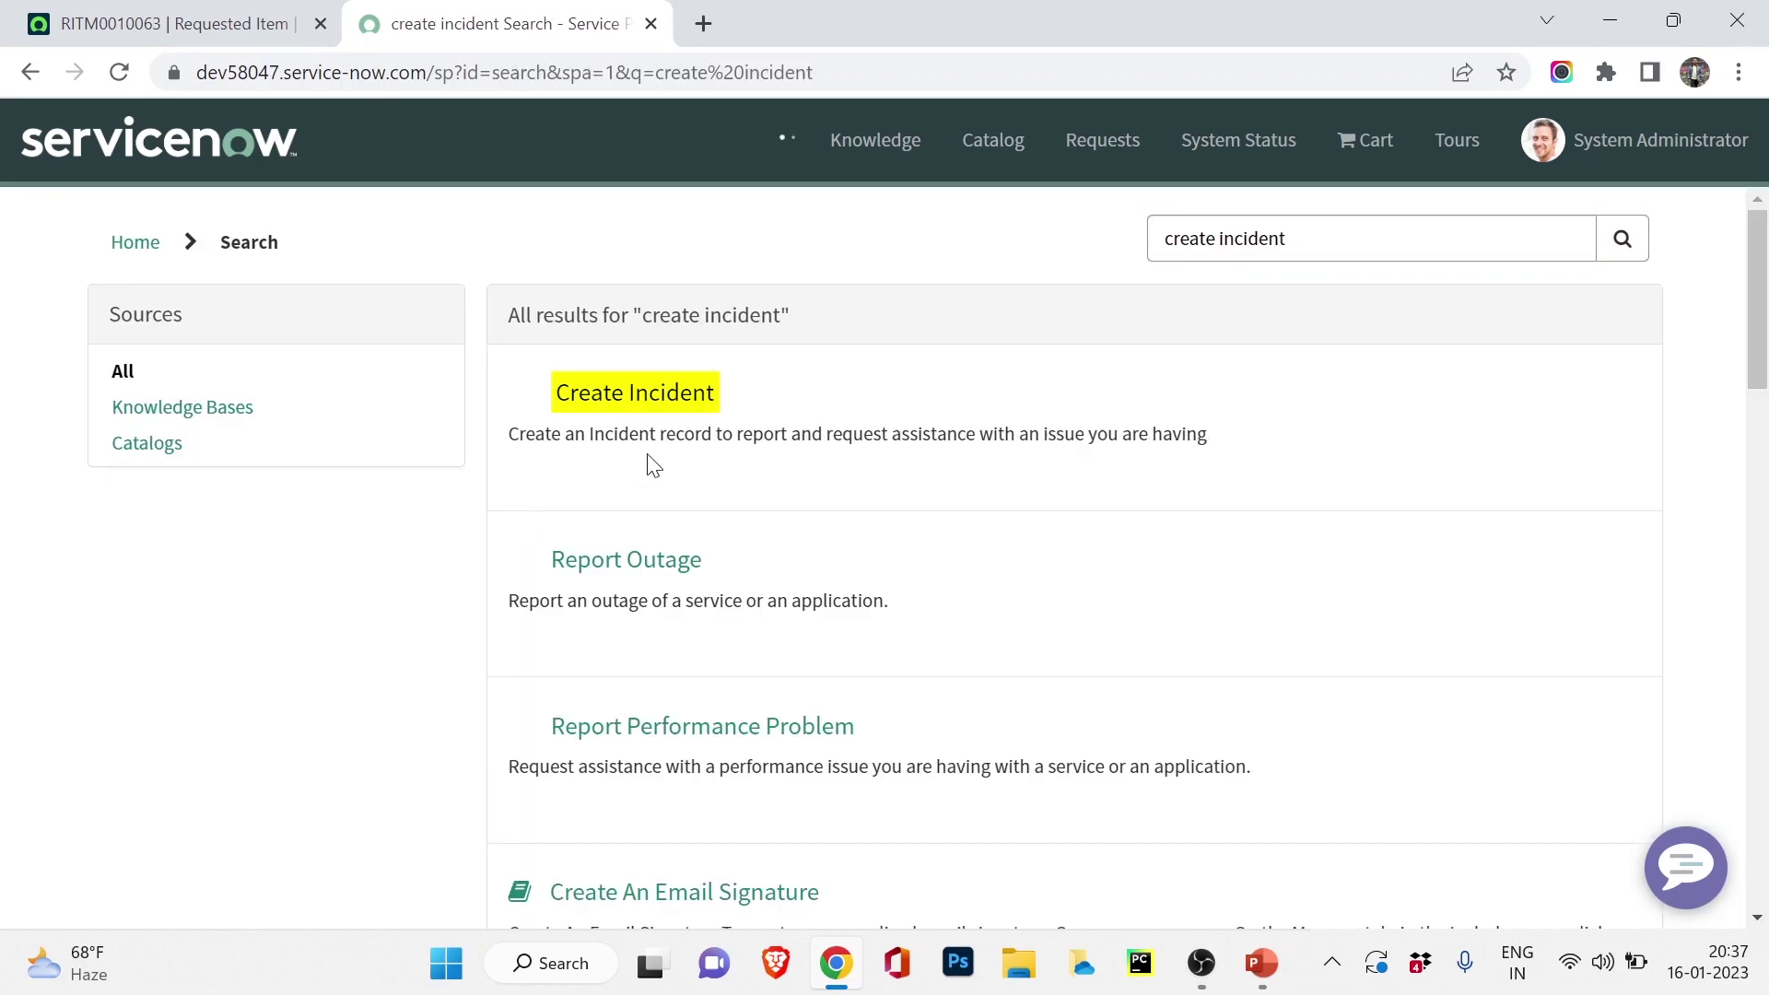
click(631, 395)
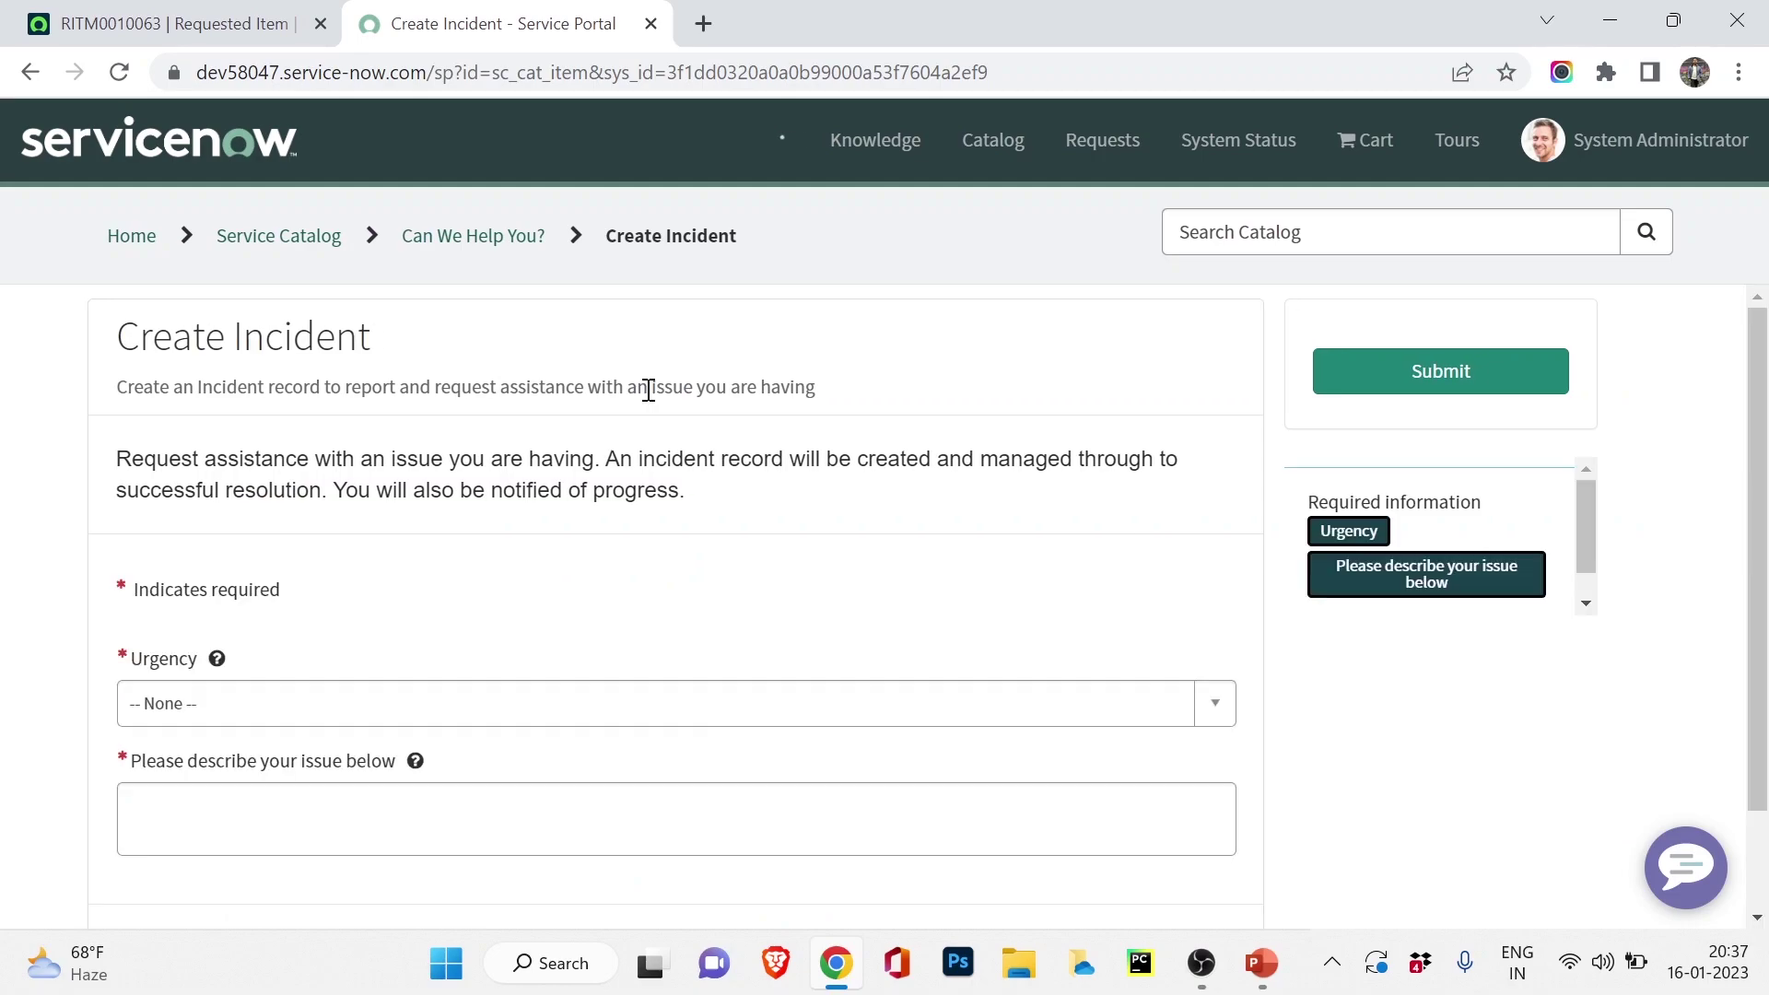
Fill in the incident form with urgency 3 - Low and the issue description "My outlook is not working"
scroll(522, 671, down, 2)
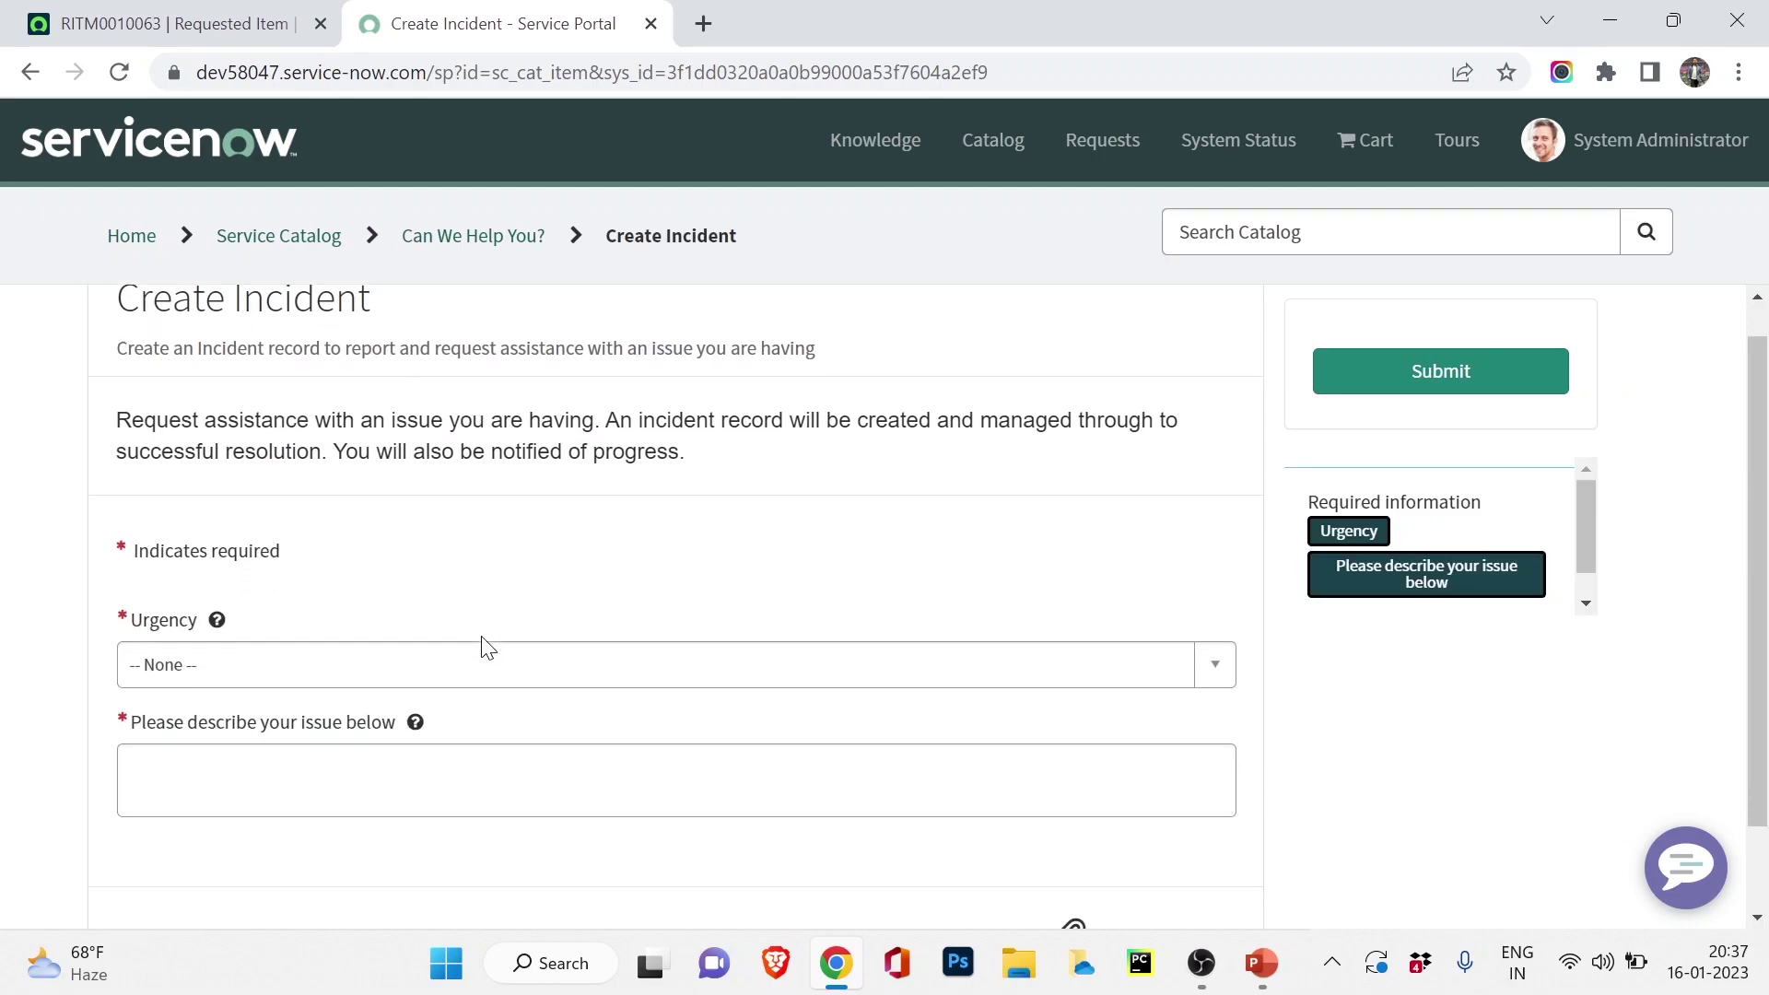
click(523, 552)
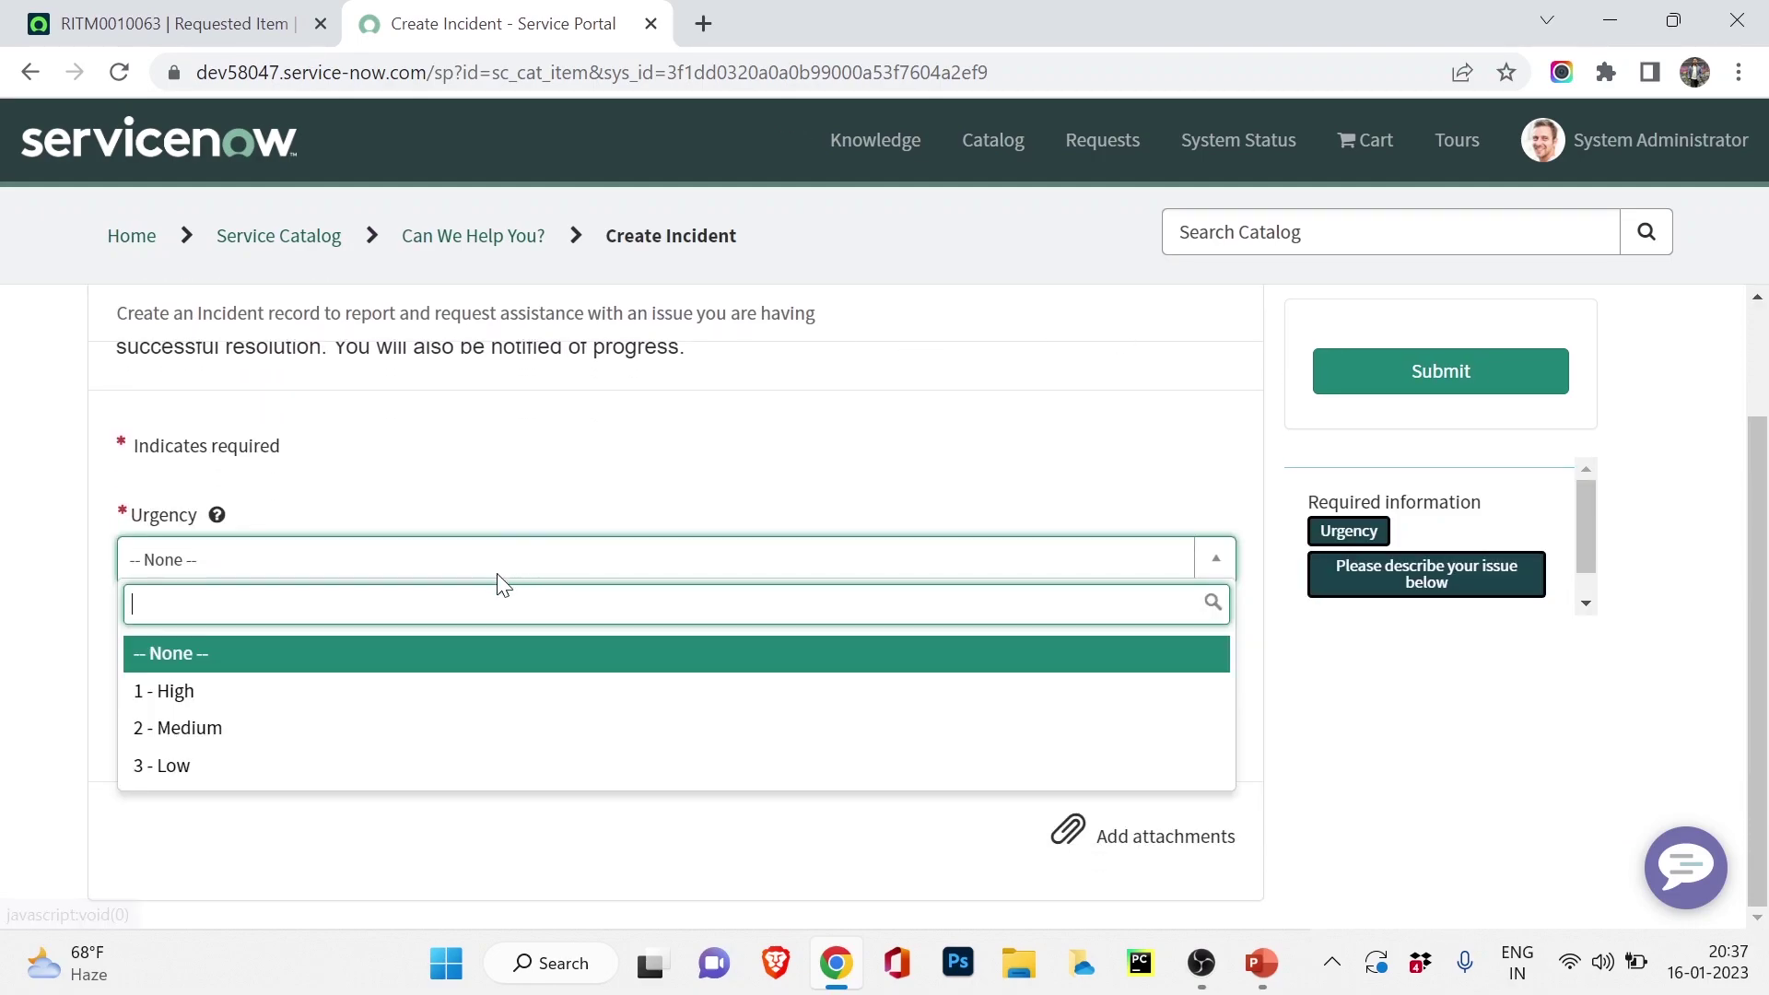
click(189, 773)
click(308, 672)
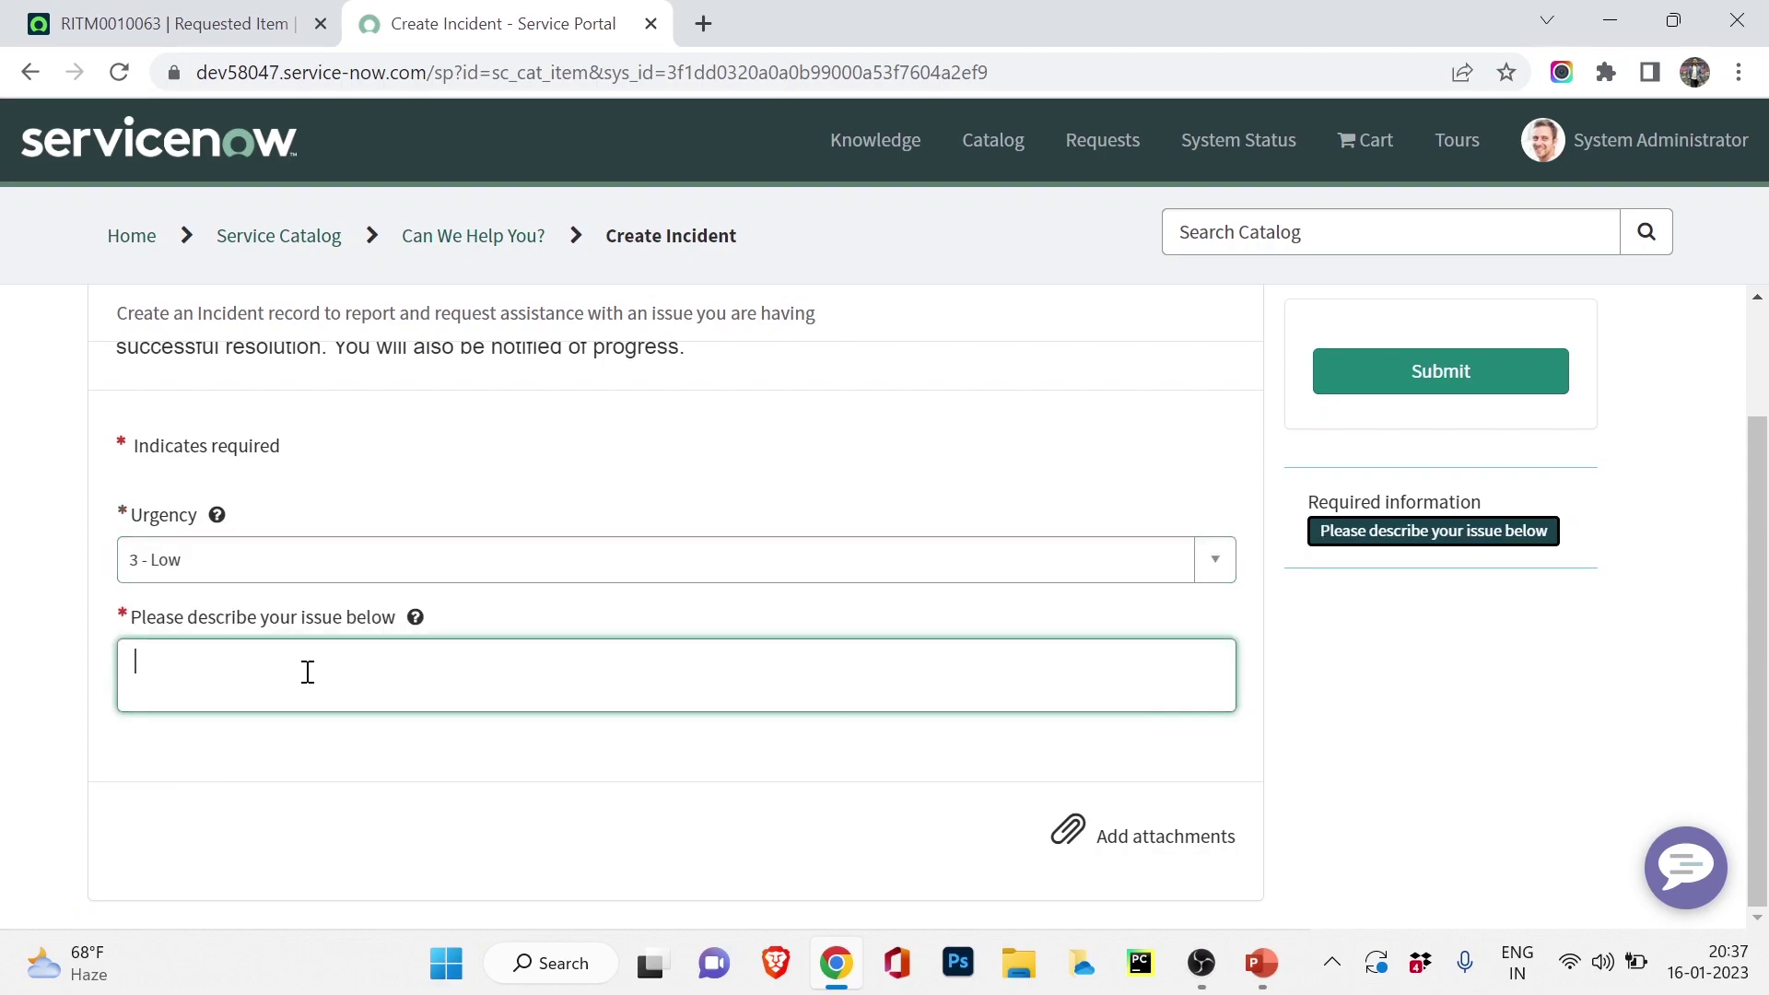
text(My outko)
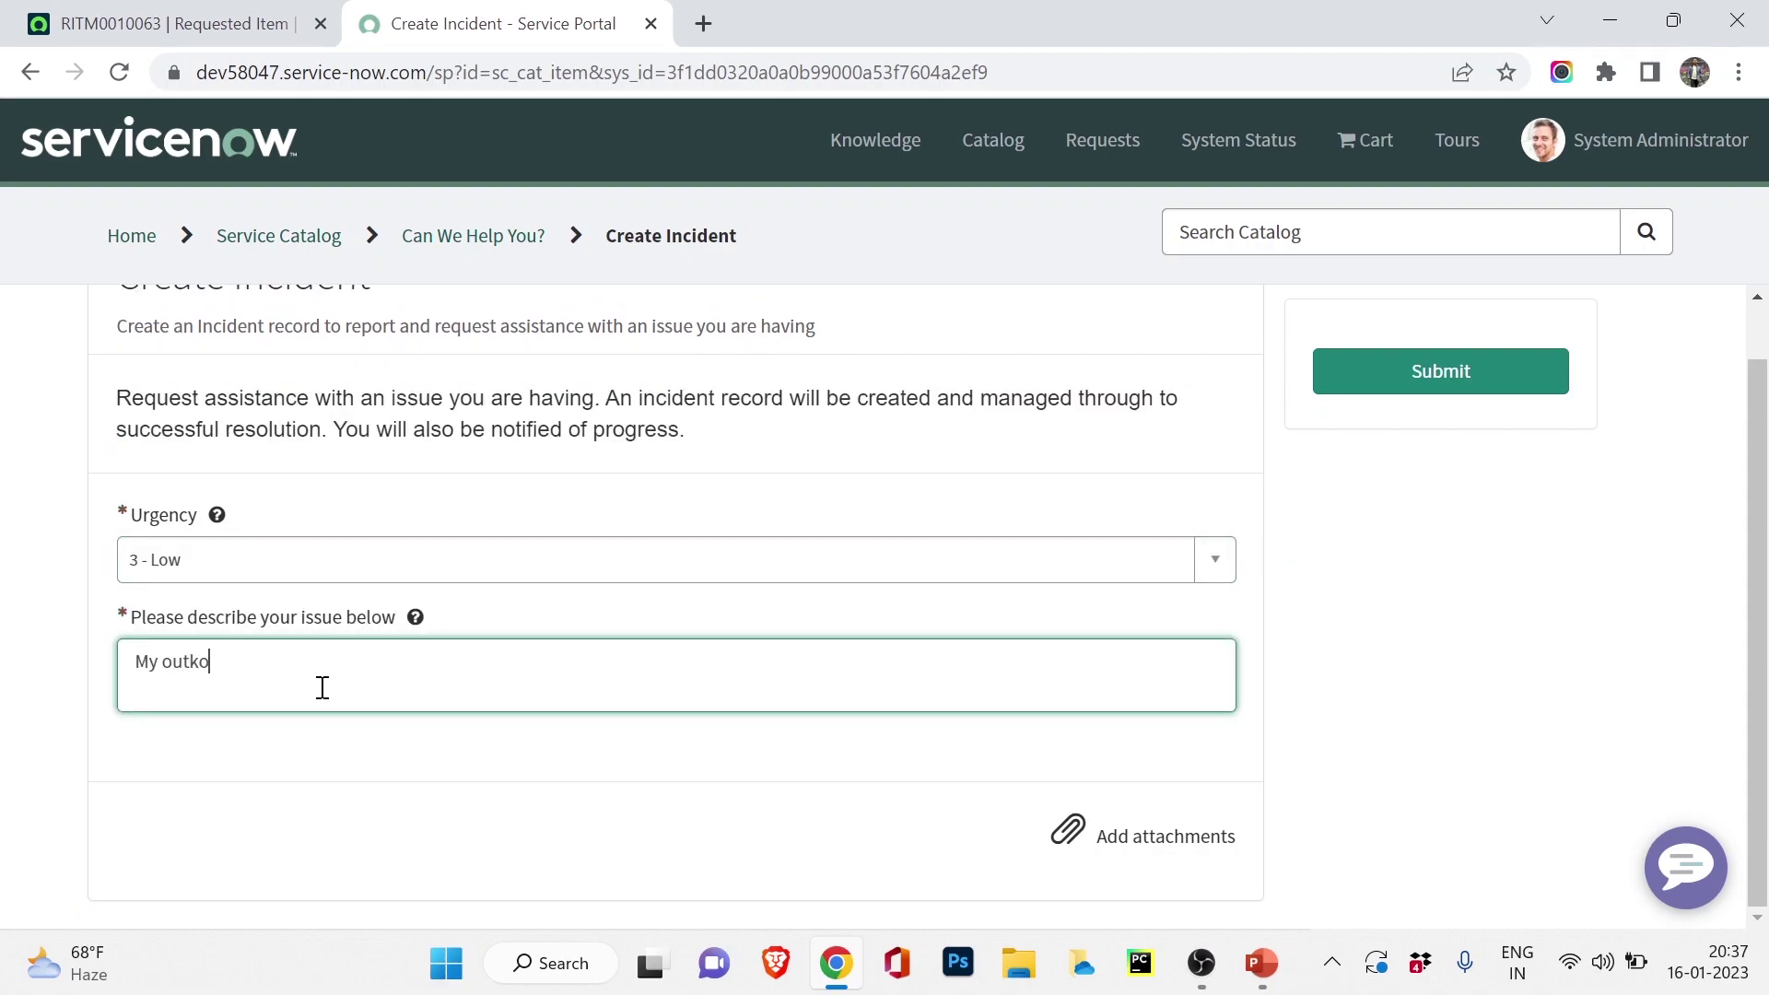
key(BackSpace)
key(BackSpace)
key(BackSpace)
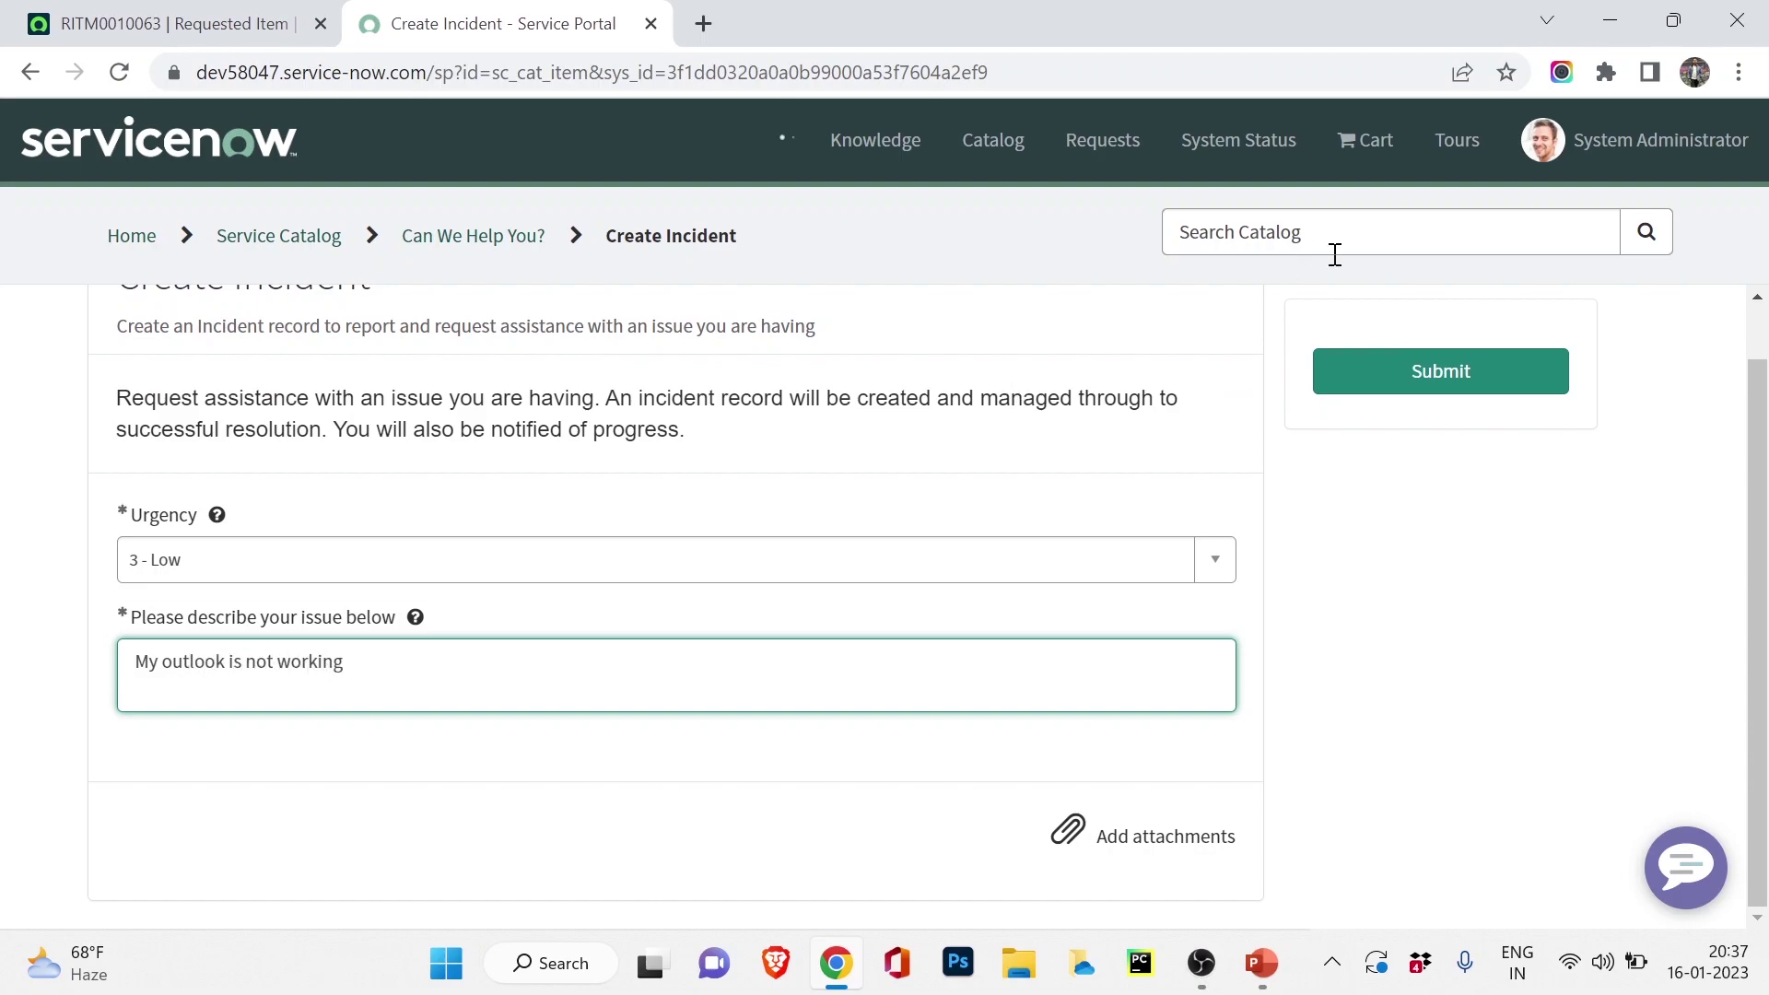
Submit the incident and review the new ticket's details and activity stream
click(1394, 379)
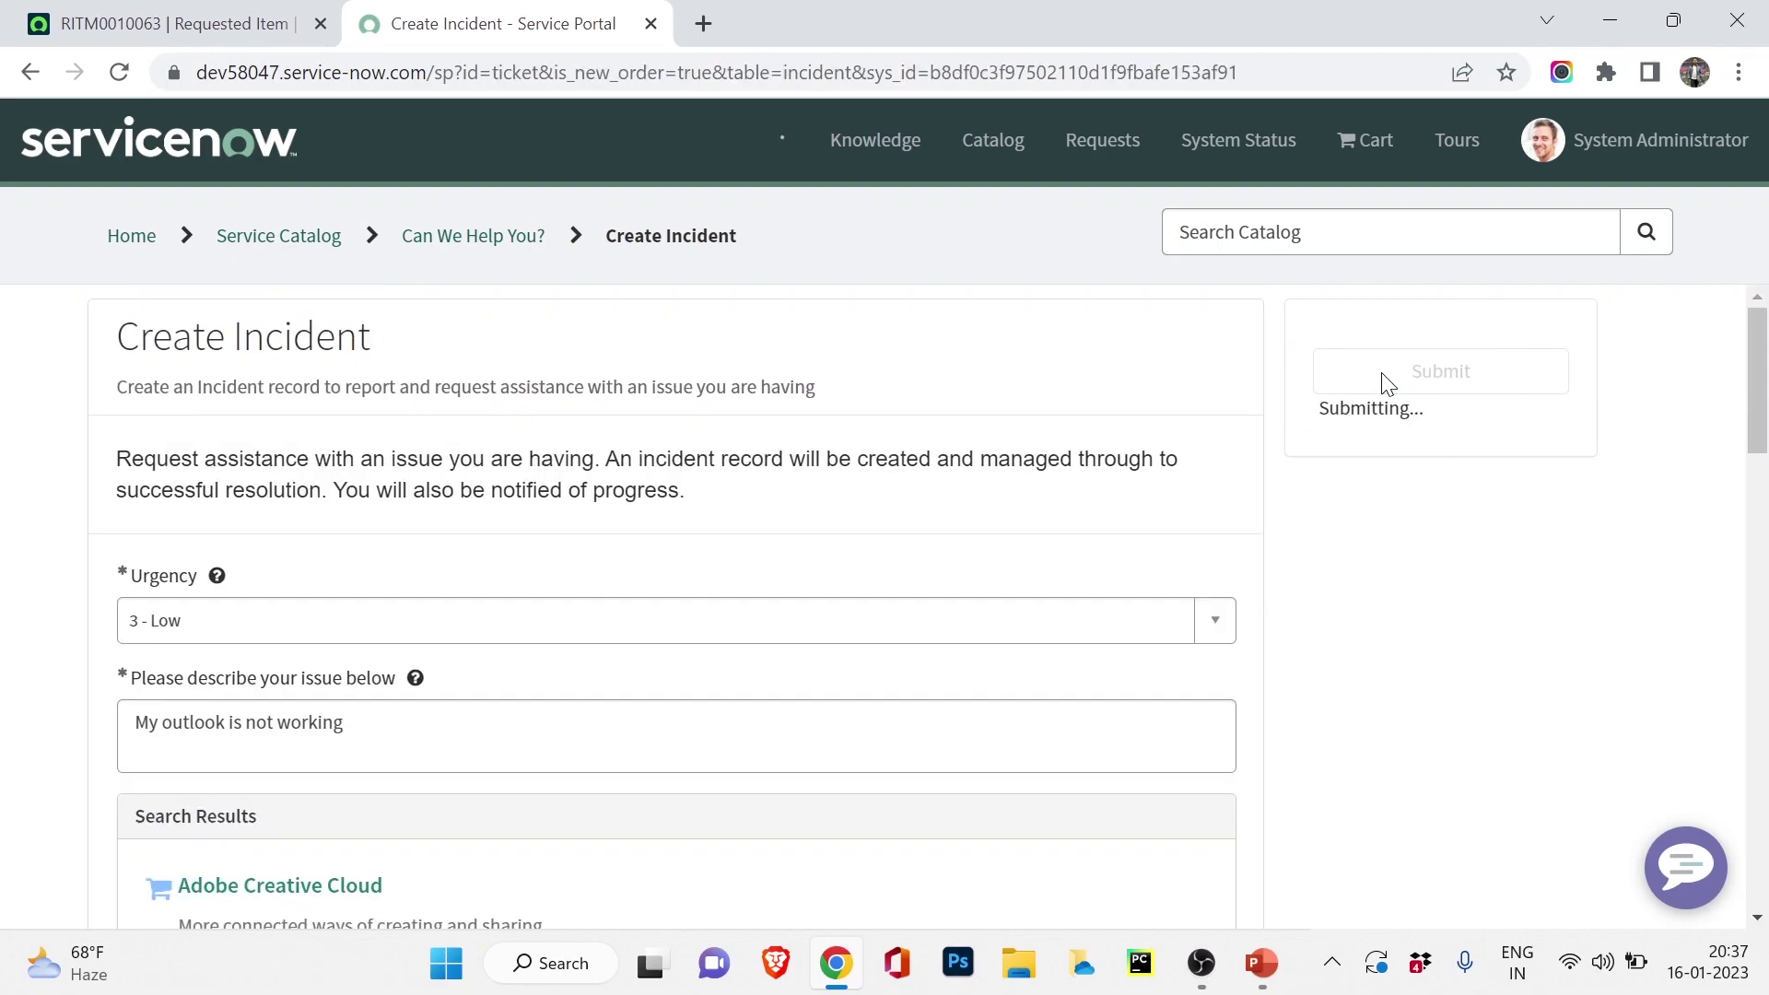
scroll(758, 517, down, 6)
scroll(759, 517, up, 6)
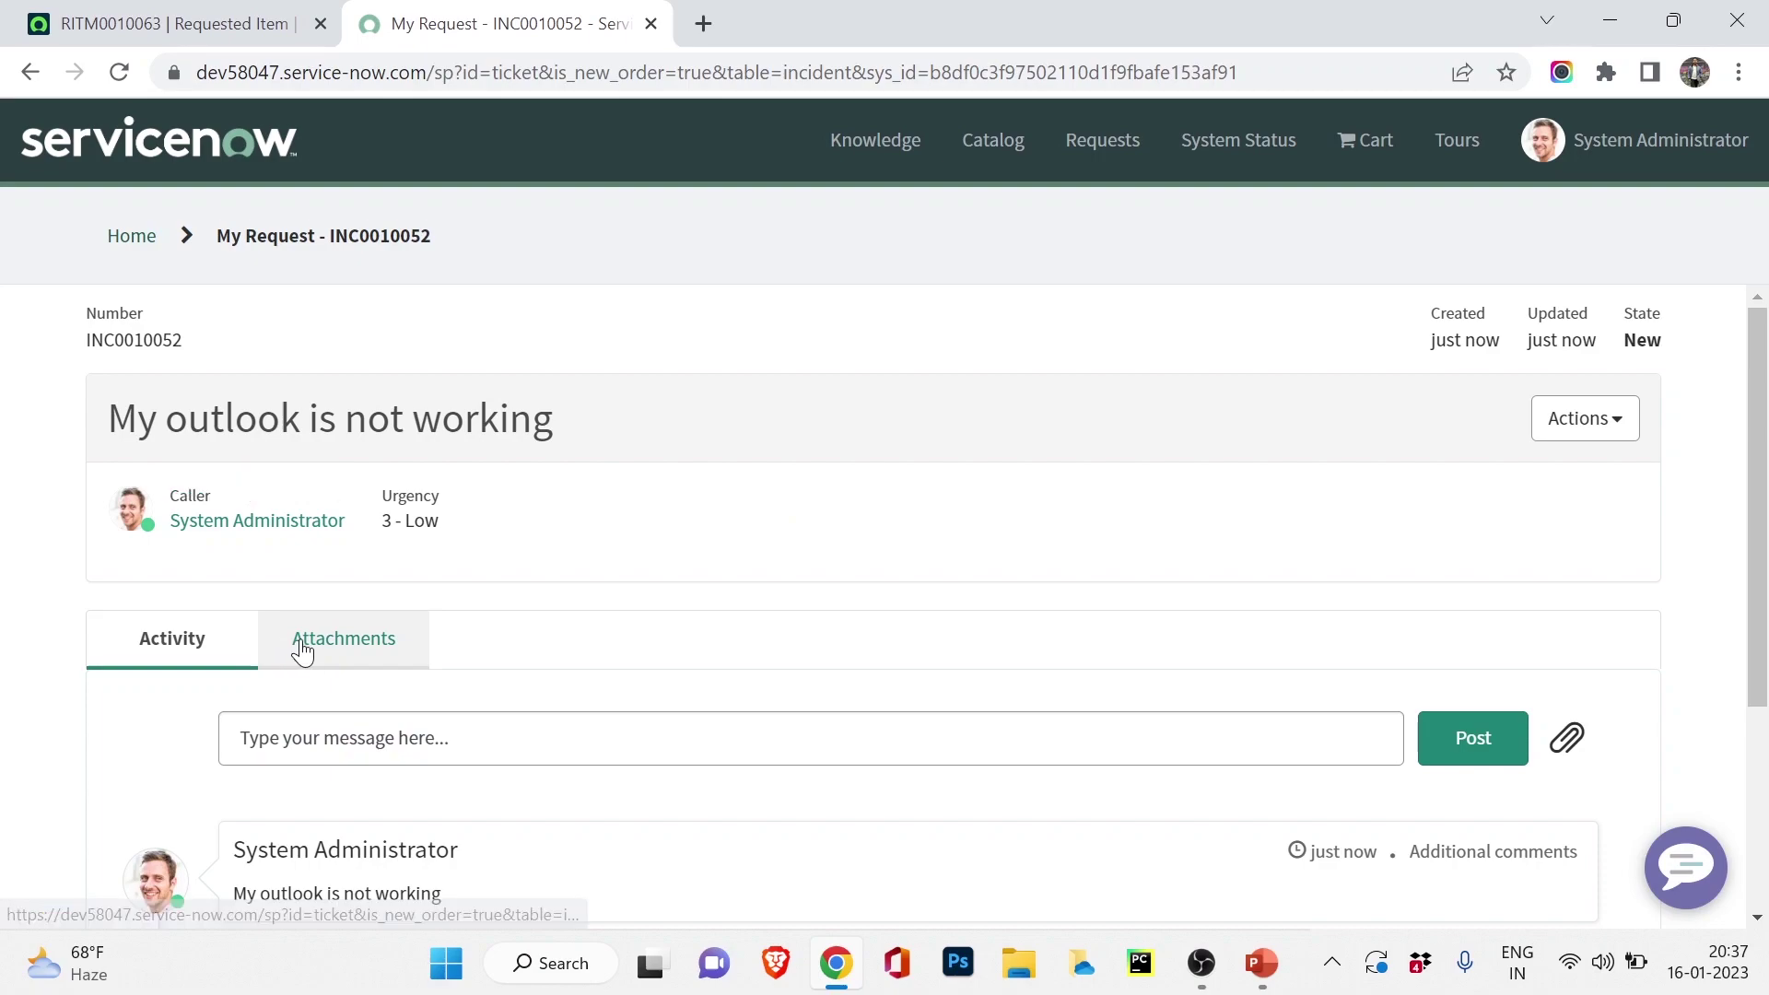
scroll(593, 738, down, 3)
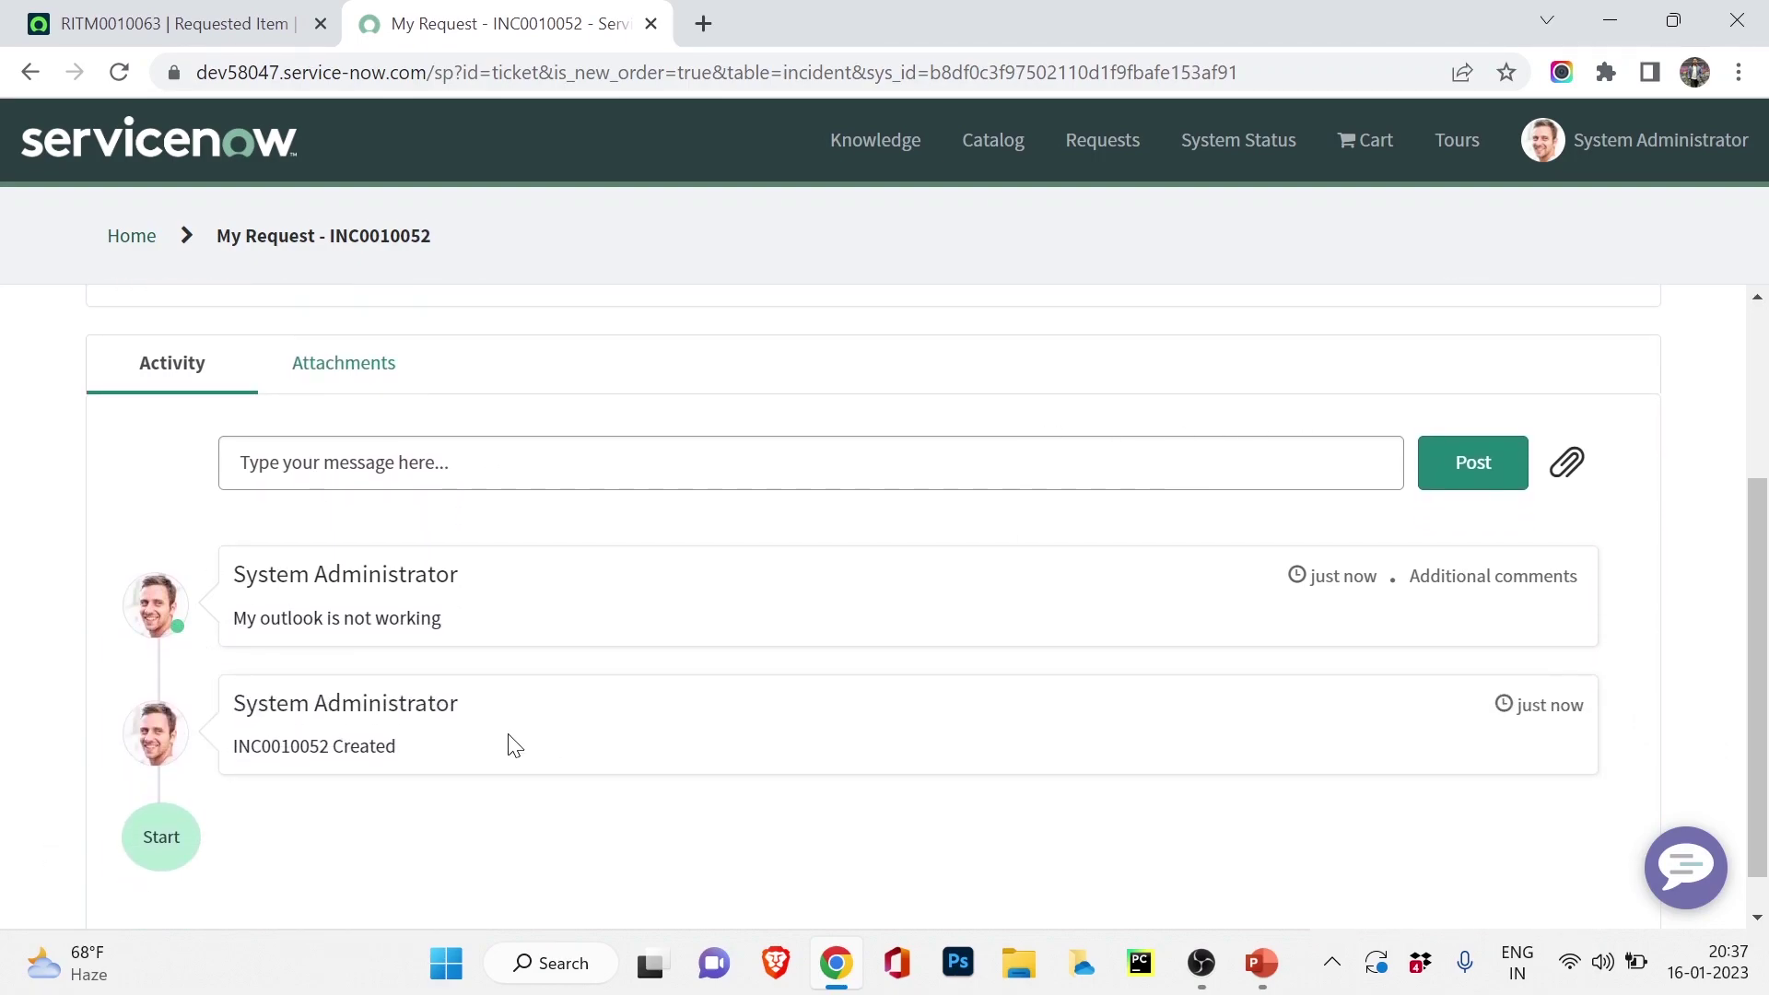
Copy the incident number from the activity entry and open its record through the global search in the Requested Item browser tab
double_click(296, 750)
key(ctrl+c)
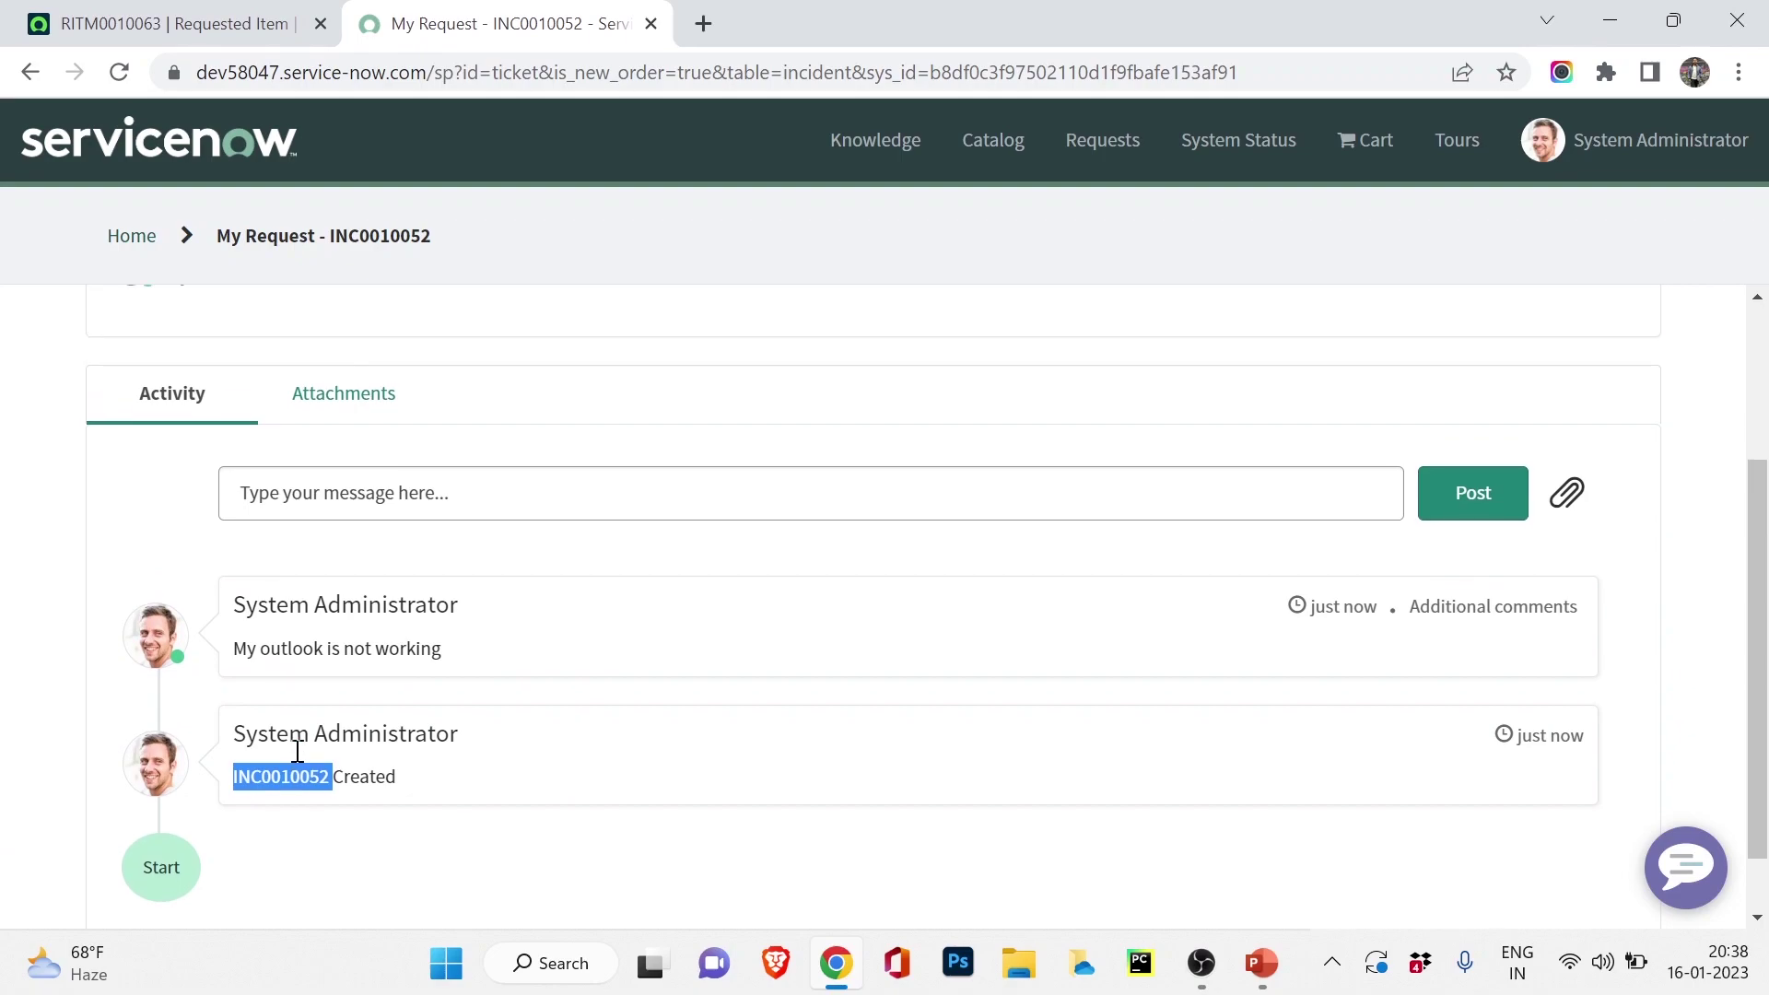
scroll(296, 747, up, 4)
click(176, 23)
click(1371, 118)
key(ctrl+v)
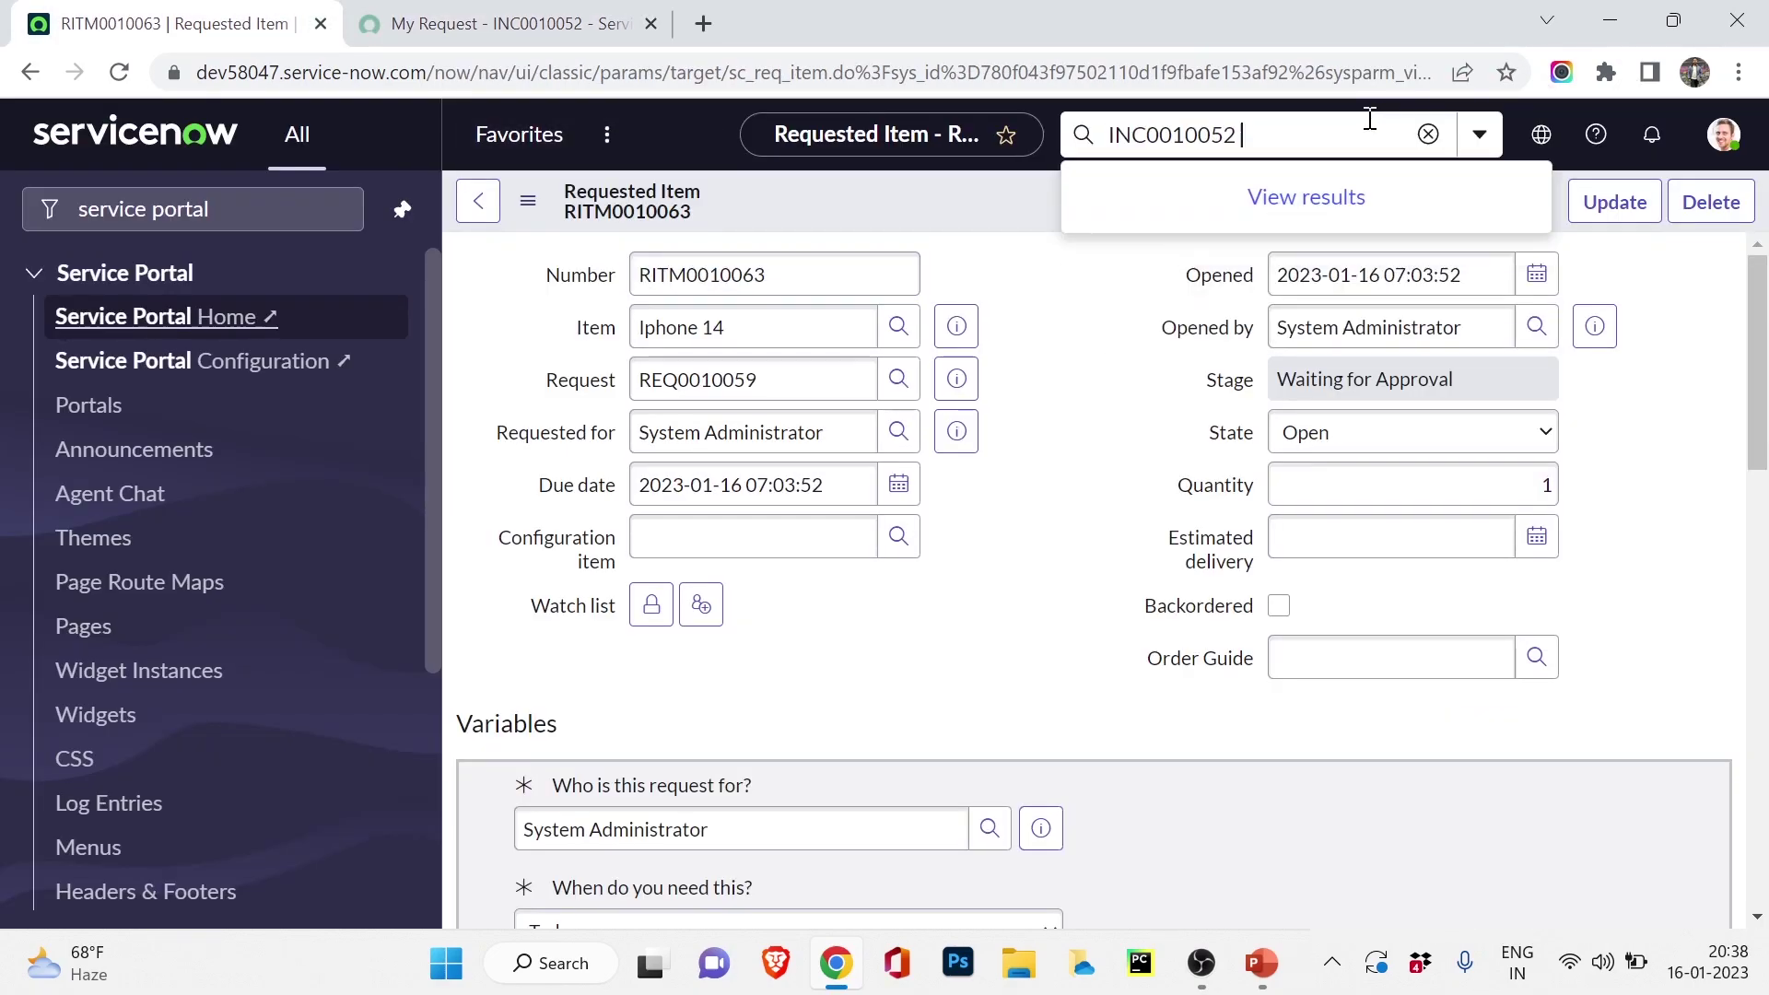
click(1231, 247)
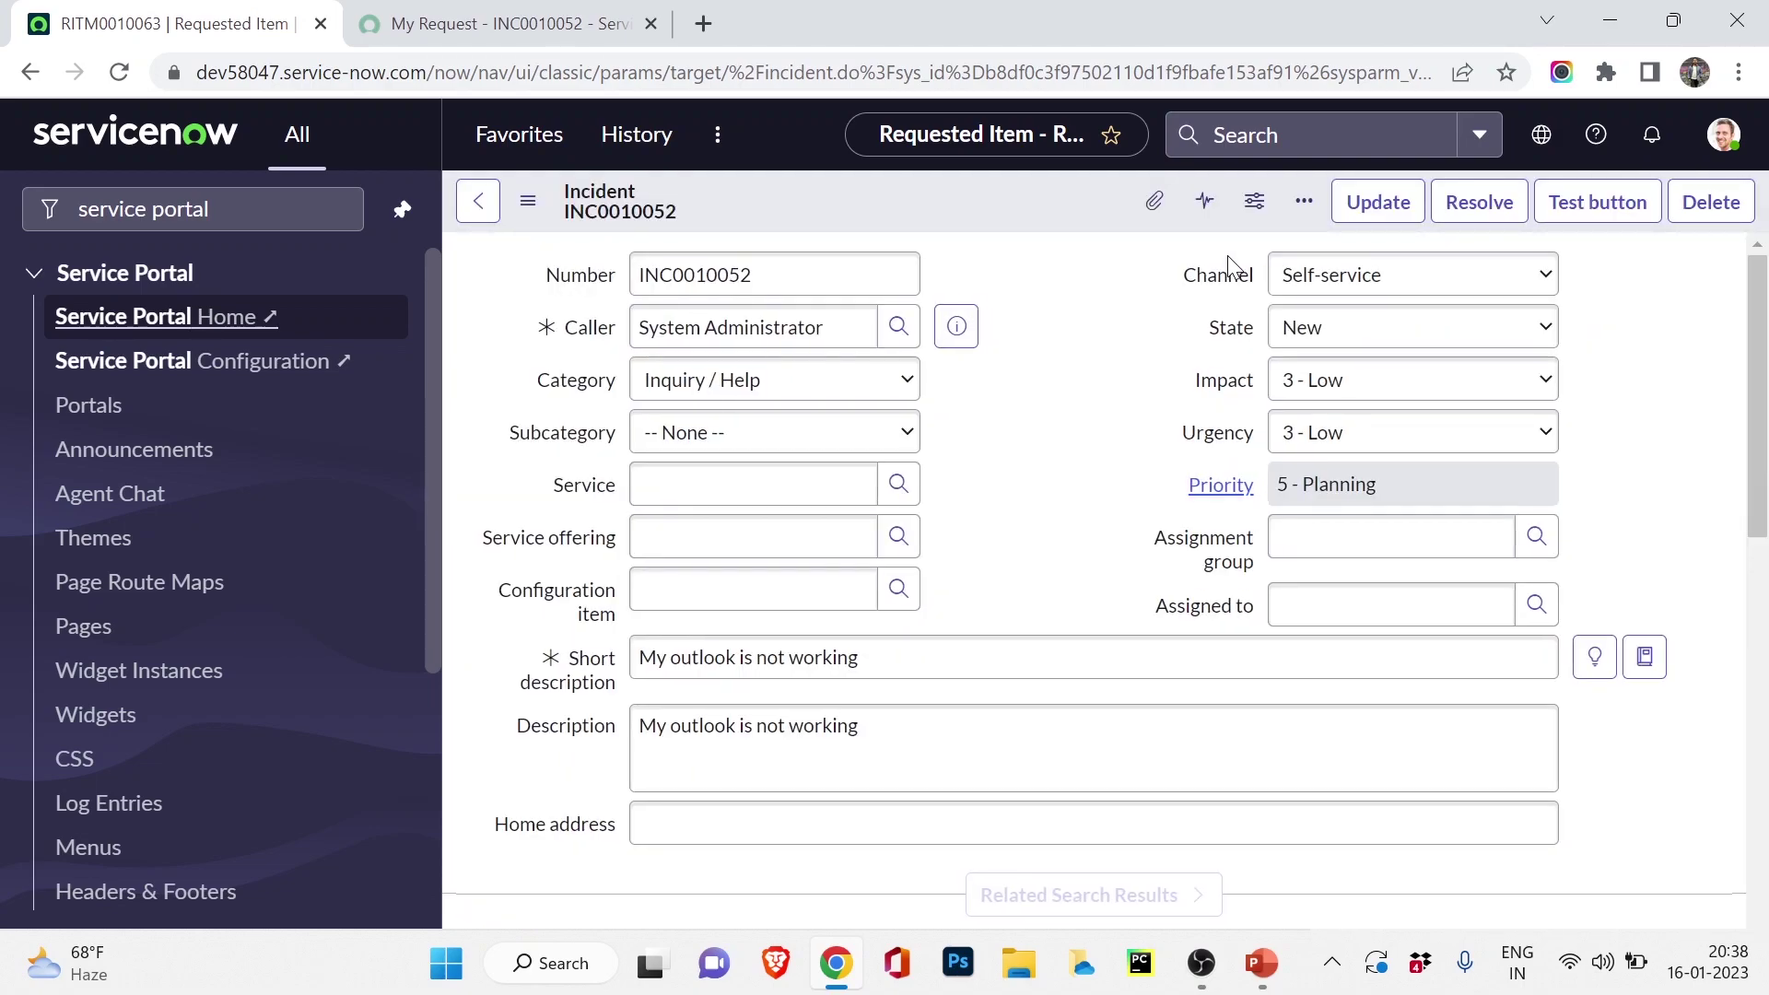
Look through the backend incident record's fields and dismiss the browser alert
scroll(1230, 289, down, 9)
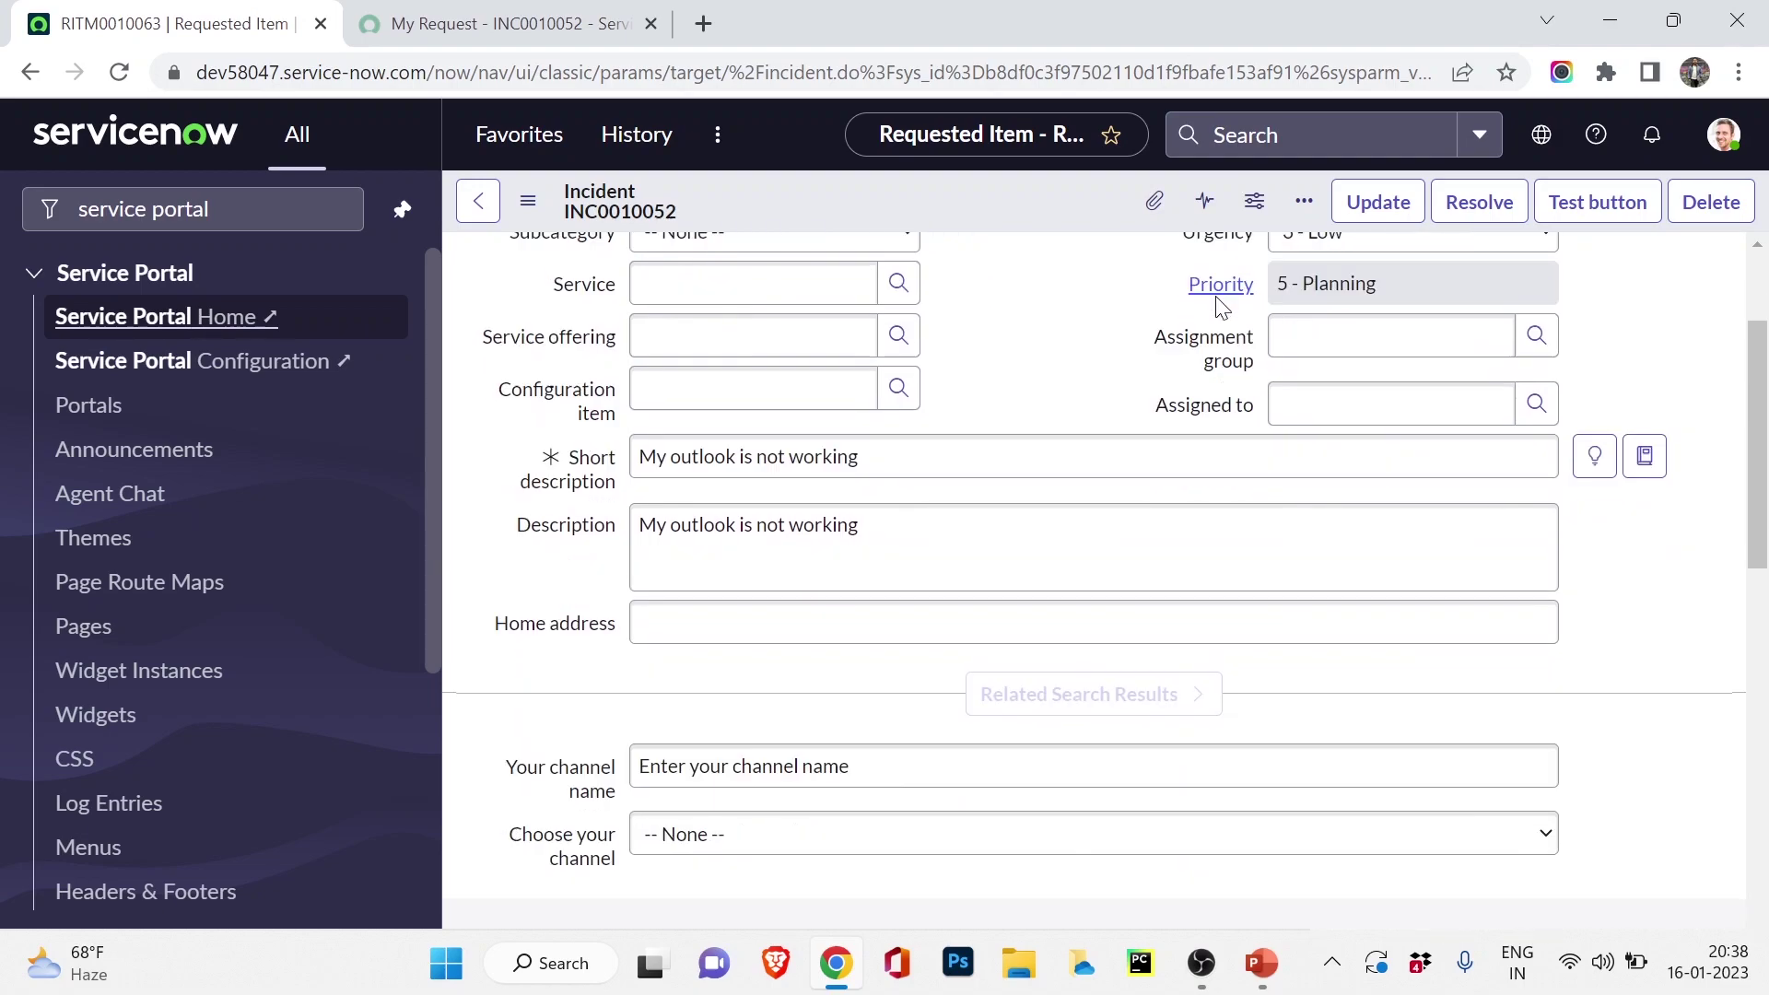
scroll(1179, 479, up, 10)
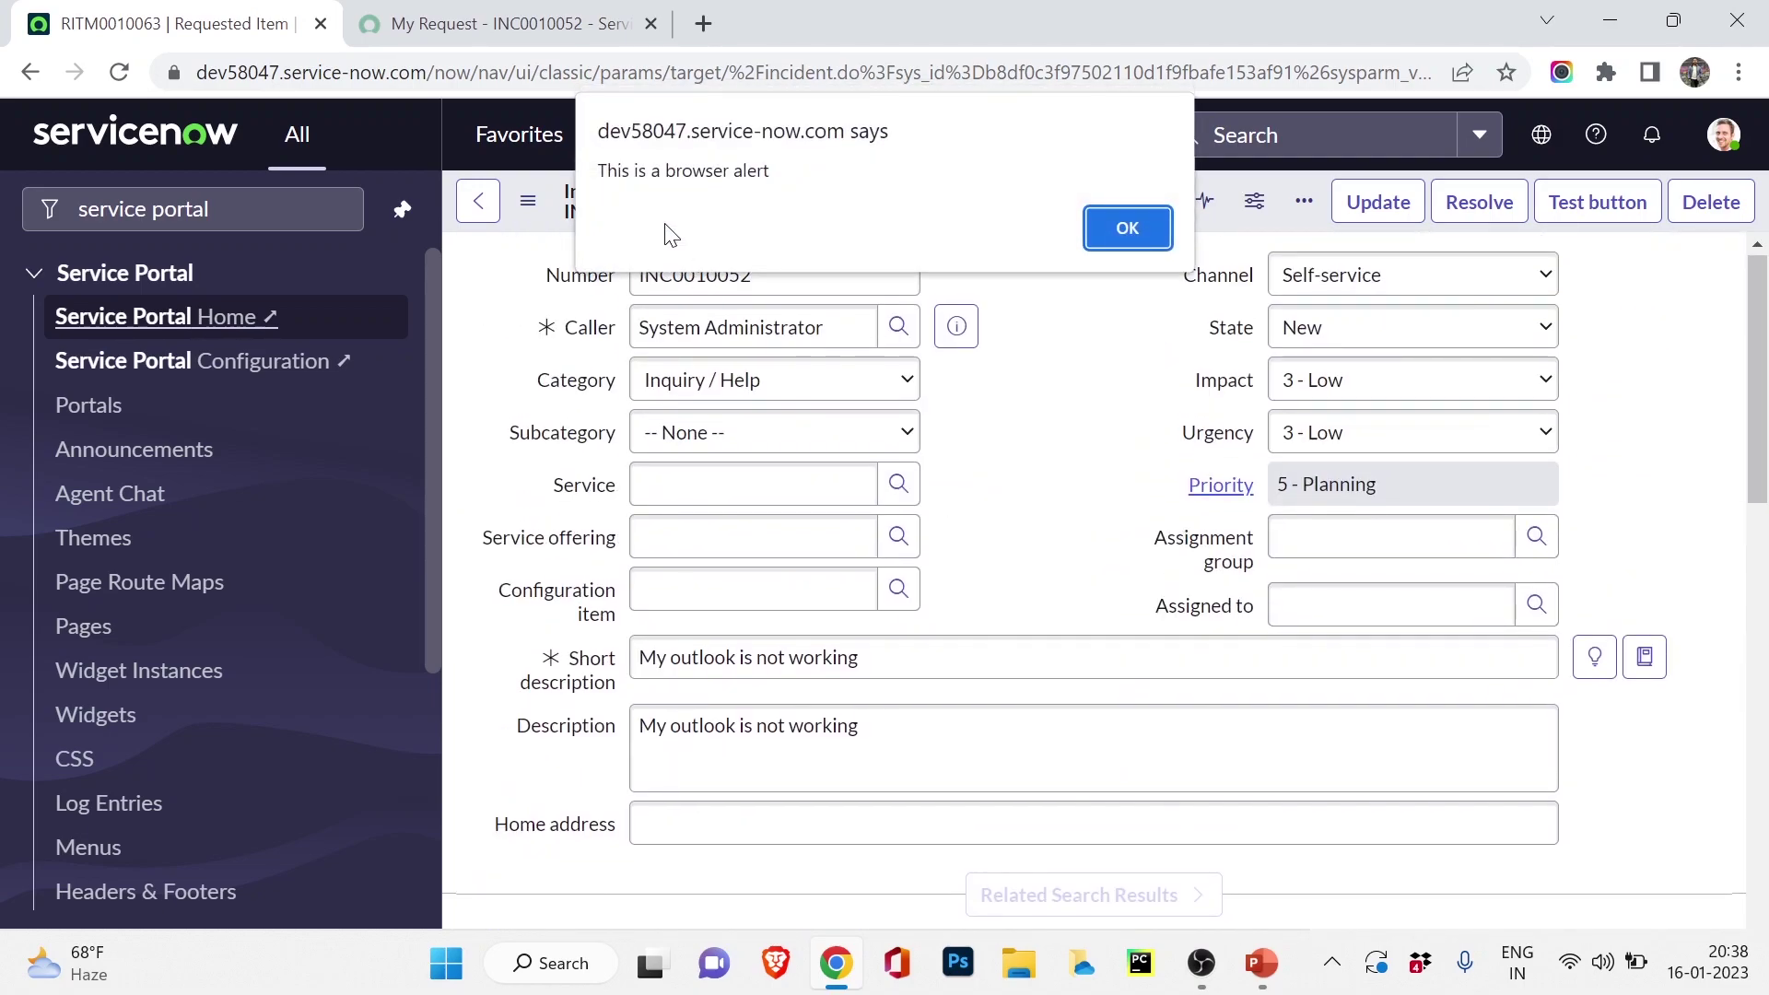
click(1128, 229)
Compare the portal ticket's details and activity with the state and fields of the backend incident record
click(405, 28)
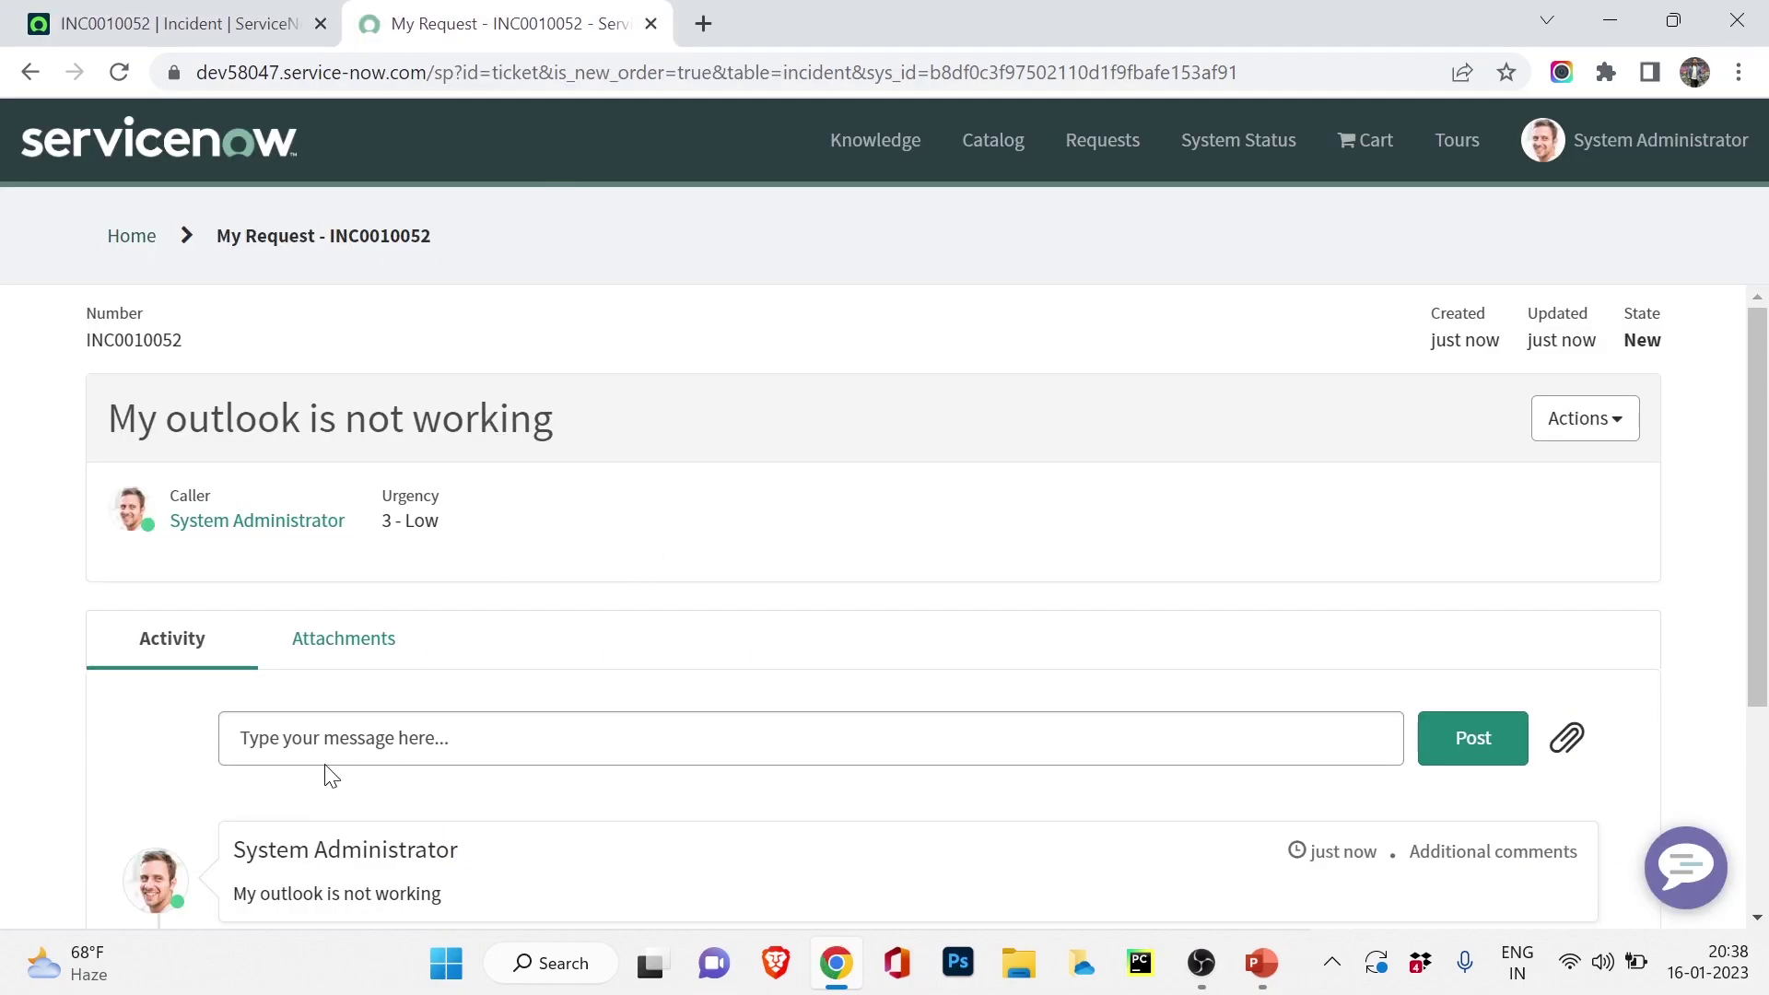
scroll(407, 779, down, 3)
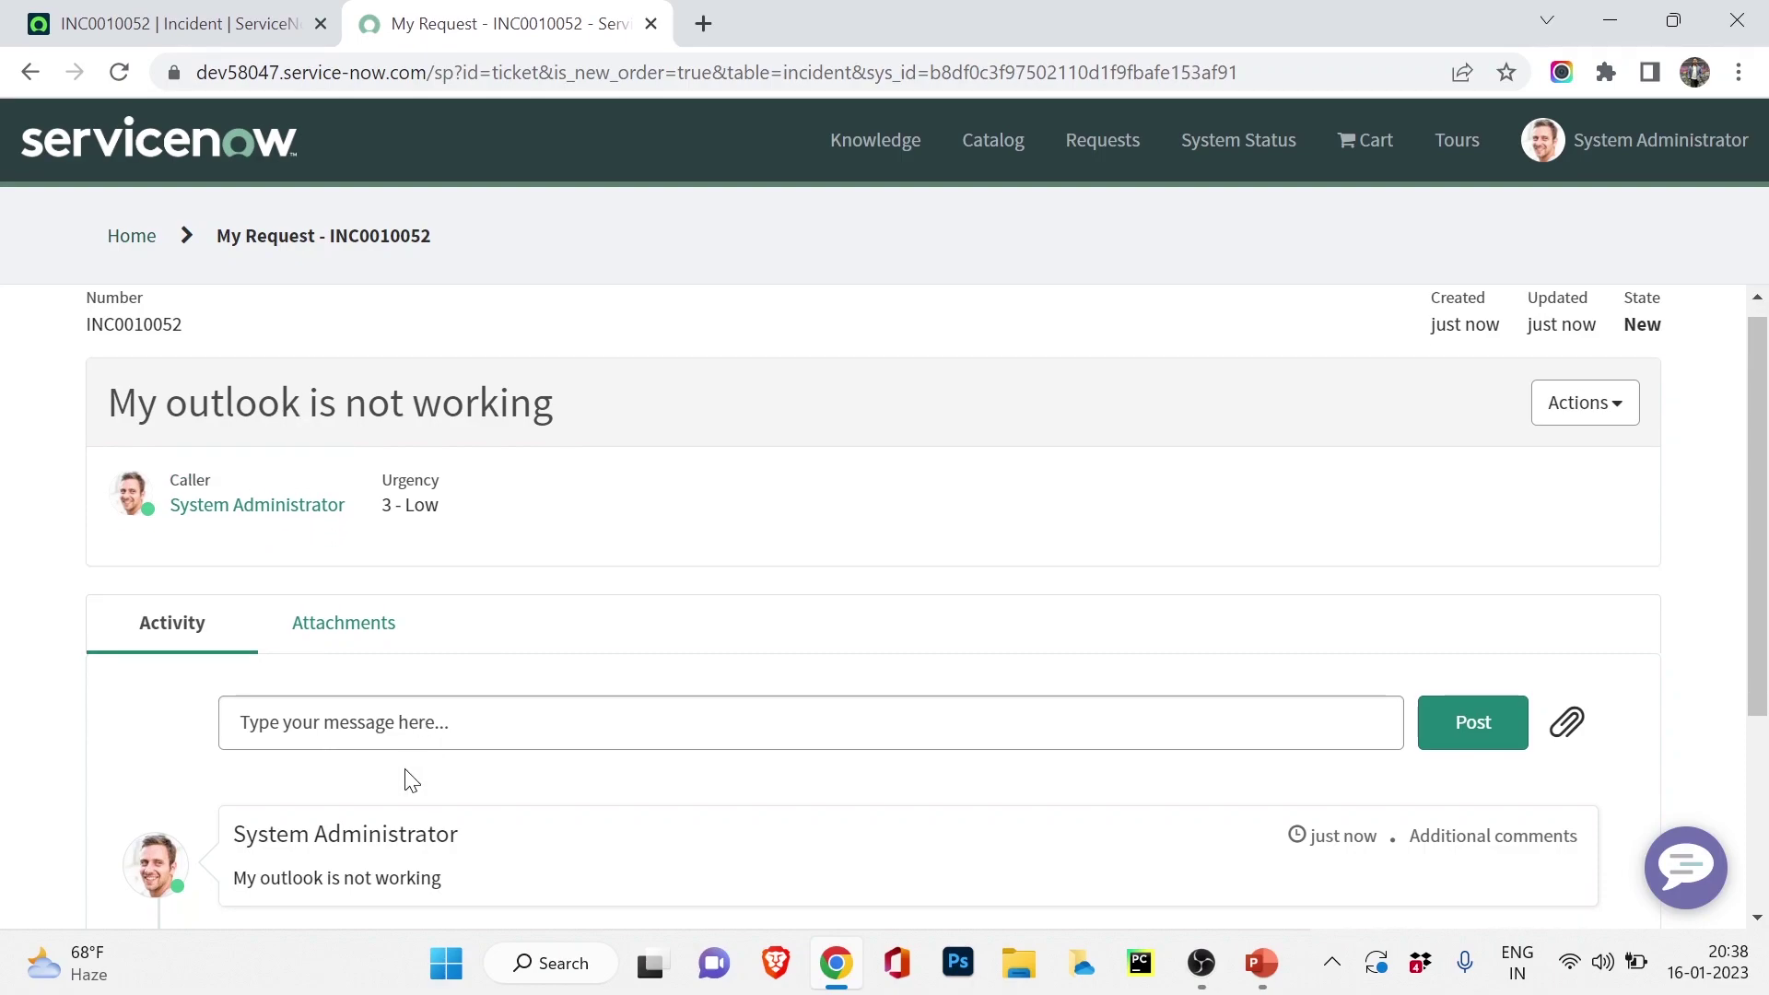
click(232, 23)
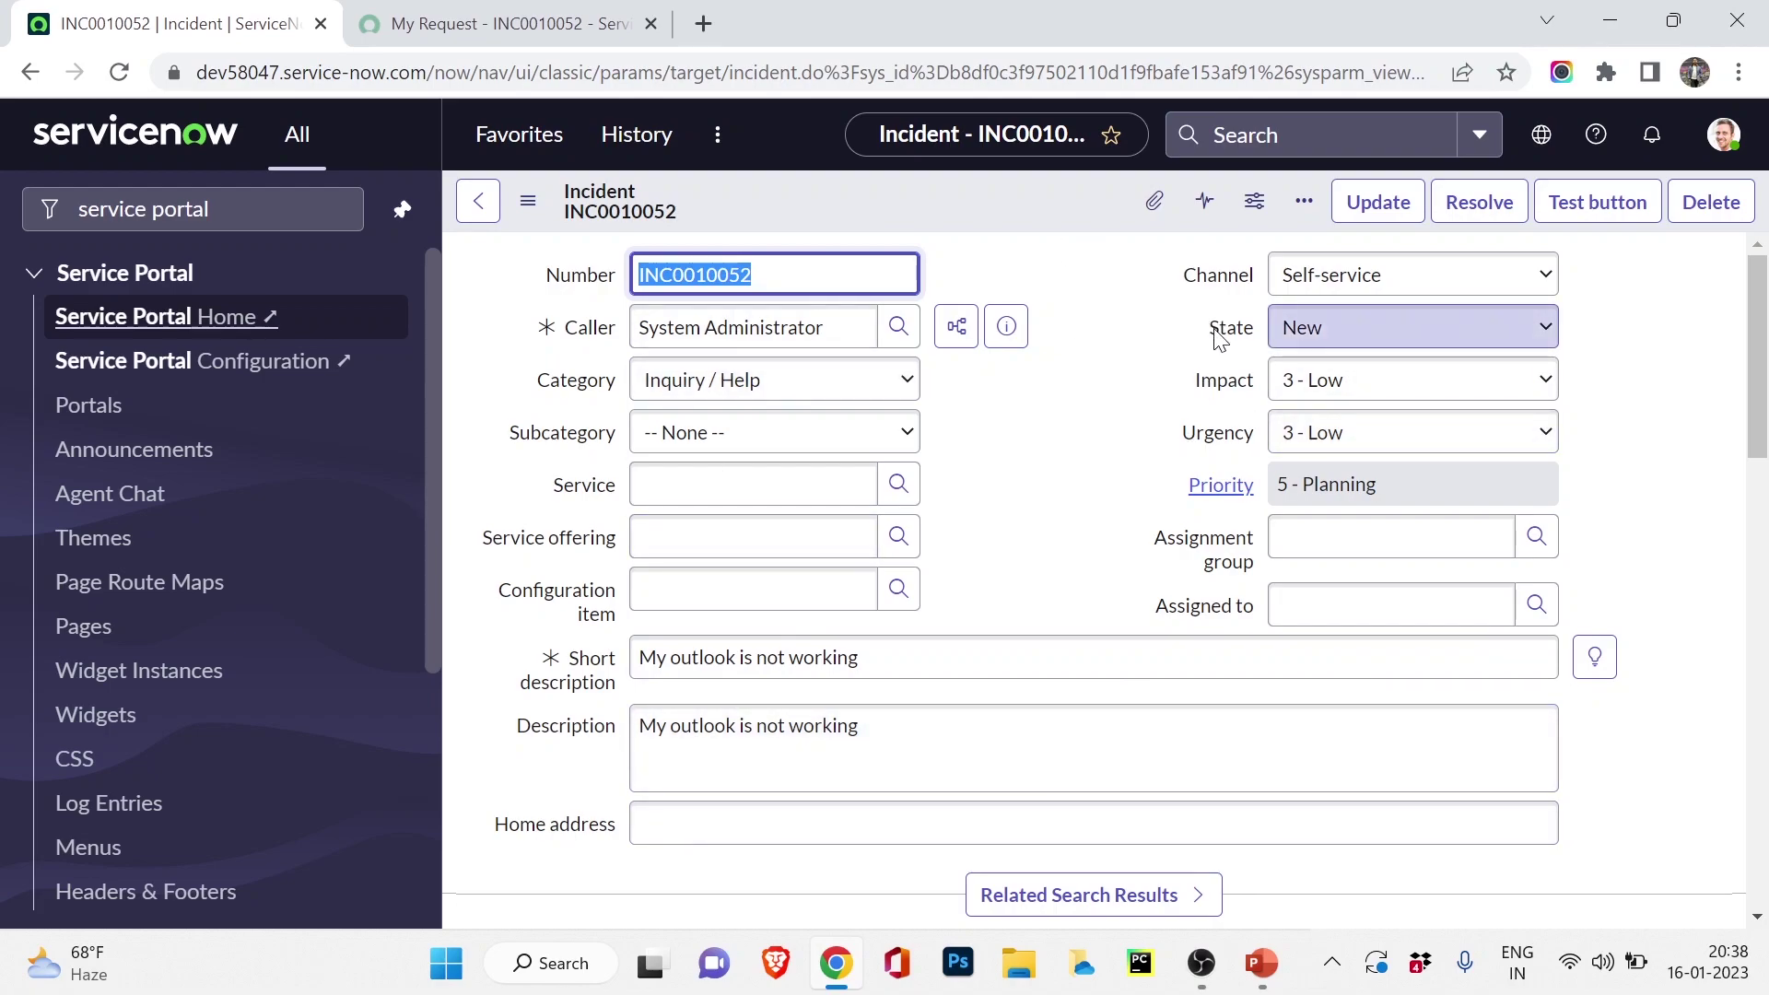
Go back to the portal home page and open the list of open requests to check the submitted tickets
click(465, 13)
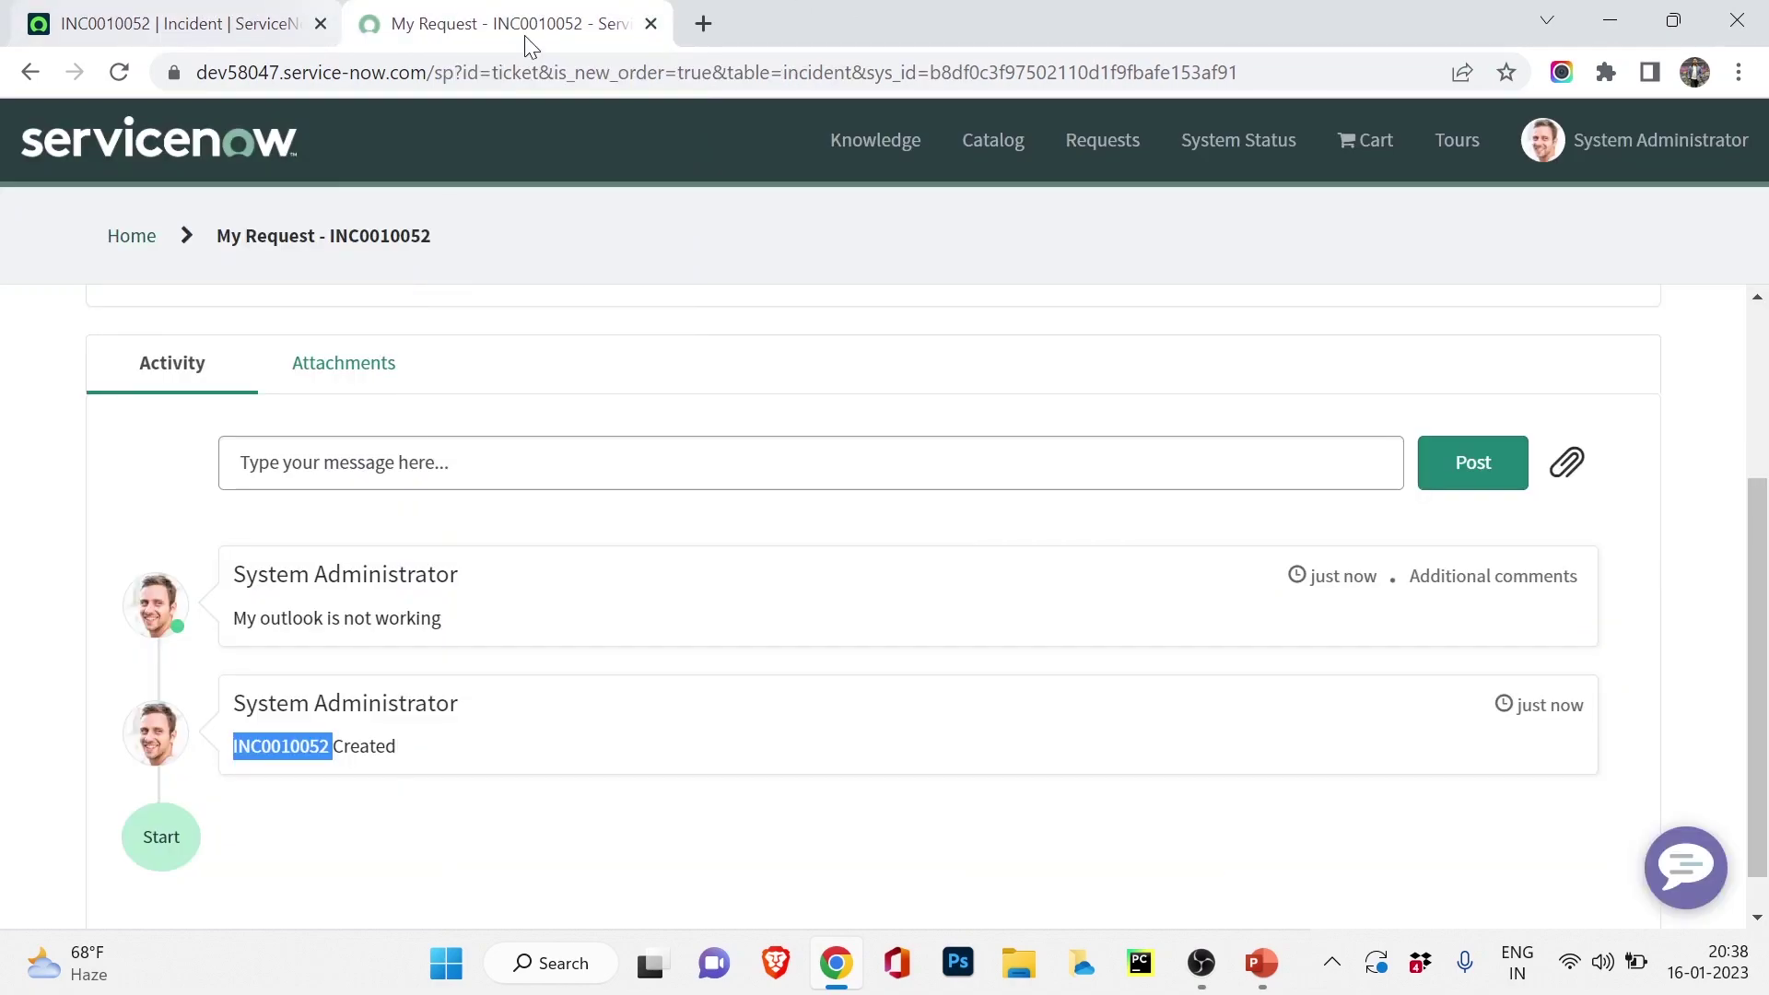
scroll(608, 677, up, 3)
click(167, 147)
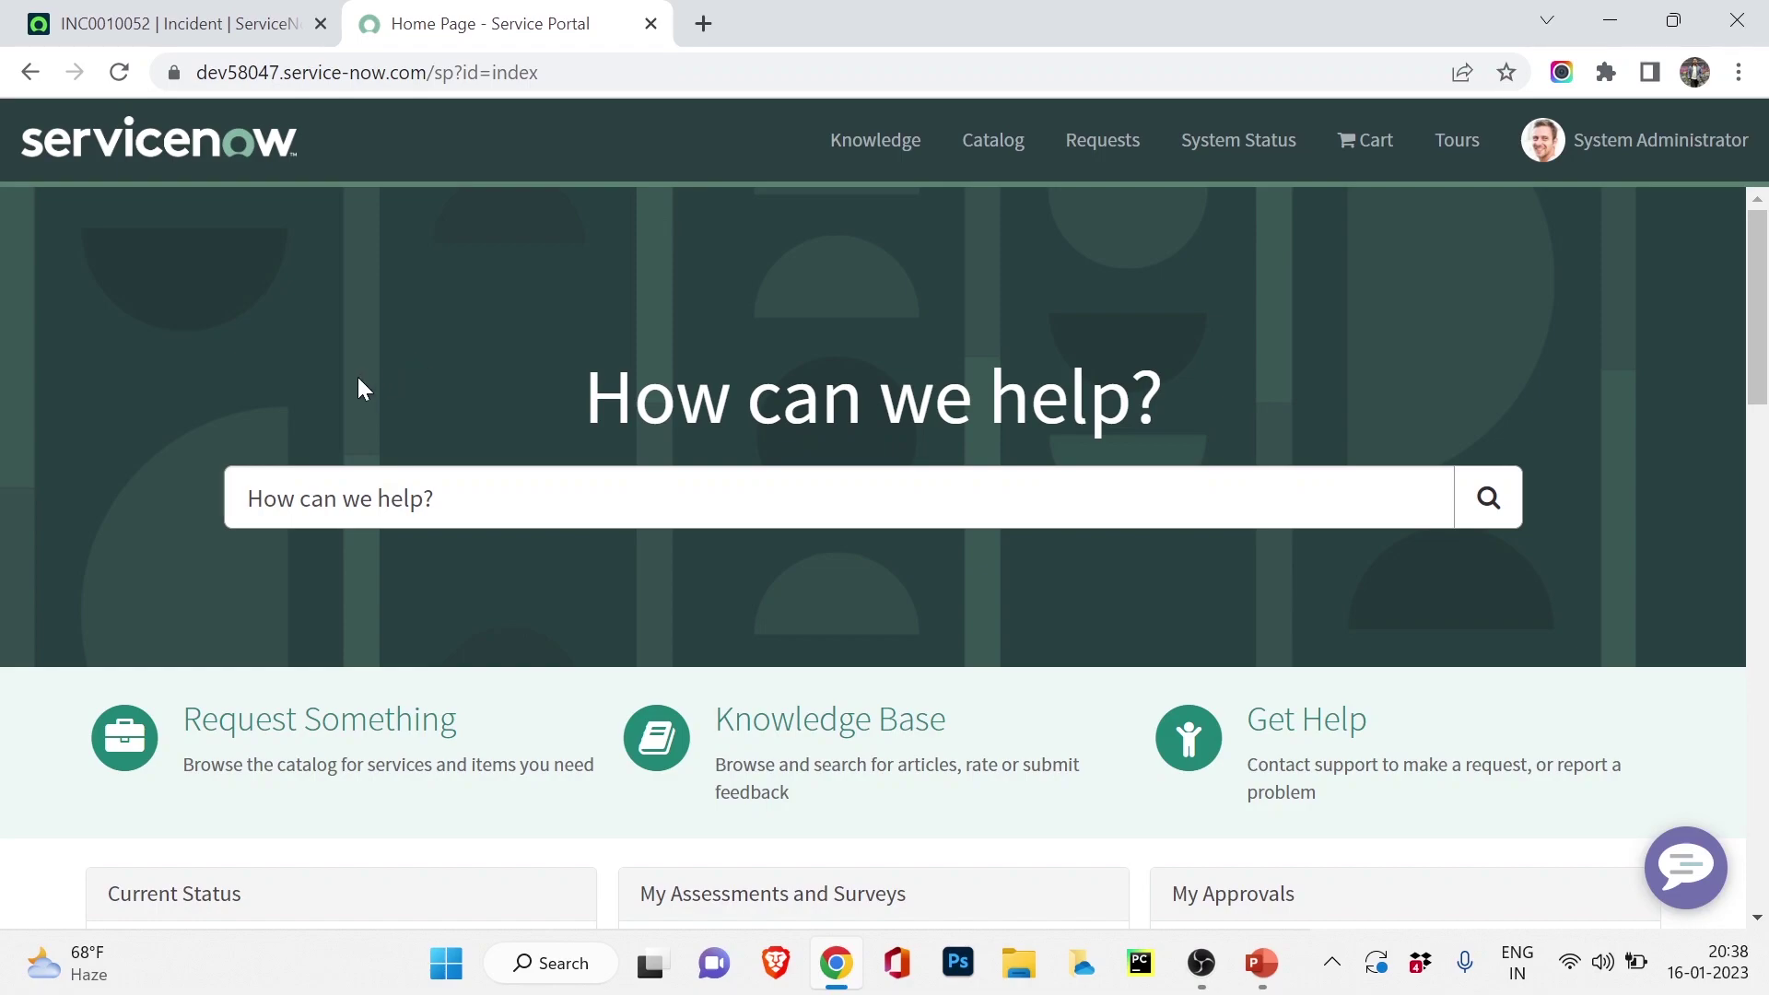
click(1081, 164)
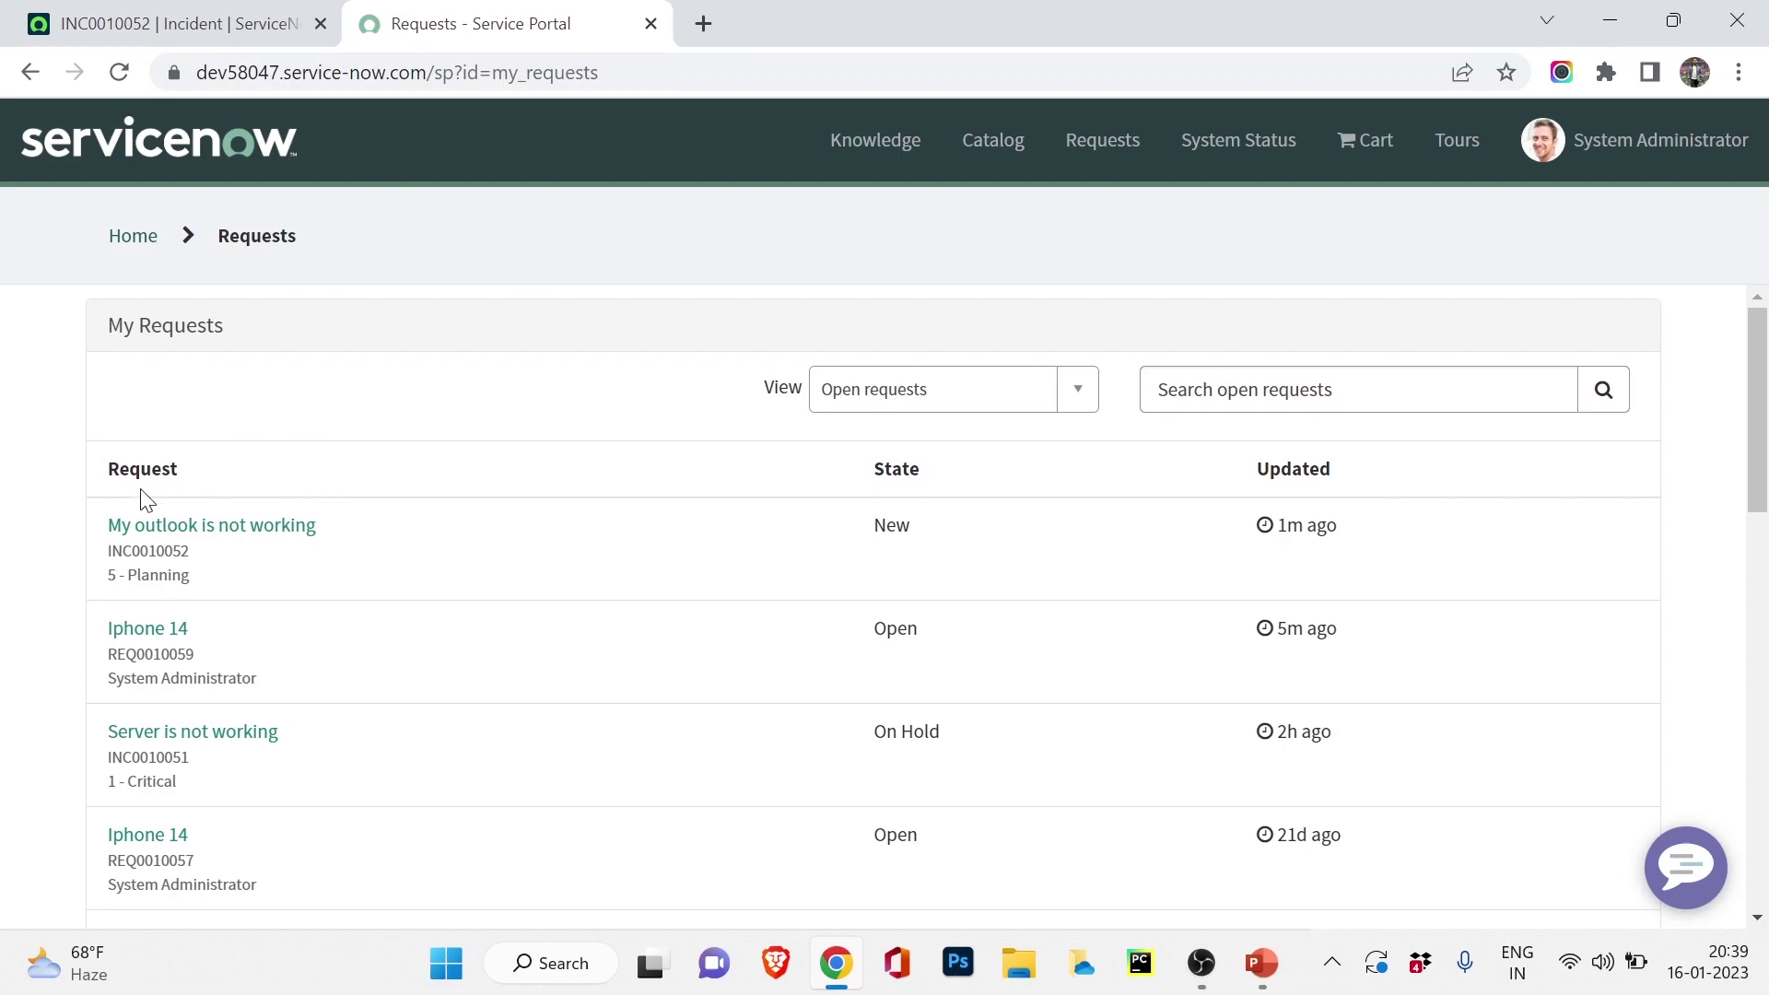
Open the Knowledge Base from the portal home page and view the articles in the Applications category
click(133, 236)
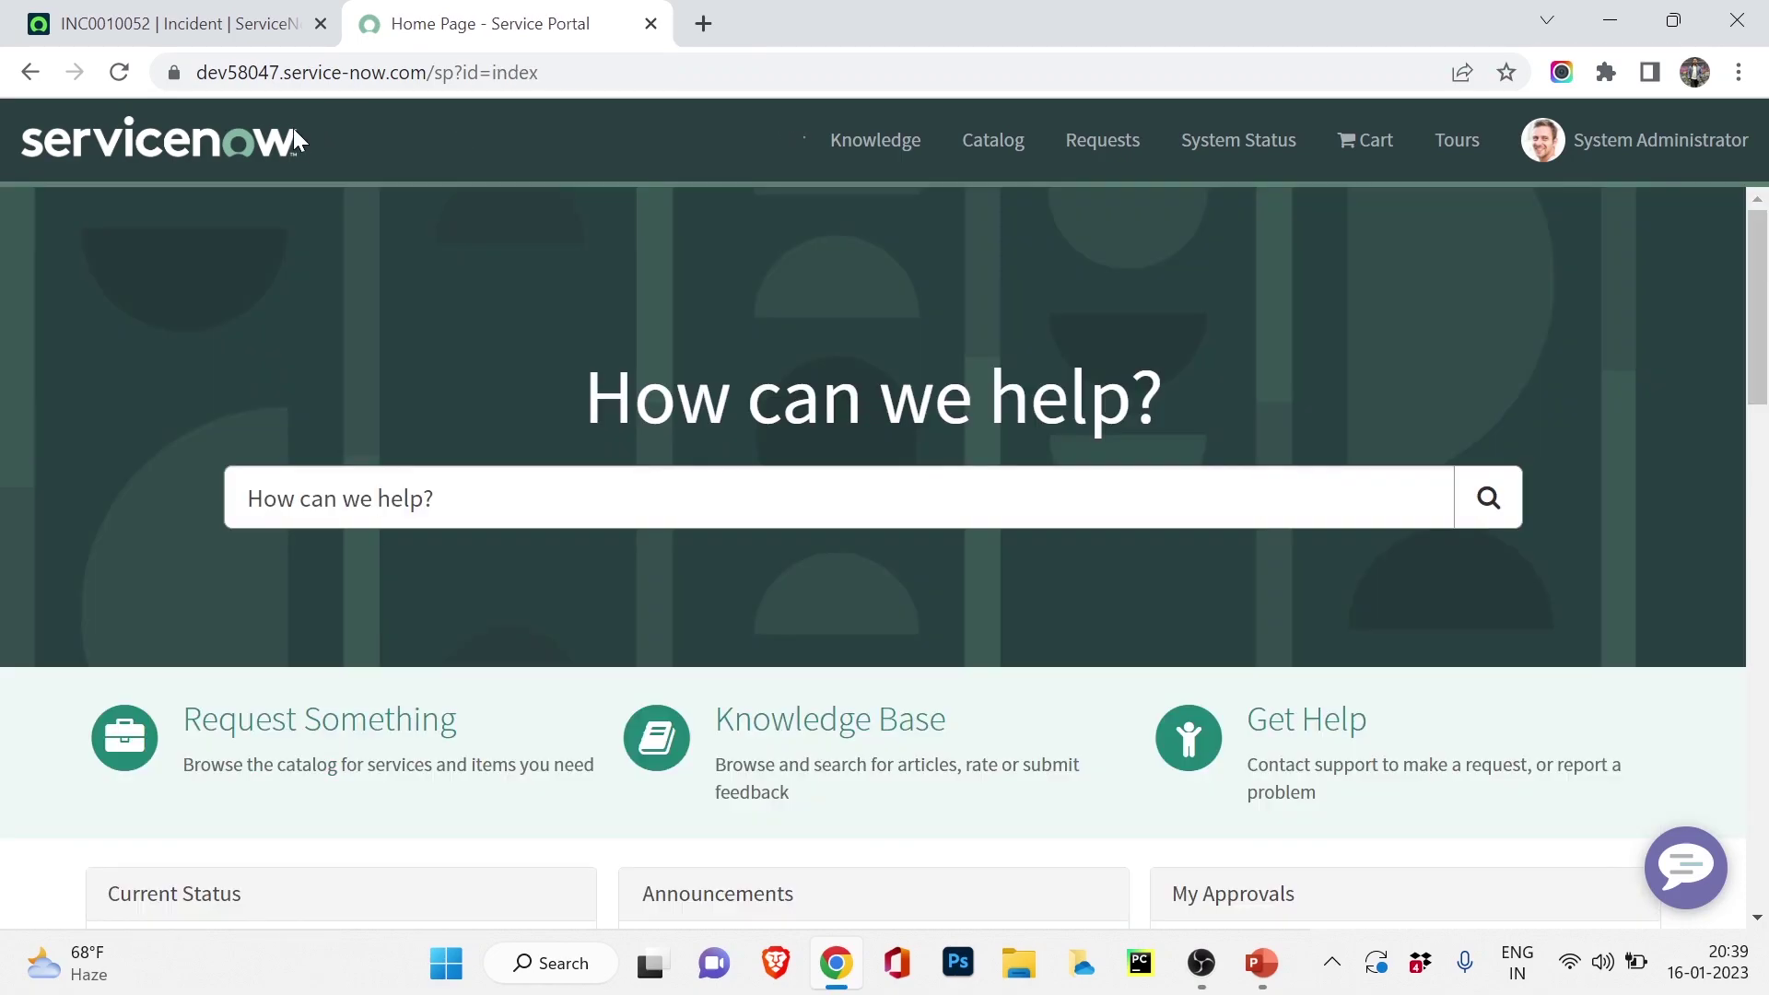
scroll(67, 236, down, 3)
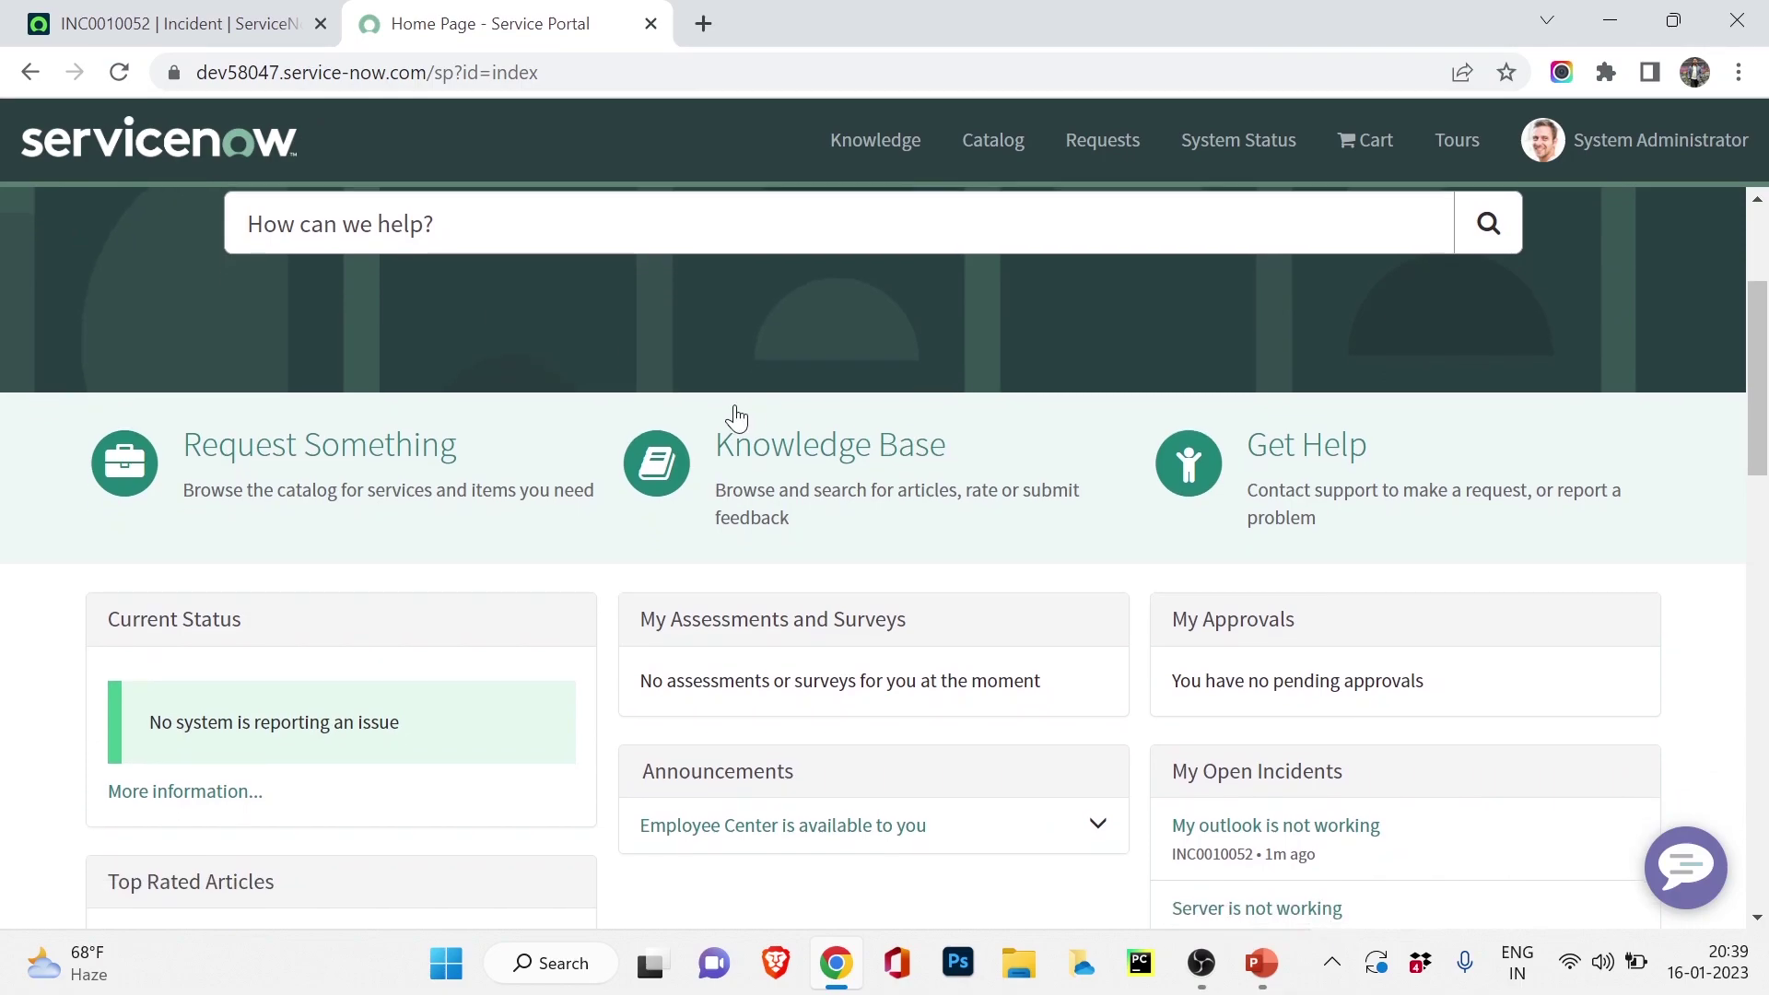
click(832, 452)
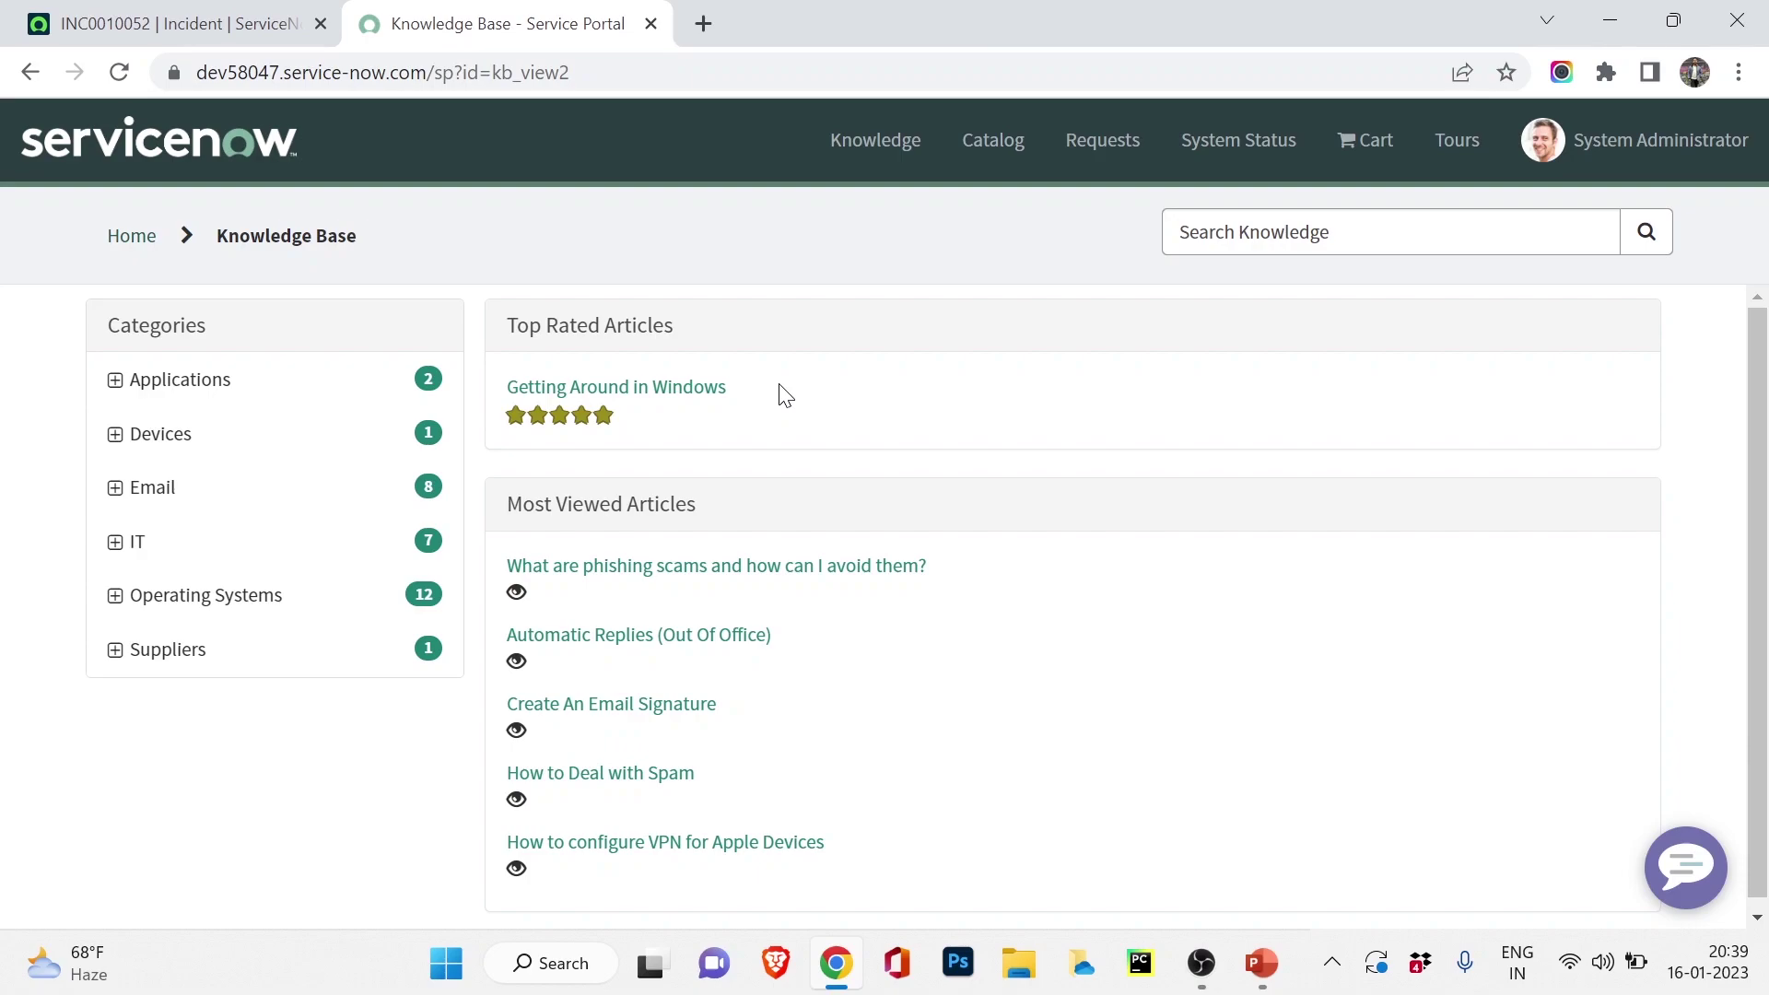
click(211, 392)
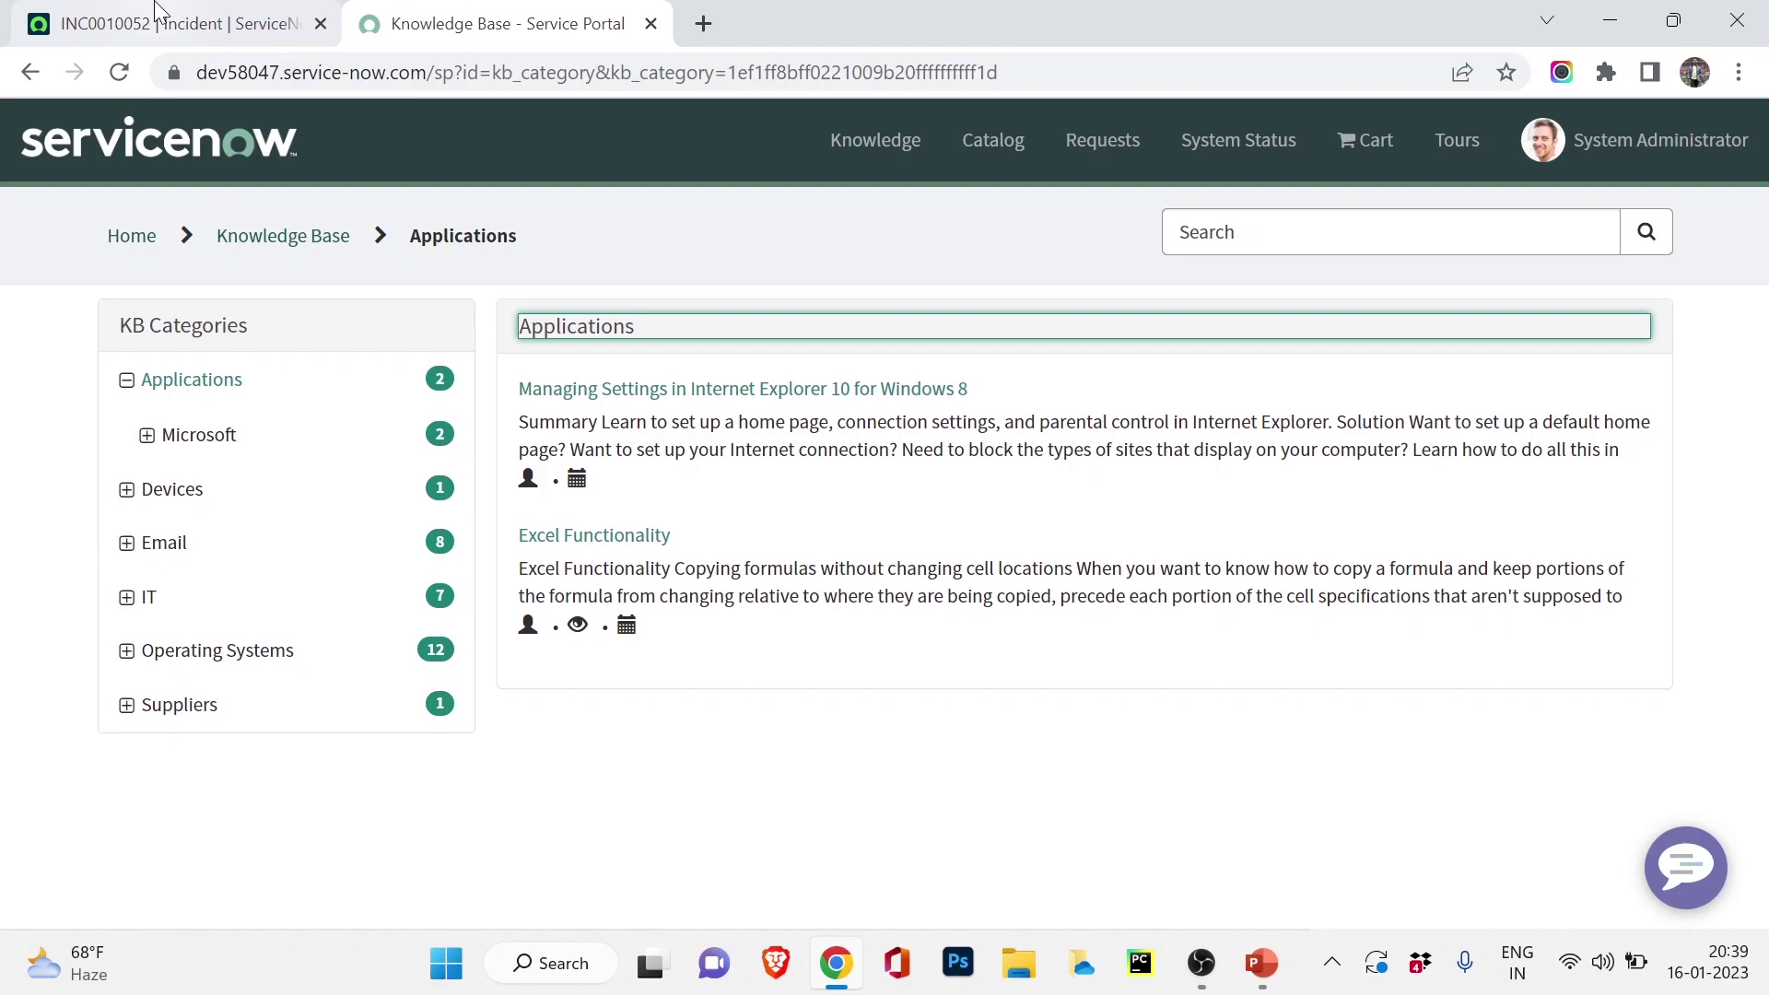
Switch to the Incident browser tab and open Service Portal Configuration
click(175, 23)
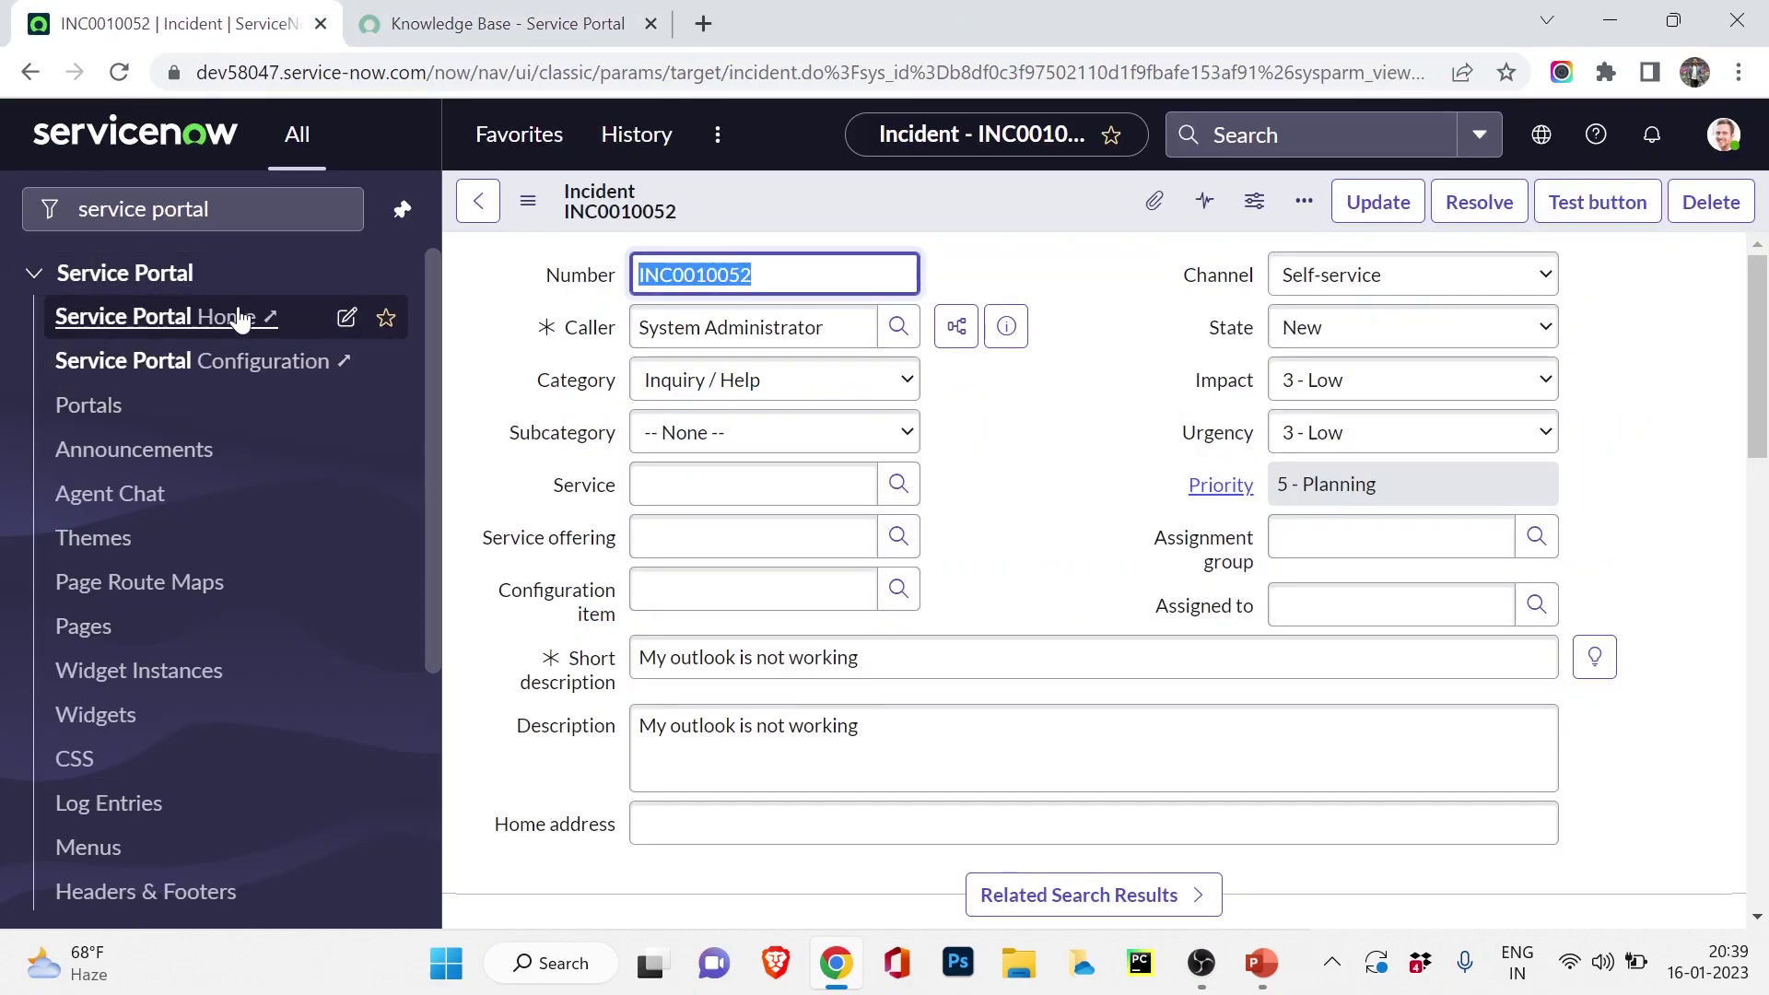
click(255, 369)
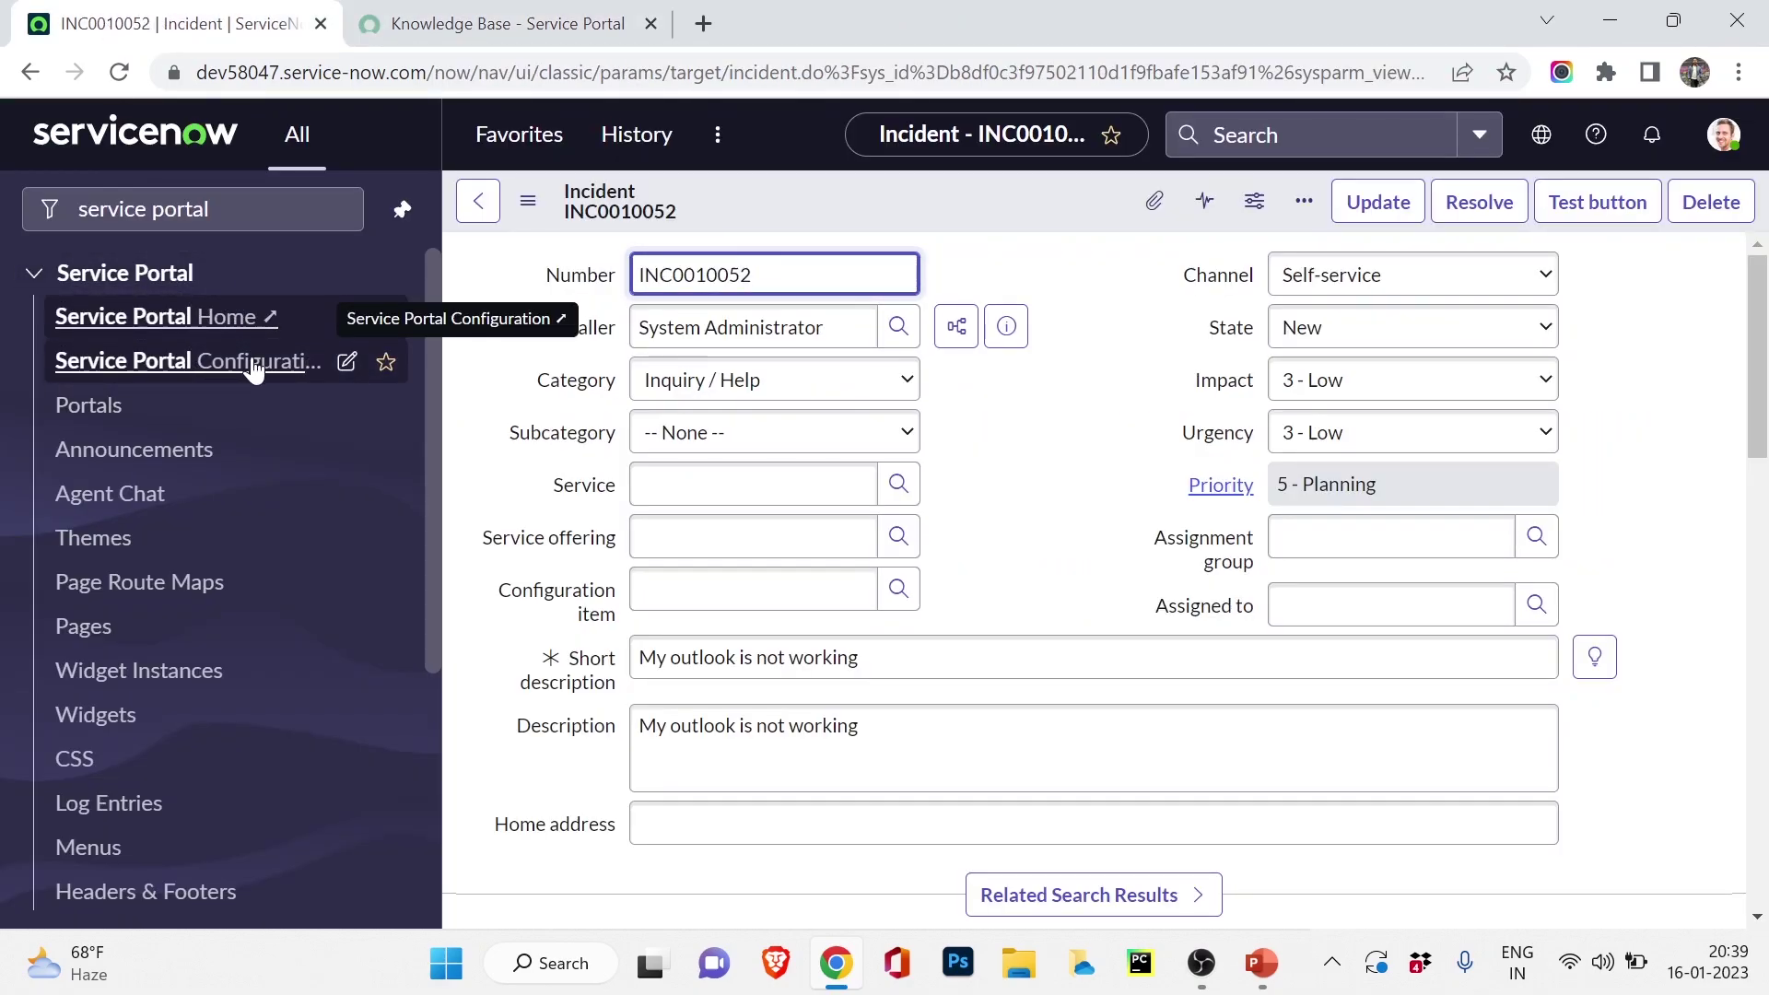
View the Service Portal Configuration options and return the Knowledge Base browser tab to the portal home page
click(177, 10)
click(451, 14)
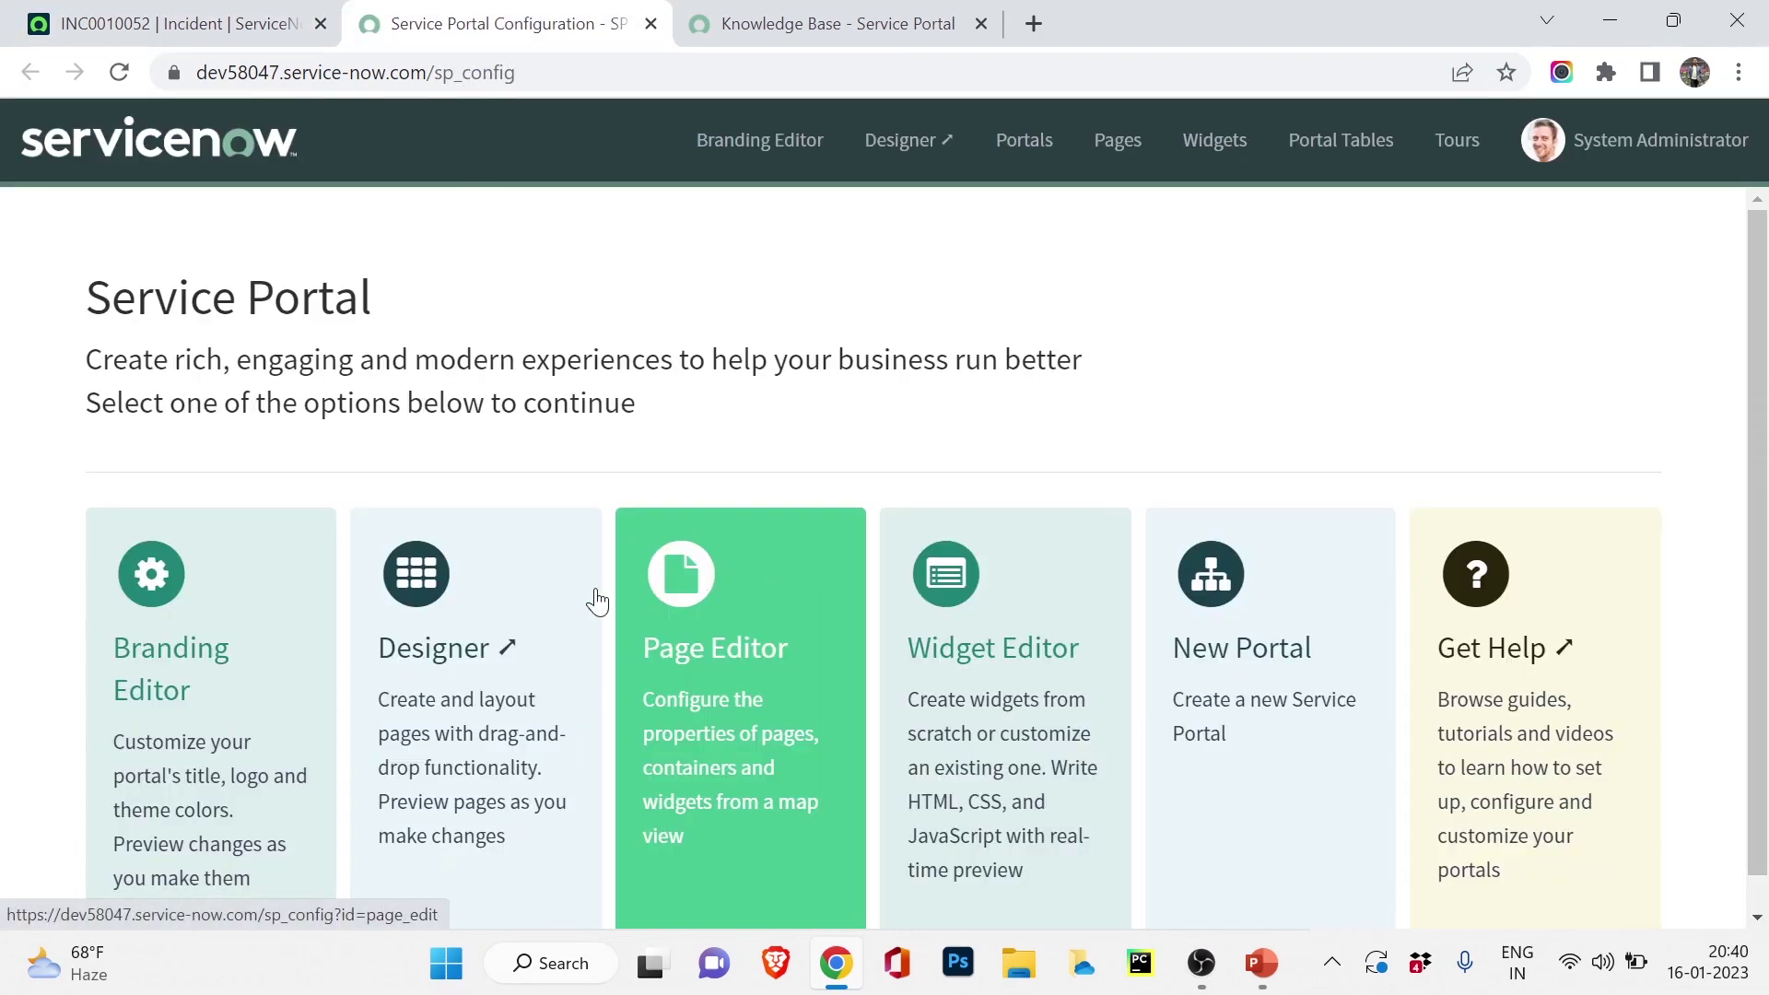
click(830, 28)
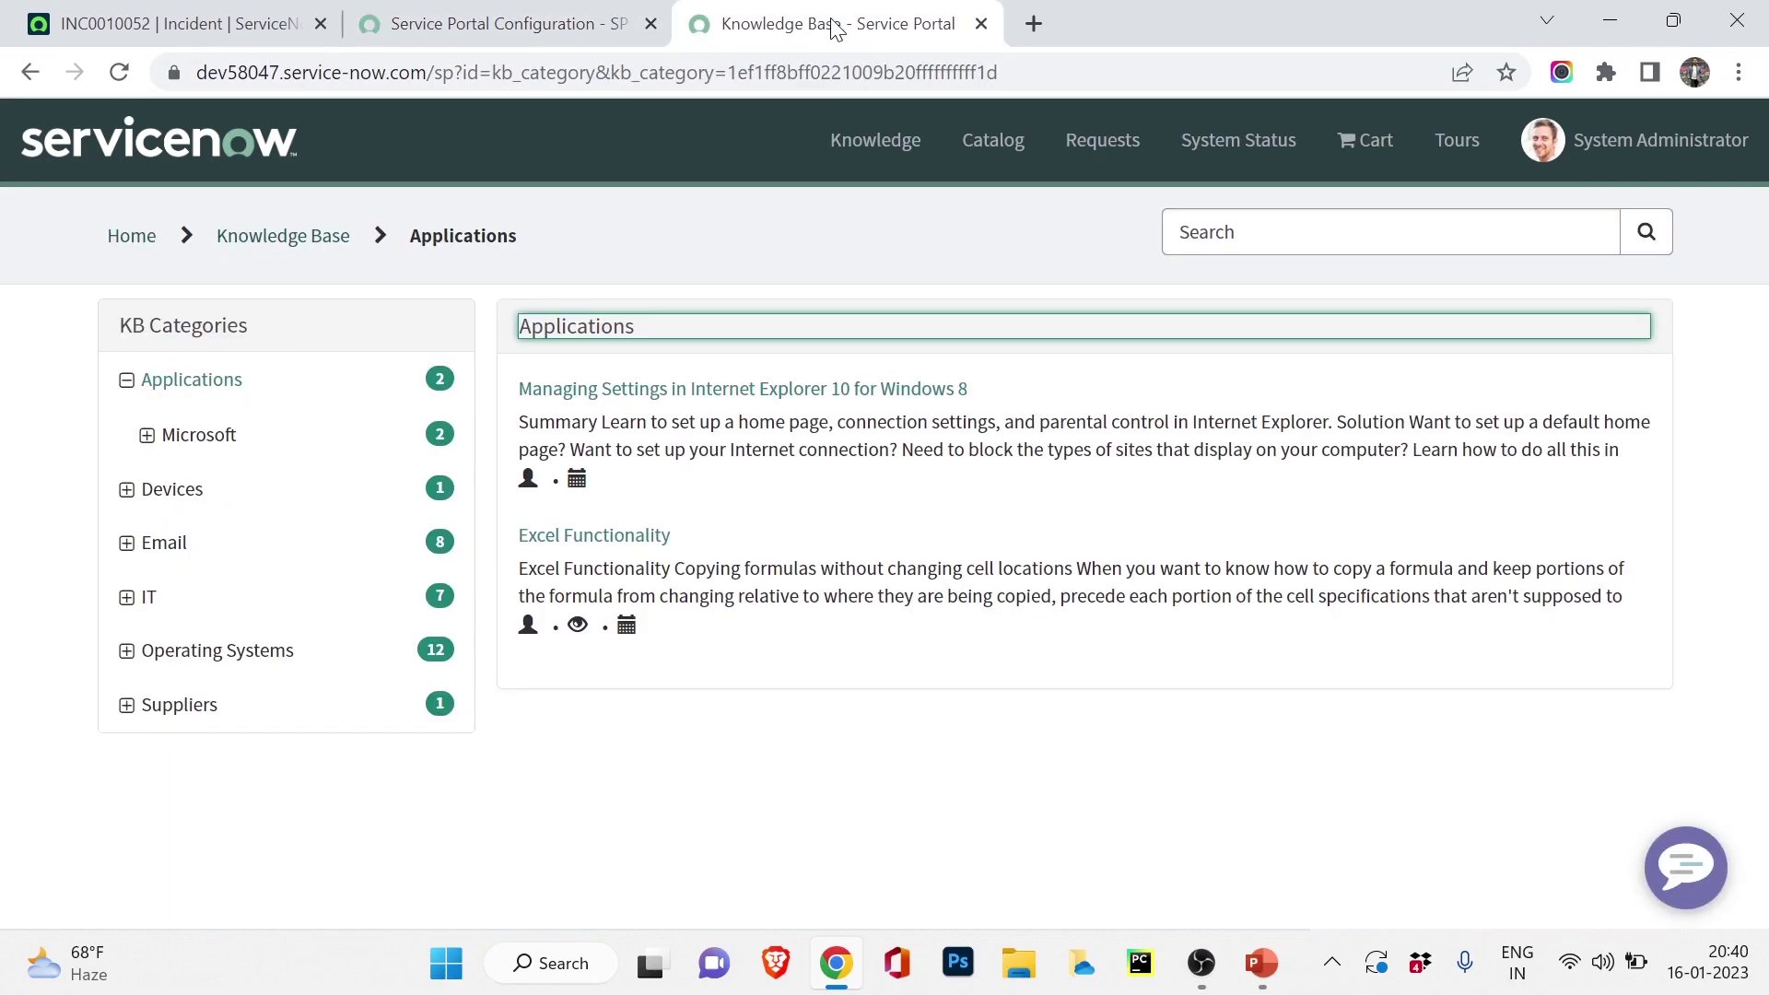
click(138, 236)
click(609, 26)
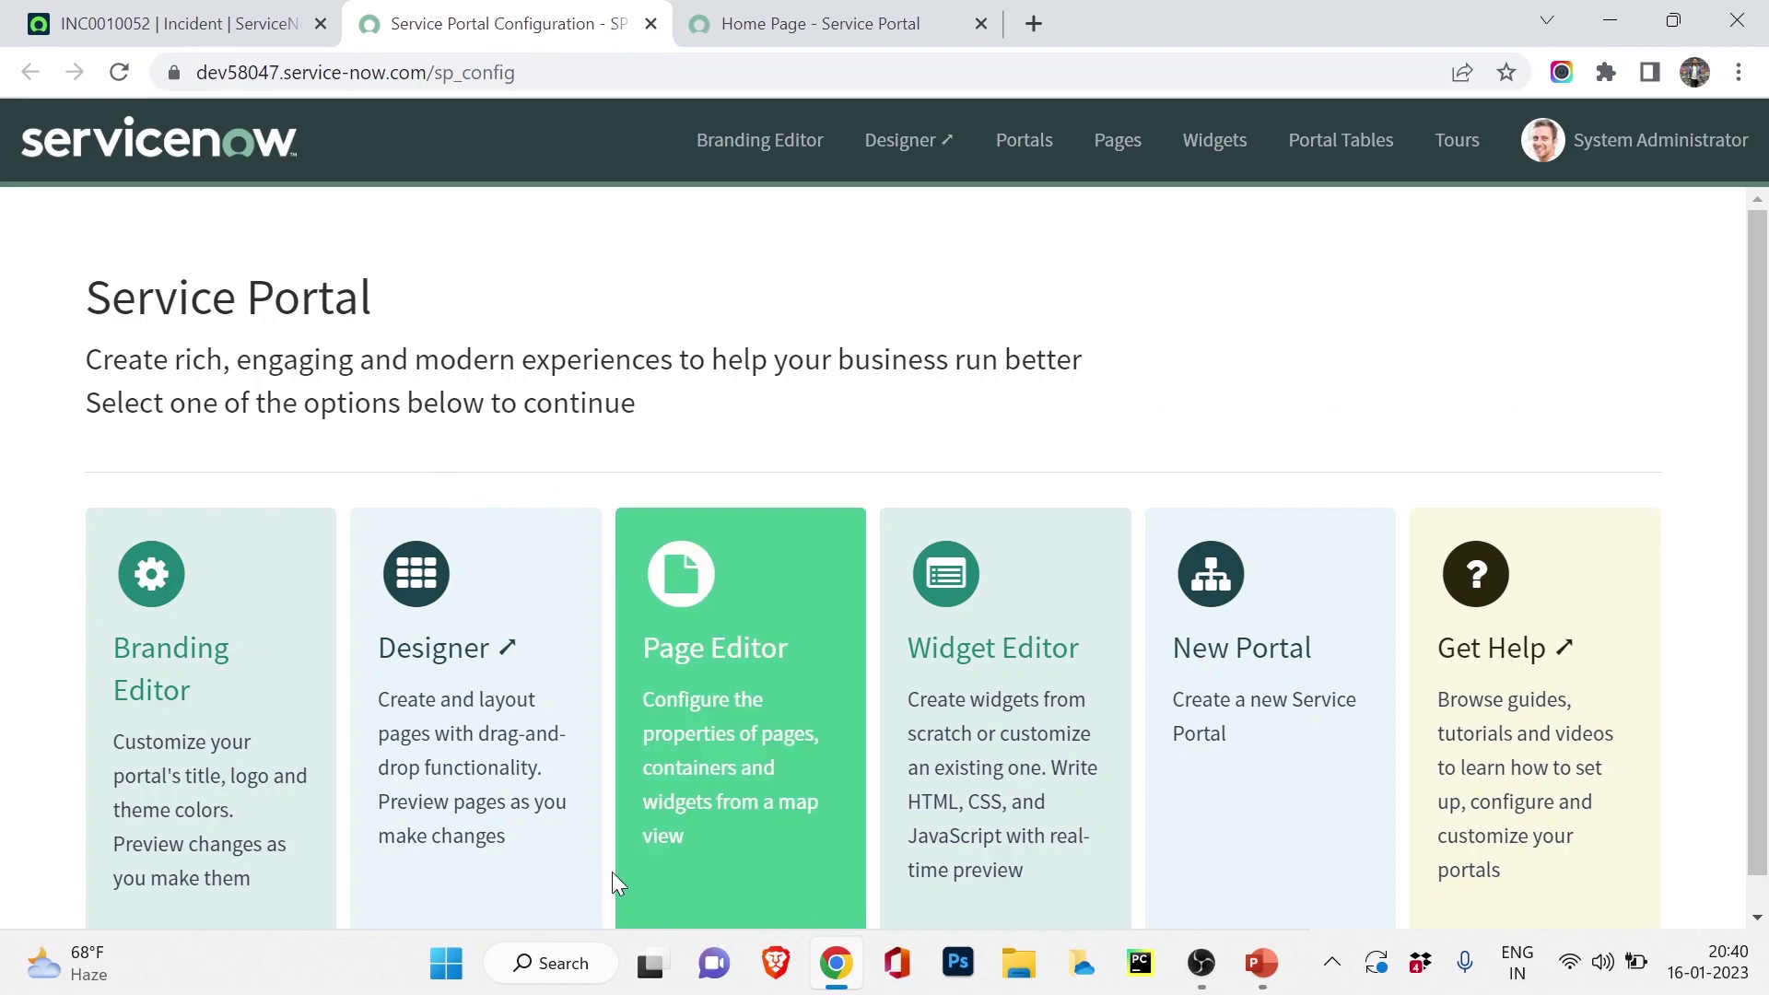
Open the Portals list in a new tab from the Incident tab and compare it with the configuration and portal home tabs
click(286, 13)
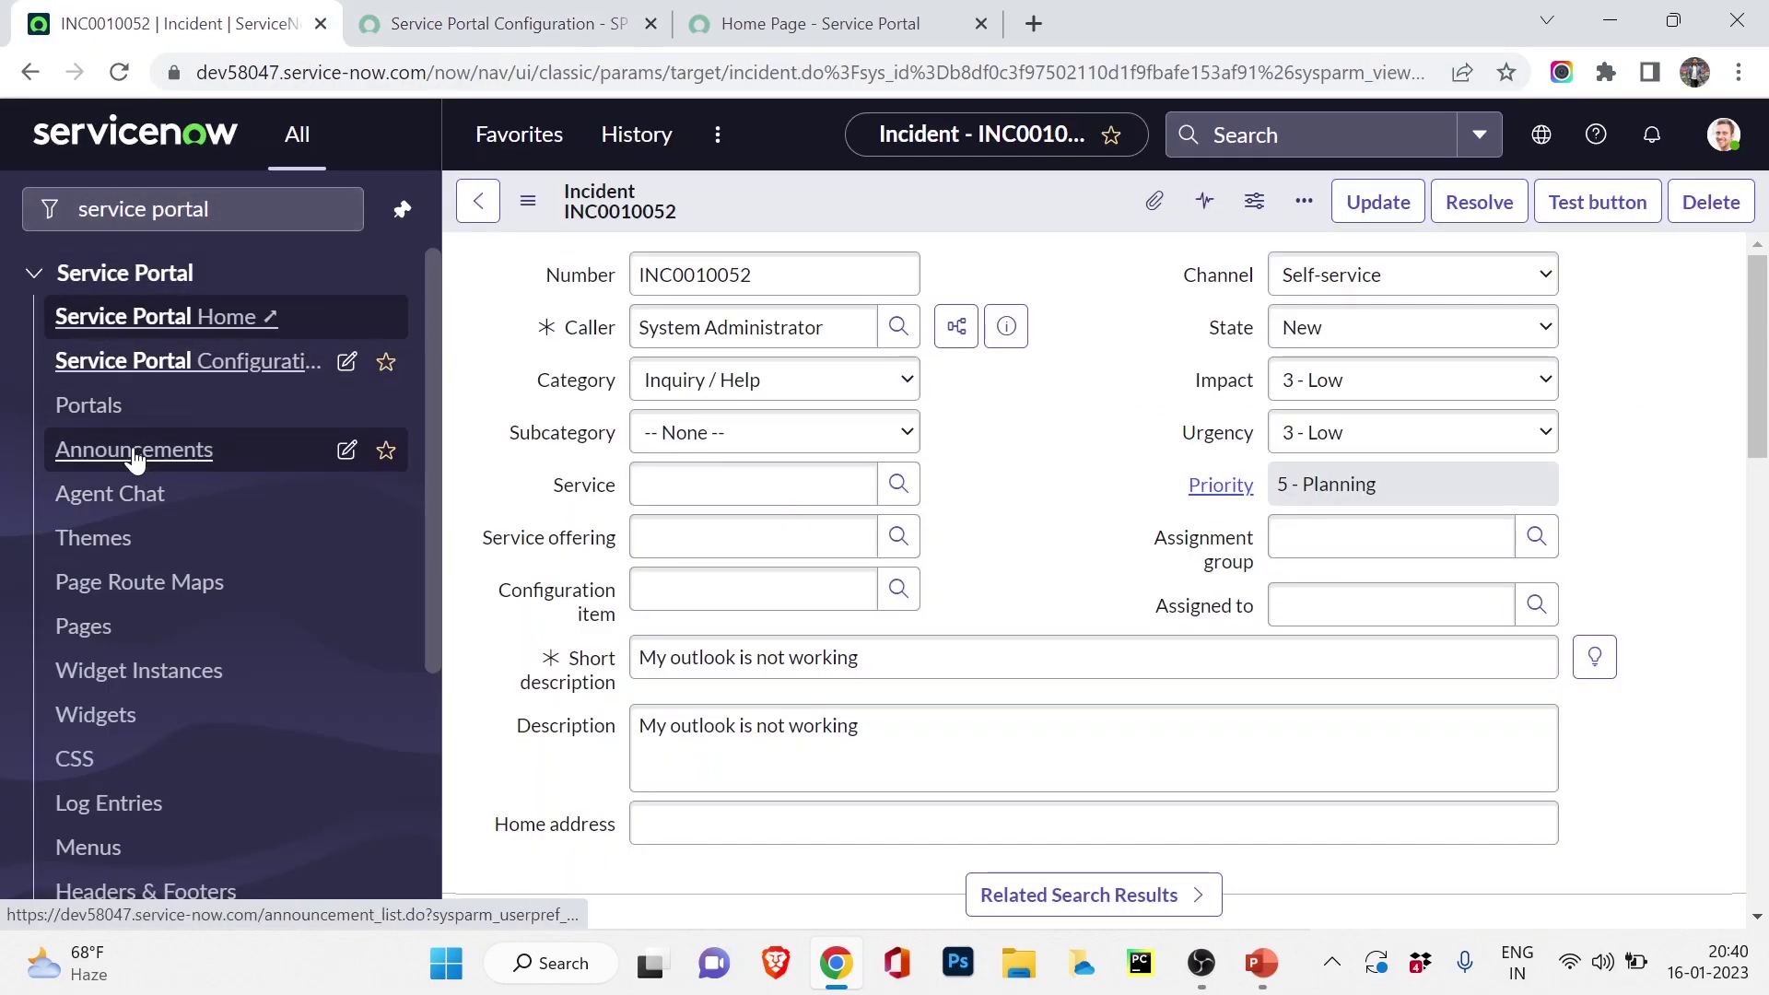
middle_click(102, 414)
click(460, 17)
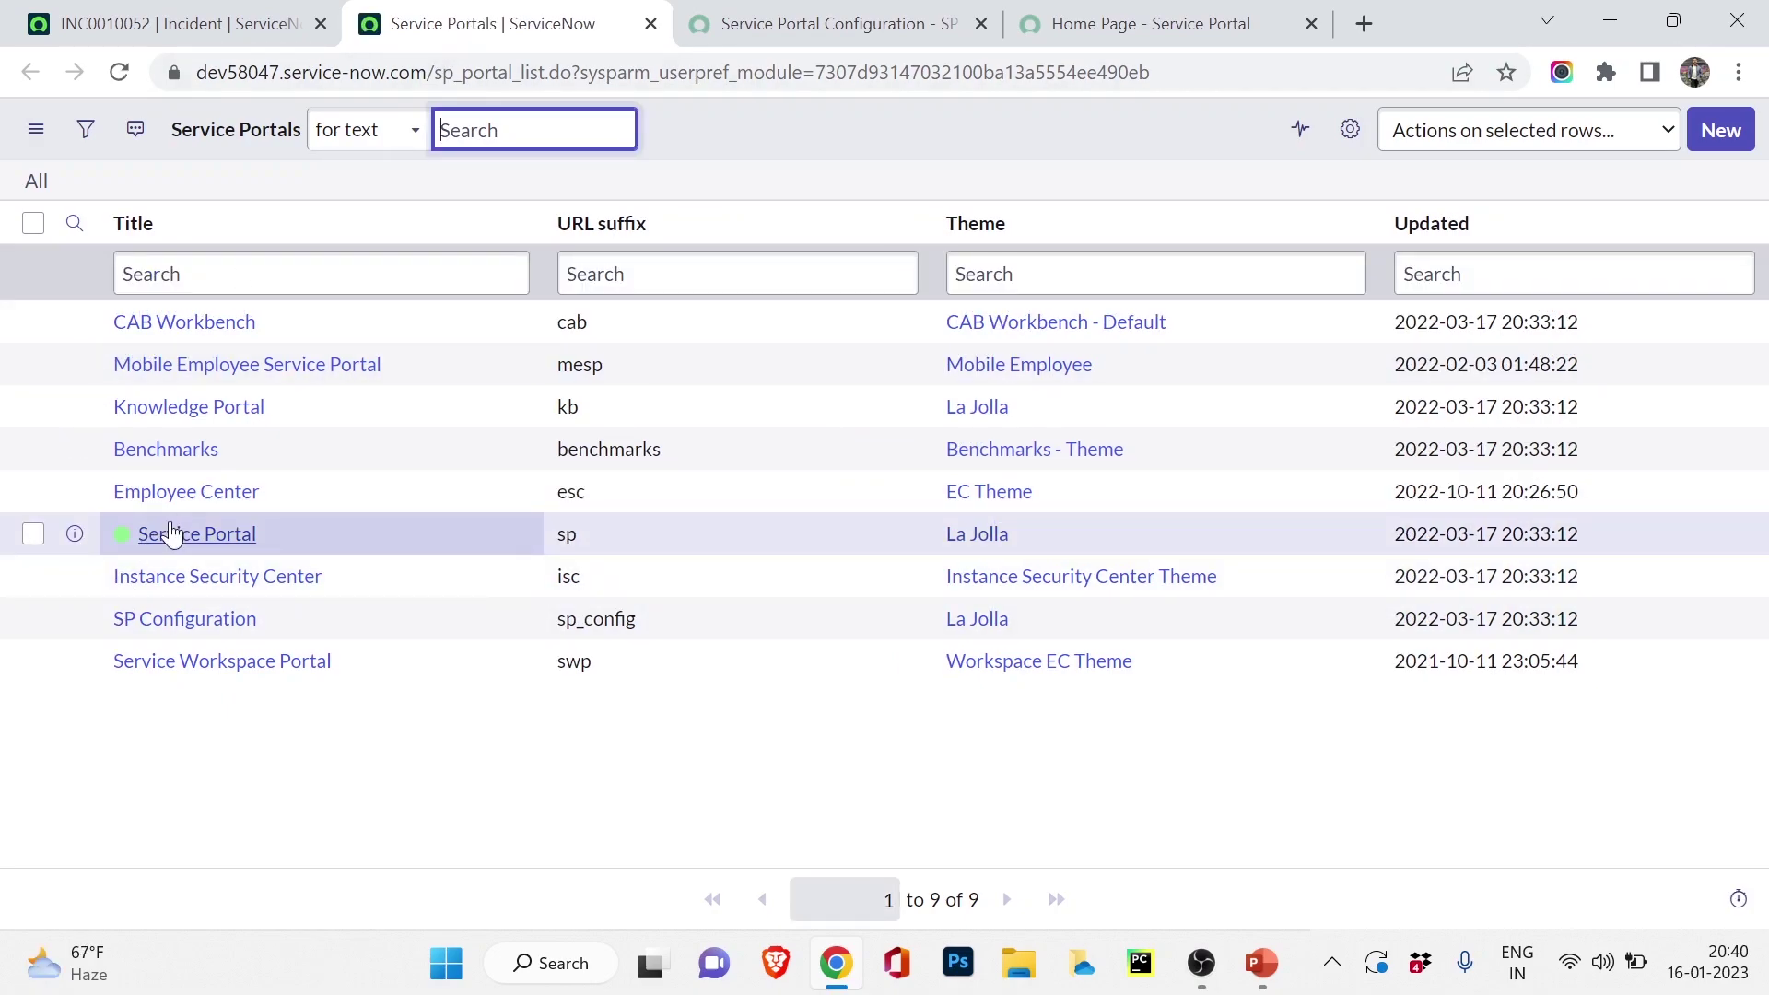
click(857, 23)
click(1023, 25)
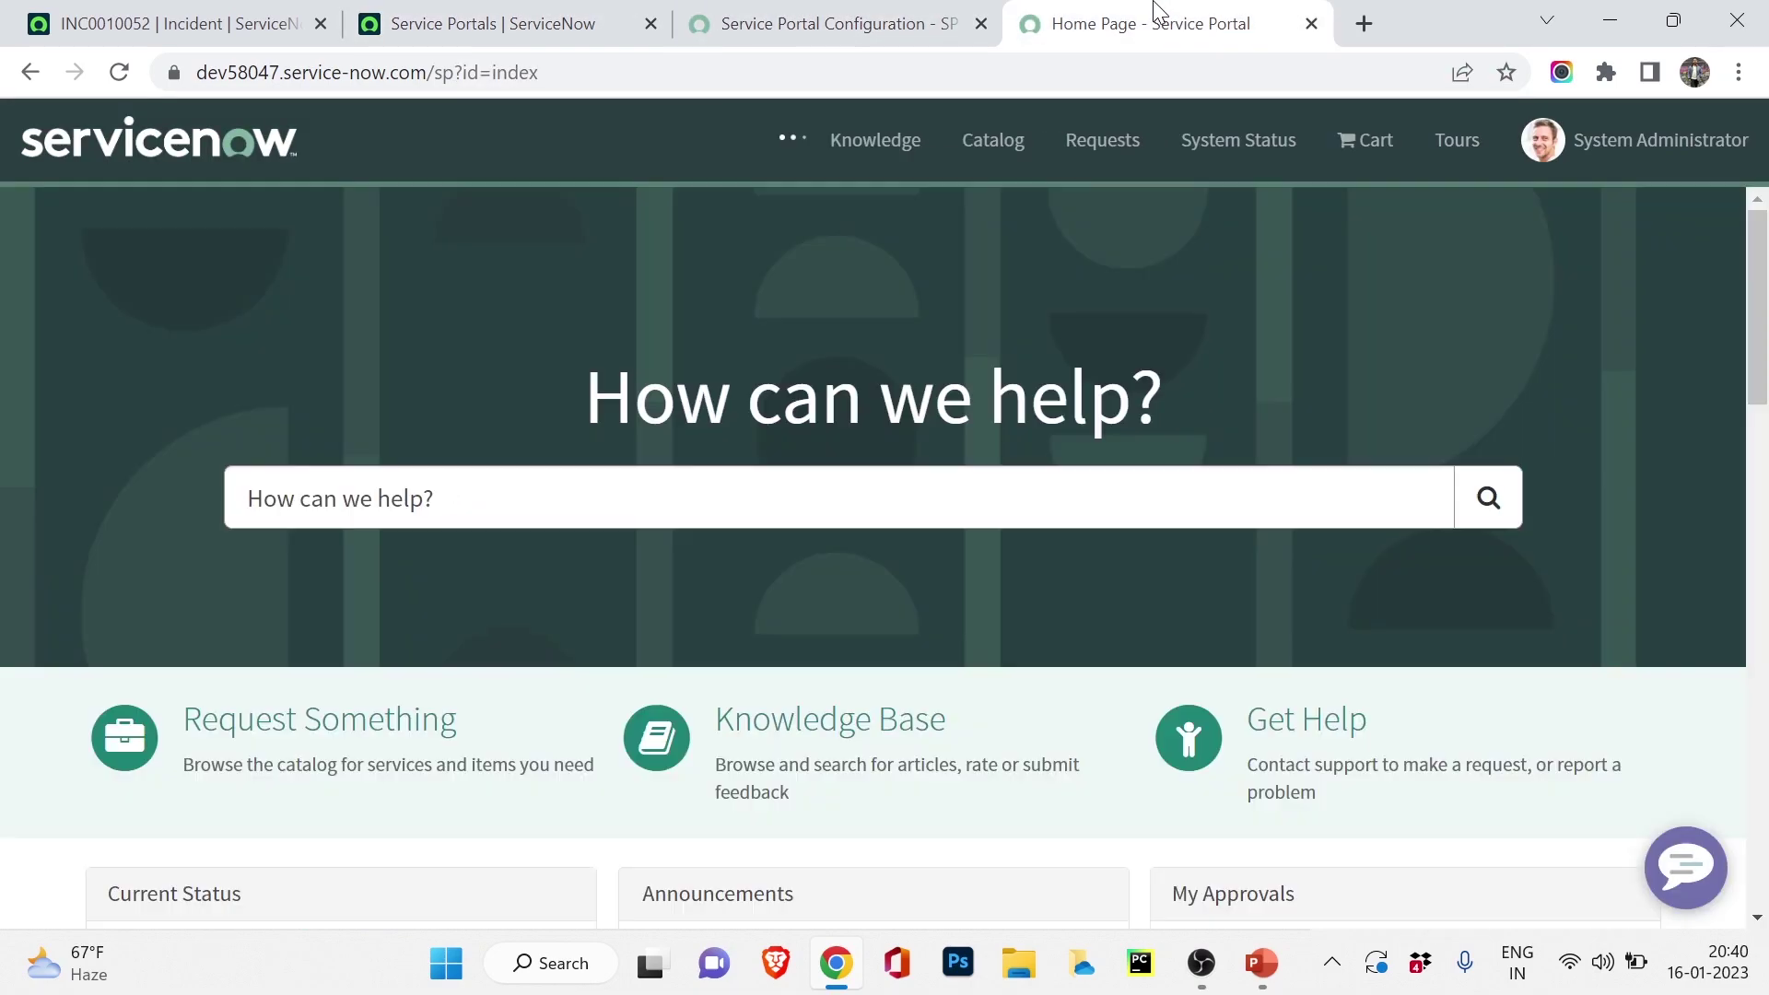
click(604, 13)
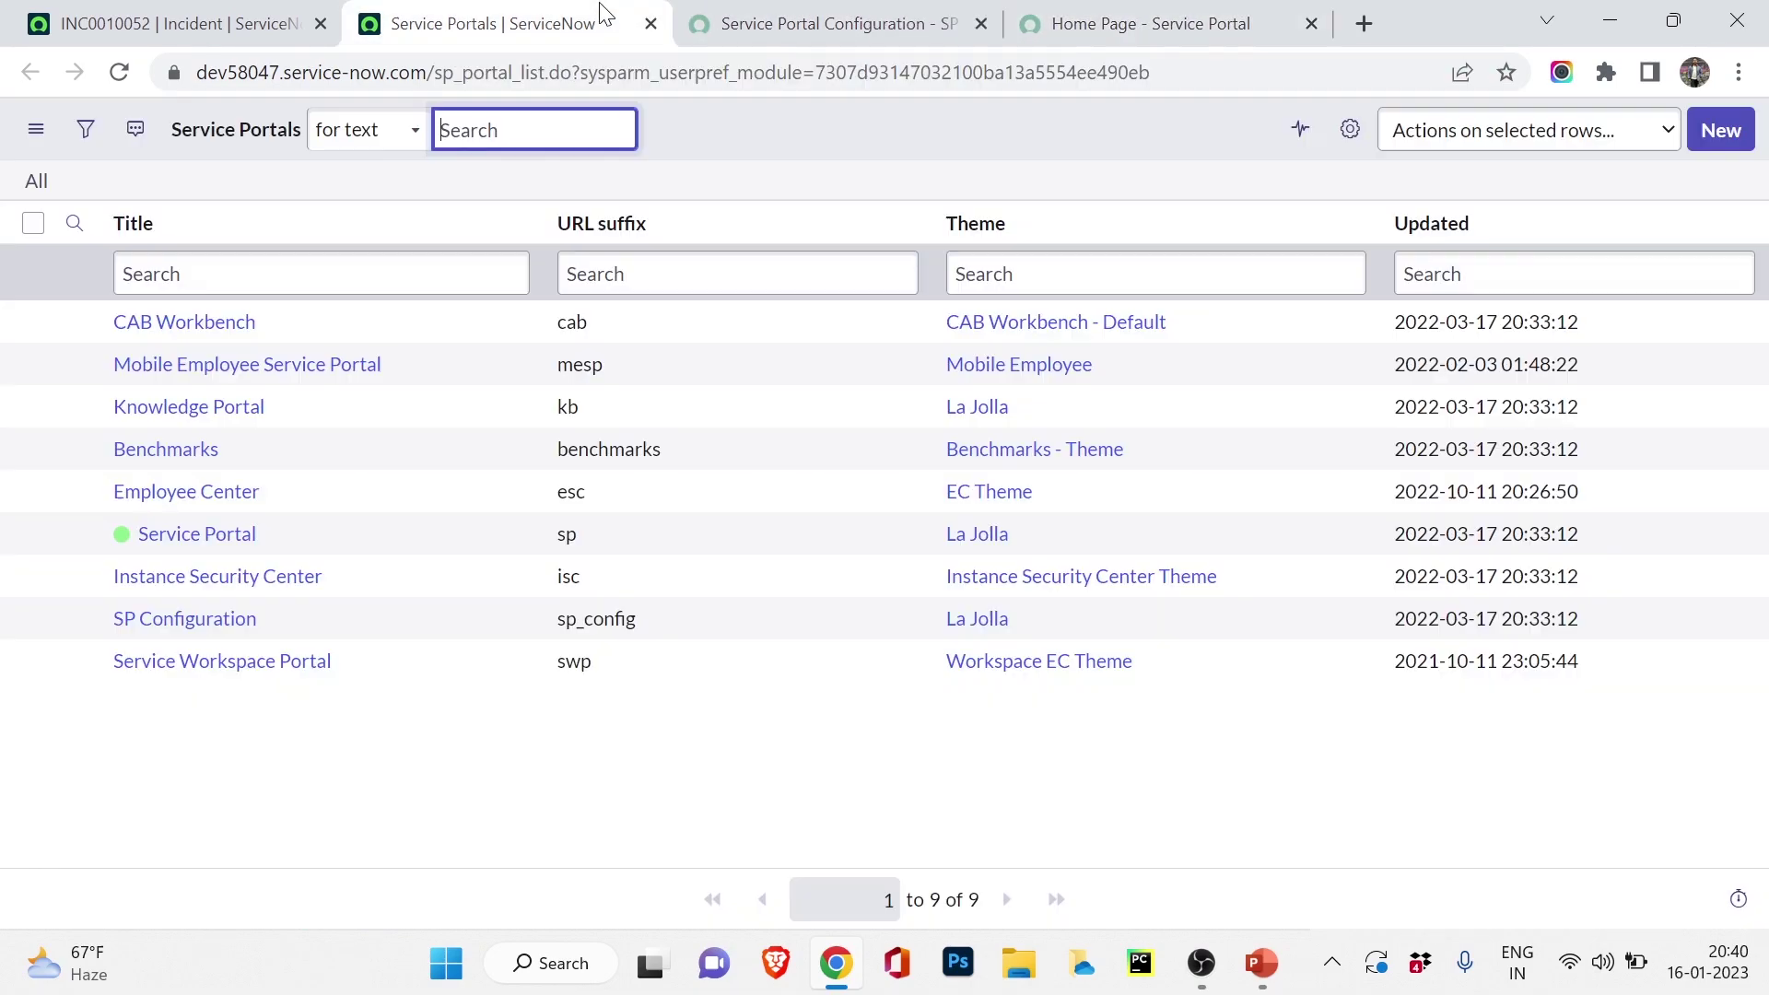
Open the Knowledge Portal record in a new tab and launch the portal with Try It
middle_click(175, 426)
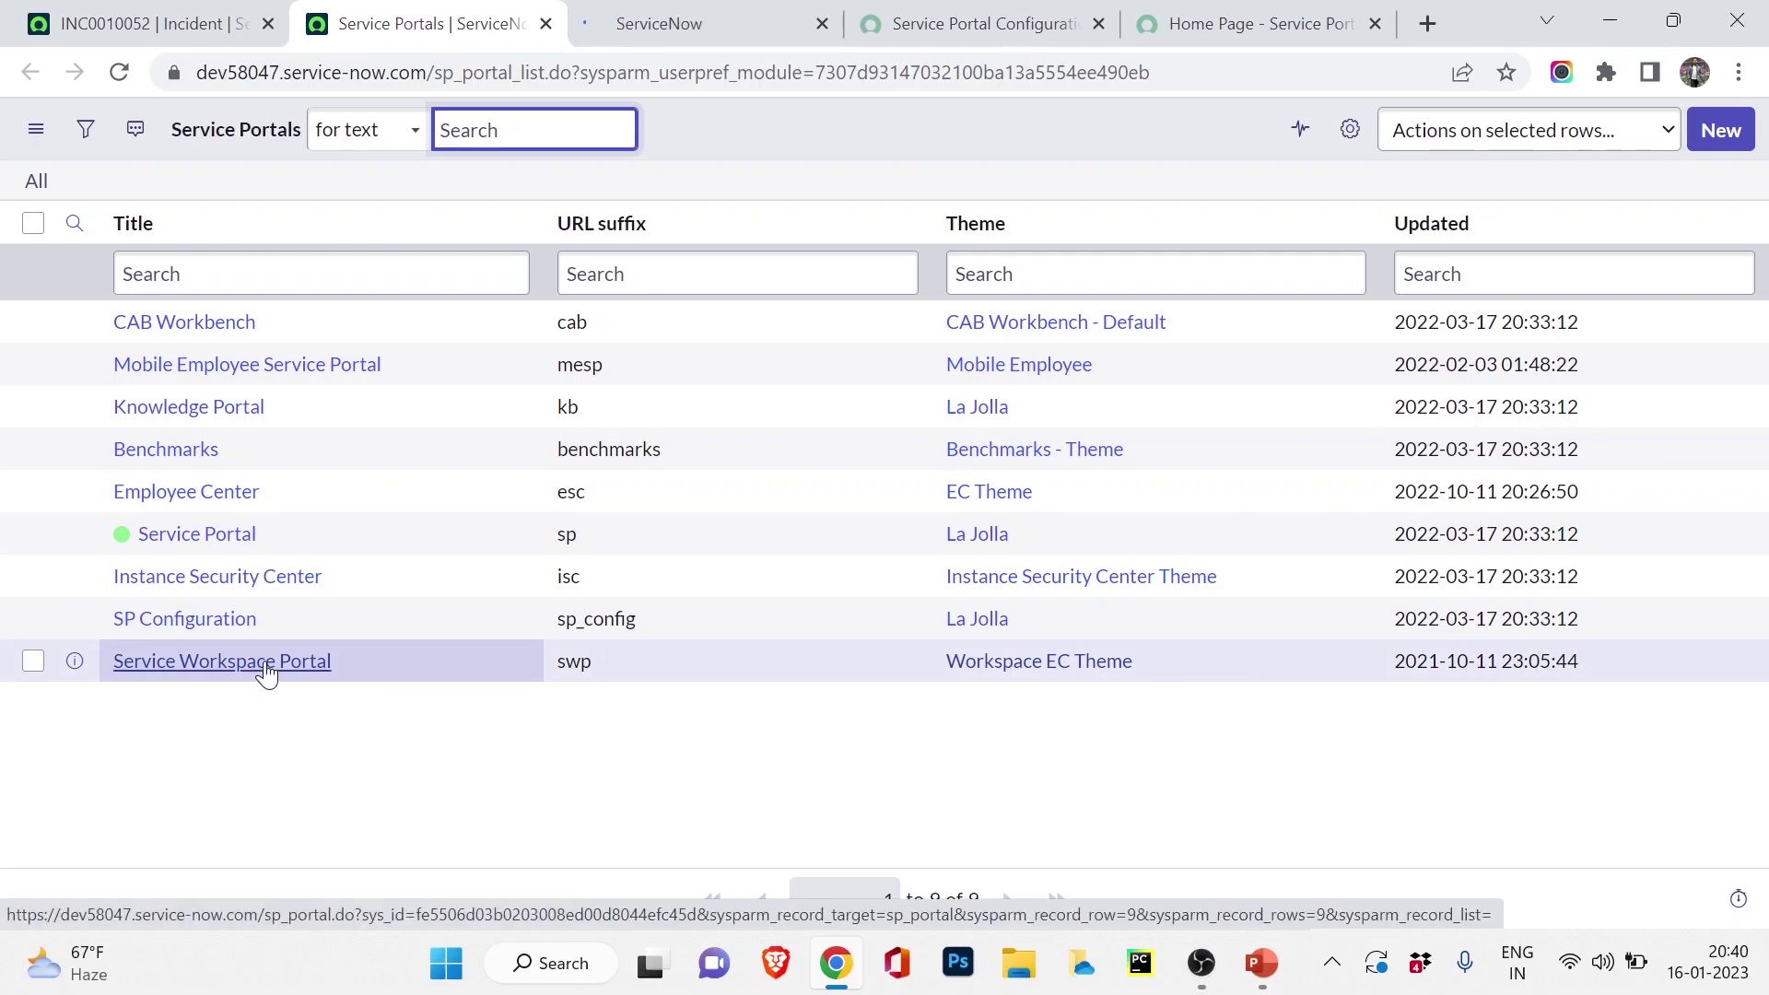
click(722, 14)
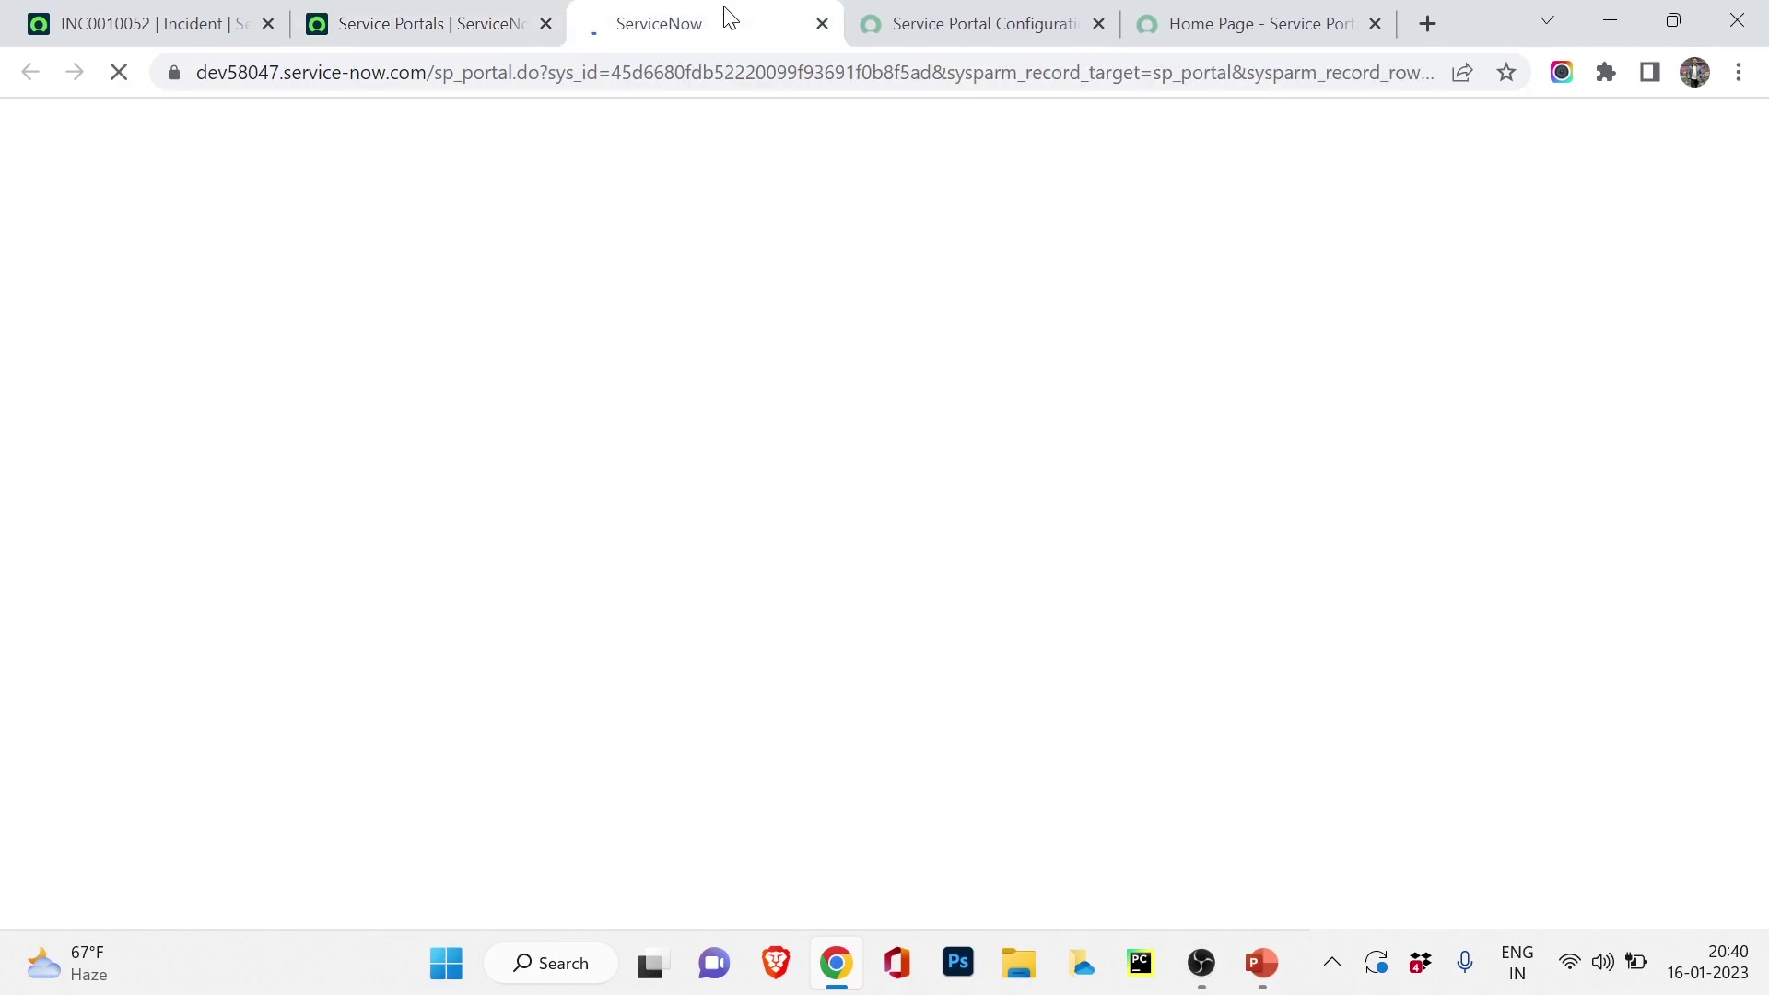
click(452, 13)
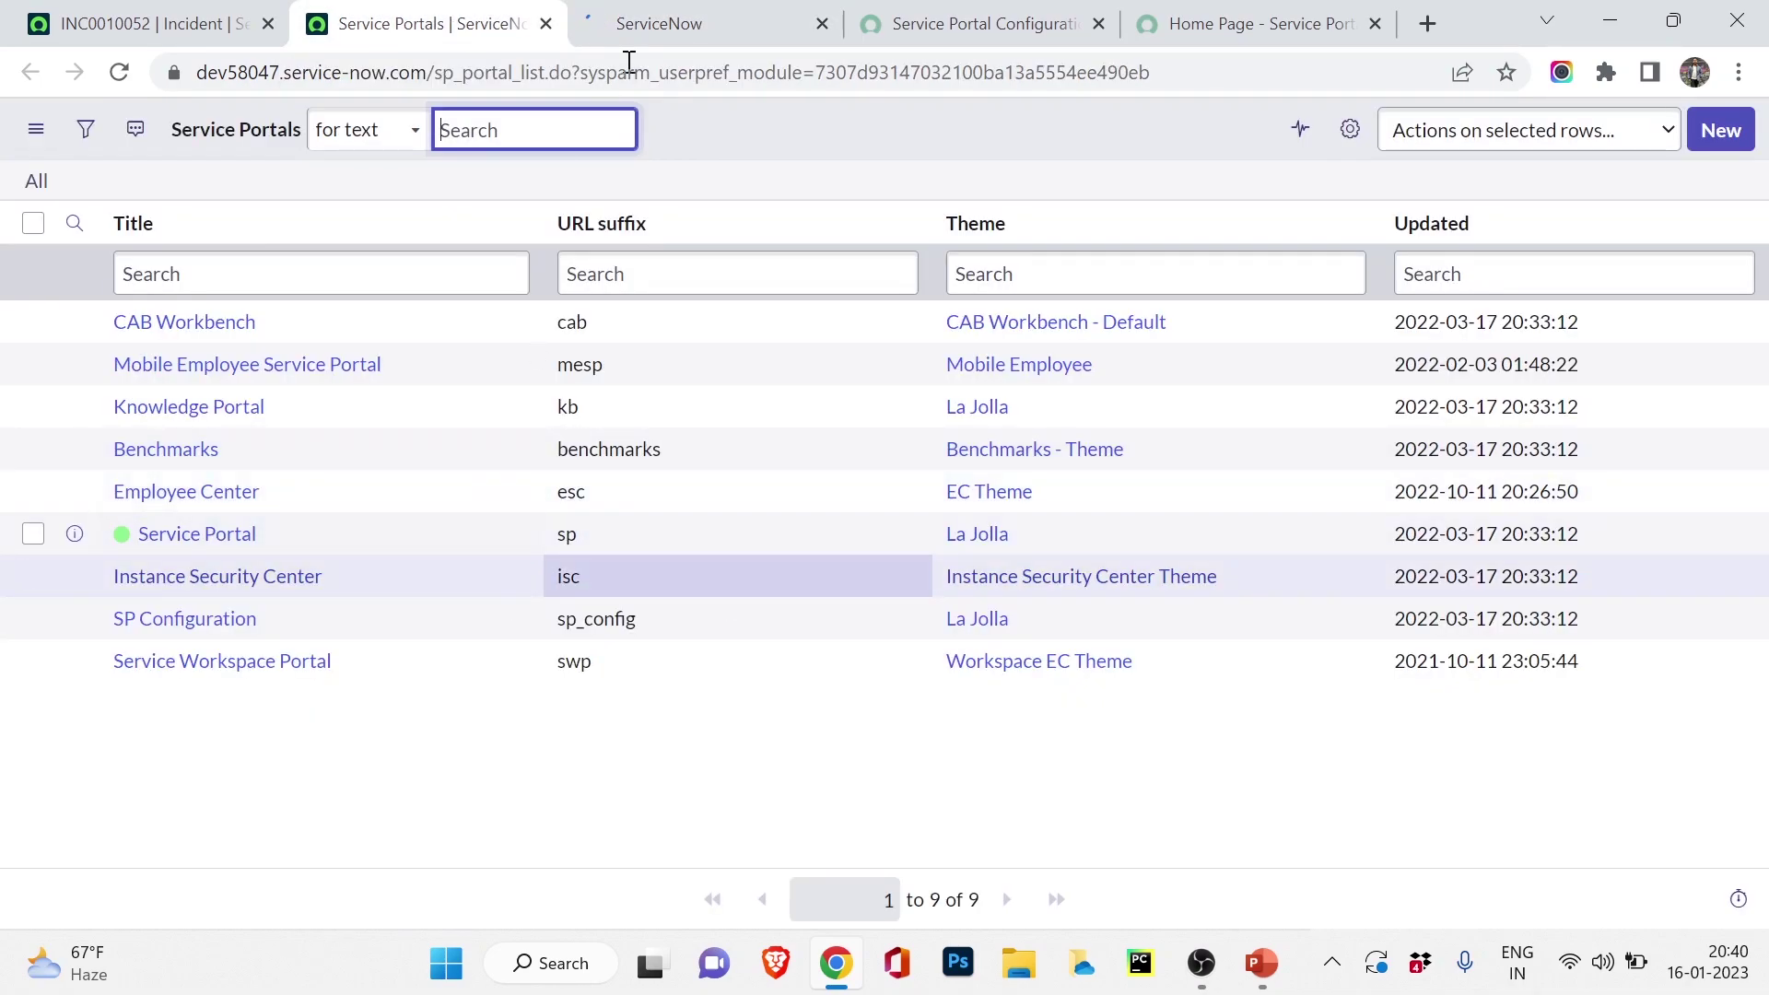
click(737, 14)
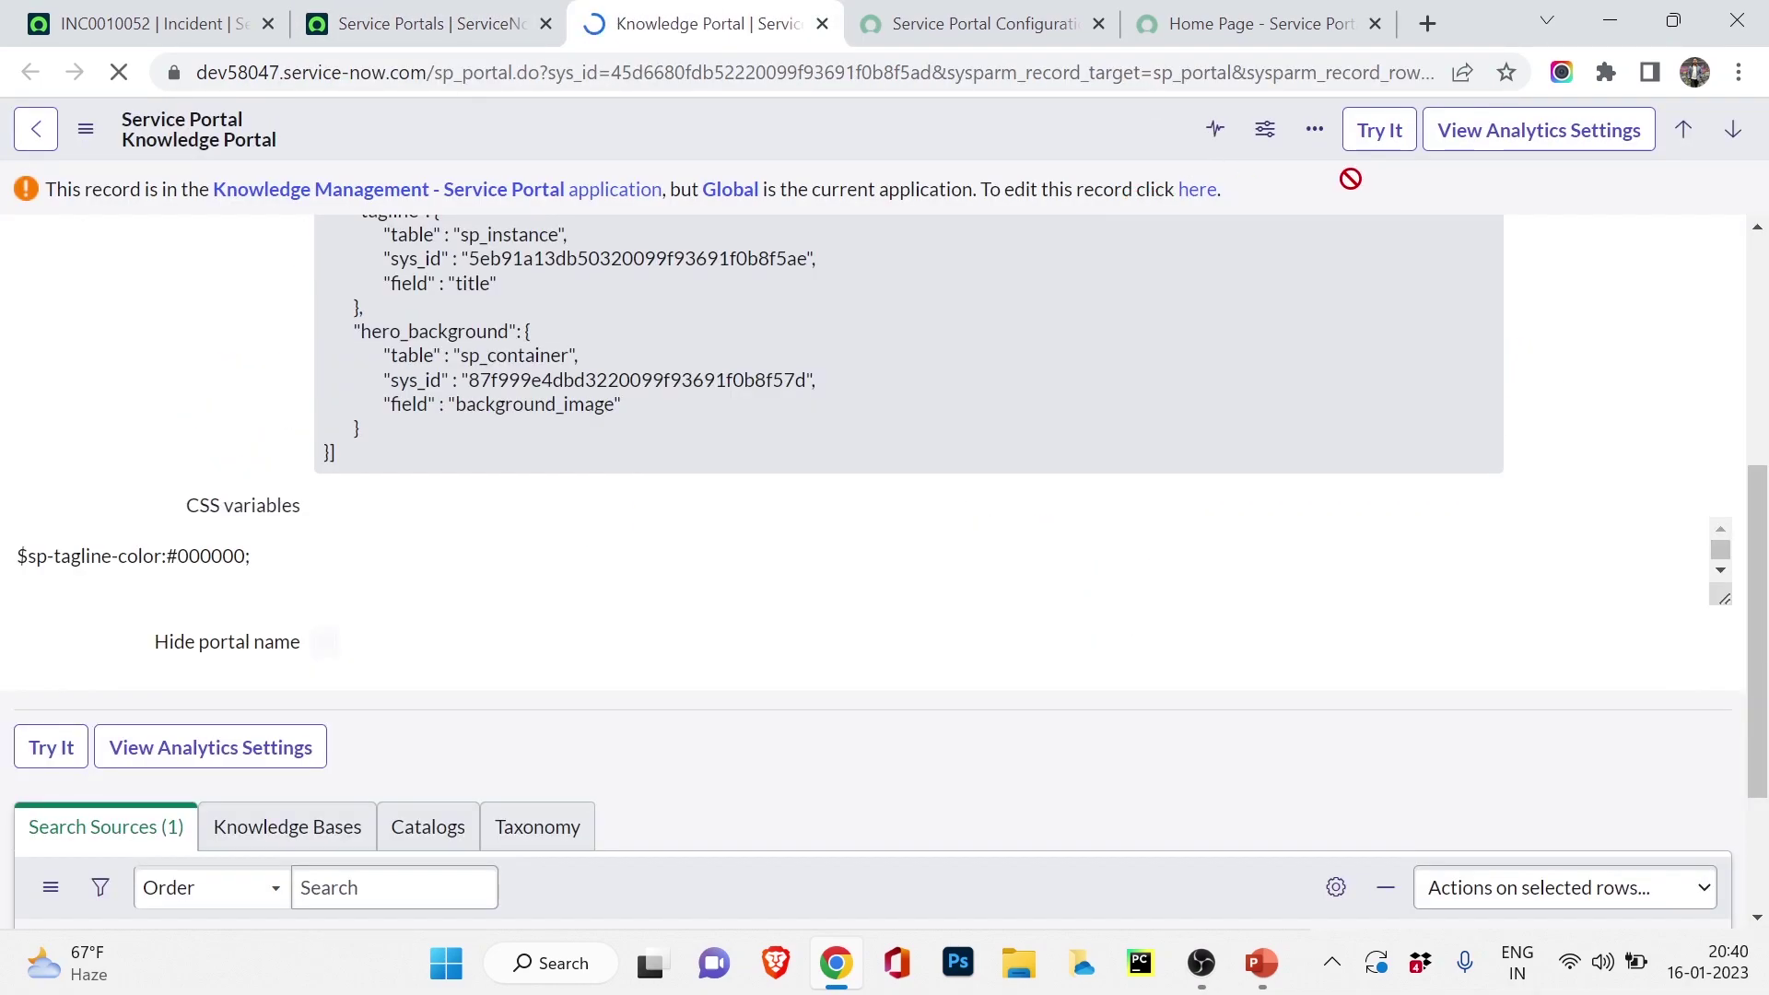
click(1379, 132)
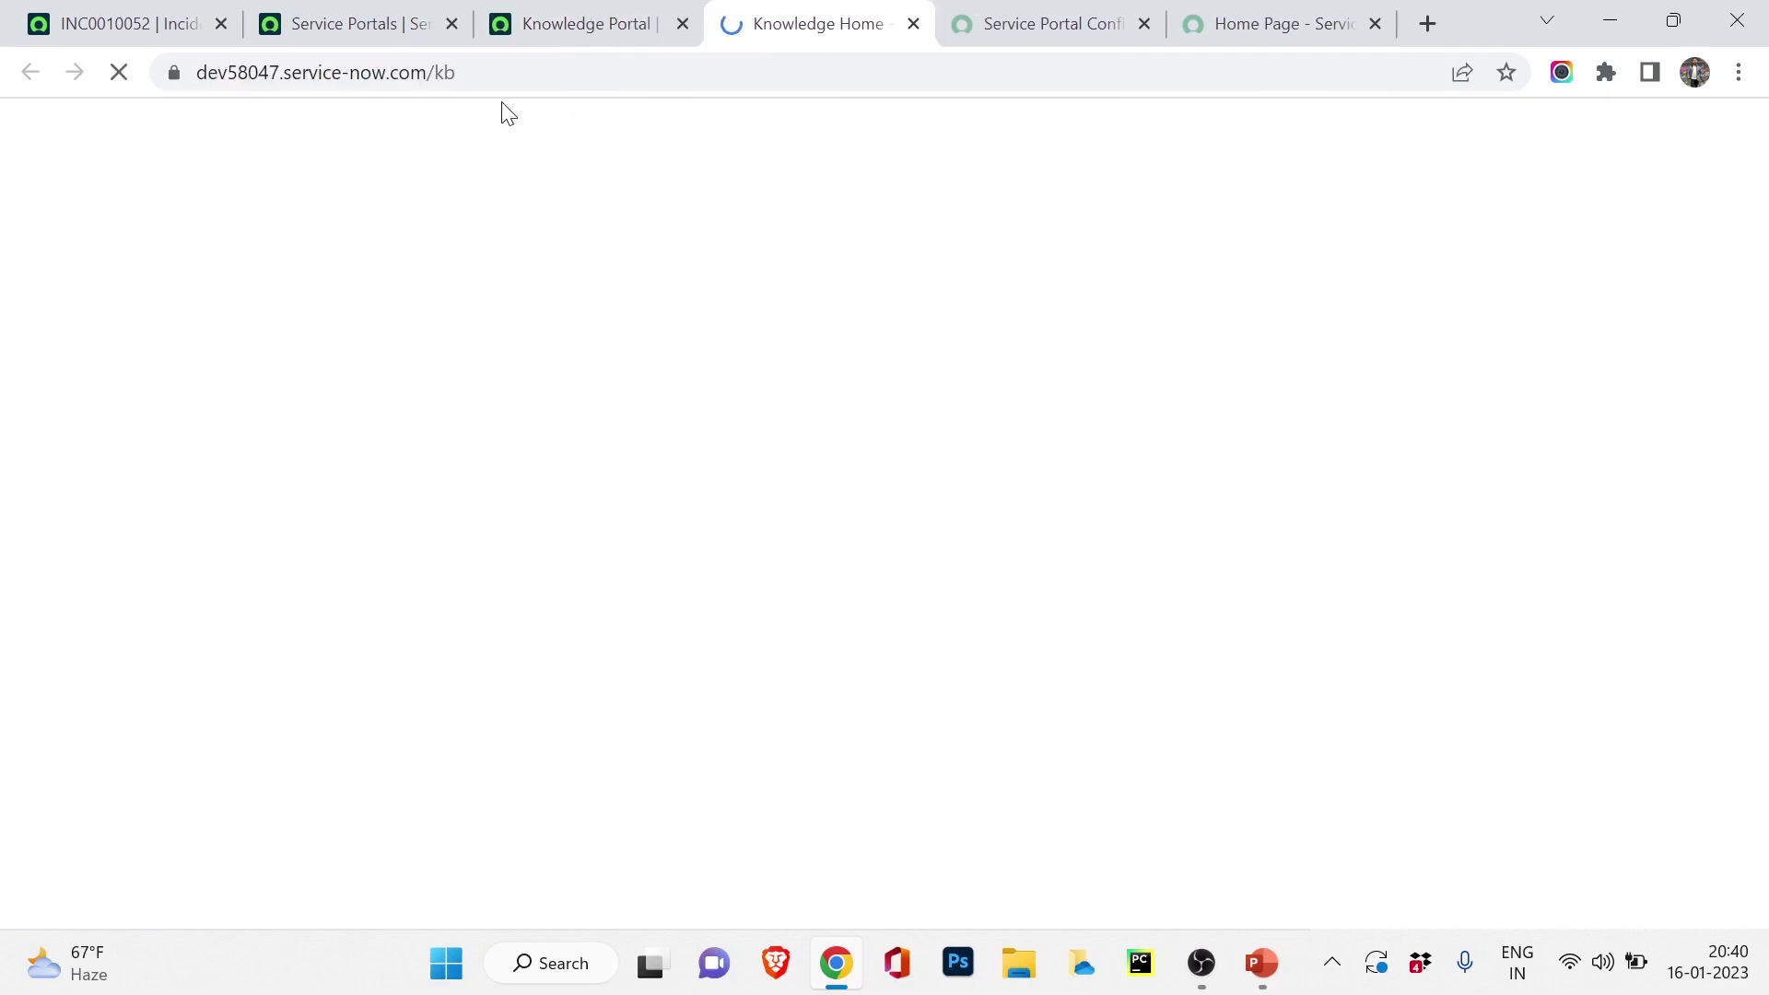
Copy the instance's base URL from the Service Portals list address and close the Knowledge Home tab
click(408, 28)
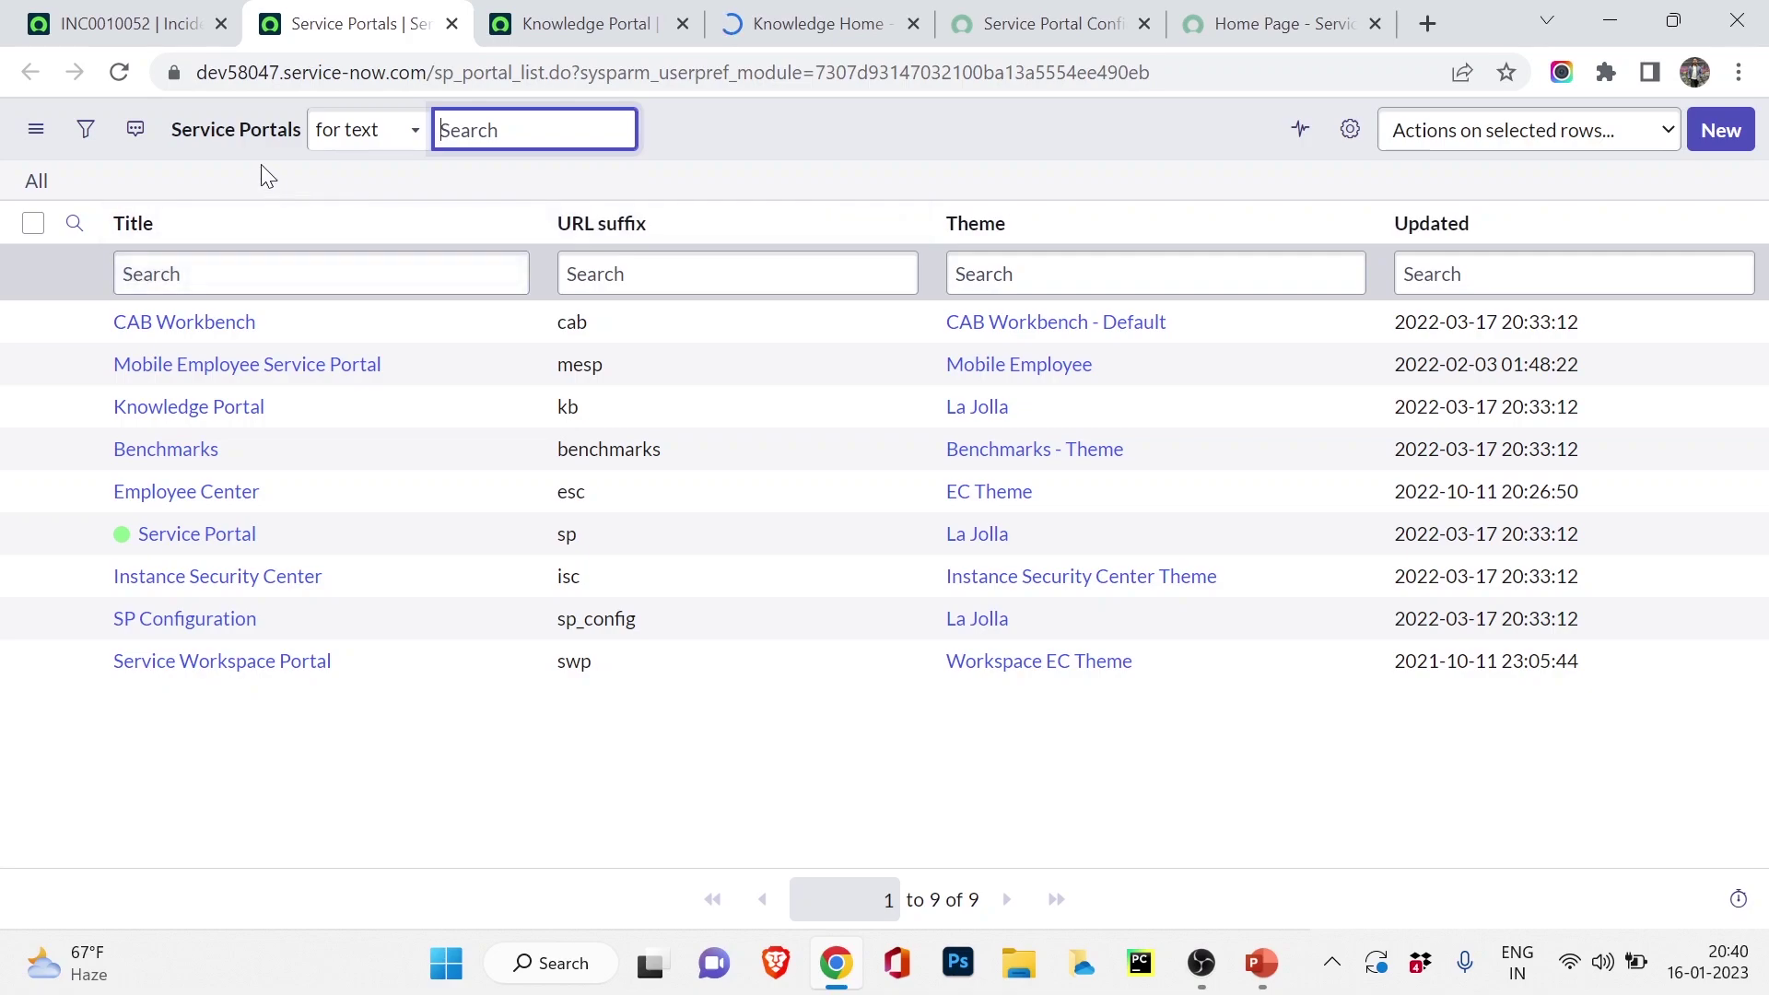
drag(202, 74, 430, 81)
key(ctrl+c)
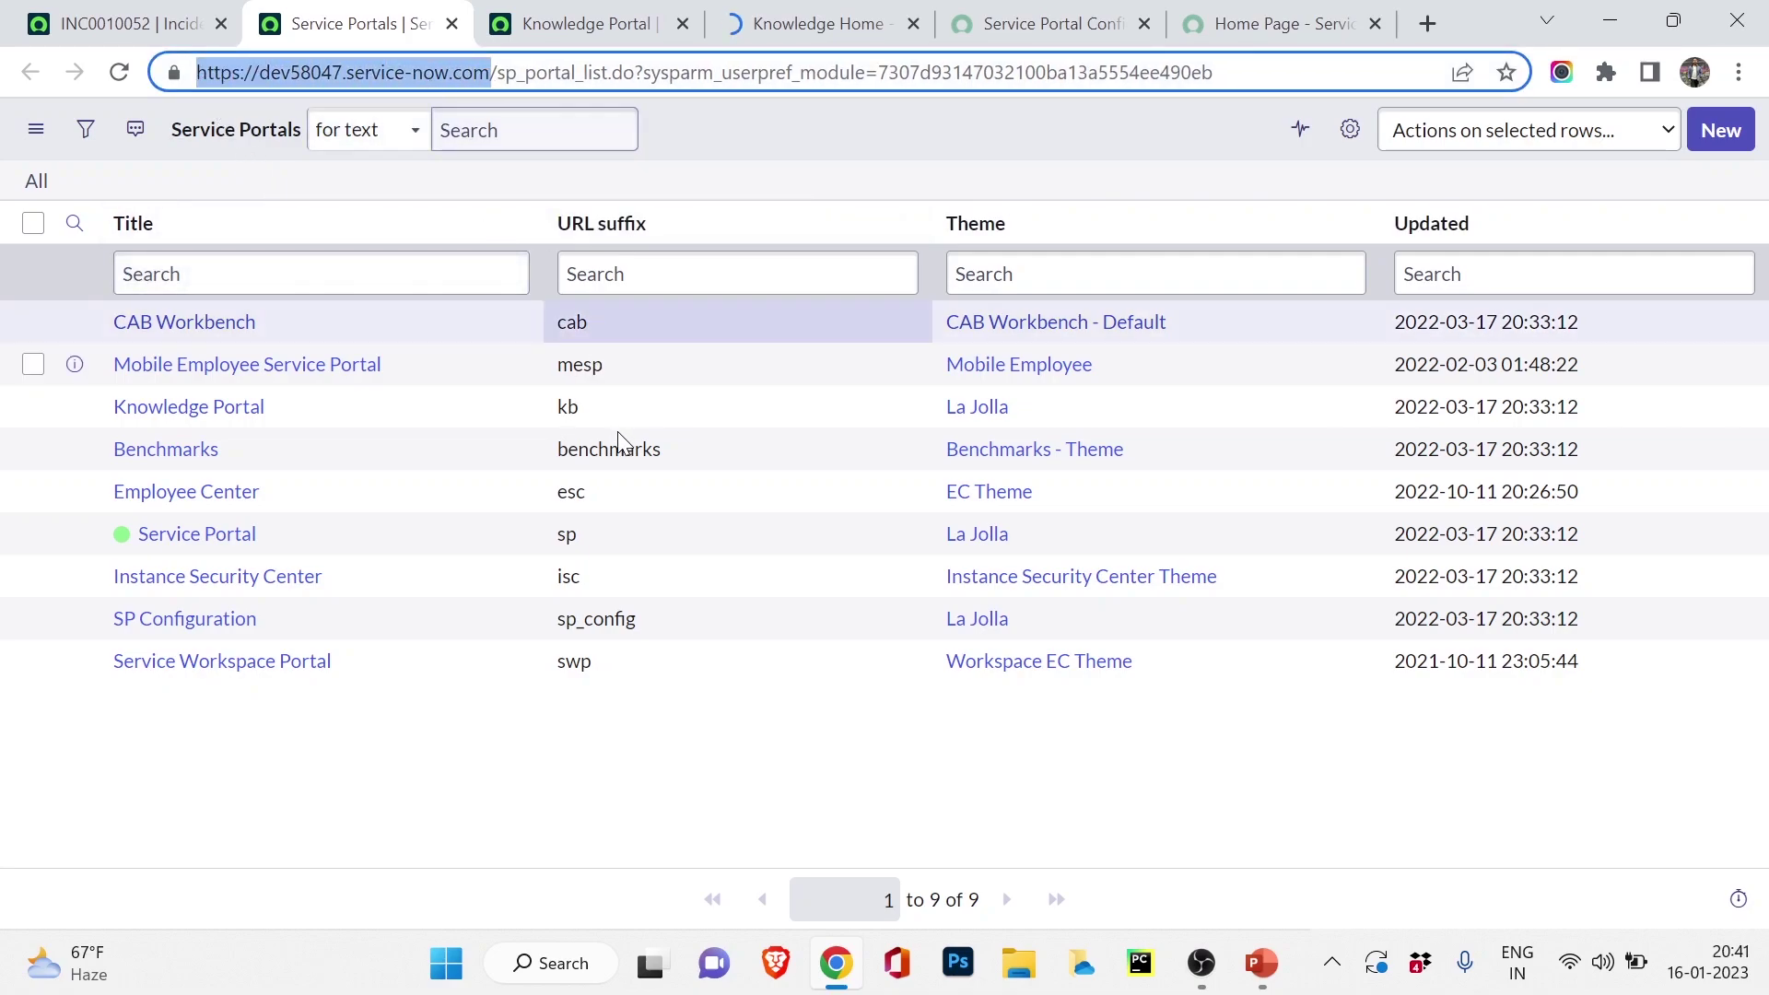
click(913, 24)
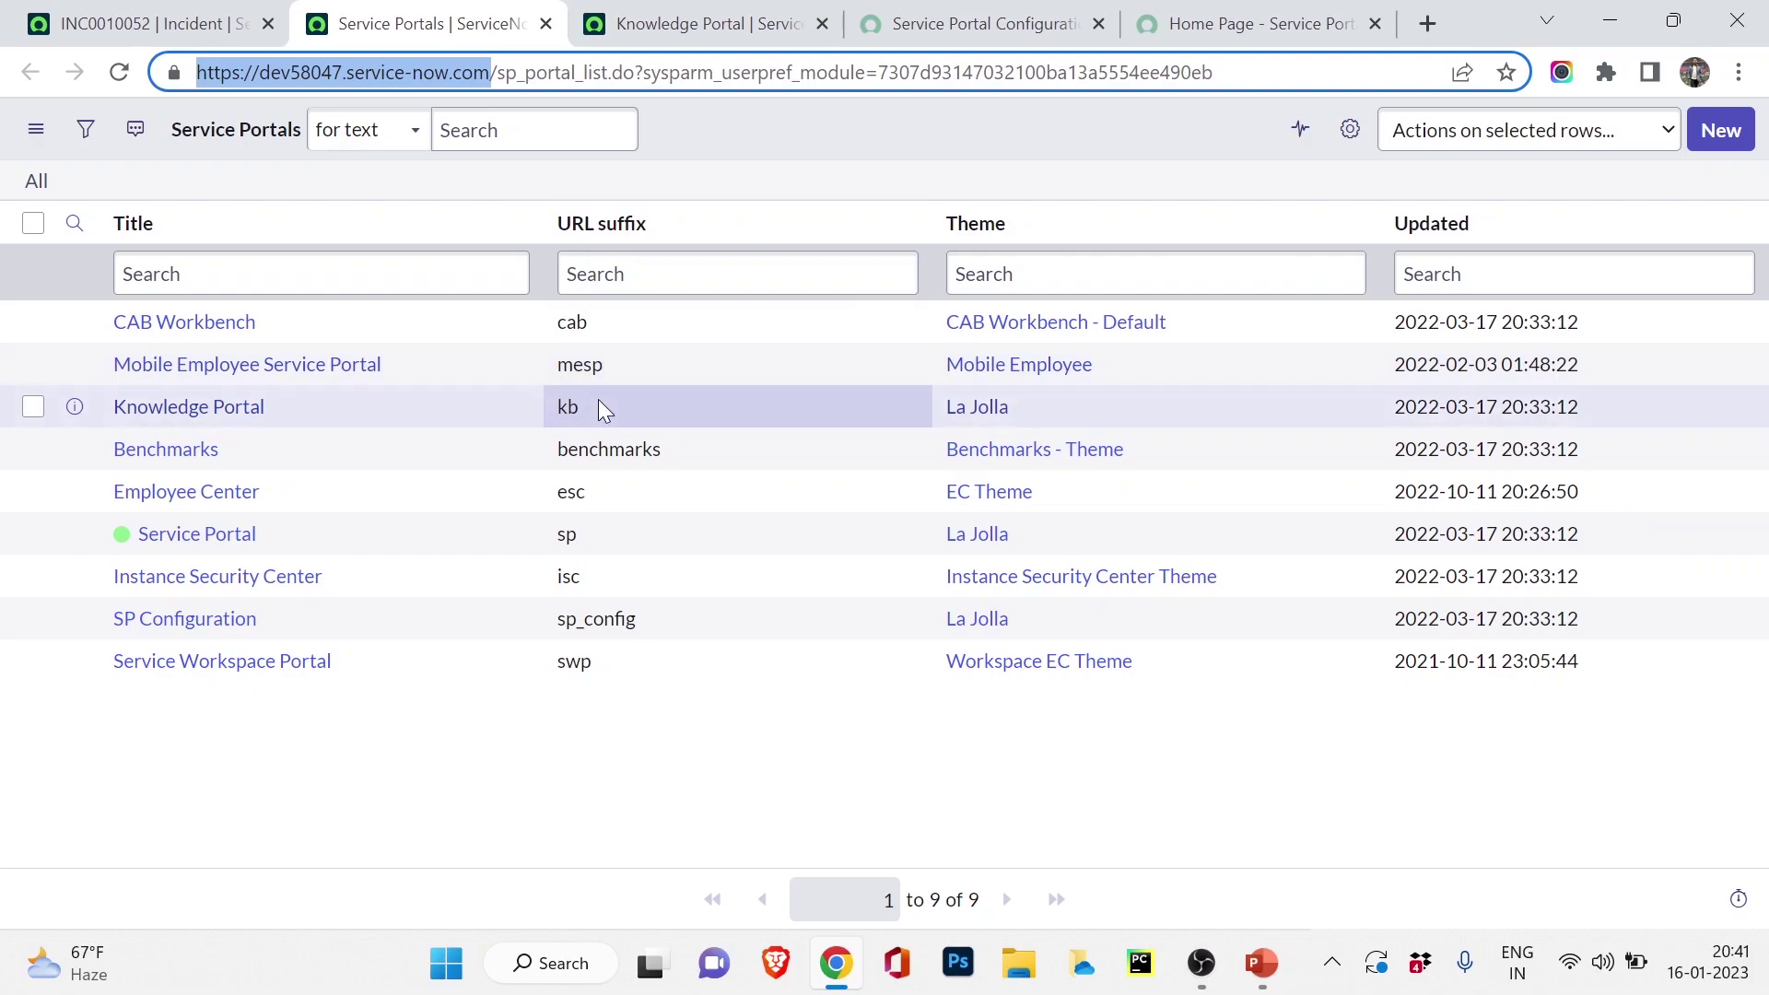
Open the Service Portal in a new browser tab using the copied base URL with the suffix sp
click(1428, 20)
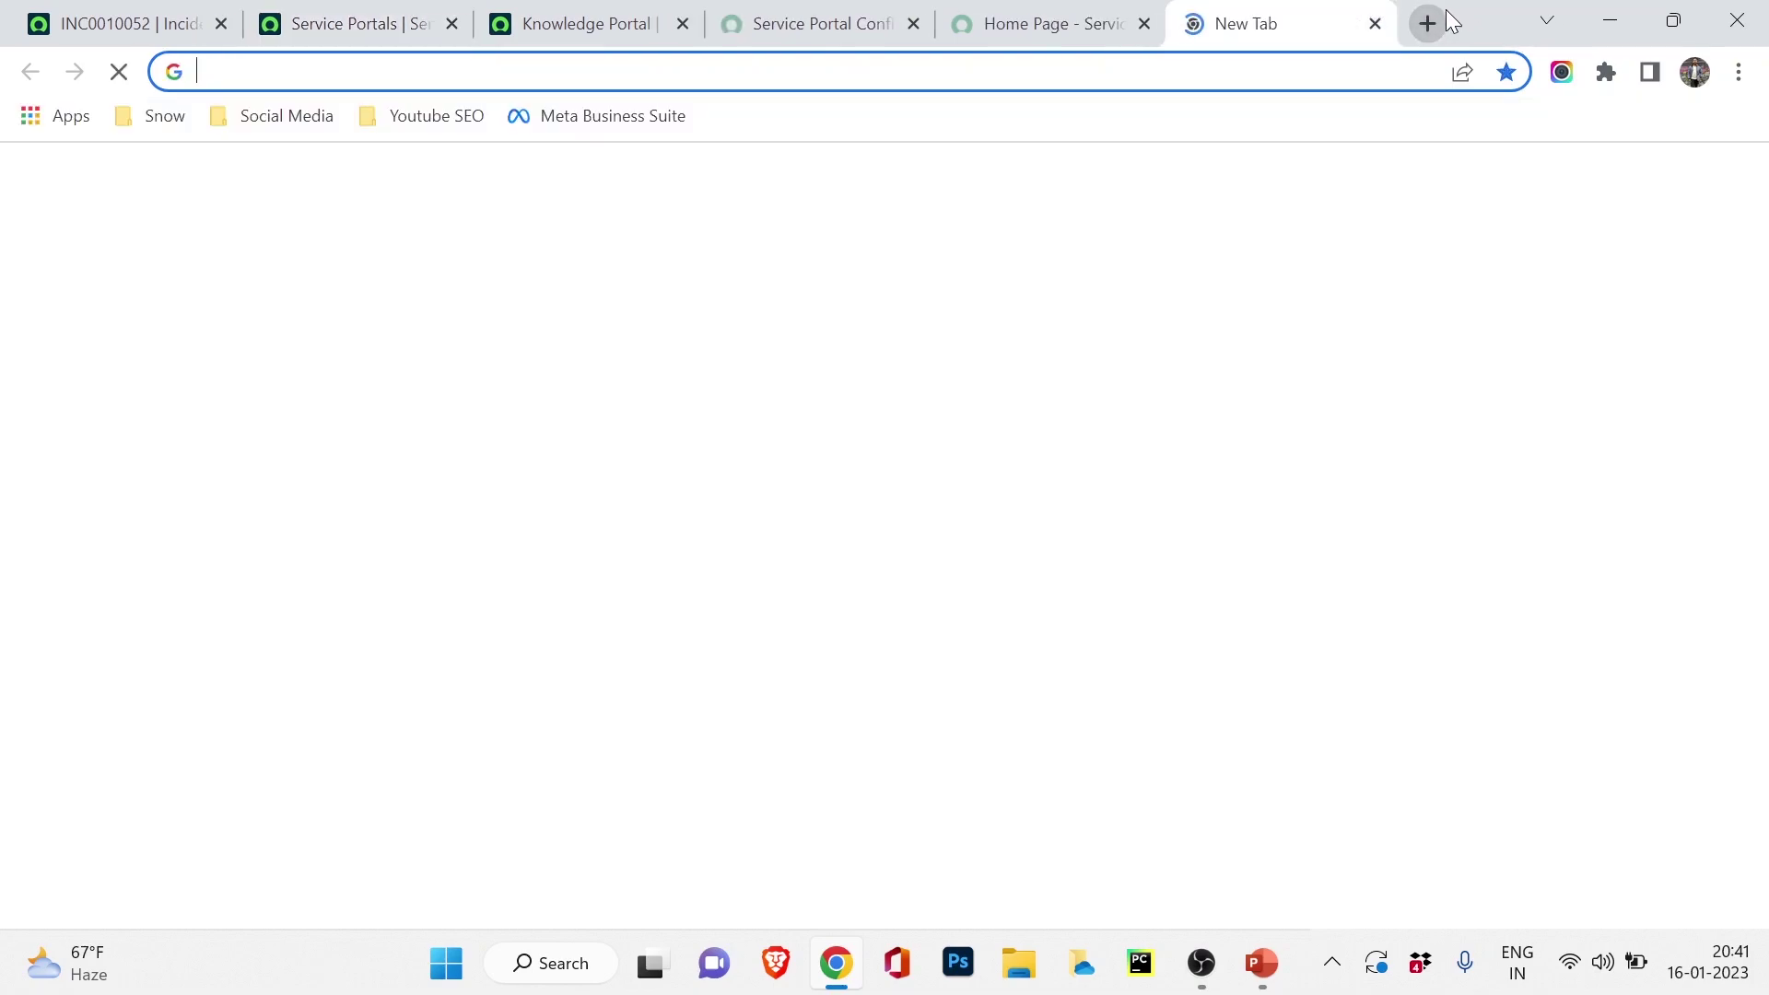
key(ctrl+v)
text(sp)
key(Return)
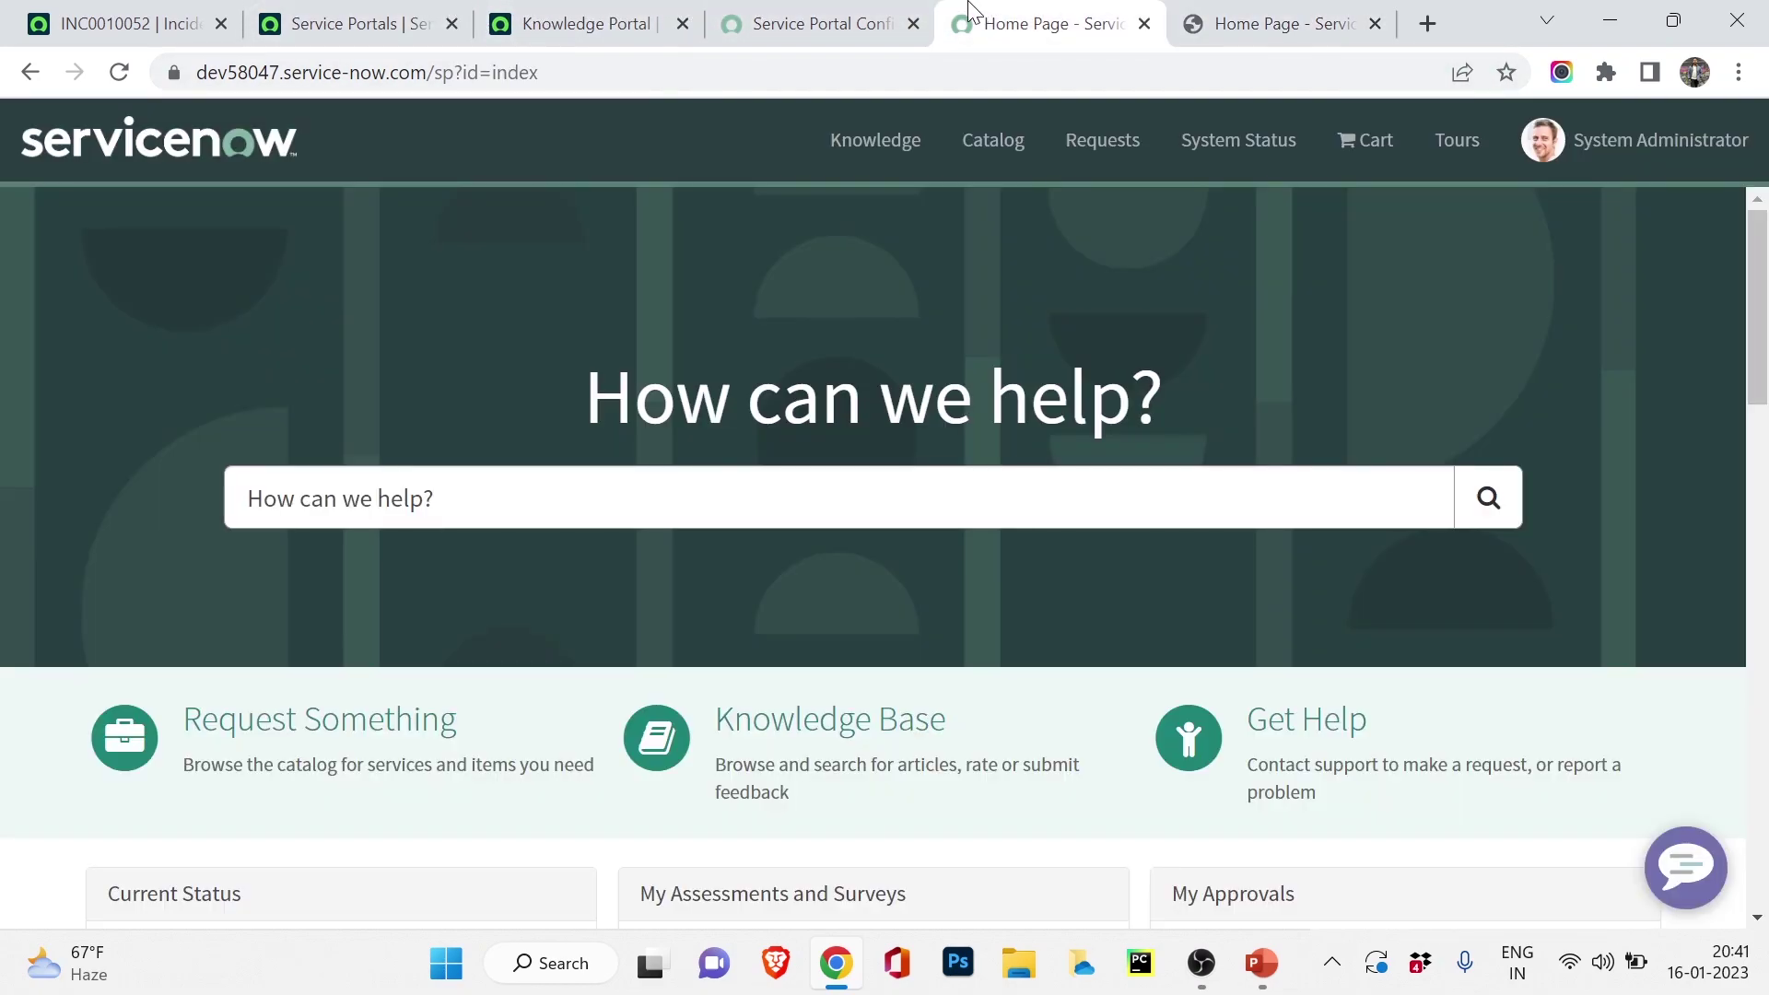
Check the URL suffixes in the Service Portals list and load the Knowledge Portal by changing the new tab's suffix to kb
click(762, 20)
click(600, 20)
click(387, 23)
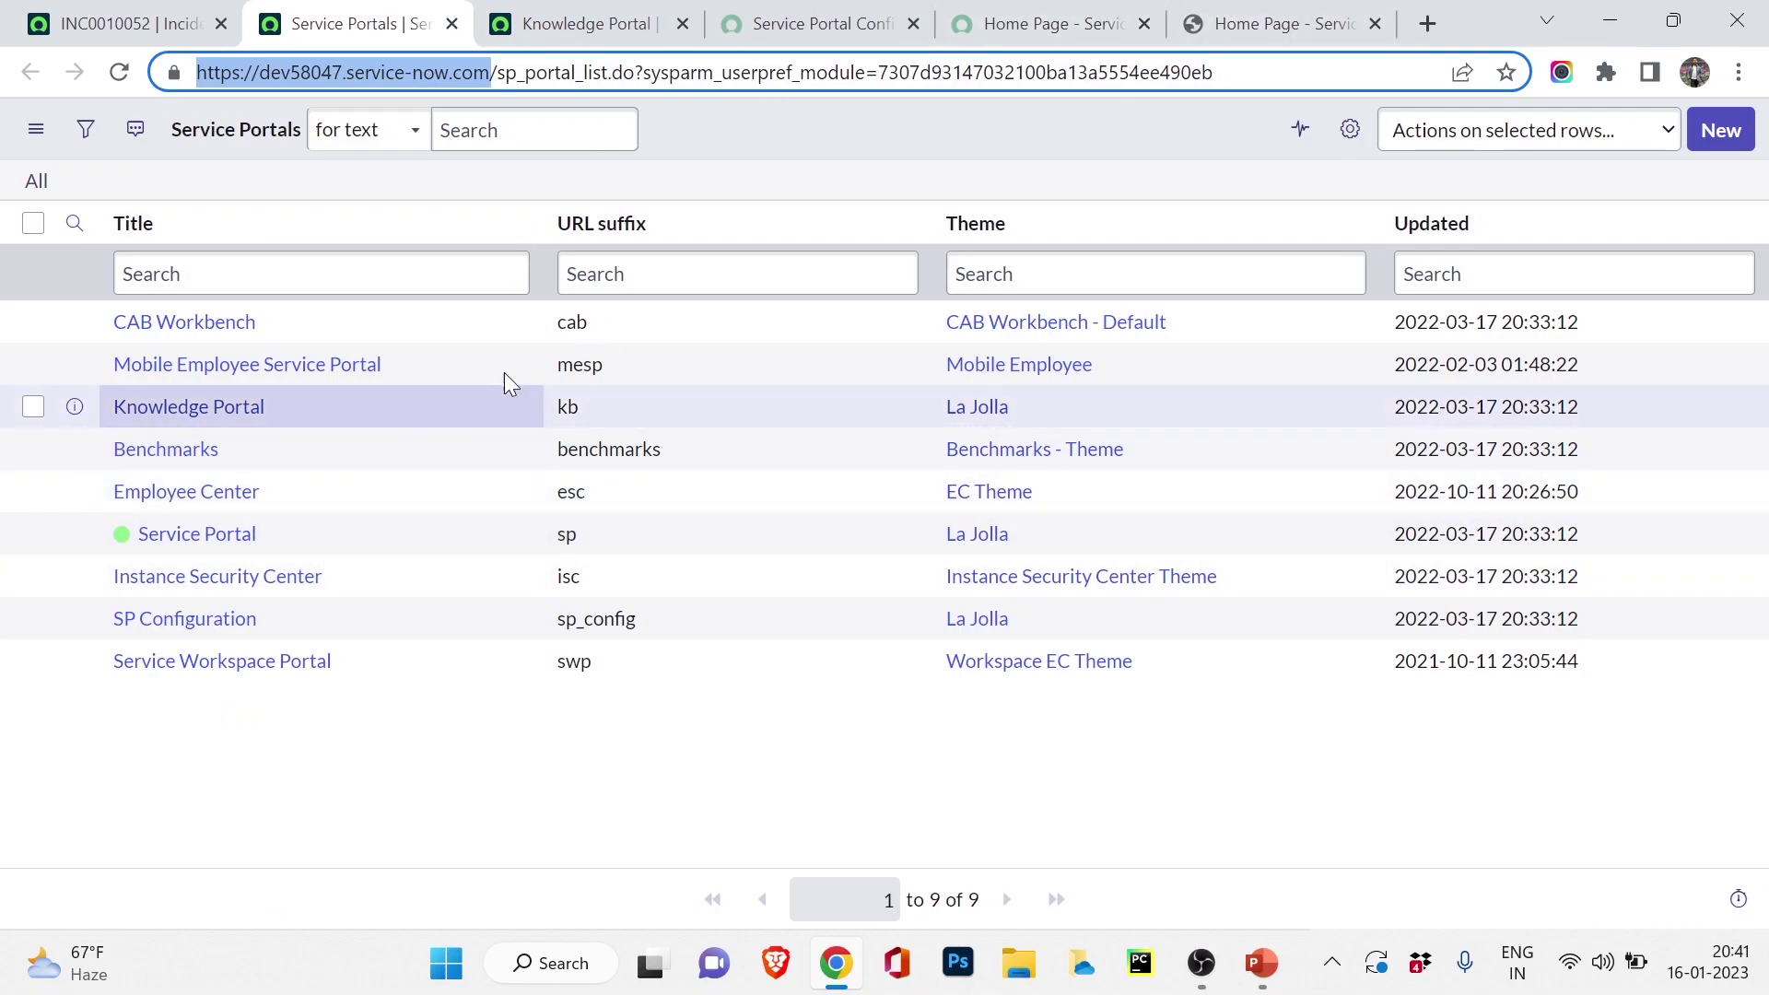
key(ctrl+6)
double_click(439, 79)
text(kb)
key(Return)
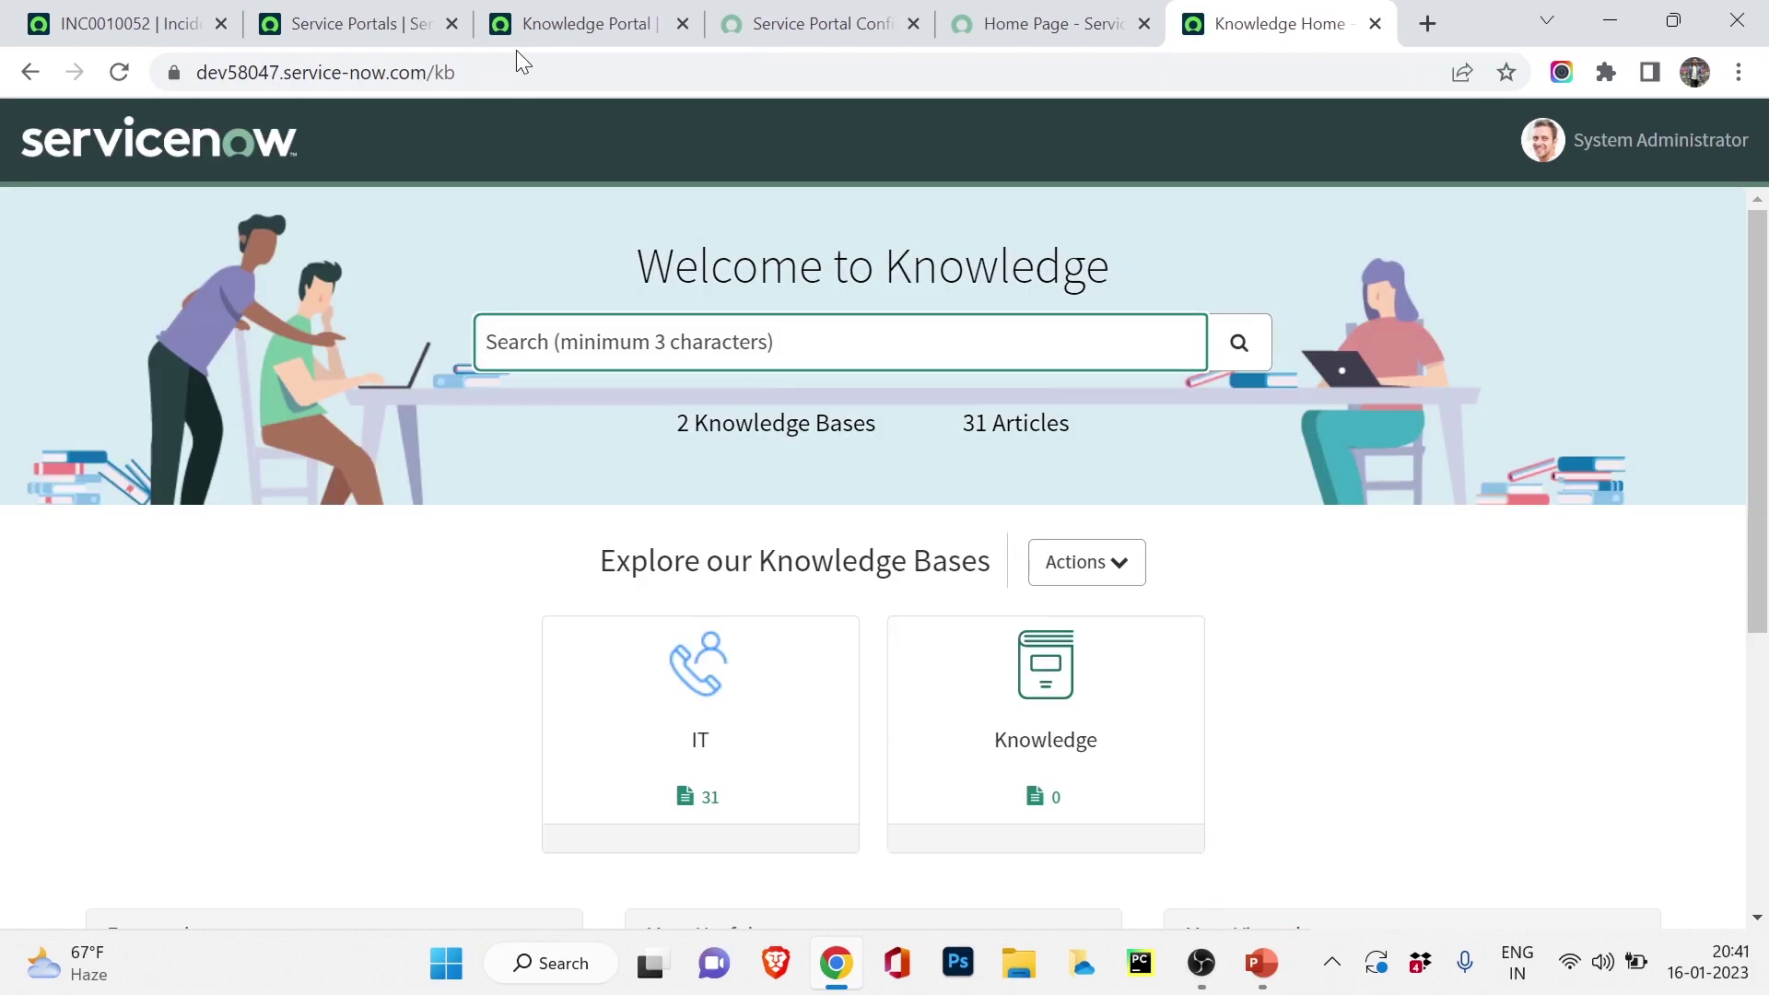
Look through the Knowledge Portal home page, including its search box, knowledge bases and article sections
click(995, 498)
scroll(995, 493, down, 5)
scroll(995, 493, up, 5)
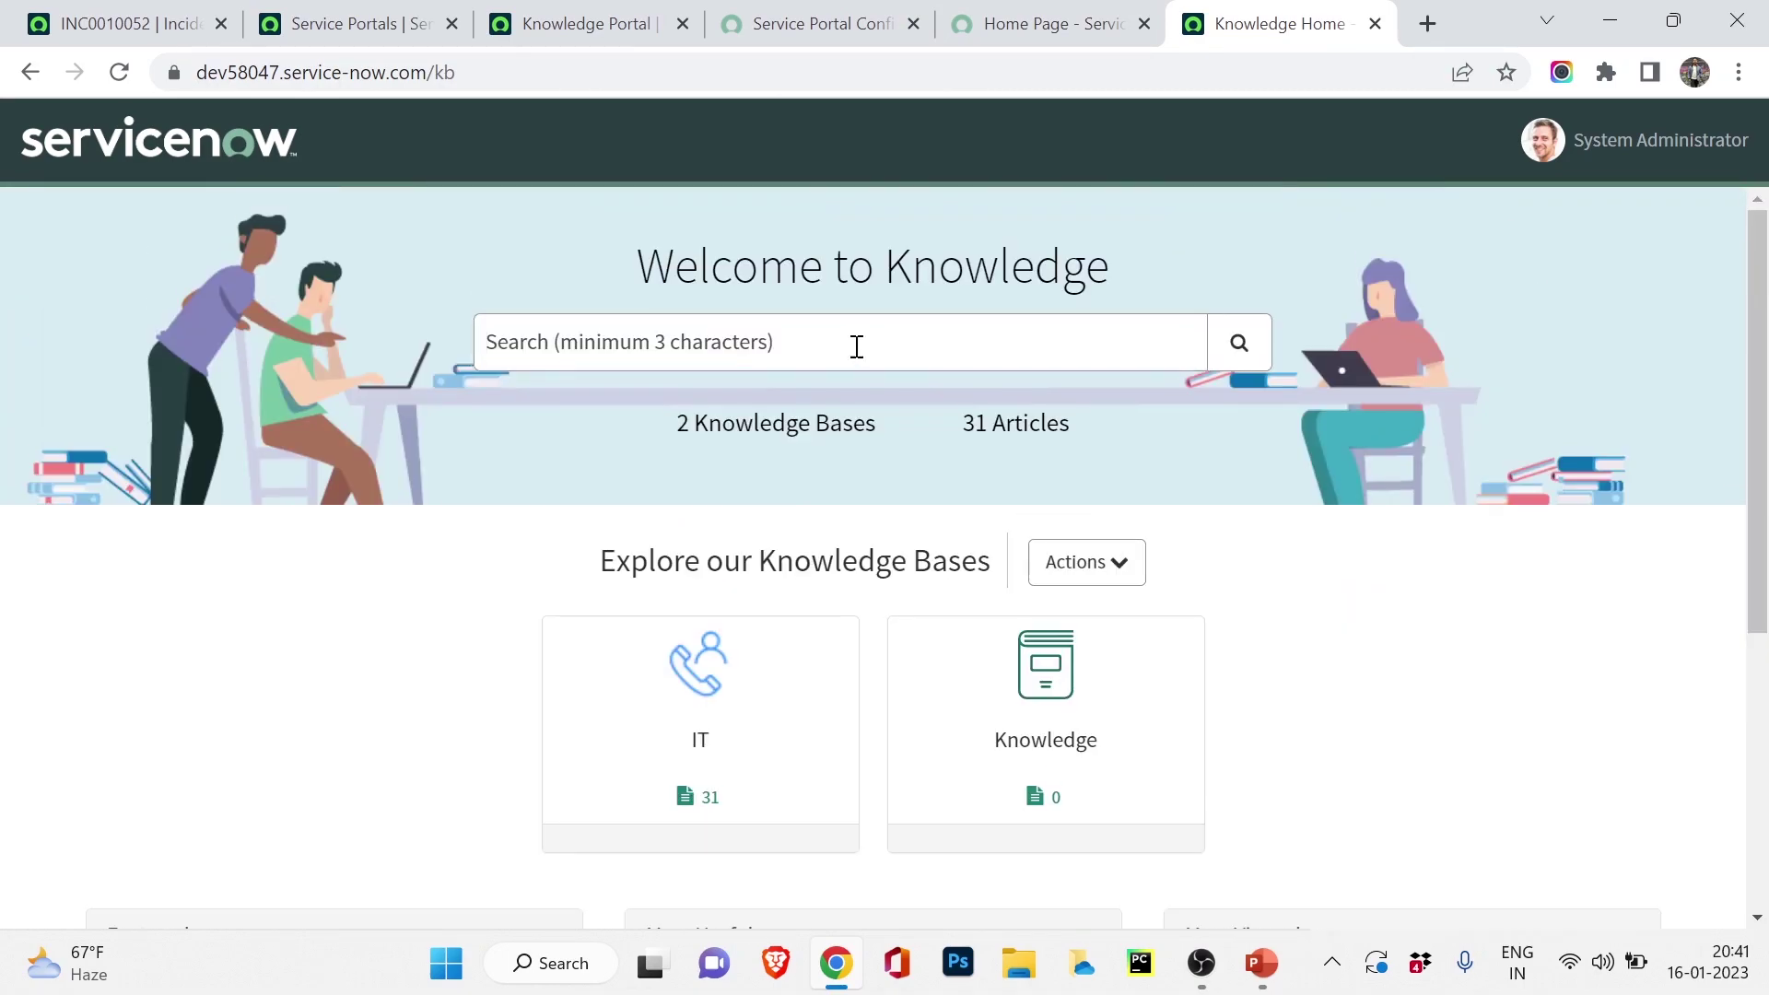
scroll(679, 778, down, 3)
scroll(814, 727, up, 3)
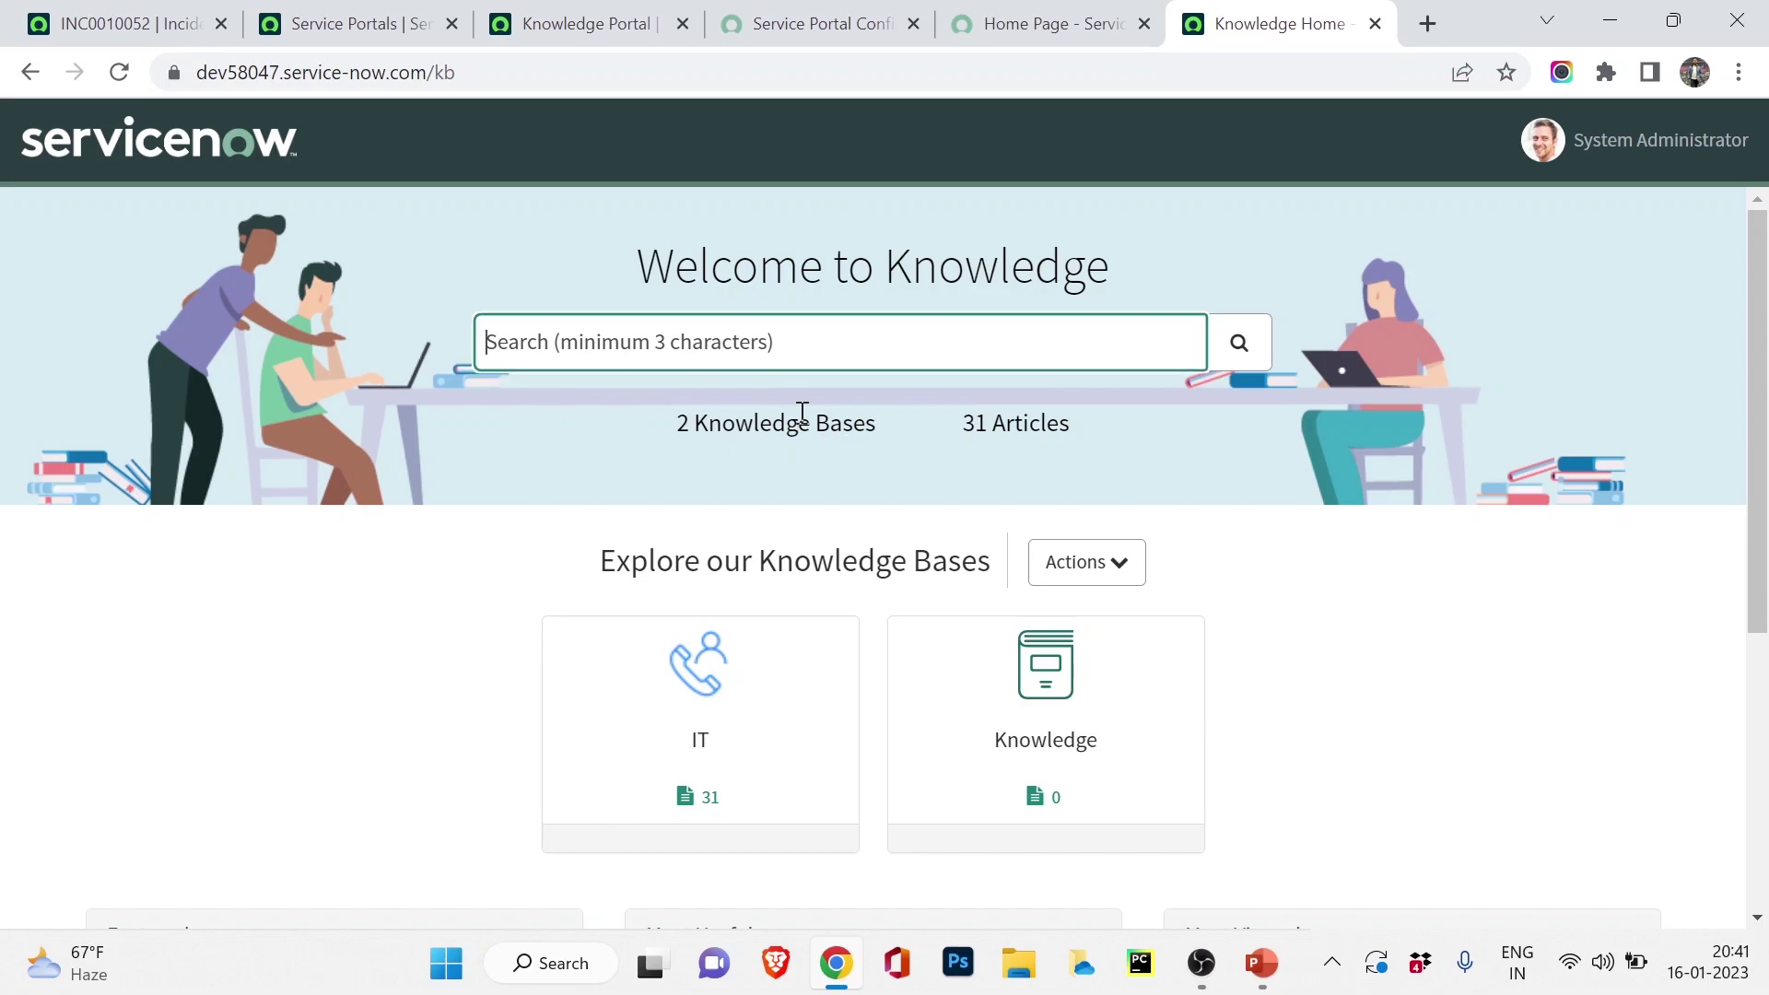
Close the Knowledge Portal record tab and return to the Service Portals list
click(1051, 20)
click(820, 23)
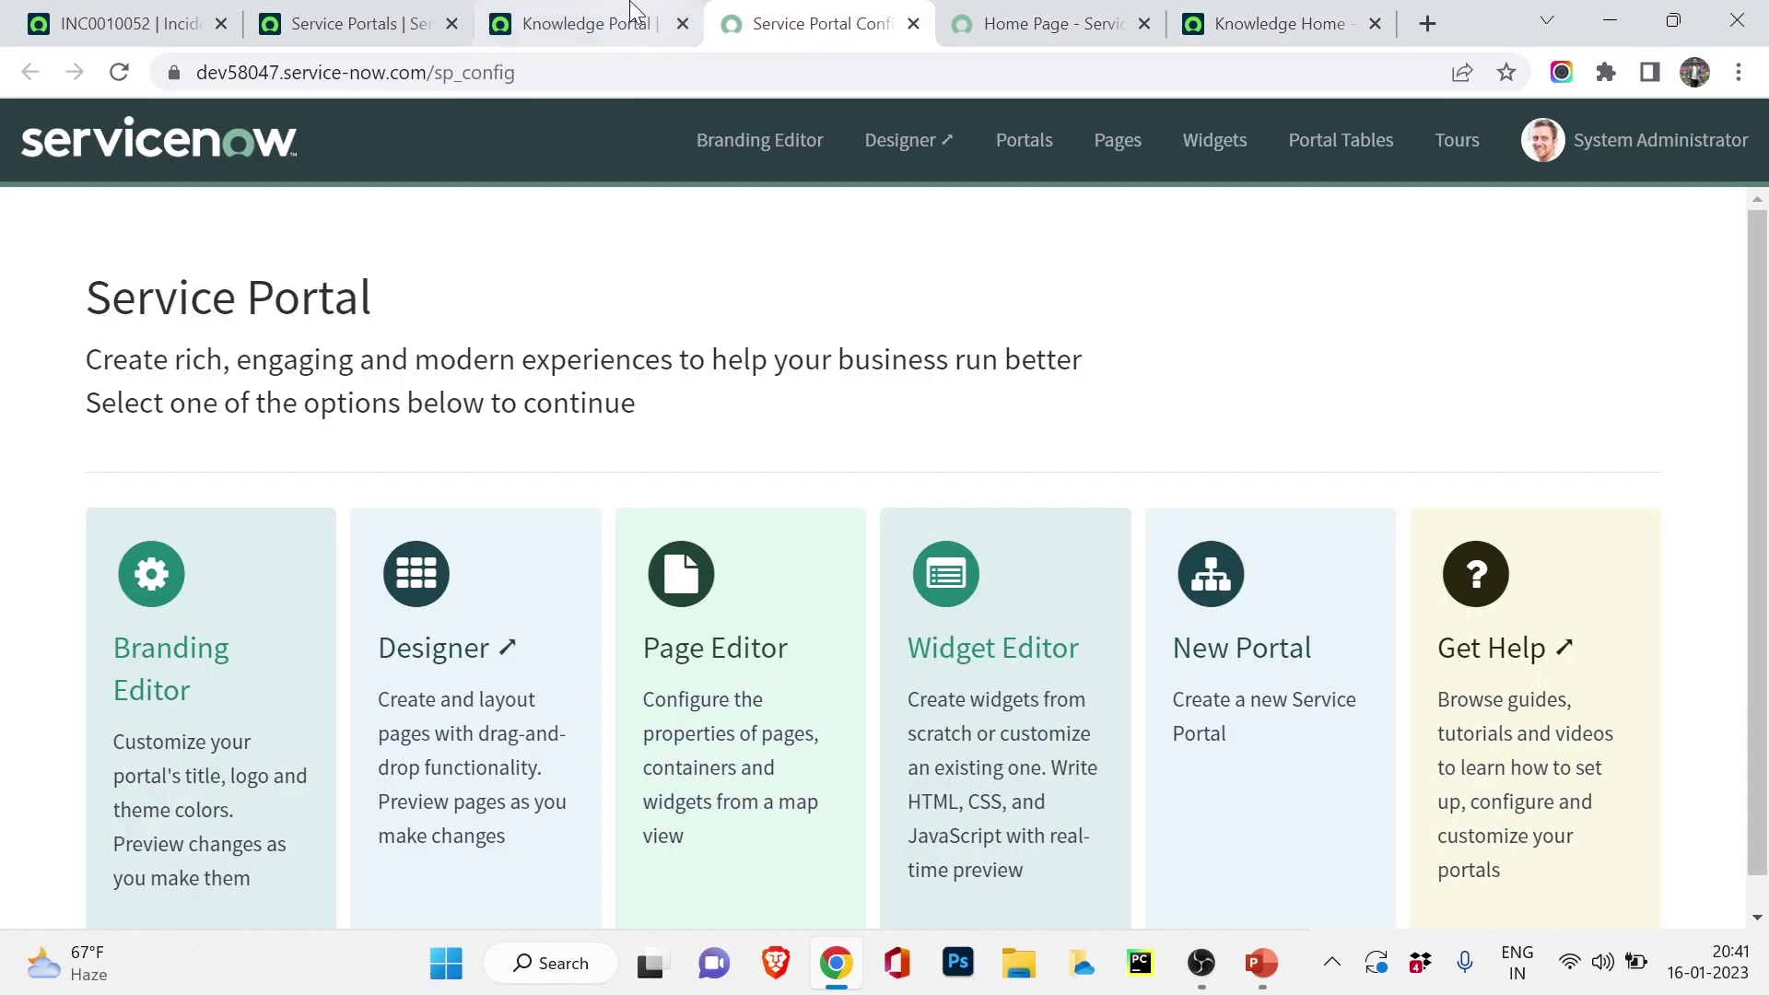
click(632, 12)
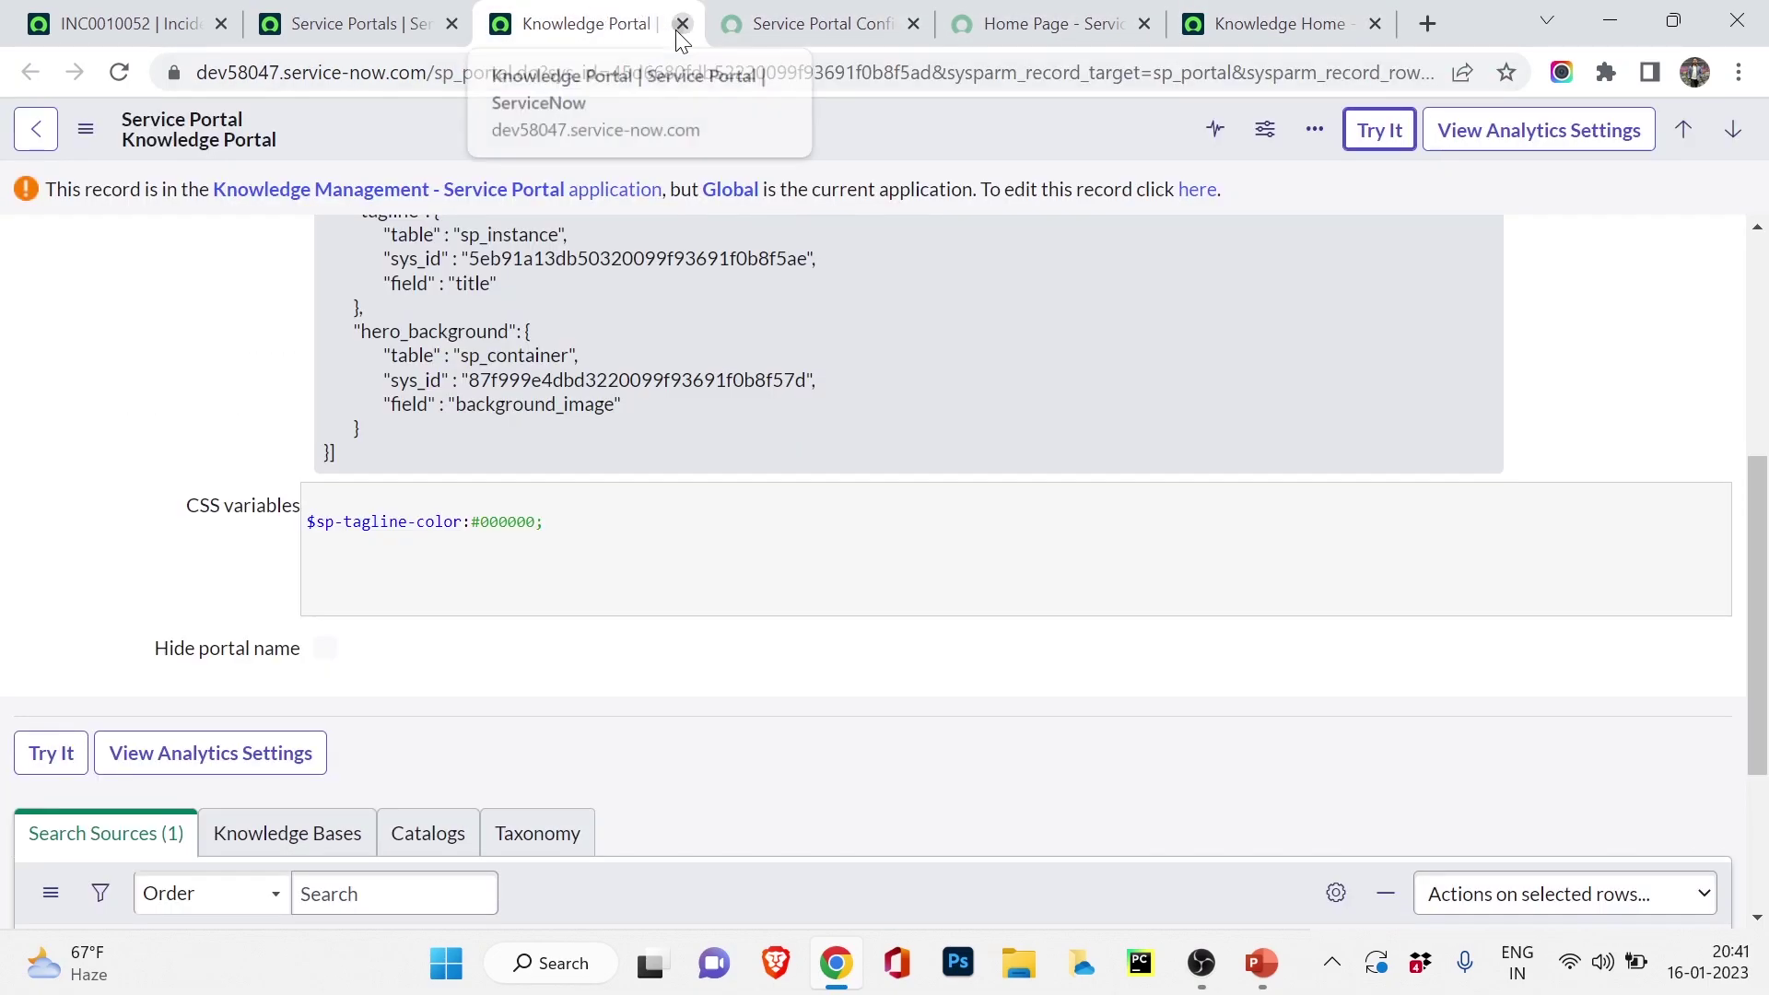
click(682, 23)
click(348, 23)
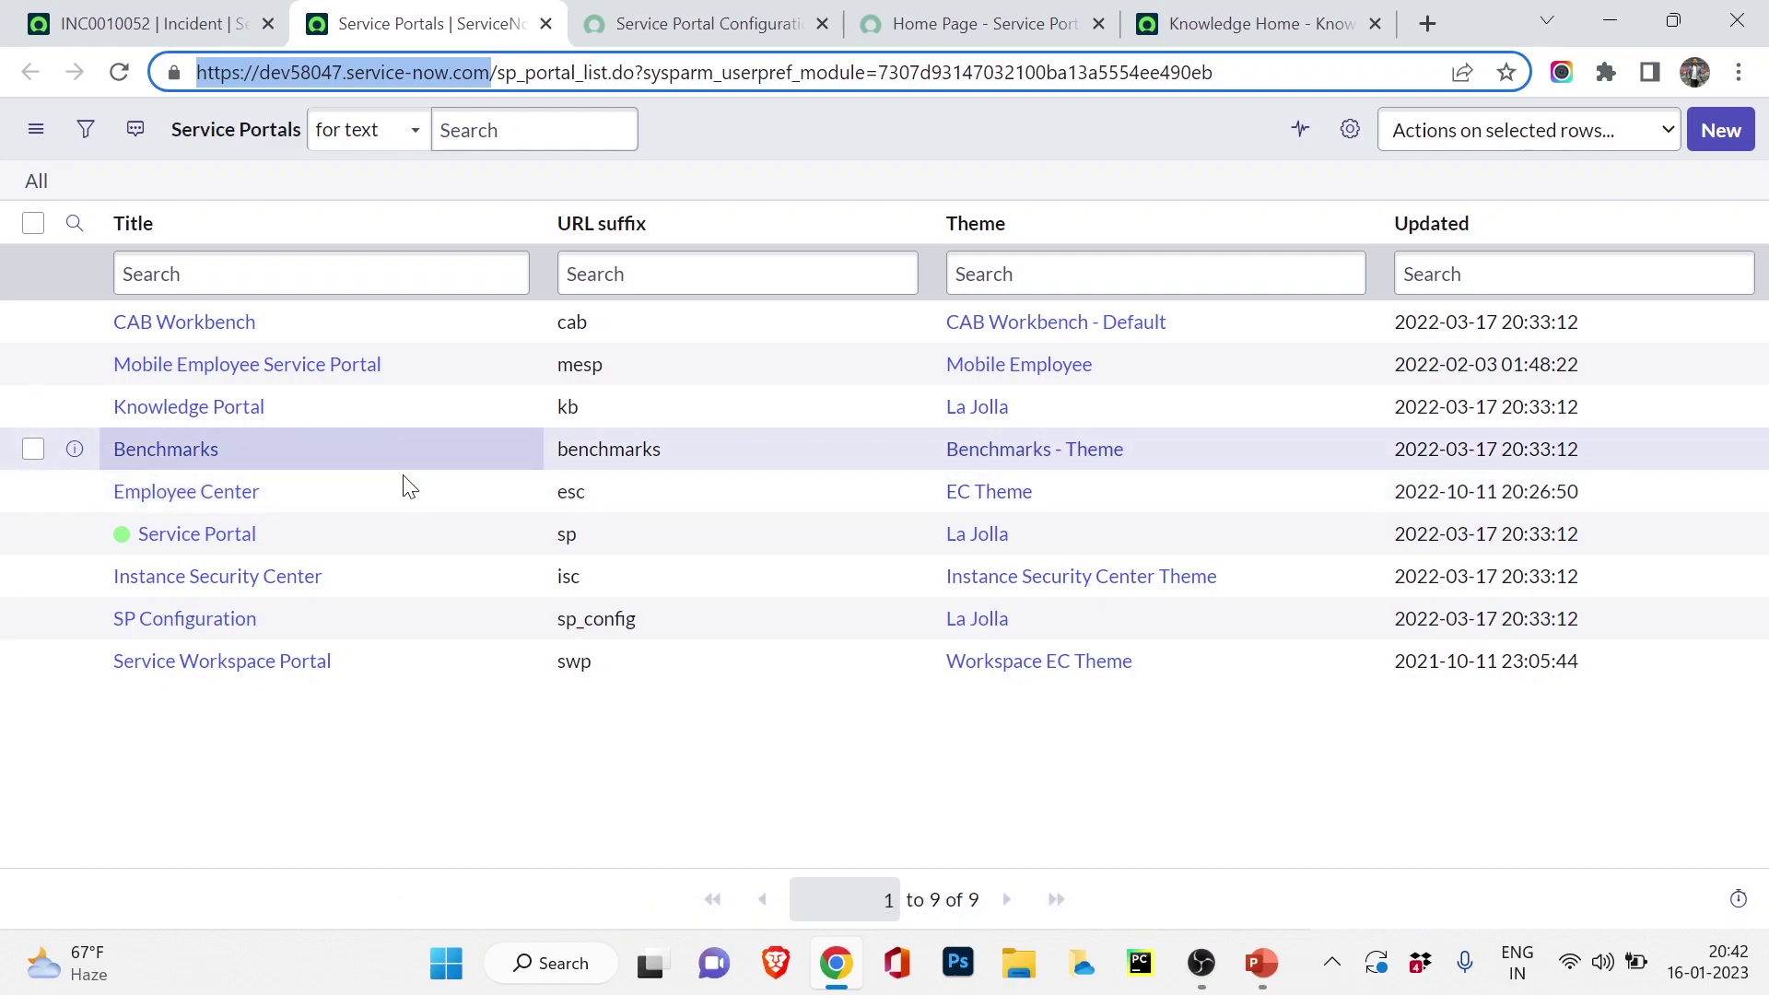
Open the Branding Editor in a new tab from the Service Portal Configuration page
click(653, 15)
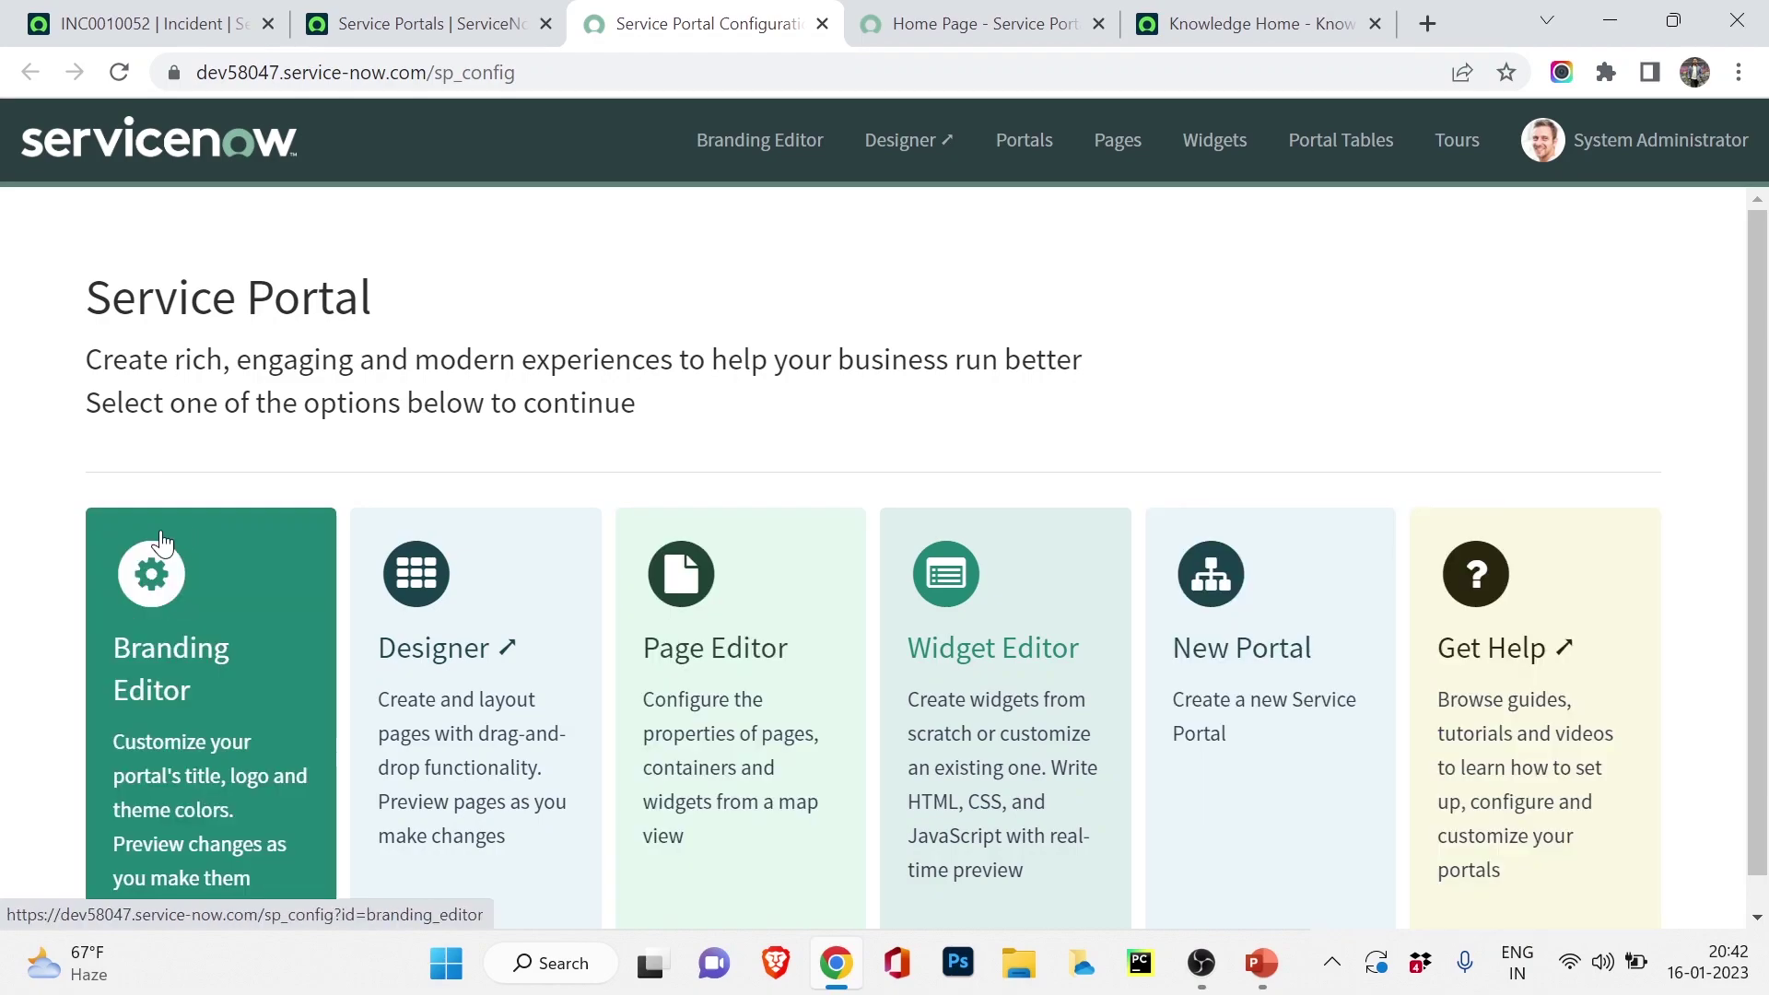
ctrl+click(200, 682)
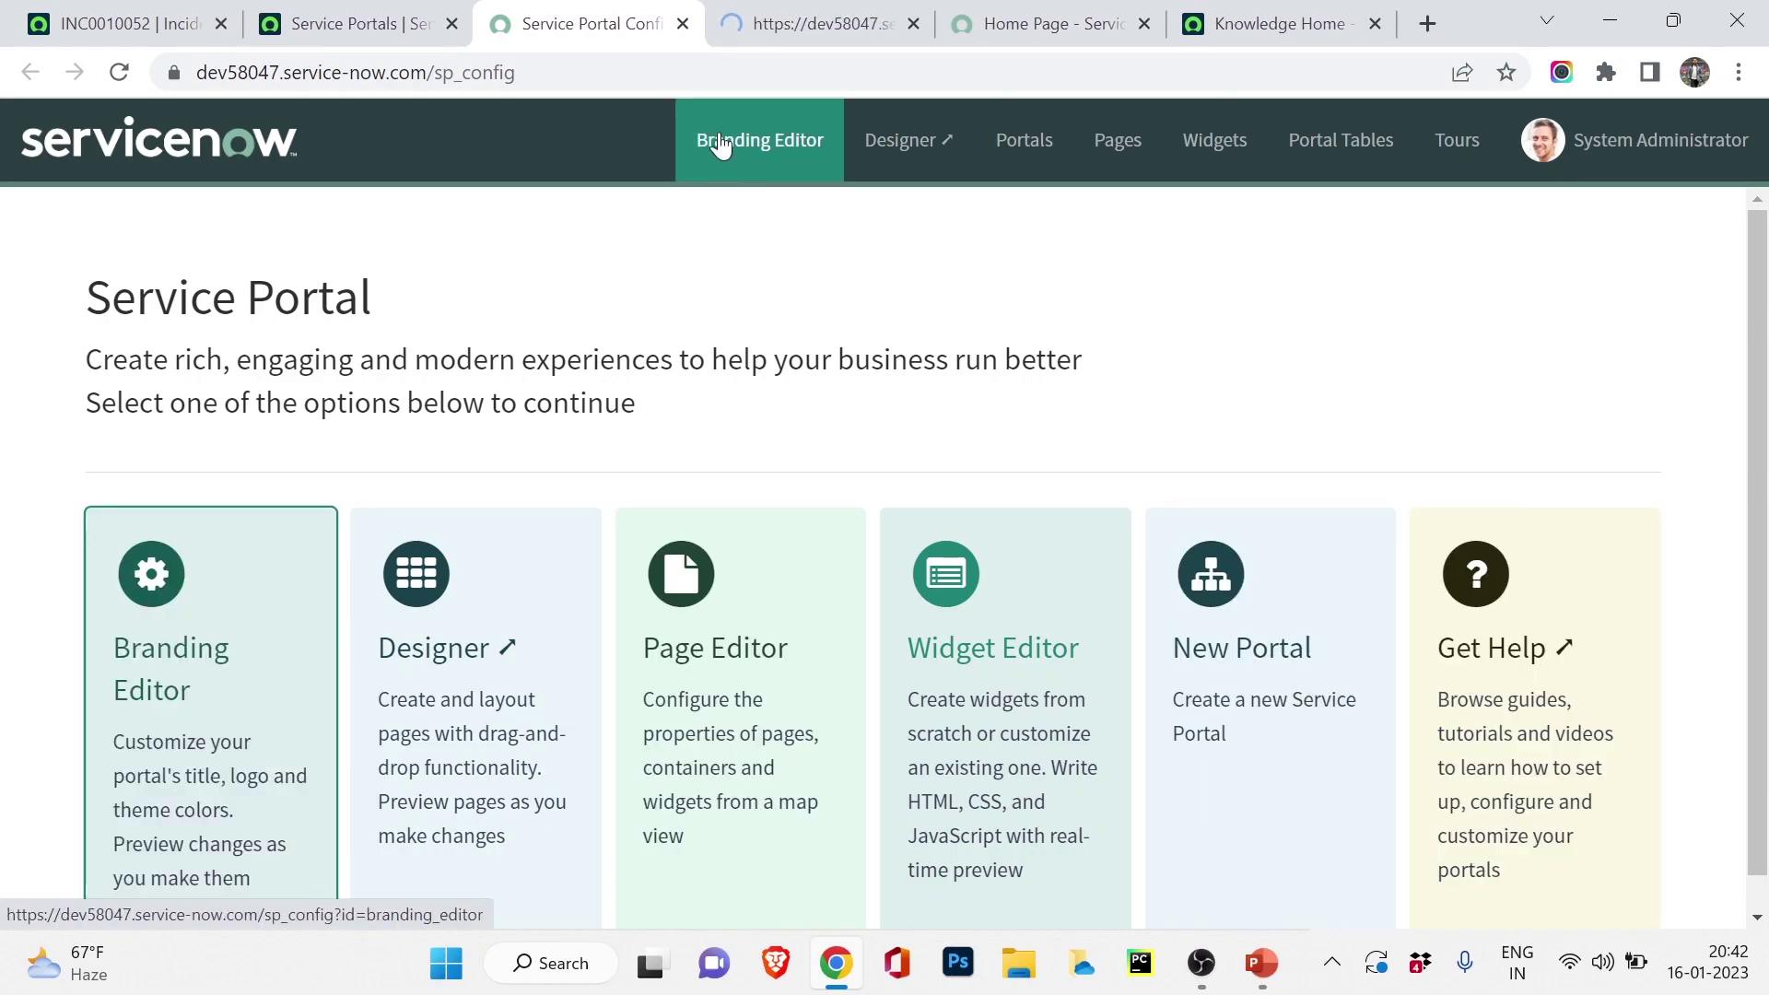
click(853, 16)
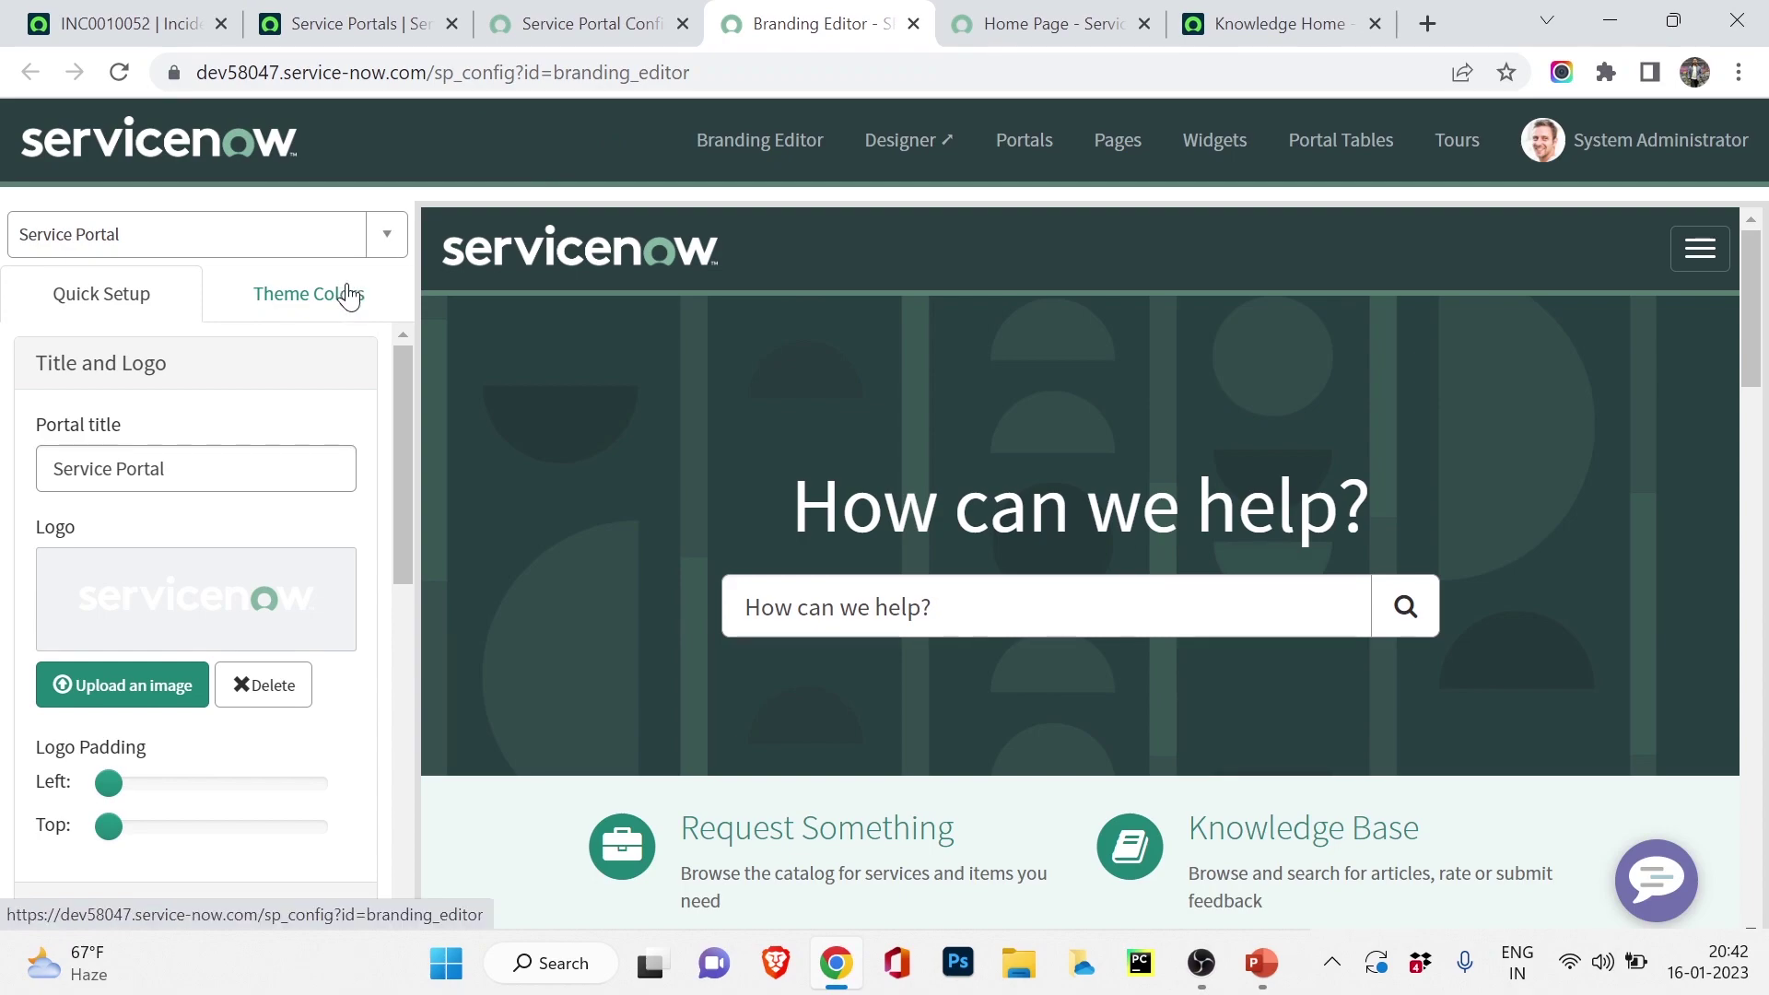
Review the portals available for branding in the Branding Editor, keeping Service Portal selected
click(396, 236)
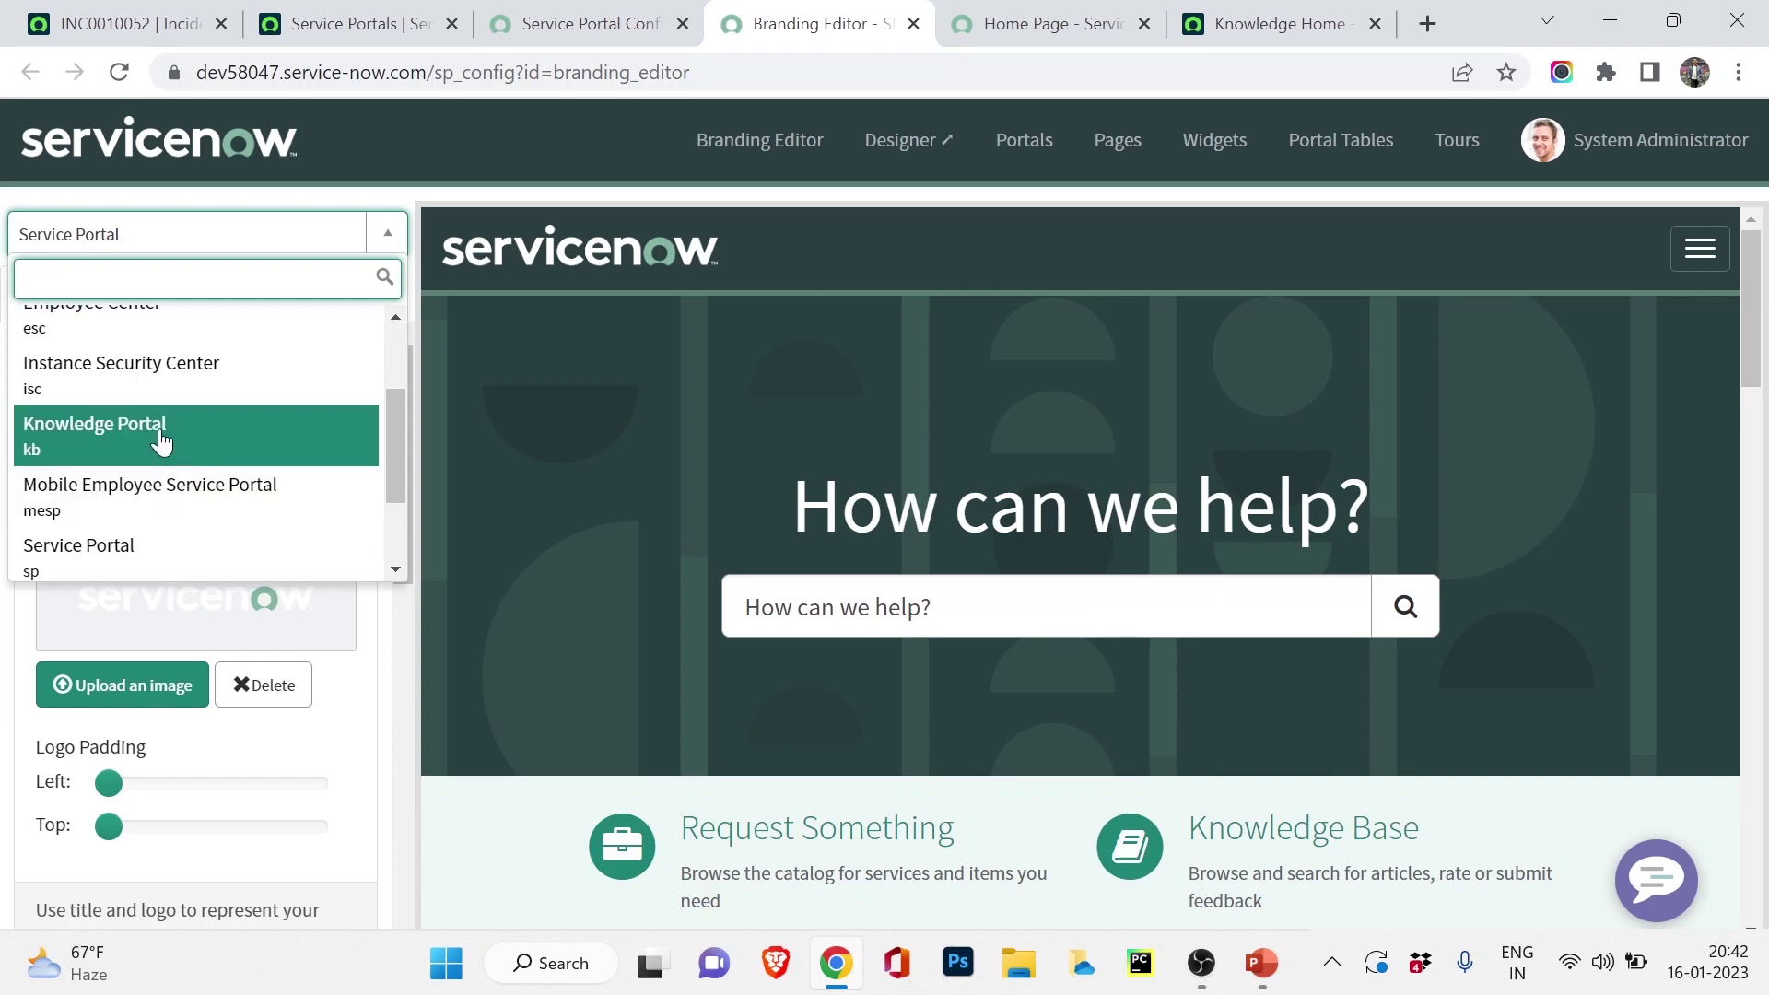
scroll(156, 443, up, 3)
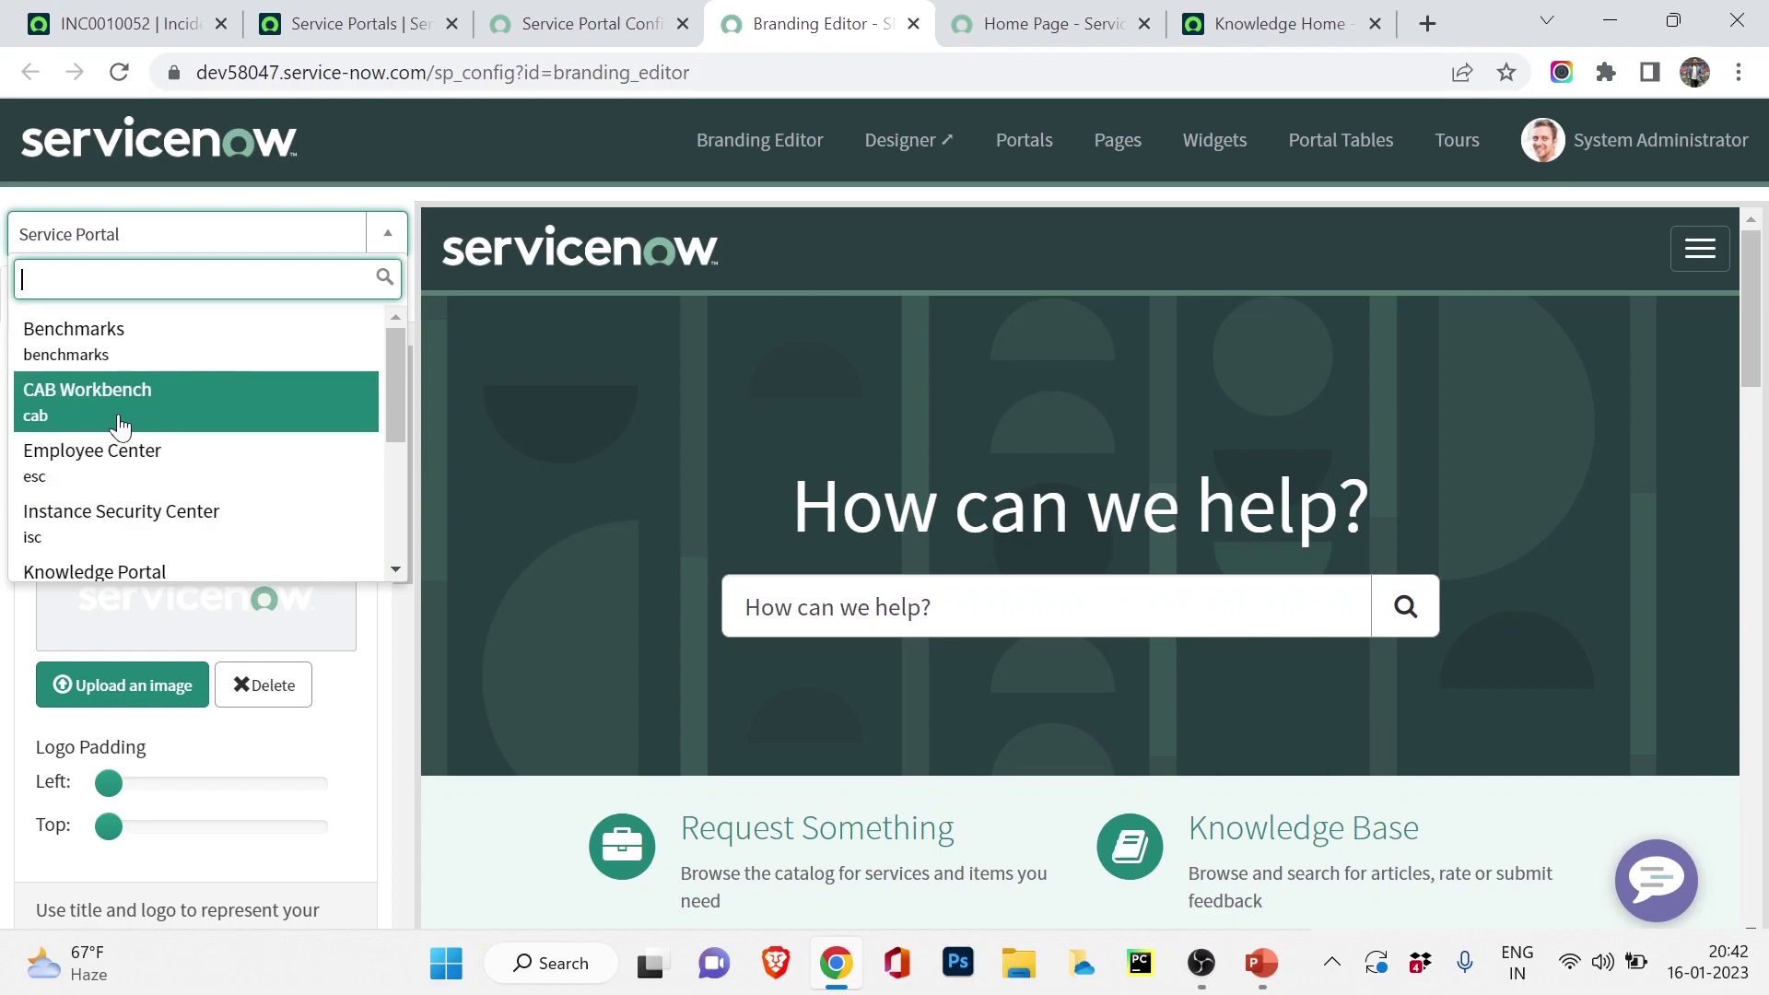
click(540, 135)
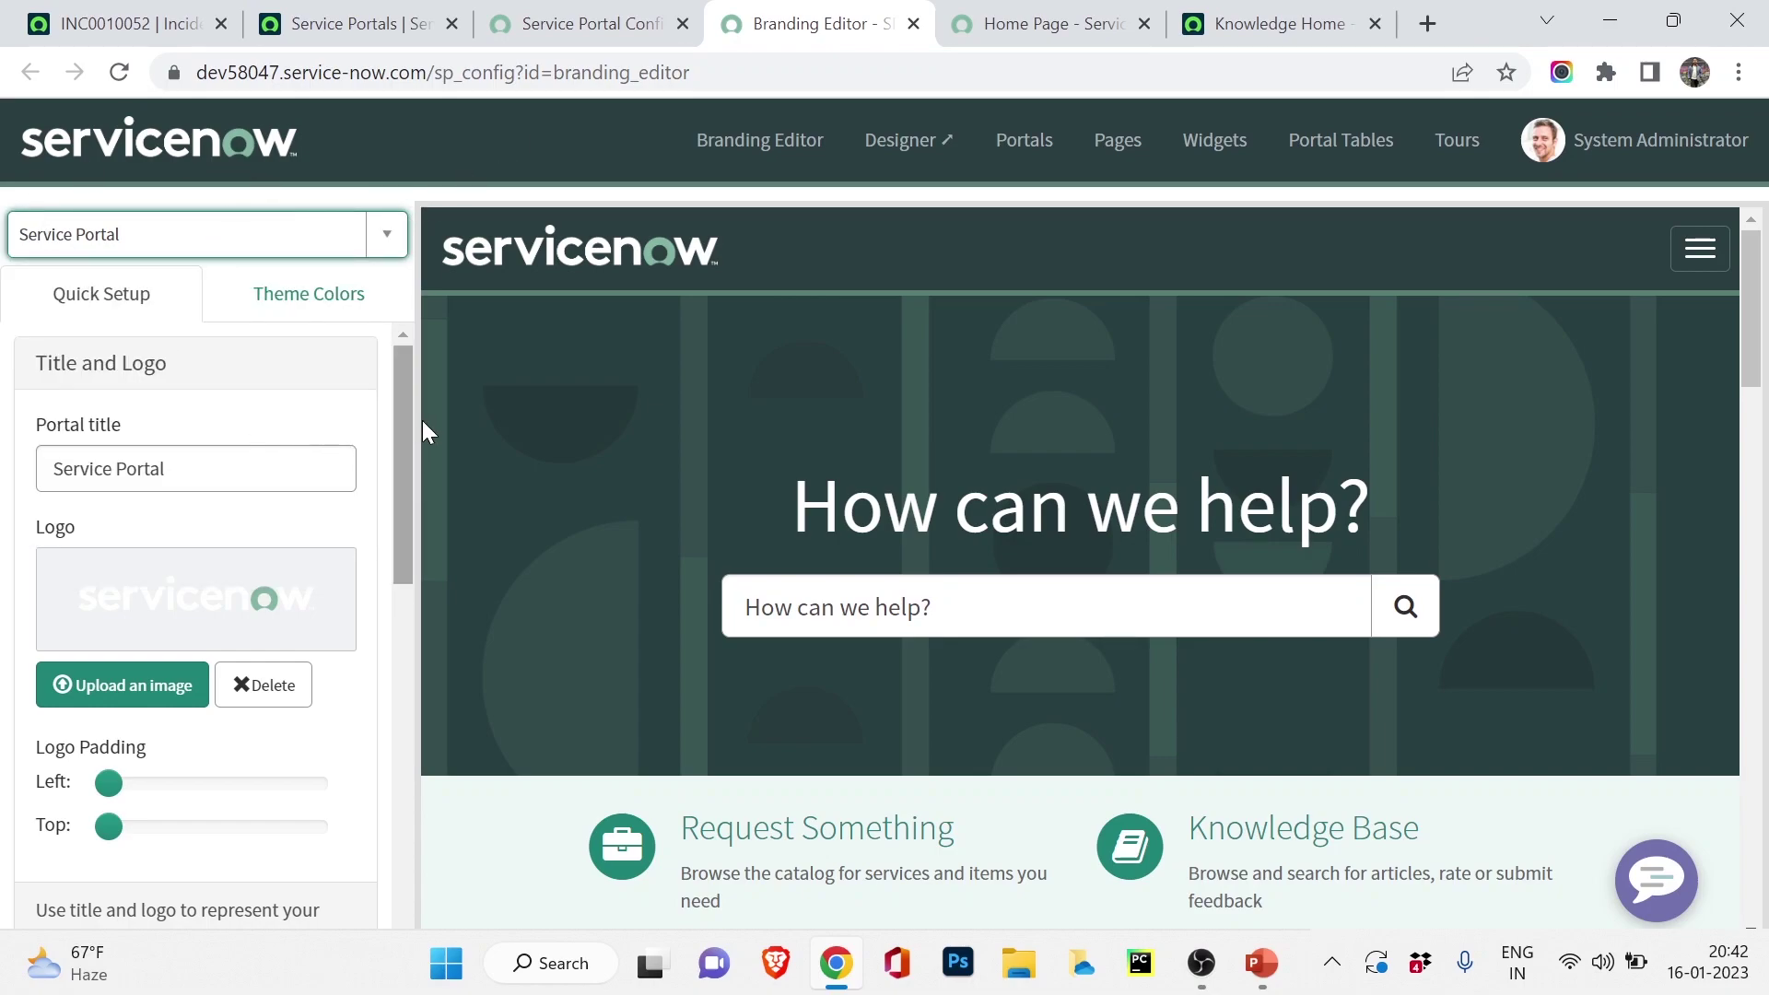
Set the Service Portal's title to Techwithpri in the Quick Setup branding settings
click(194, 470)
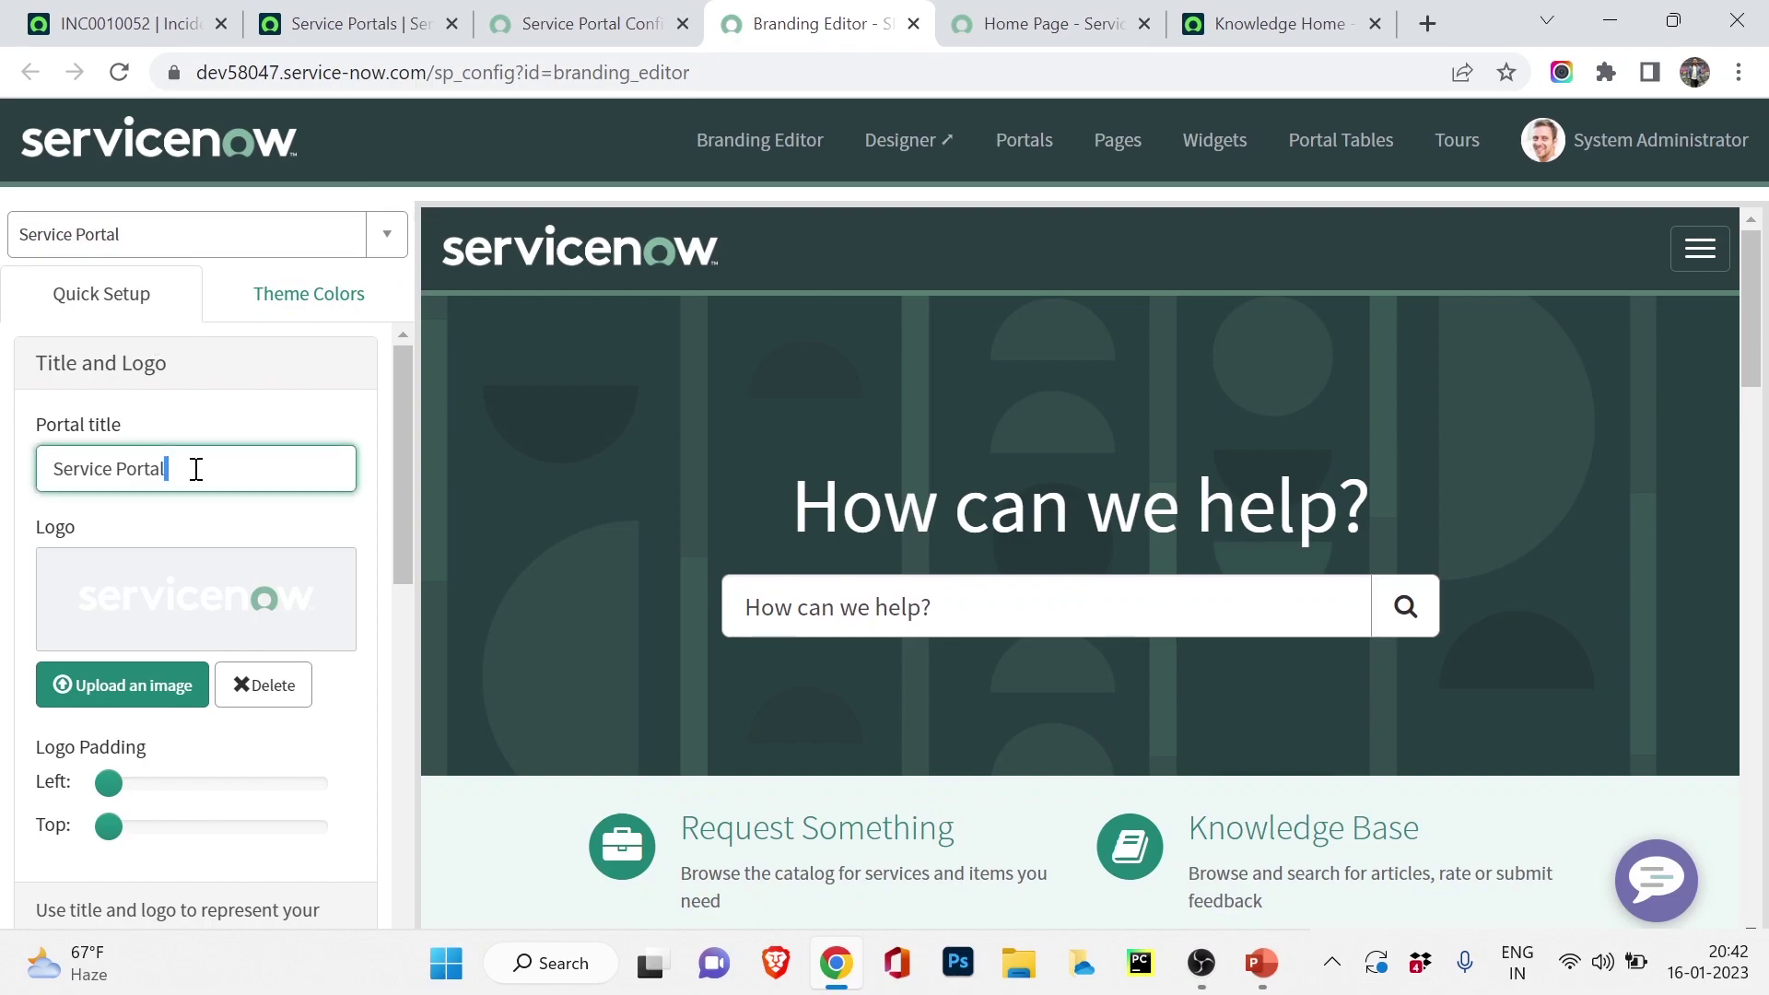
key(ctrl+a)
text(Te)
click(404, 398)
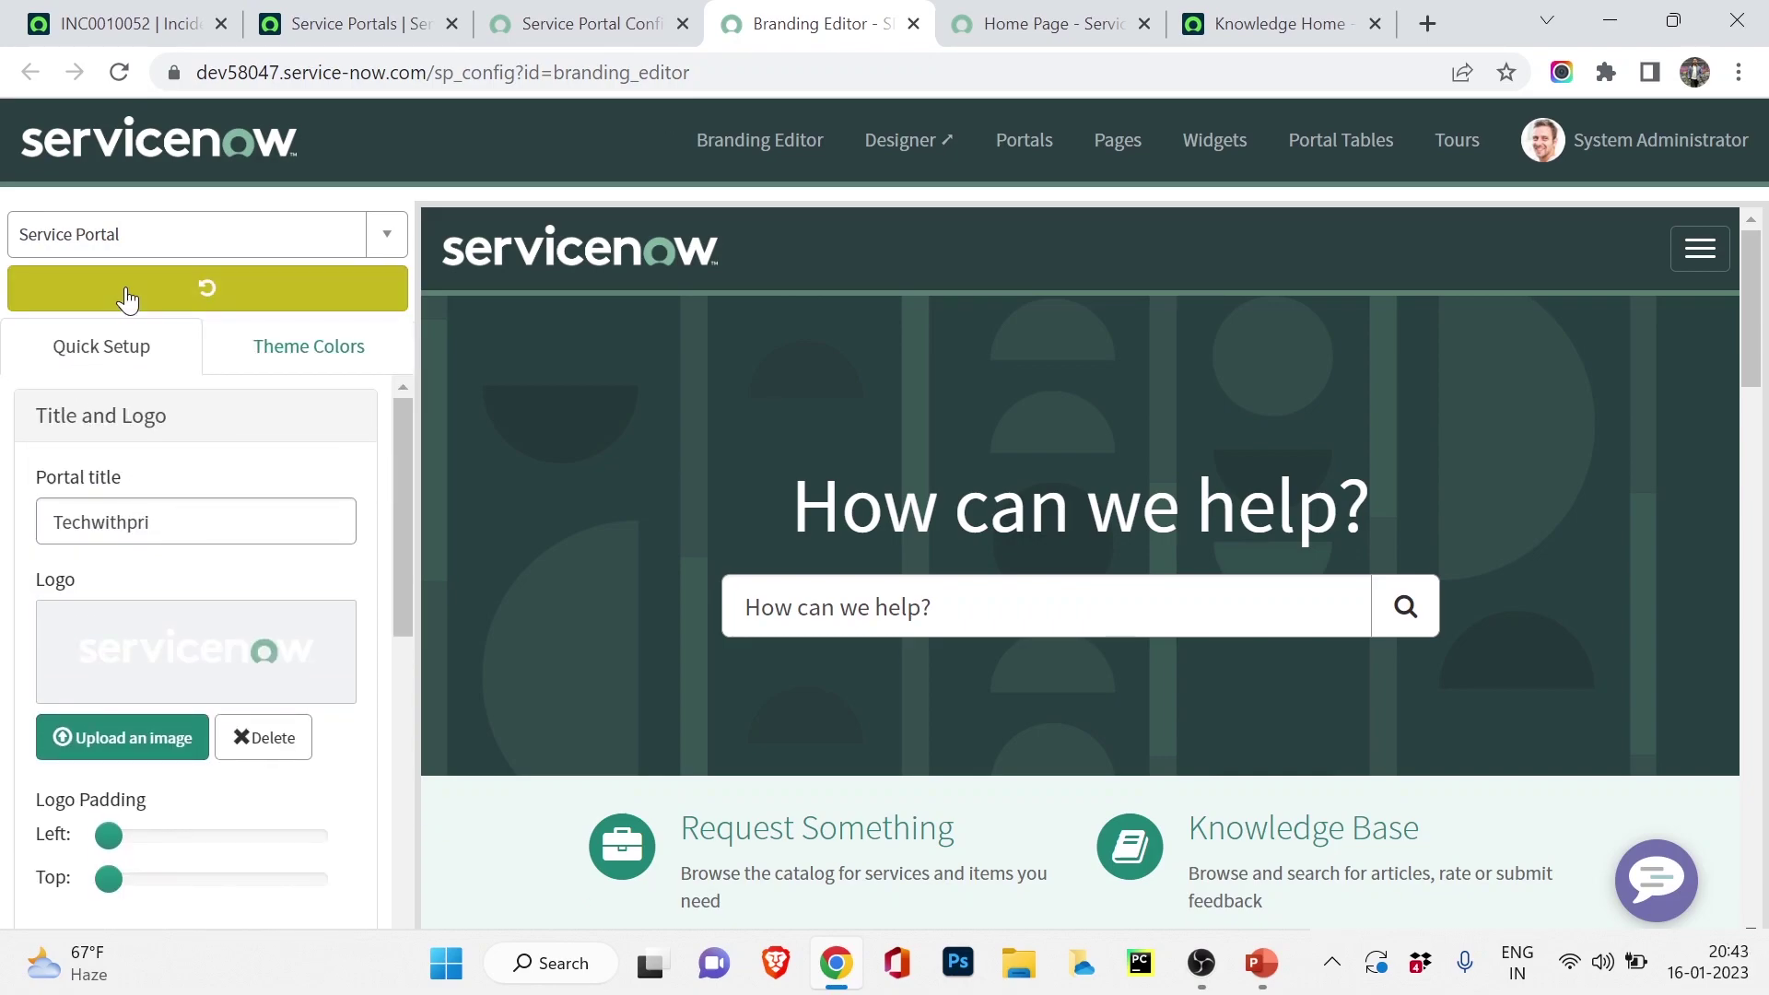
Upload a custom Techwithpri logo for the portal and replace it with Facebook Profile Picture.png
click(75, 735)
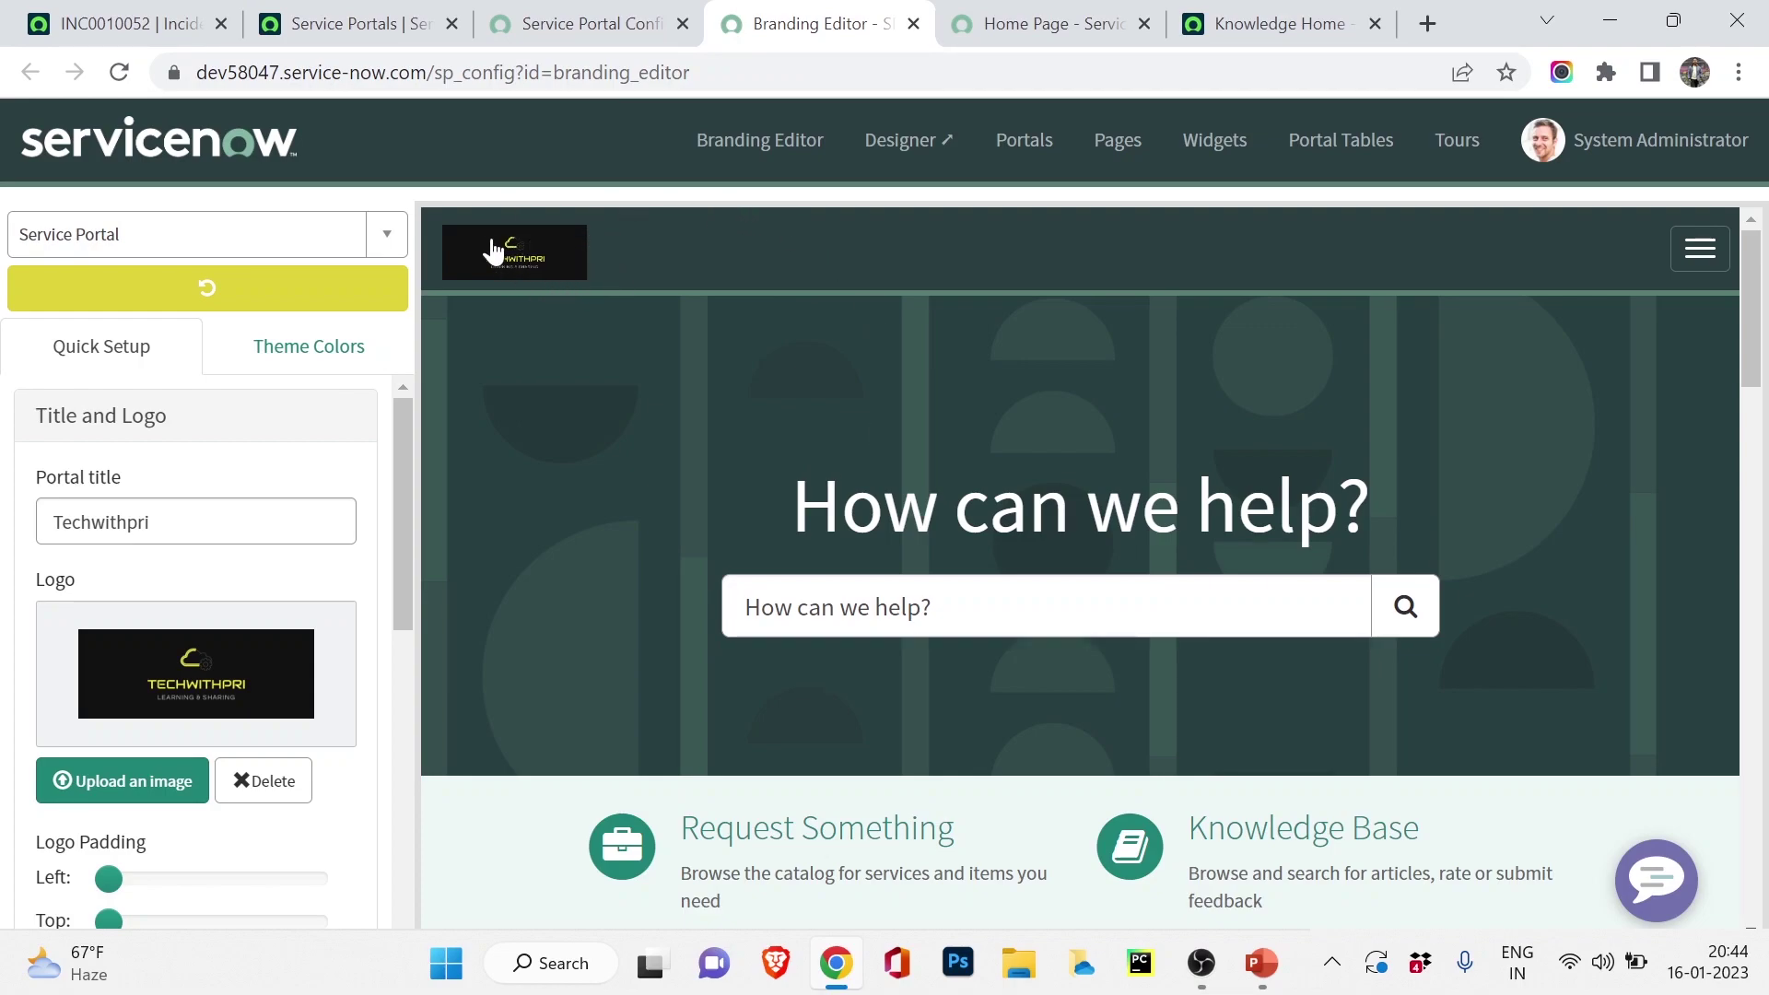
click(169, 798)
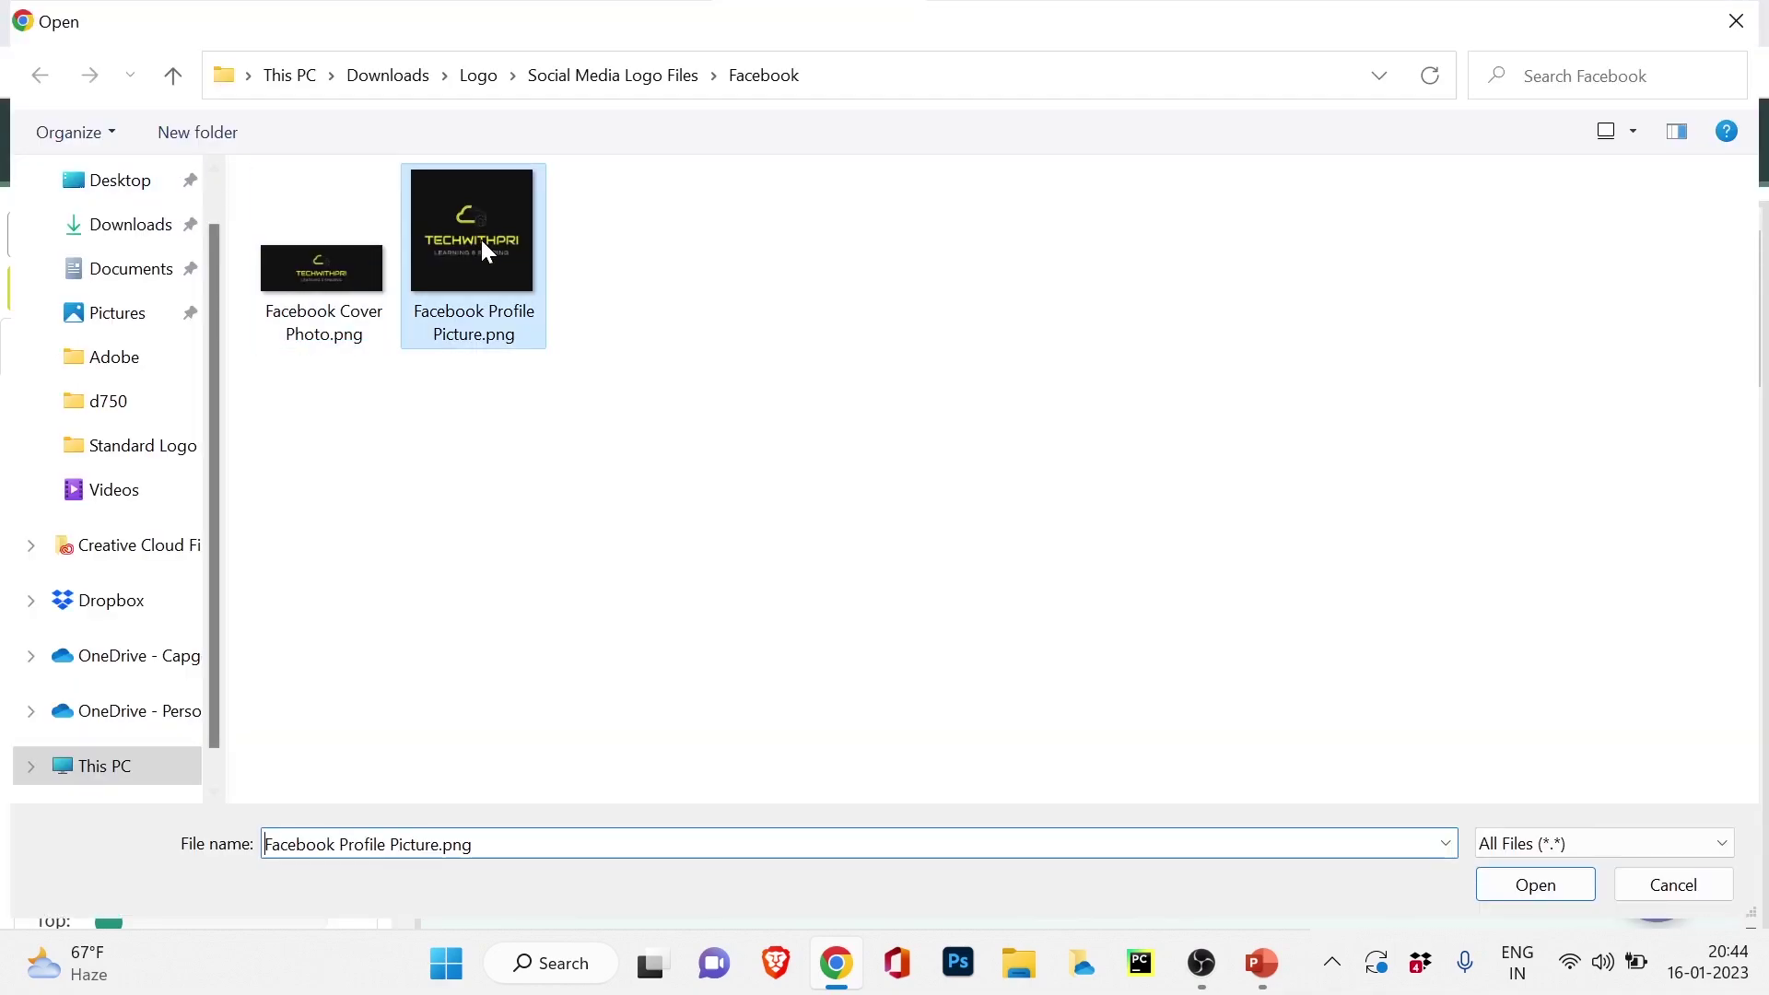
double_click(481, 244)
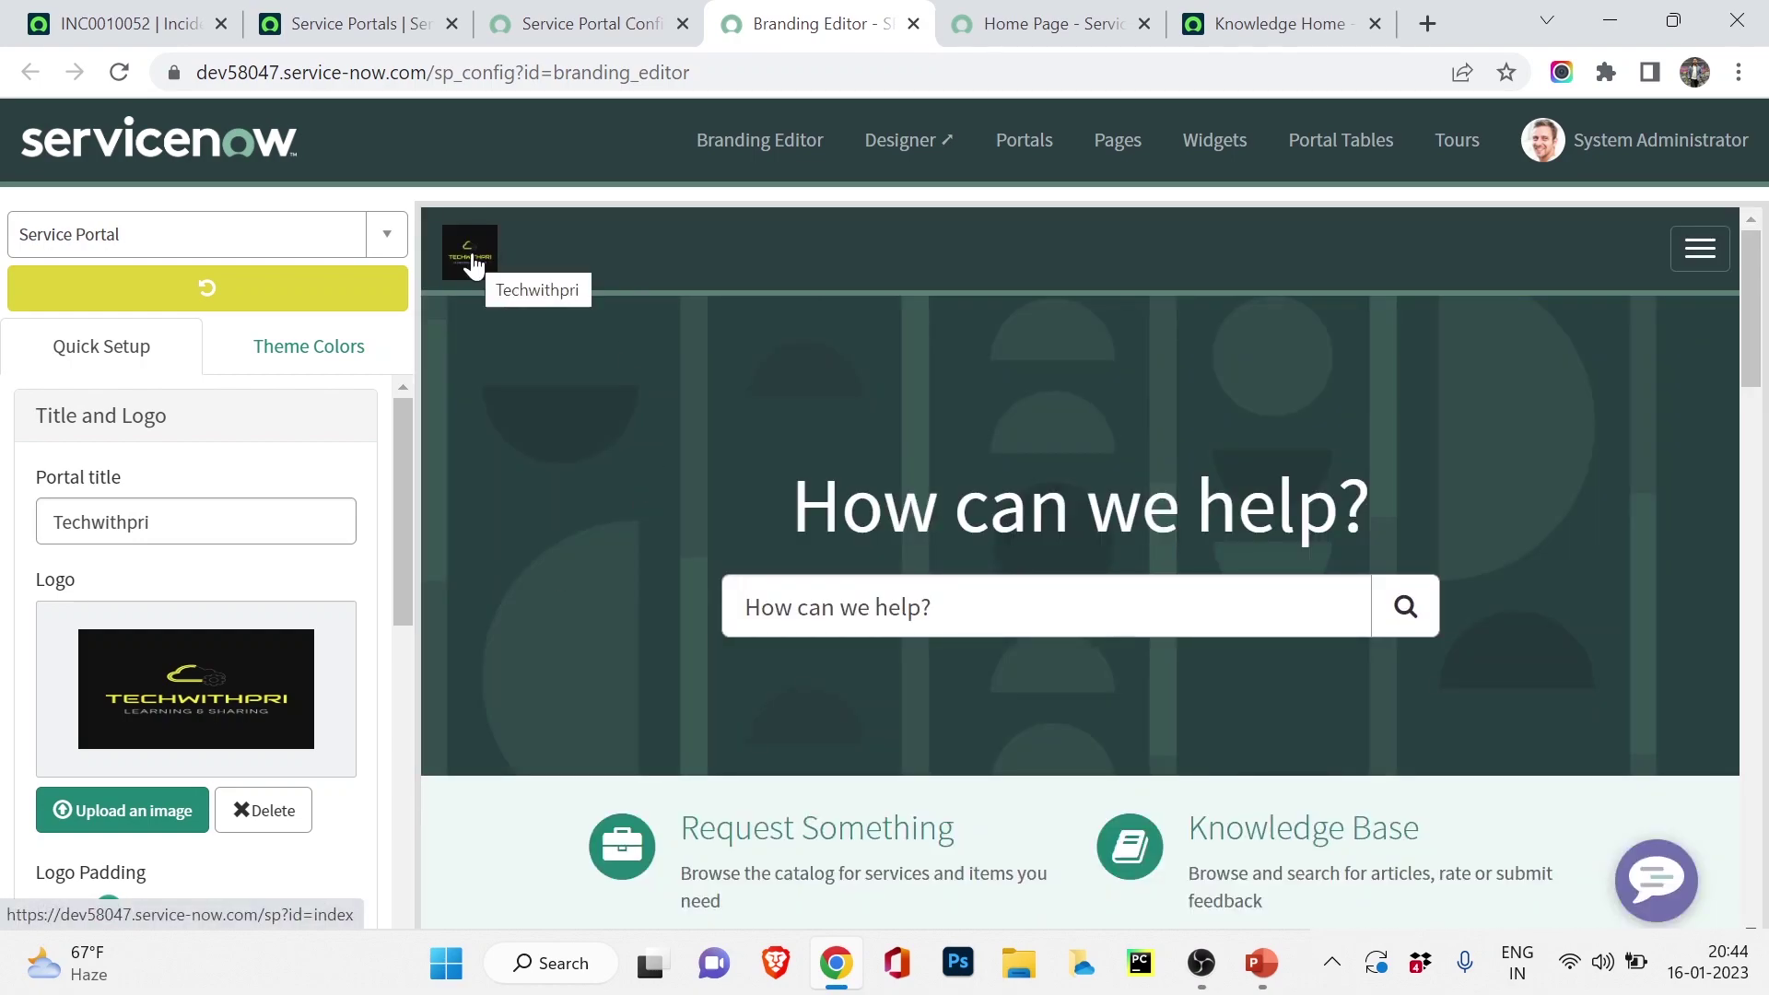
Increase the portal logo's left and top padding to slightly past the middle of their ranges in Quick Setup
scroll(361, 503, down, 3)
scroll(359, 507, down, 2)
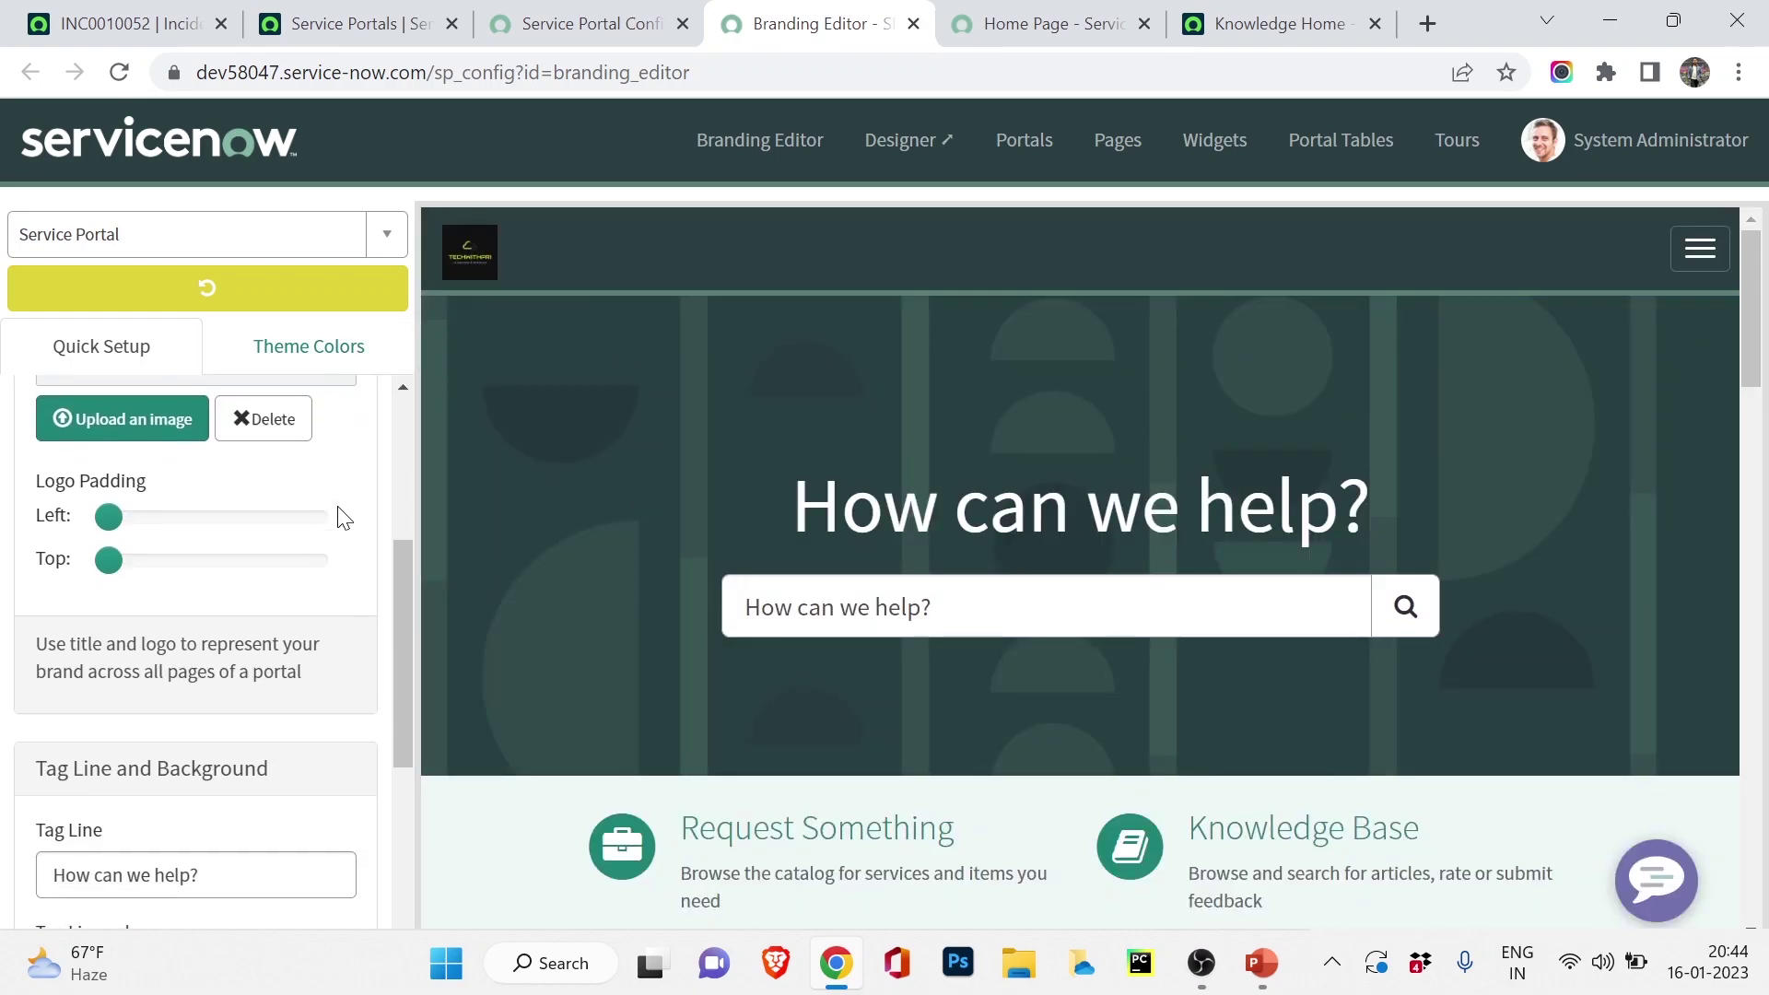
mouse_move(249, 545)
scroll(256, 547, down, 6)
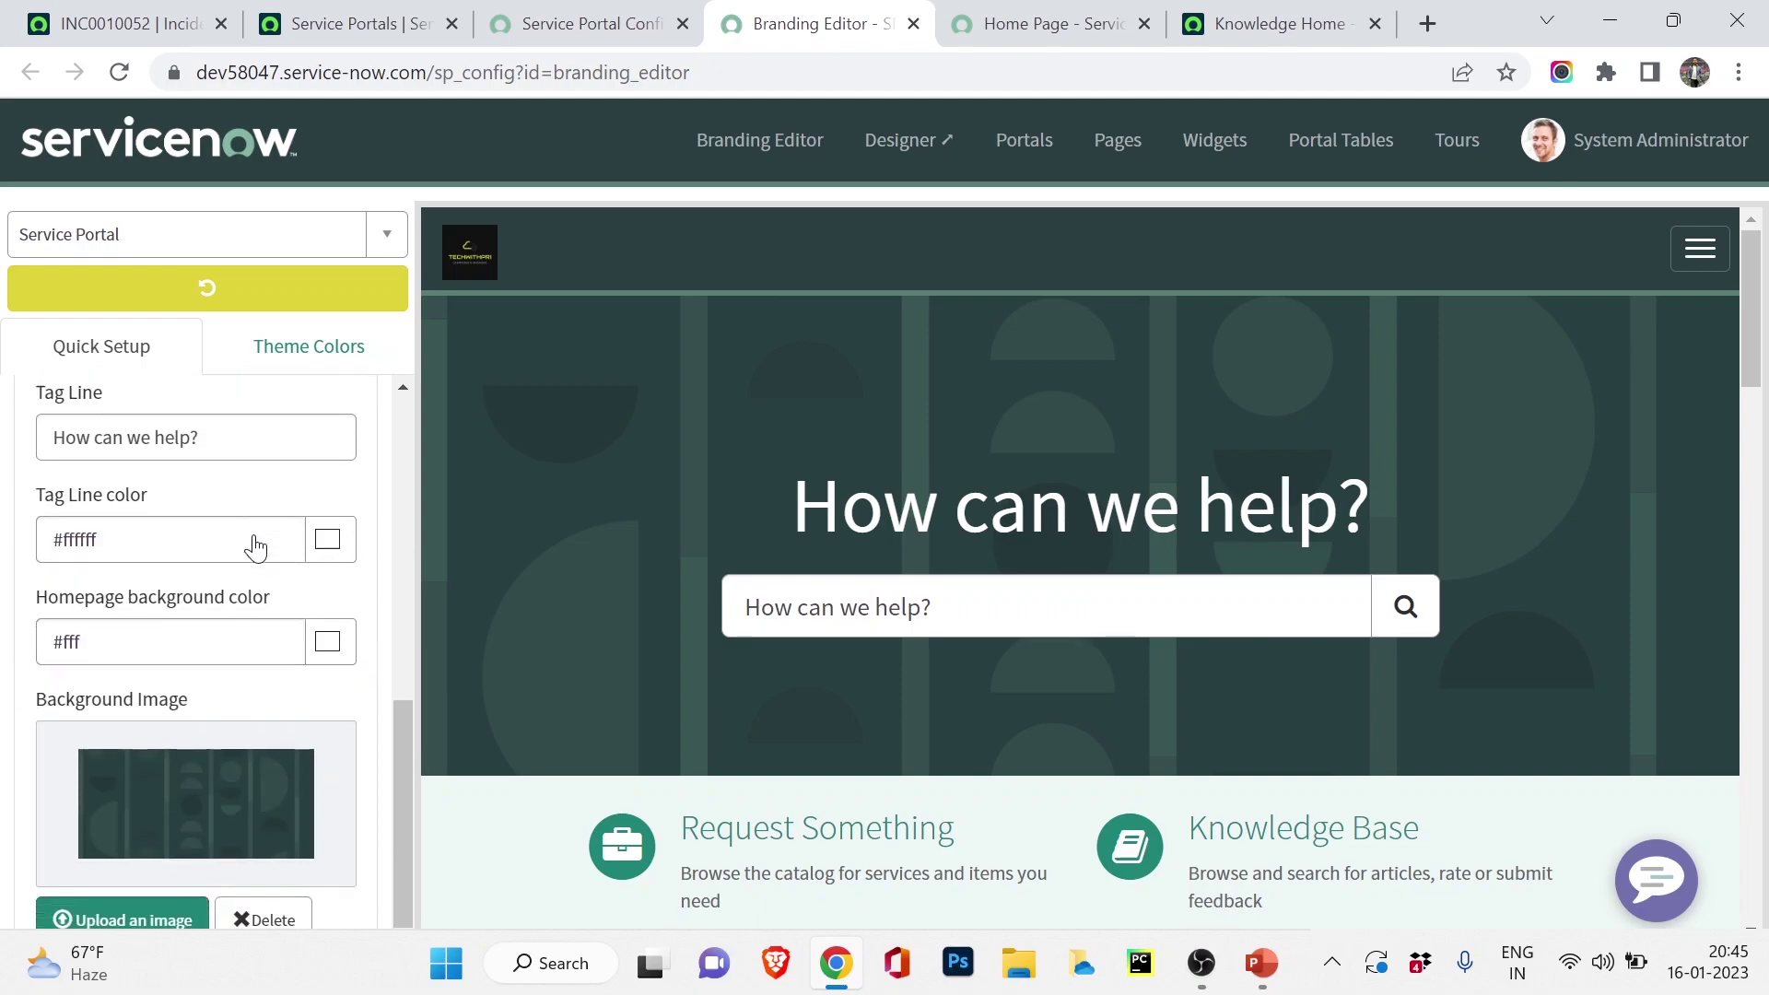
scroll(304, 530, up, 7)
scroll(309, 539, up, 3)
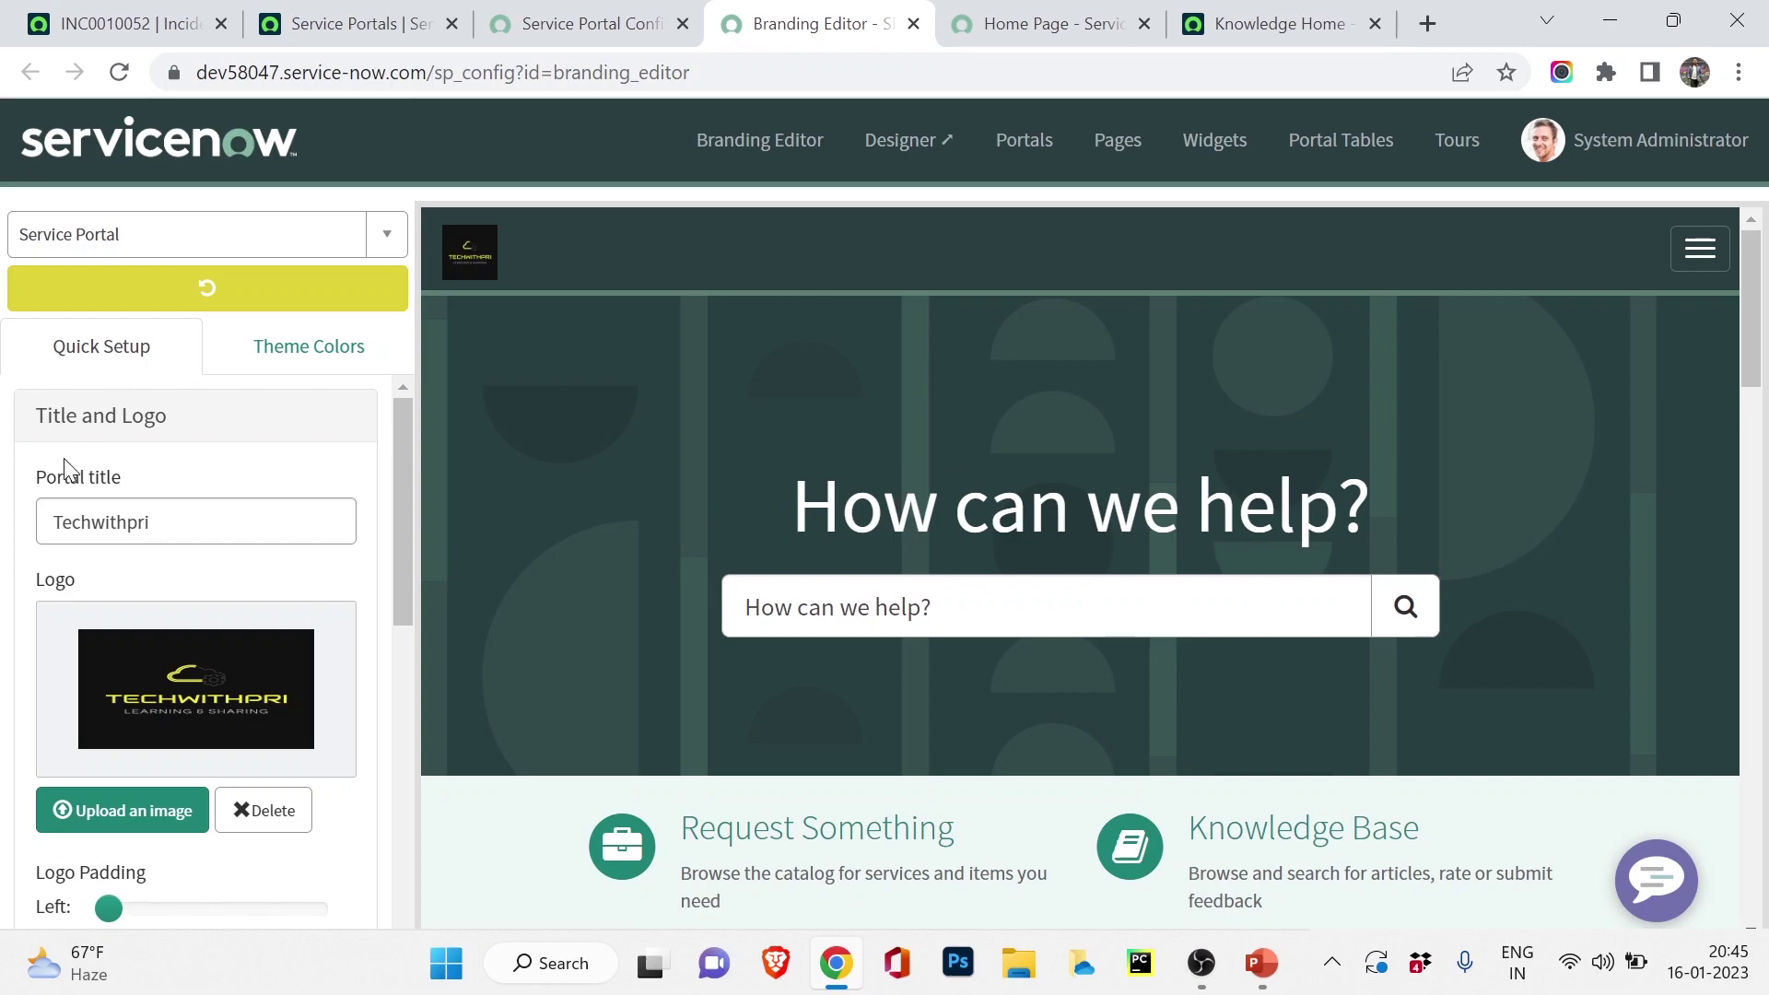
scroll(83, 429, down, 5)
scroll(123, 553, up, 1)
drag(111, 495, 254, 550)
click(225, 495)
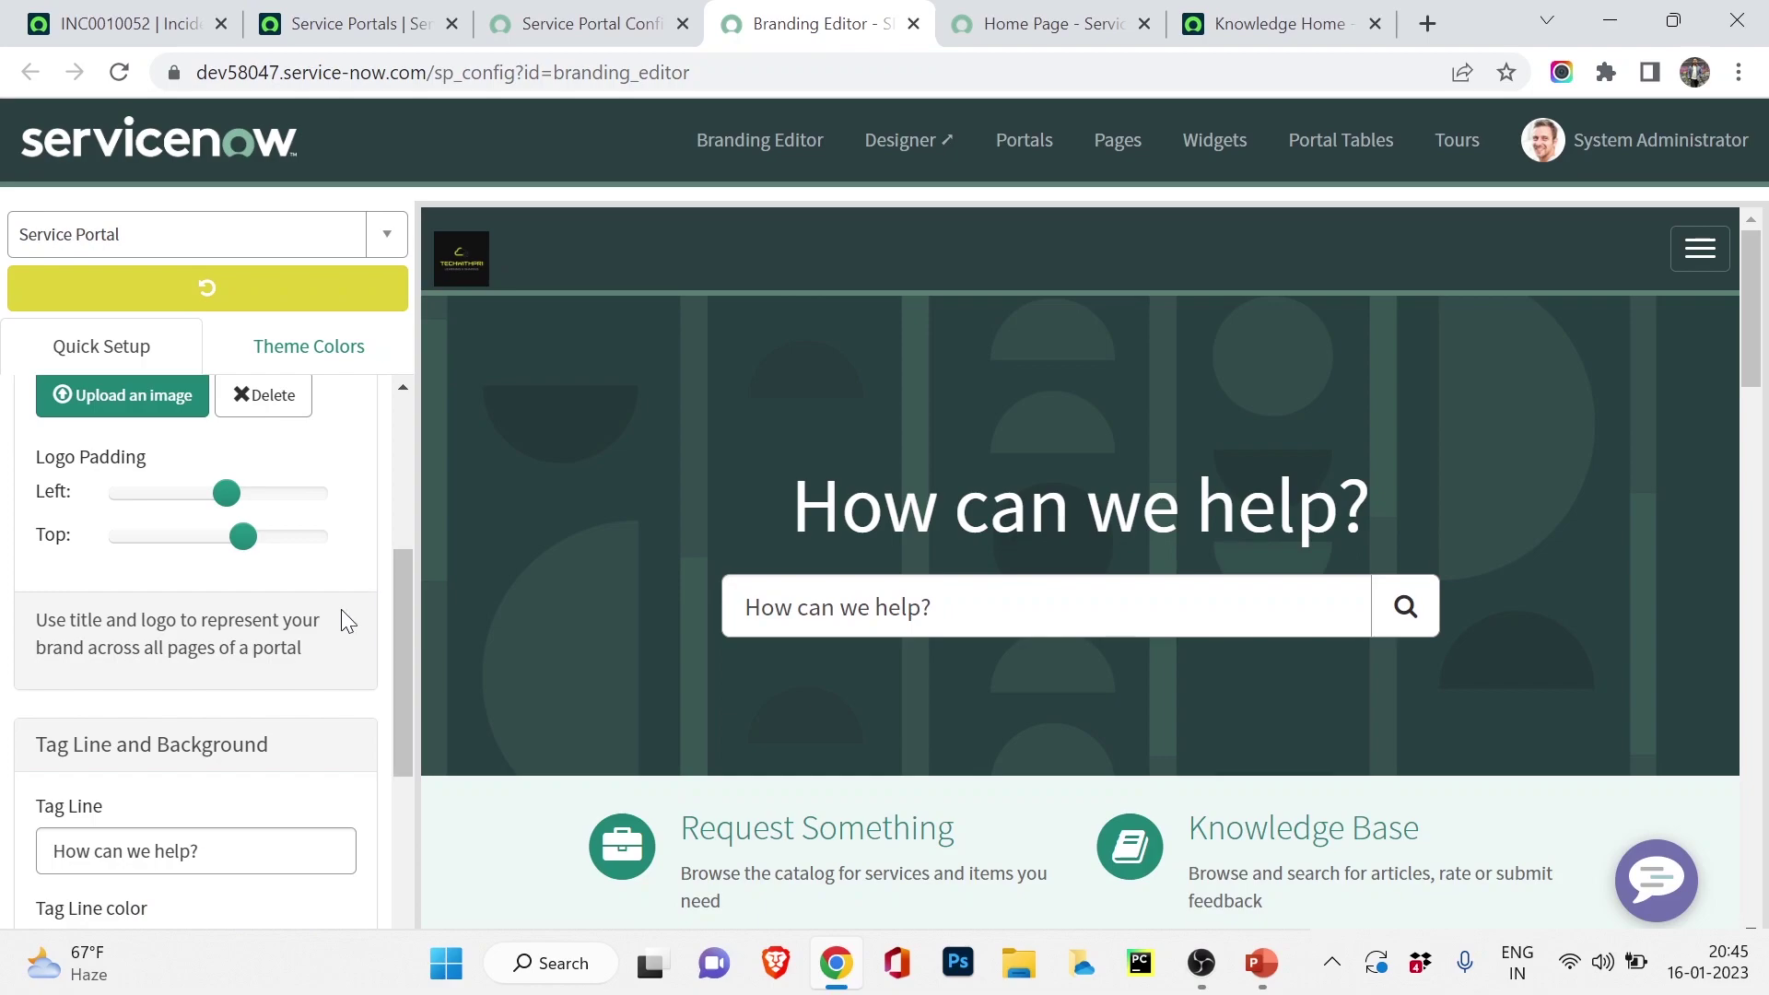
Review the portal preview and the tag line, colour and background image settings in Quick Setup
scroll(678, 605, down, 5)
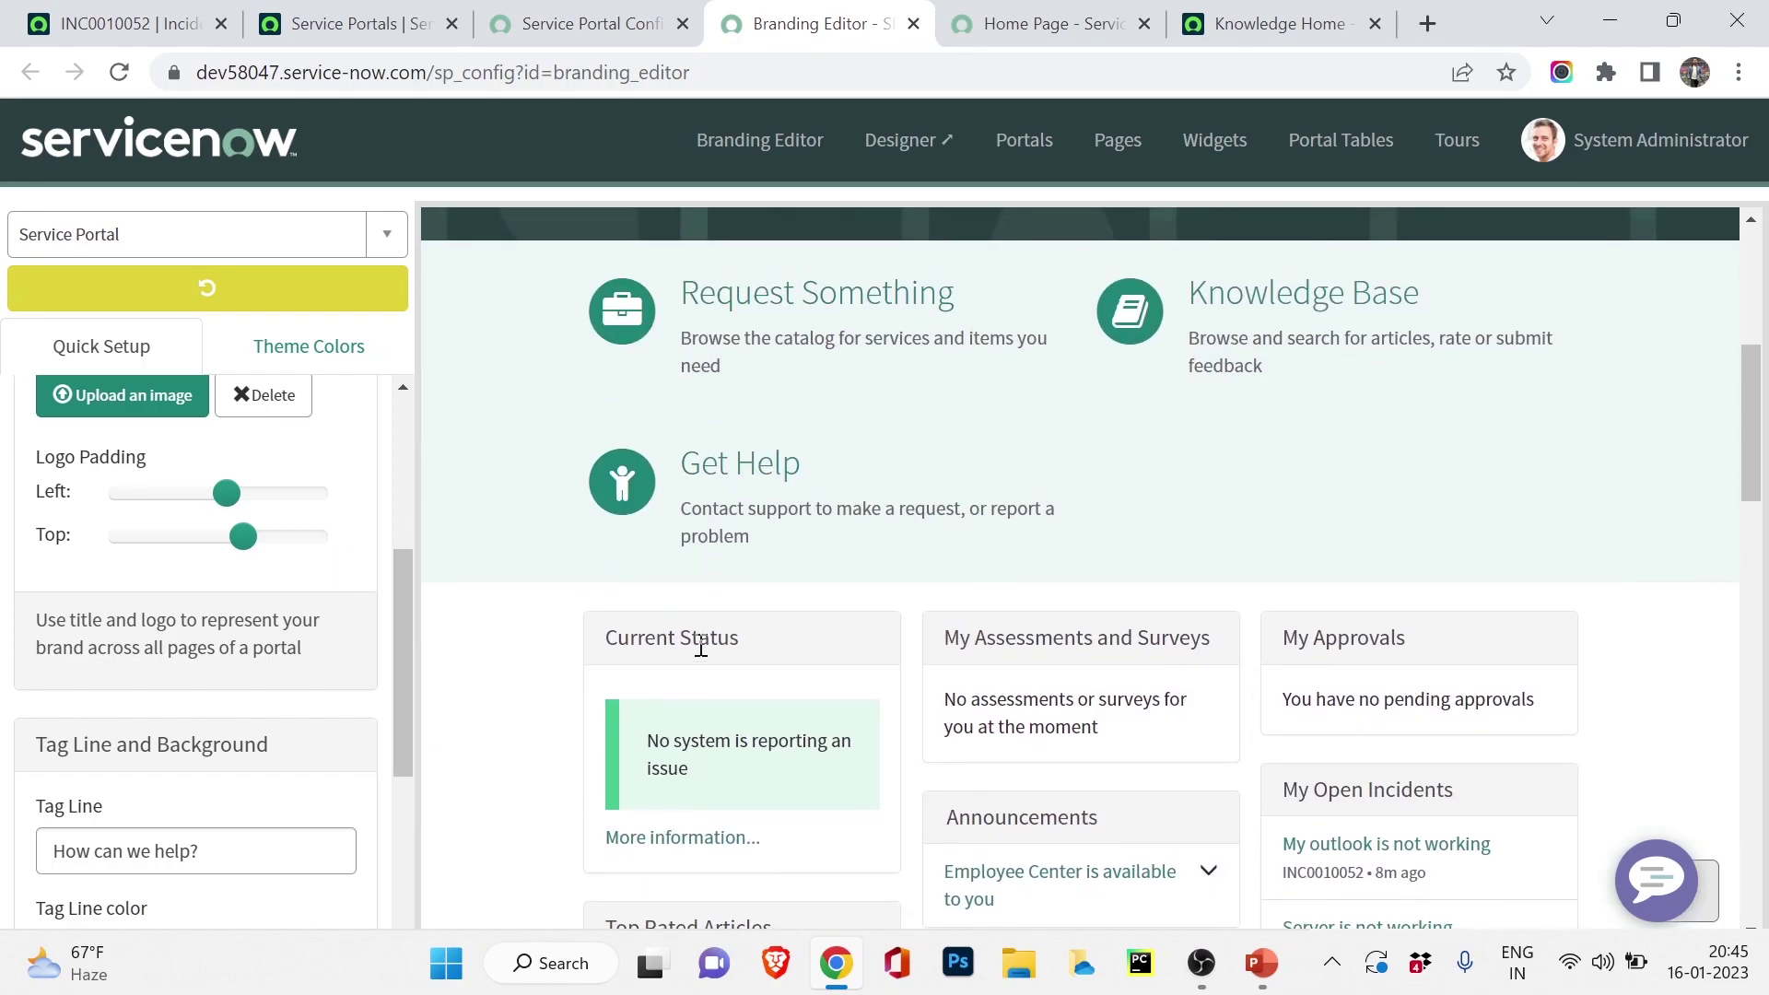
scroll(671, 636, up, 4)
scroll(659, 561, up, 2)
scroll(322, 581, up, 5)
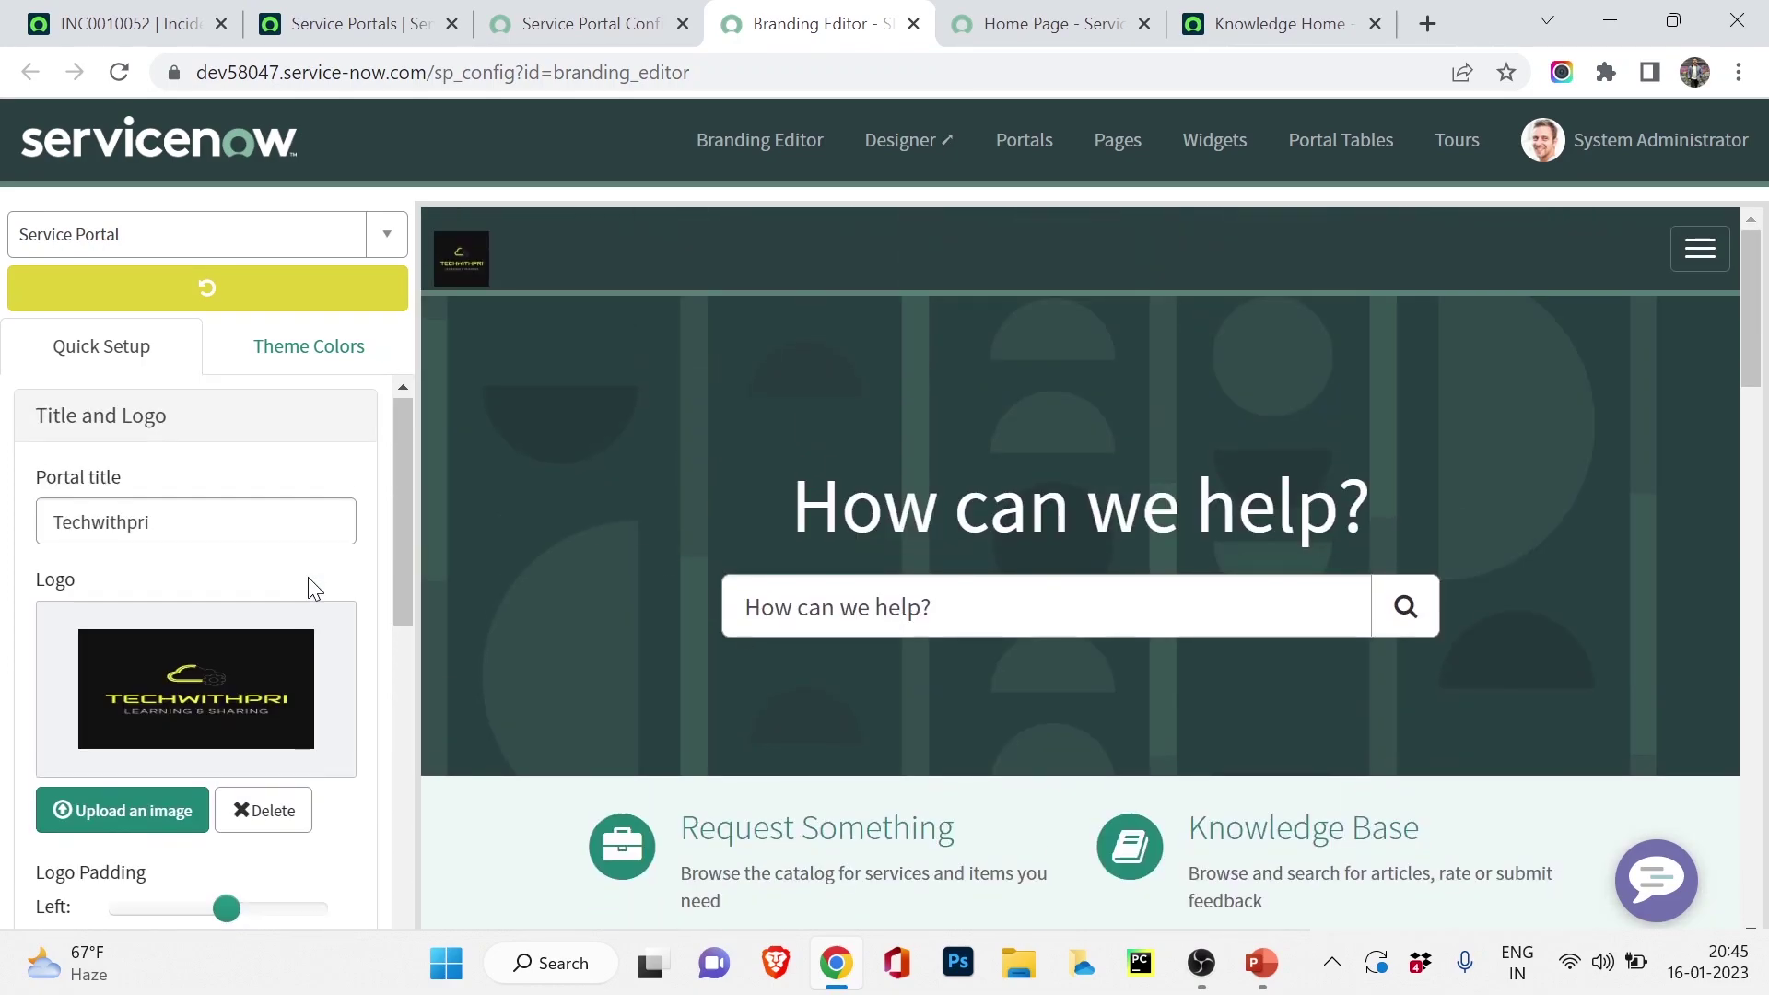
scroll(313, 587, down, 10)
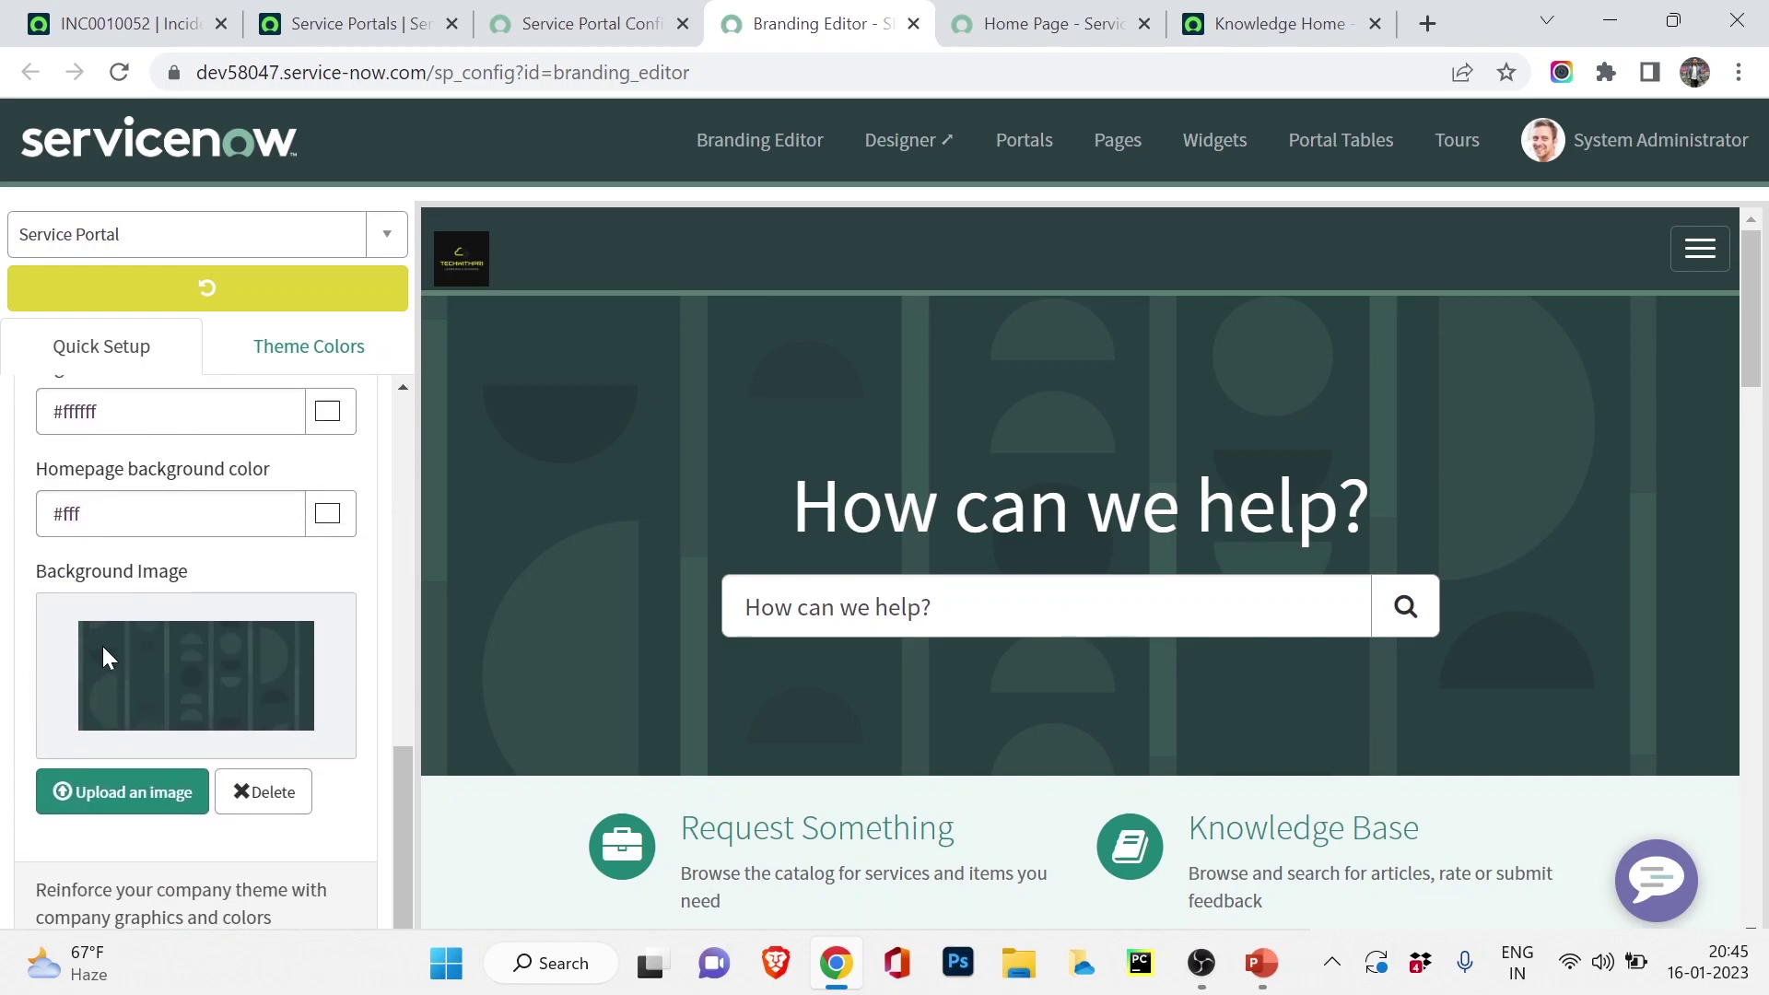
scroll(102, 645, up, 10)
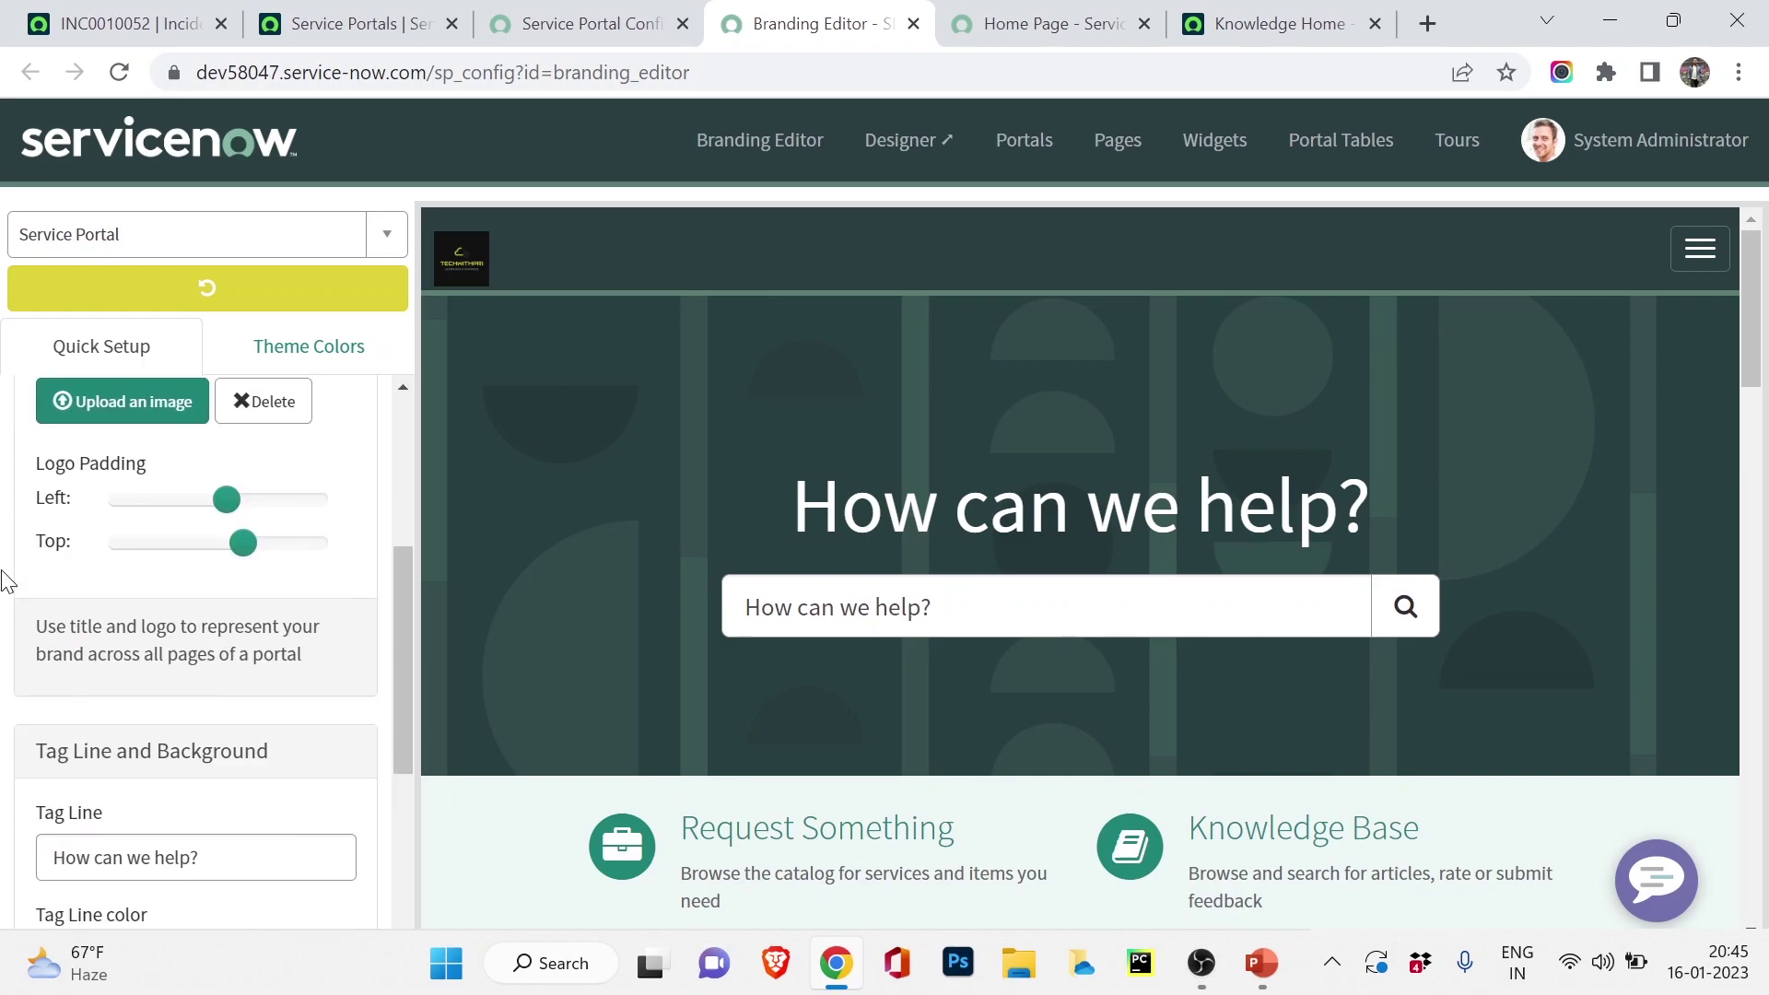
Examine the Theme Colors settings with their Theme Preview, and return to the Quick Setup settings
click(273, 368)
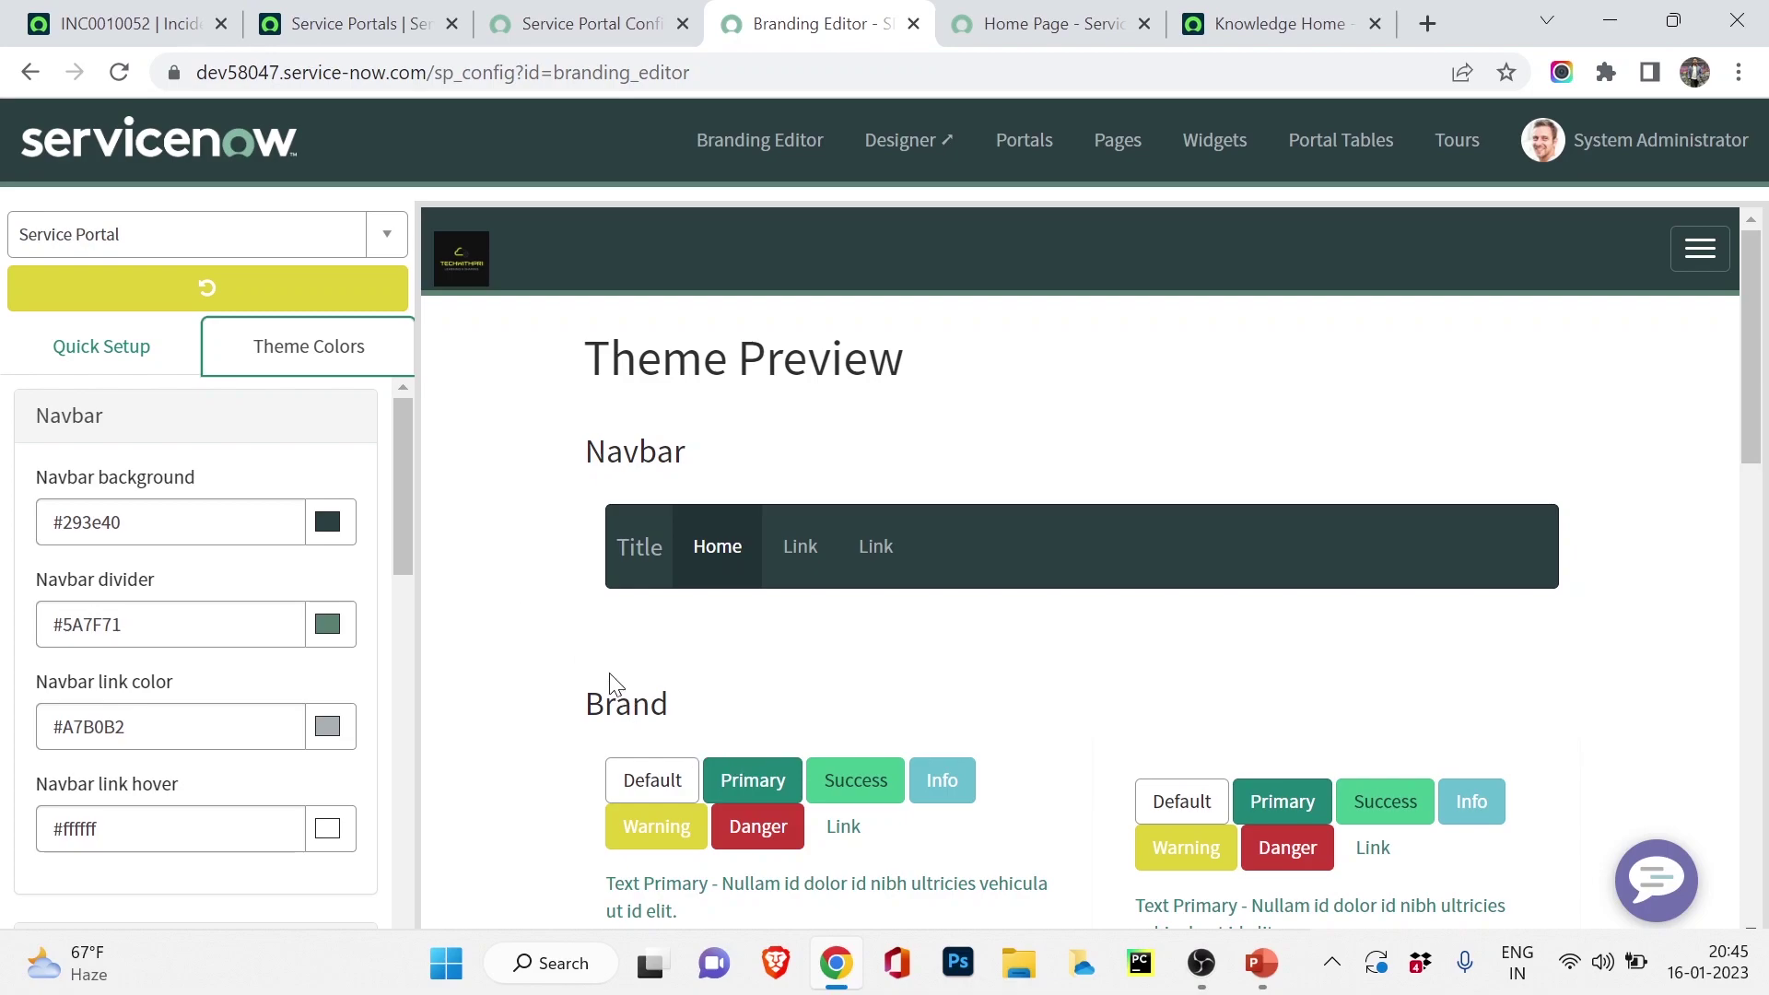
scroll(130, 590, down, 8)
scroll(127, 590, down, 4)
scroll(340, 663, up, 12)
click(62, 358)
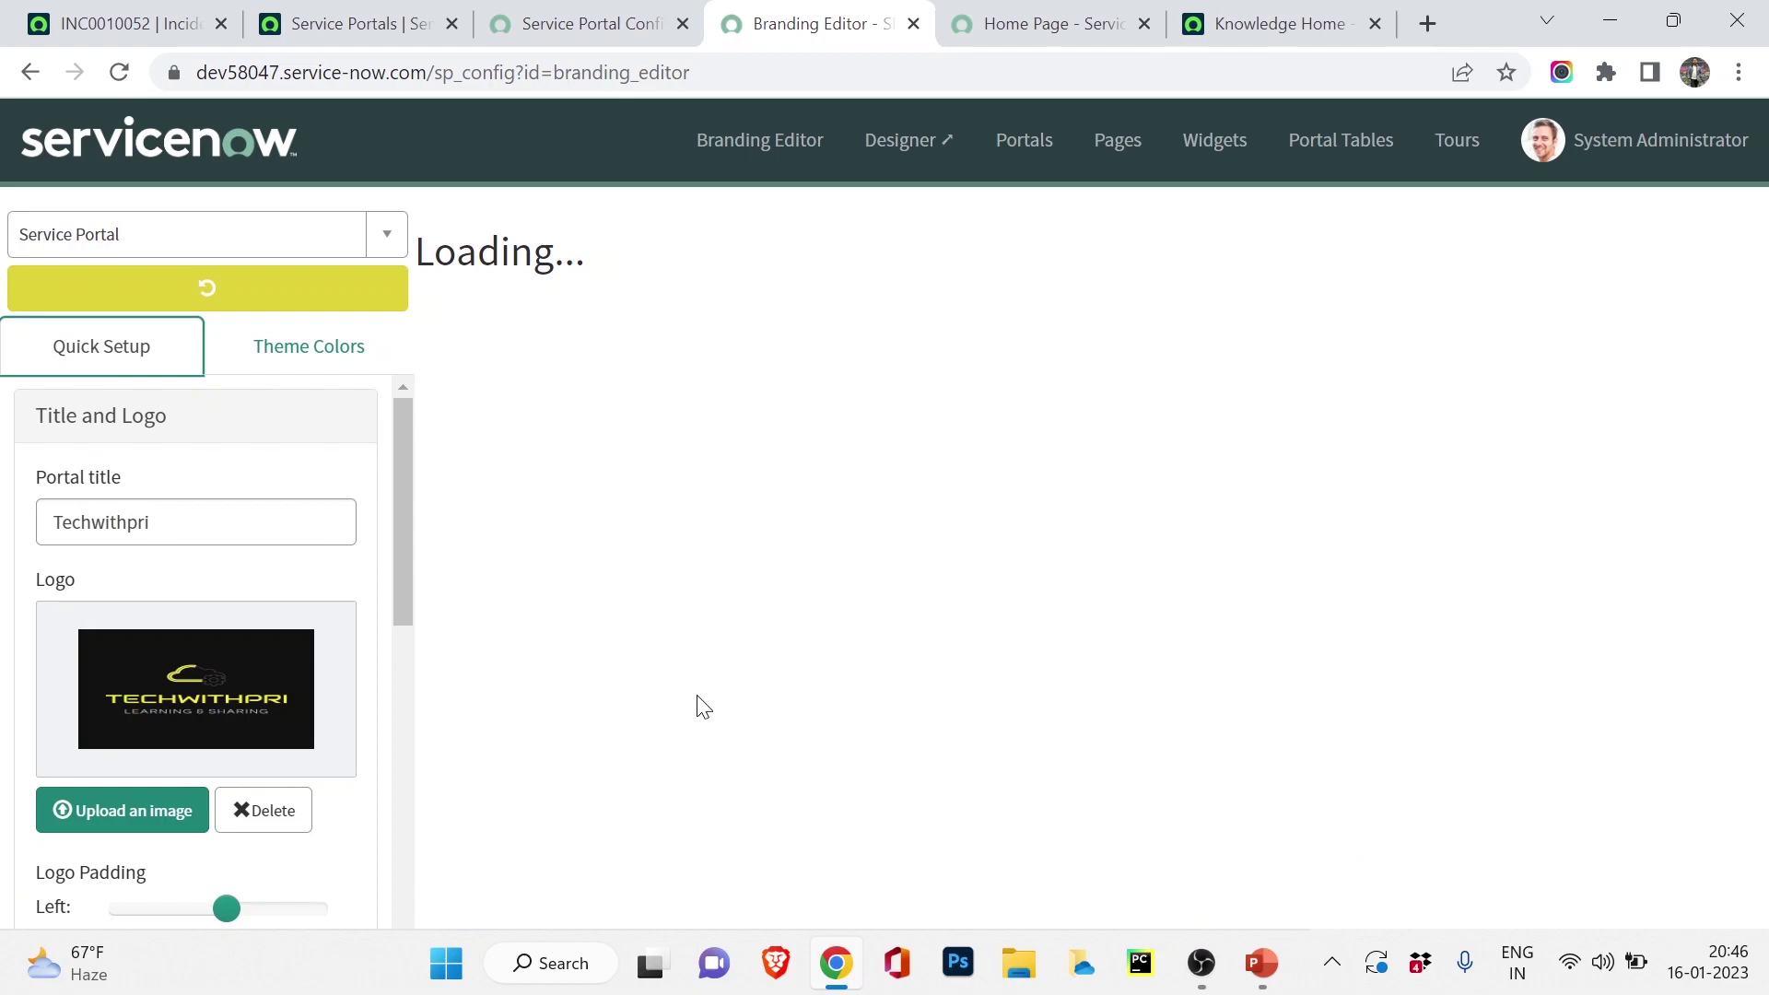
scroll(395, 565, down, 5)
scroll(391, 515, up, 5)
Open the Service Portal Designer in a new tab from the Service Portal Configuration page
click(565, 13)
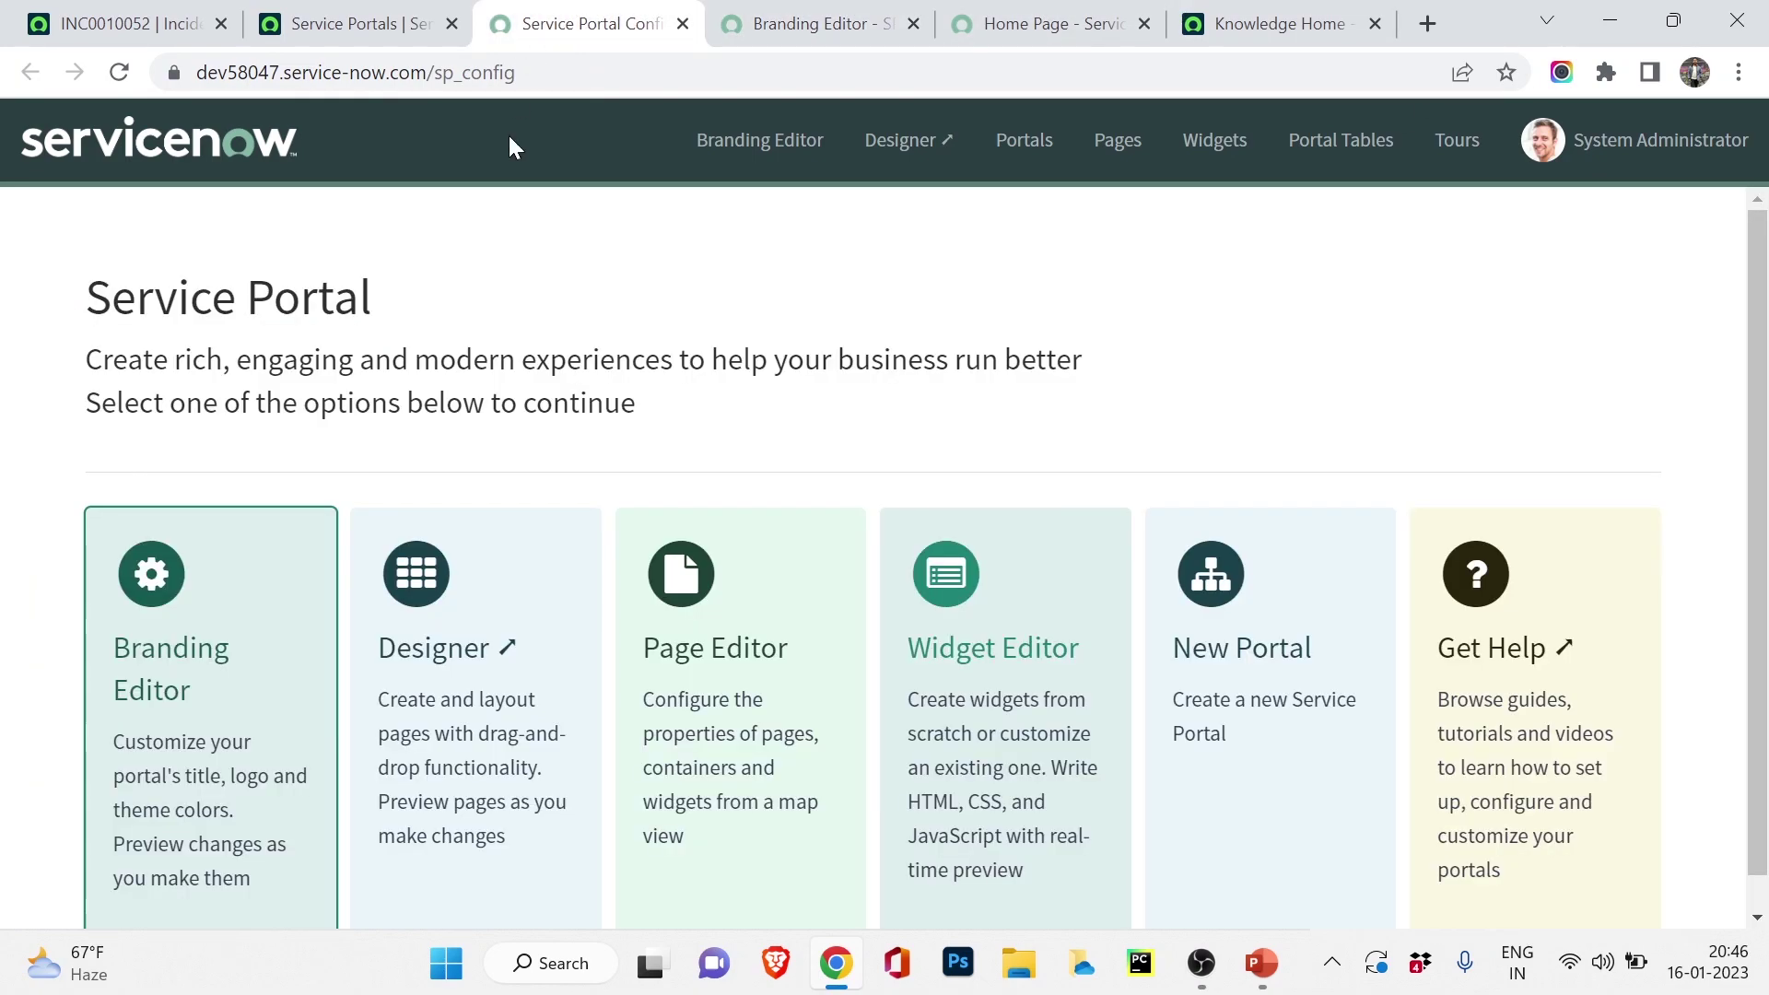
click(472, 769)
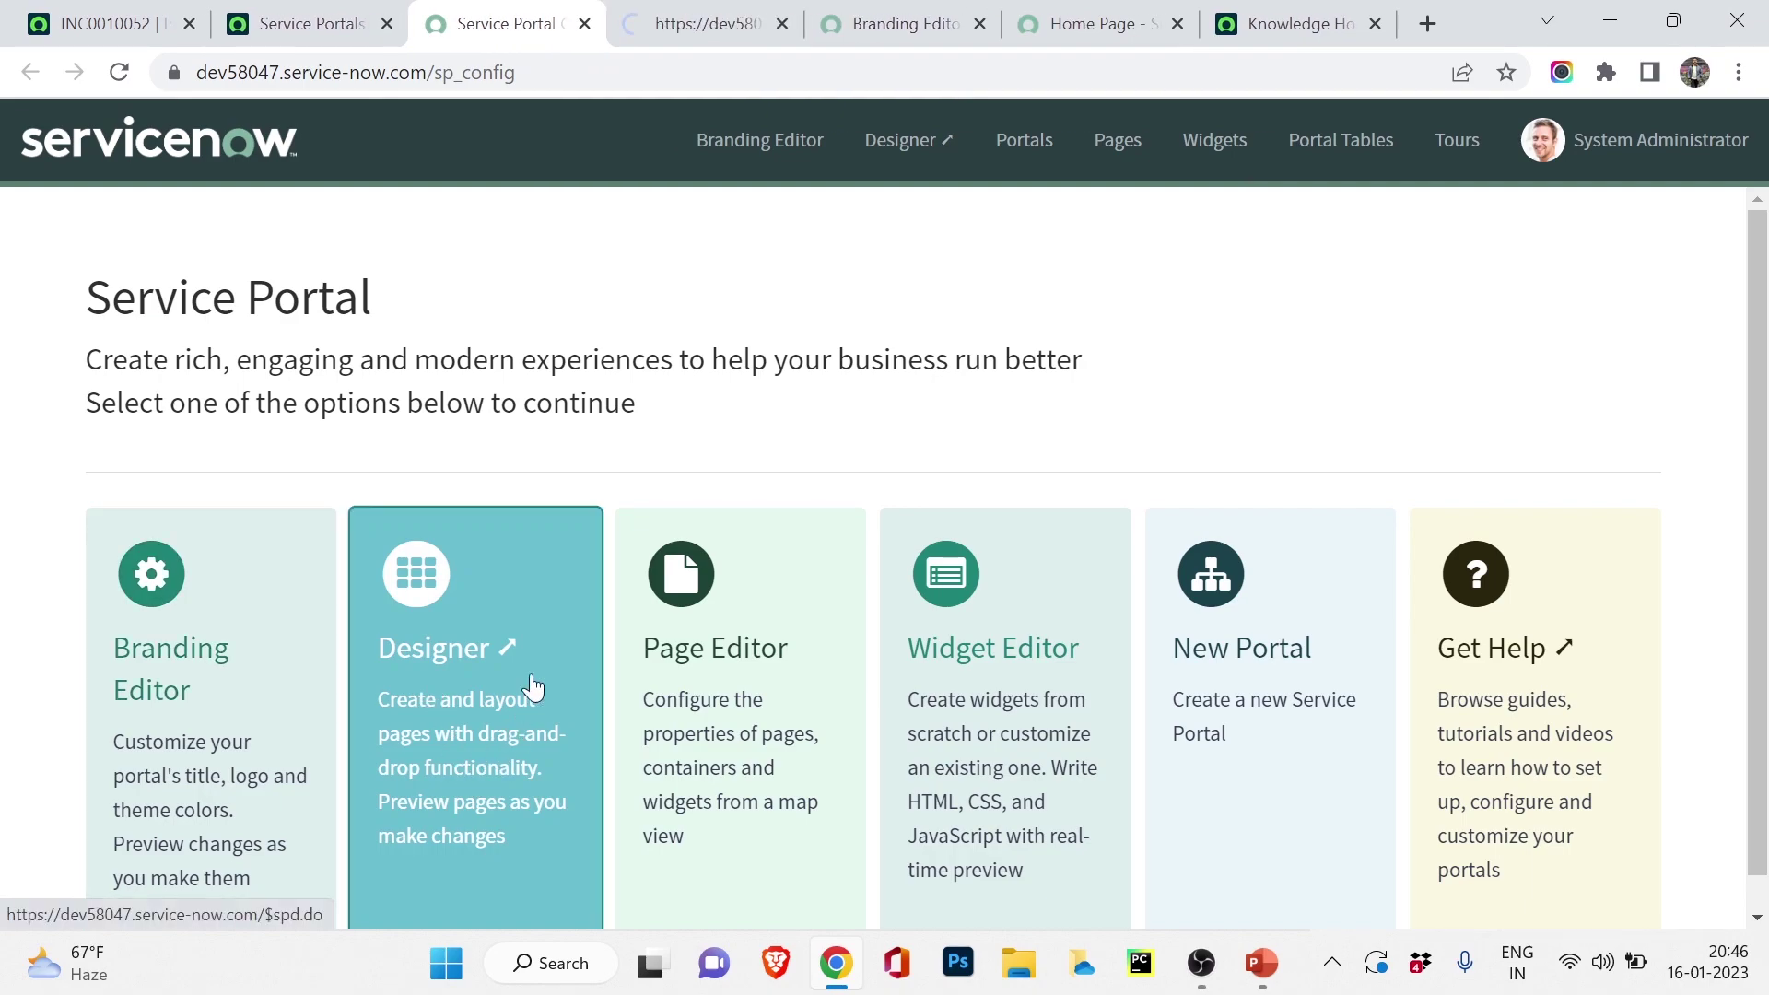
click(687, 13)
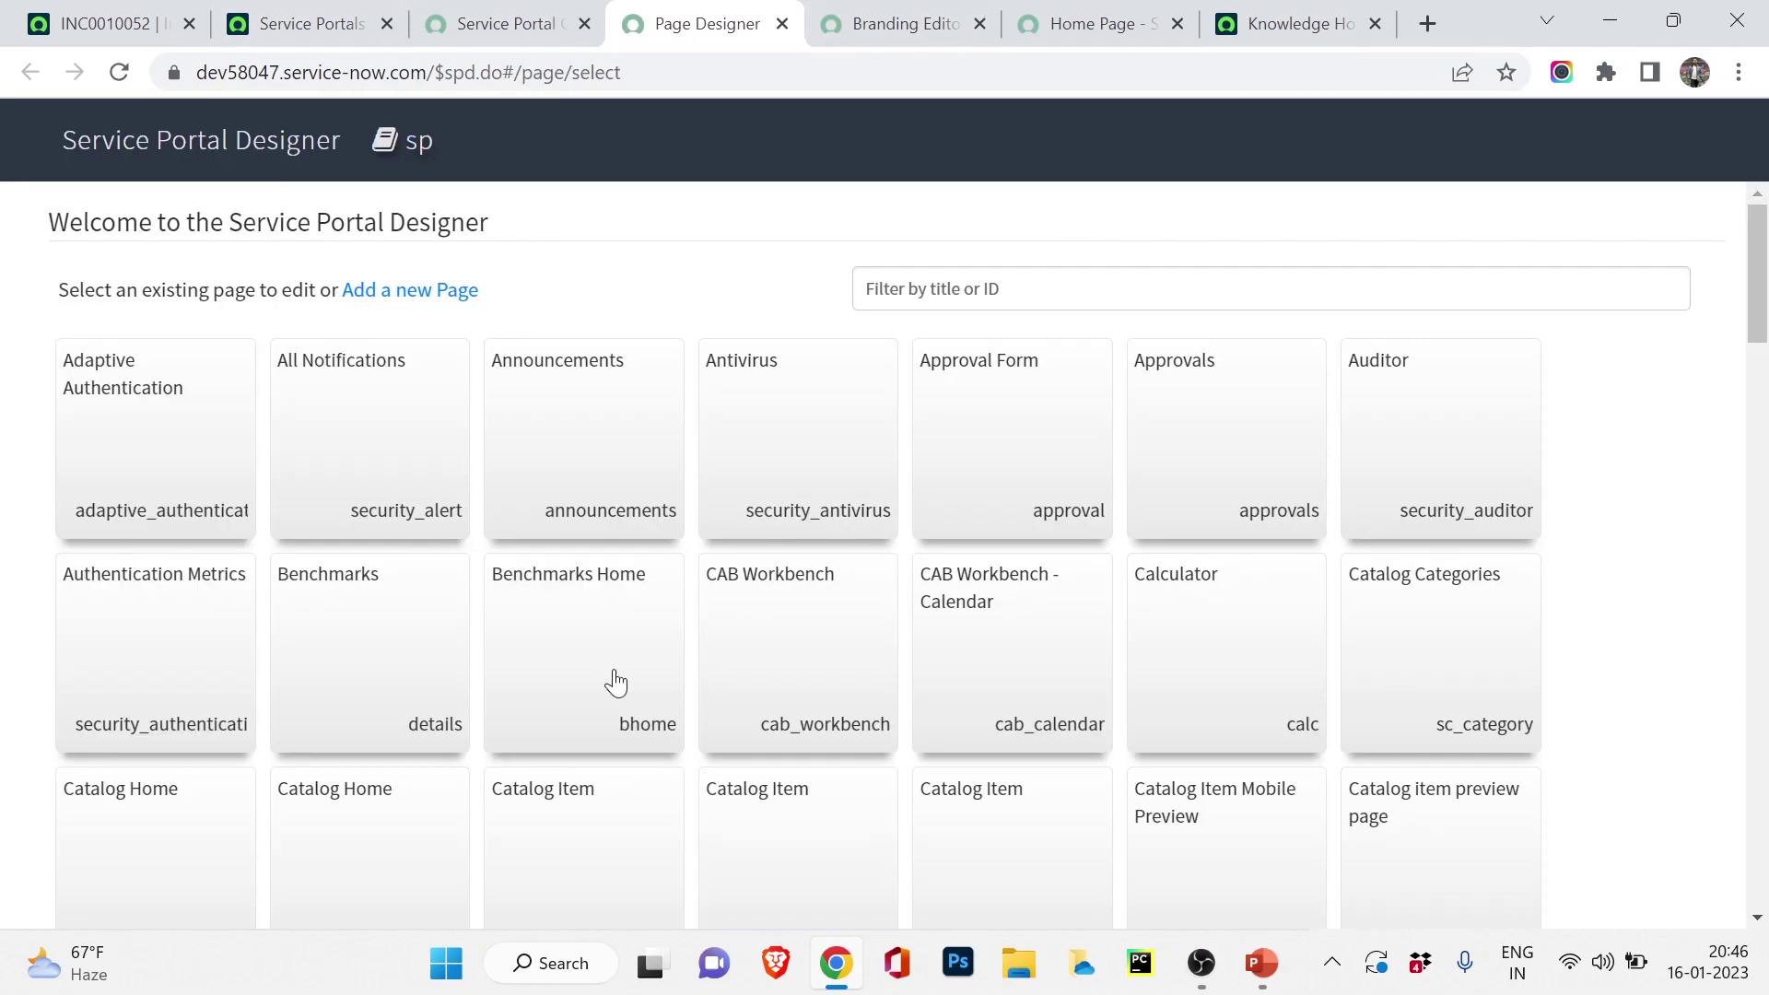
Browse the existing portal pages in the Designer and open the Announcements page for editing
scroll(400, 430, down, 4)
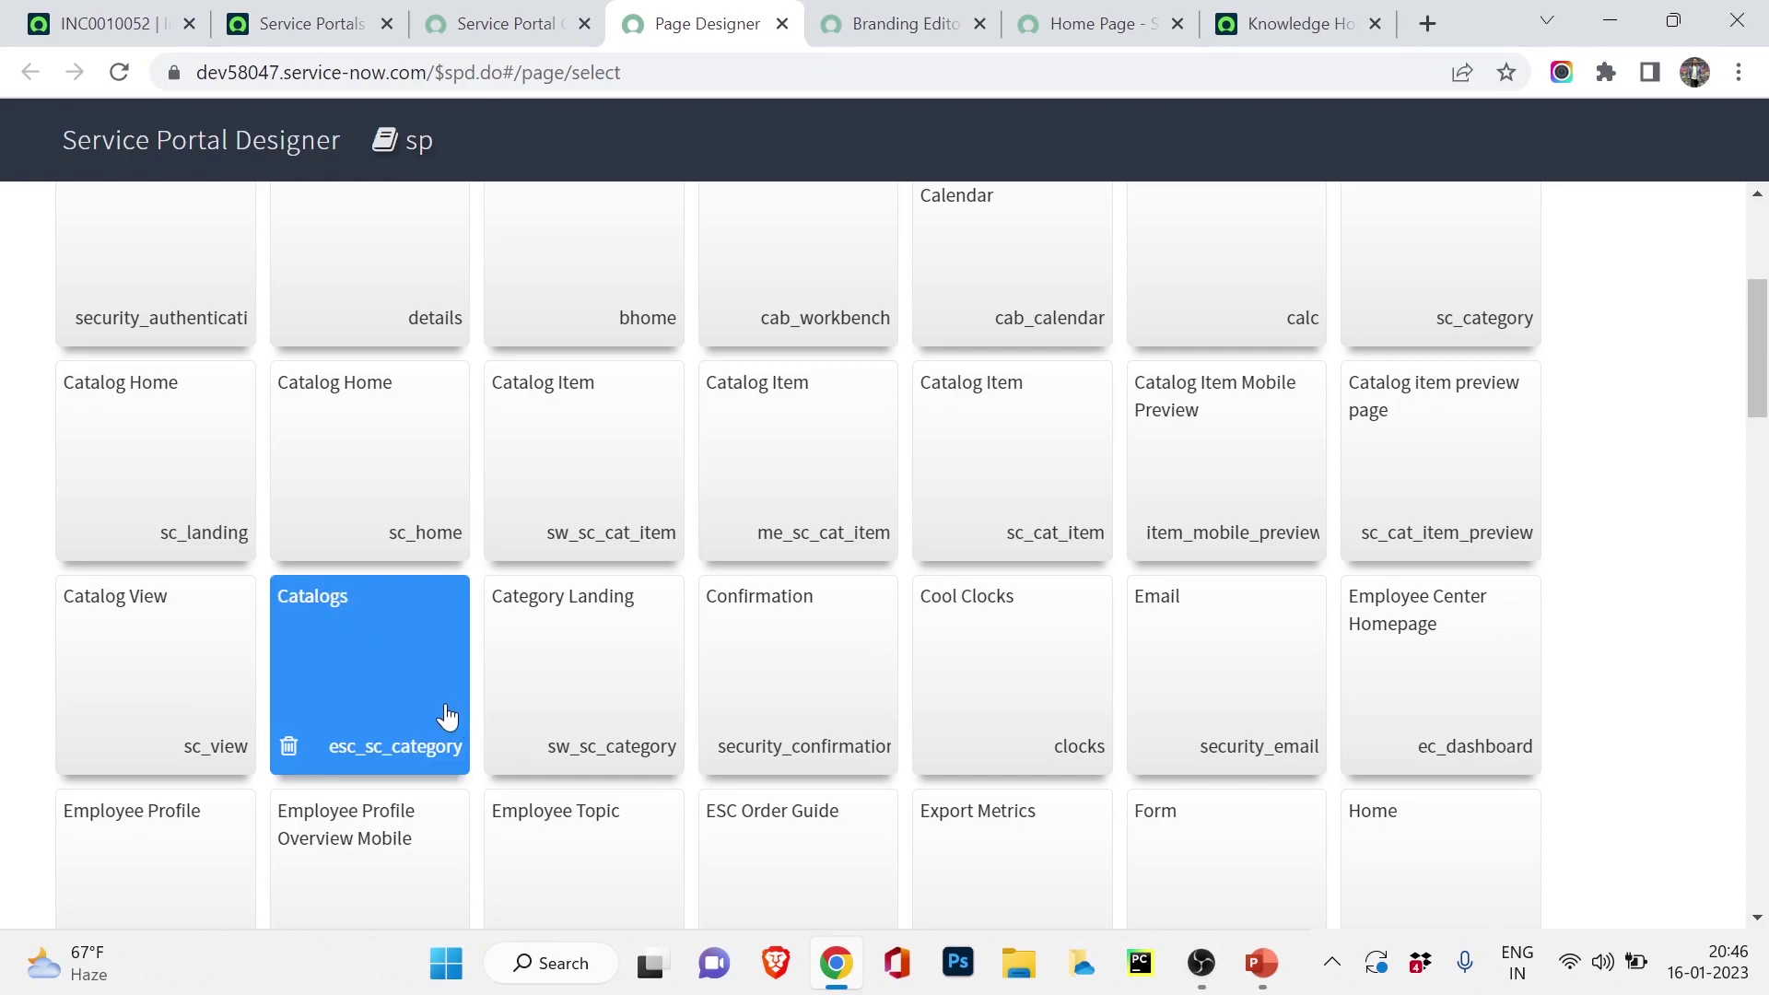
scroll(447, 716, up, 2)
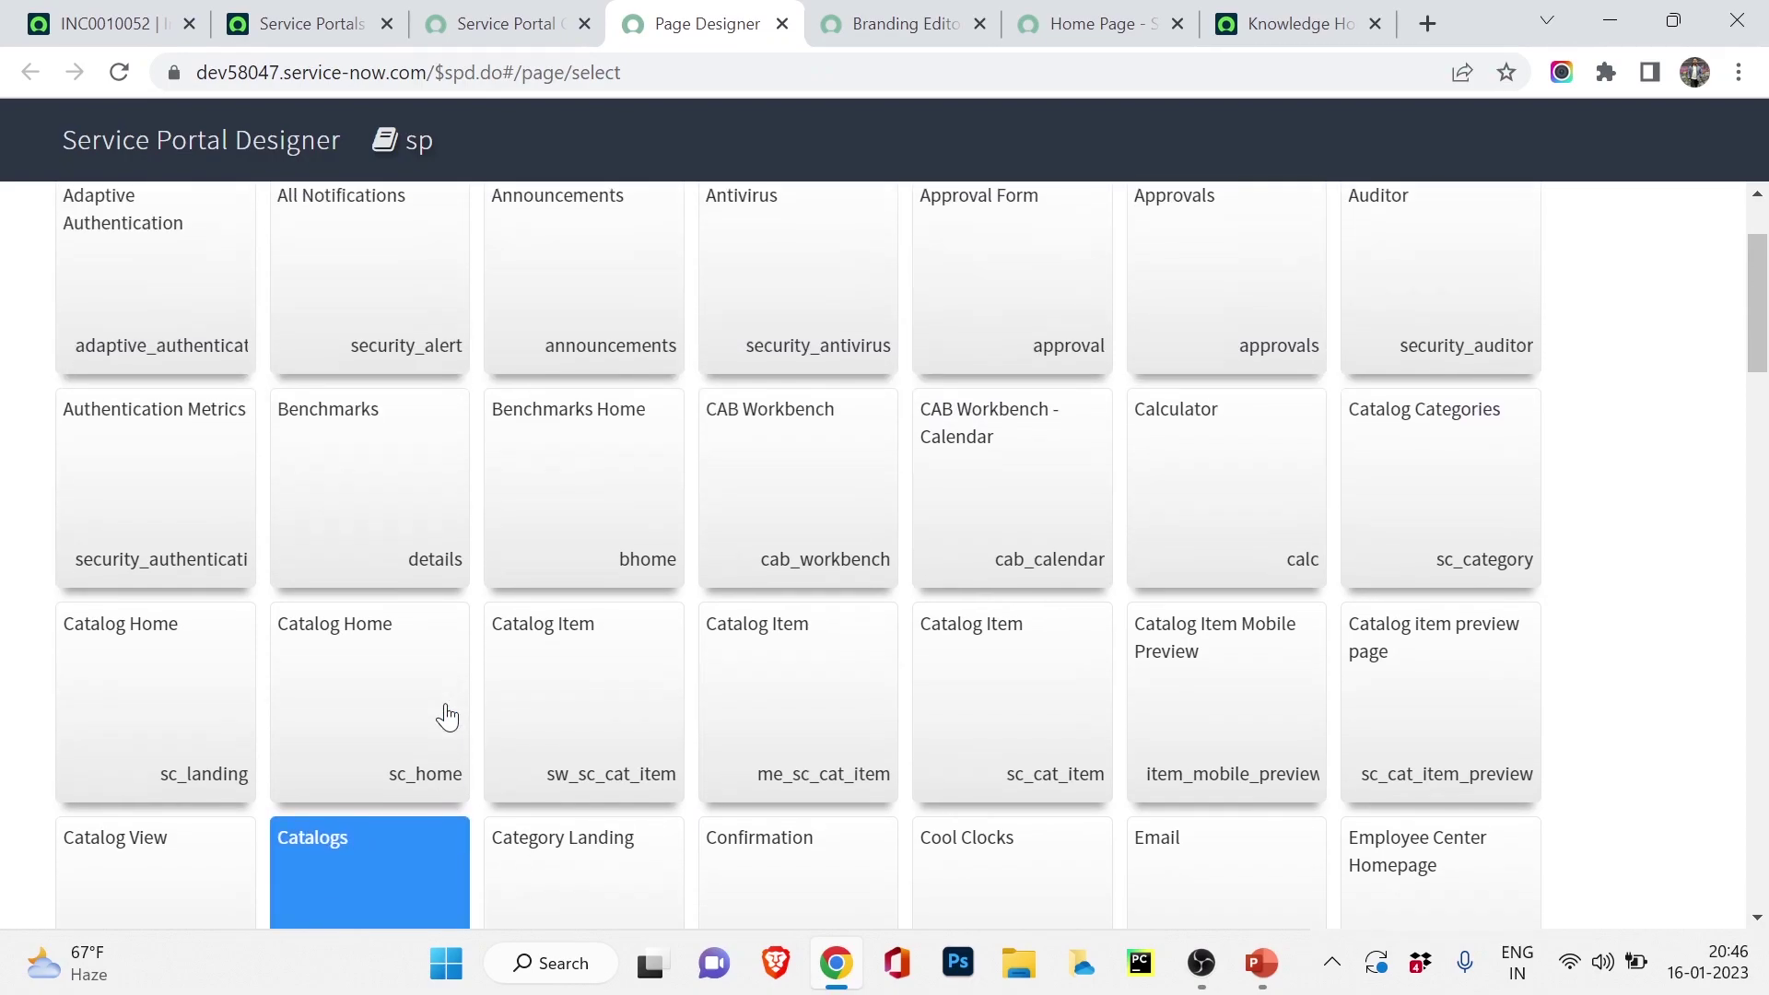
scroll(446, 737, down, 2)
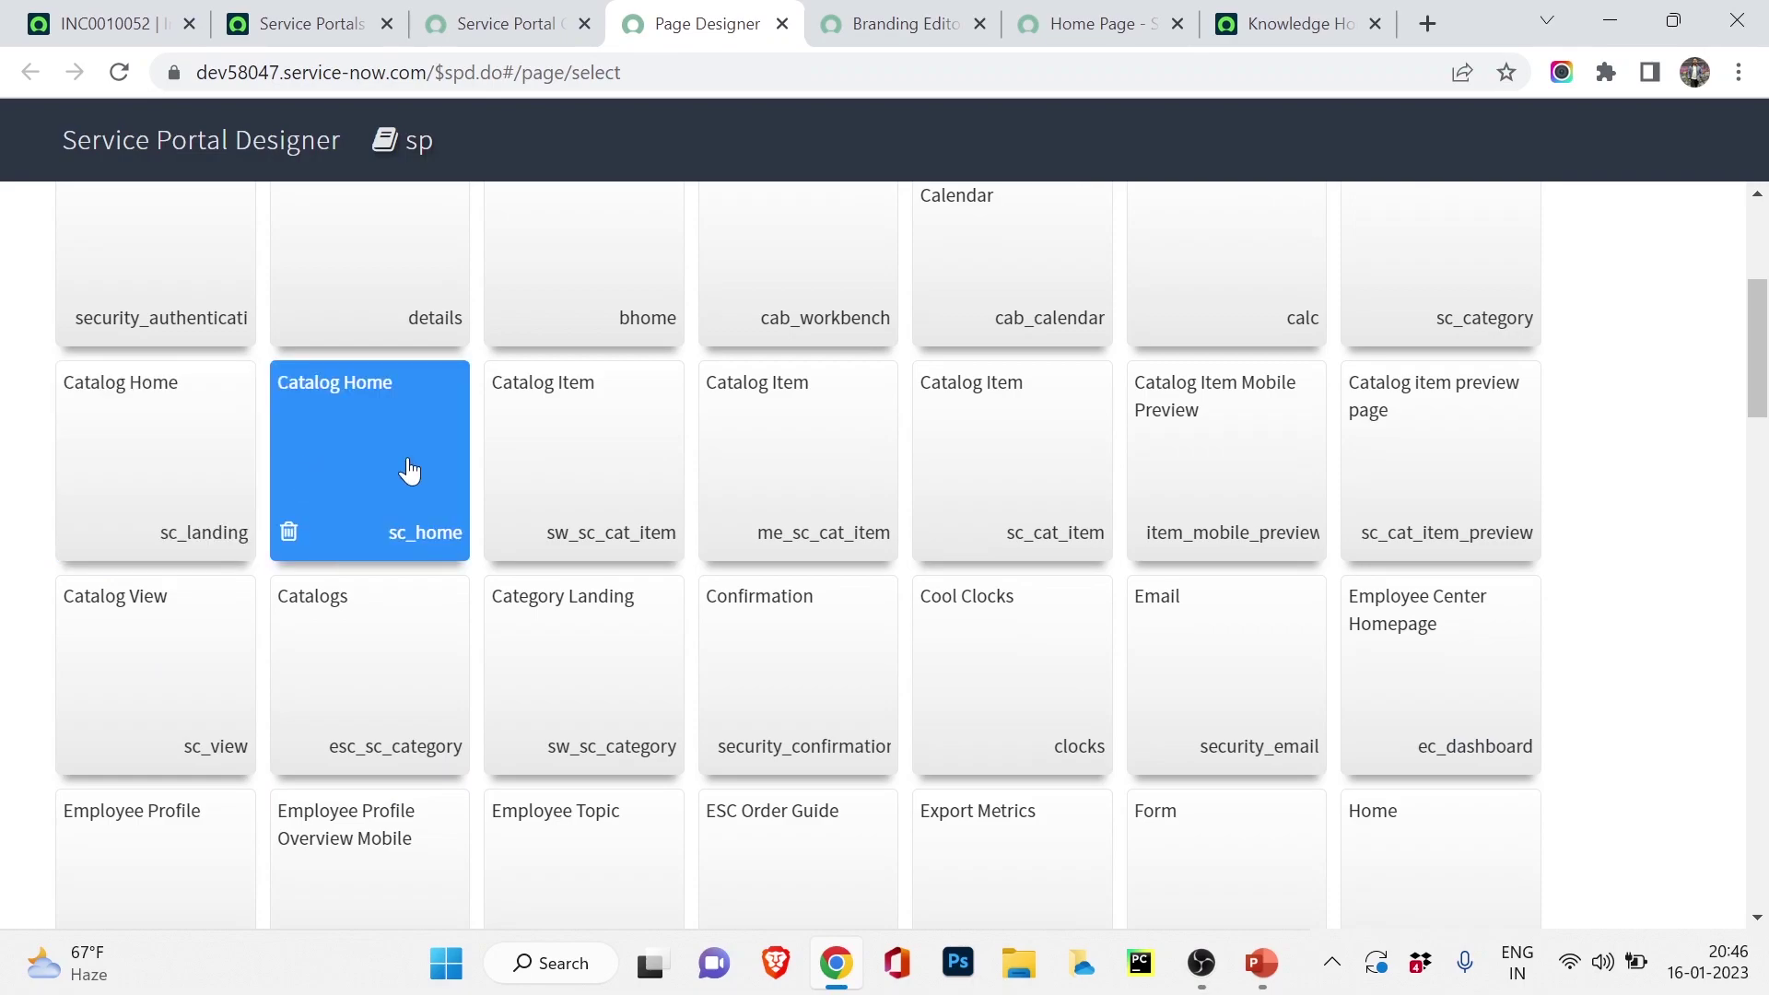
scroll(548, 478, up, 1)
scroll(554, 478, up, 3)
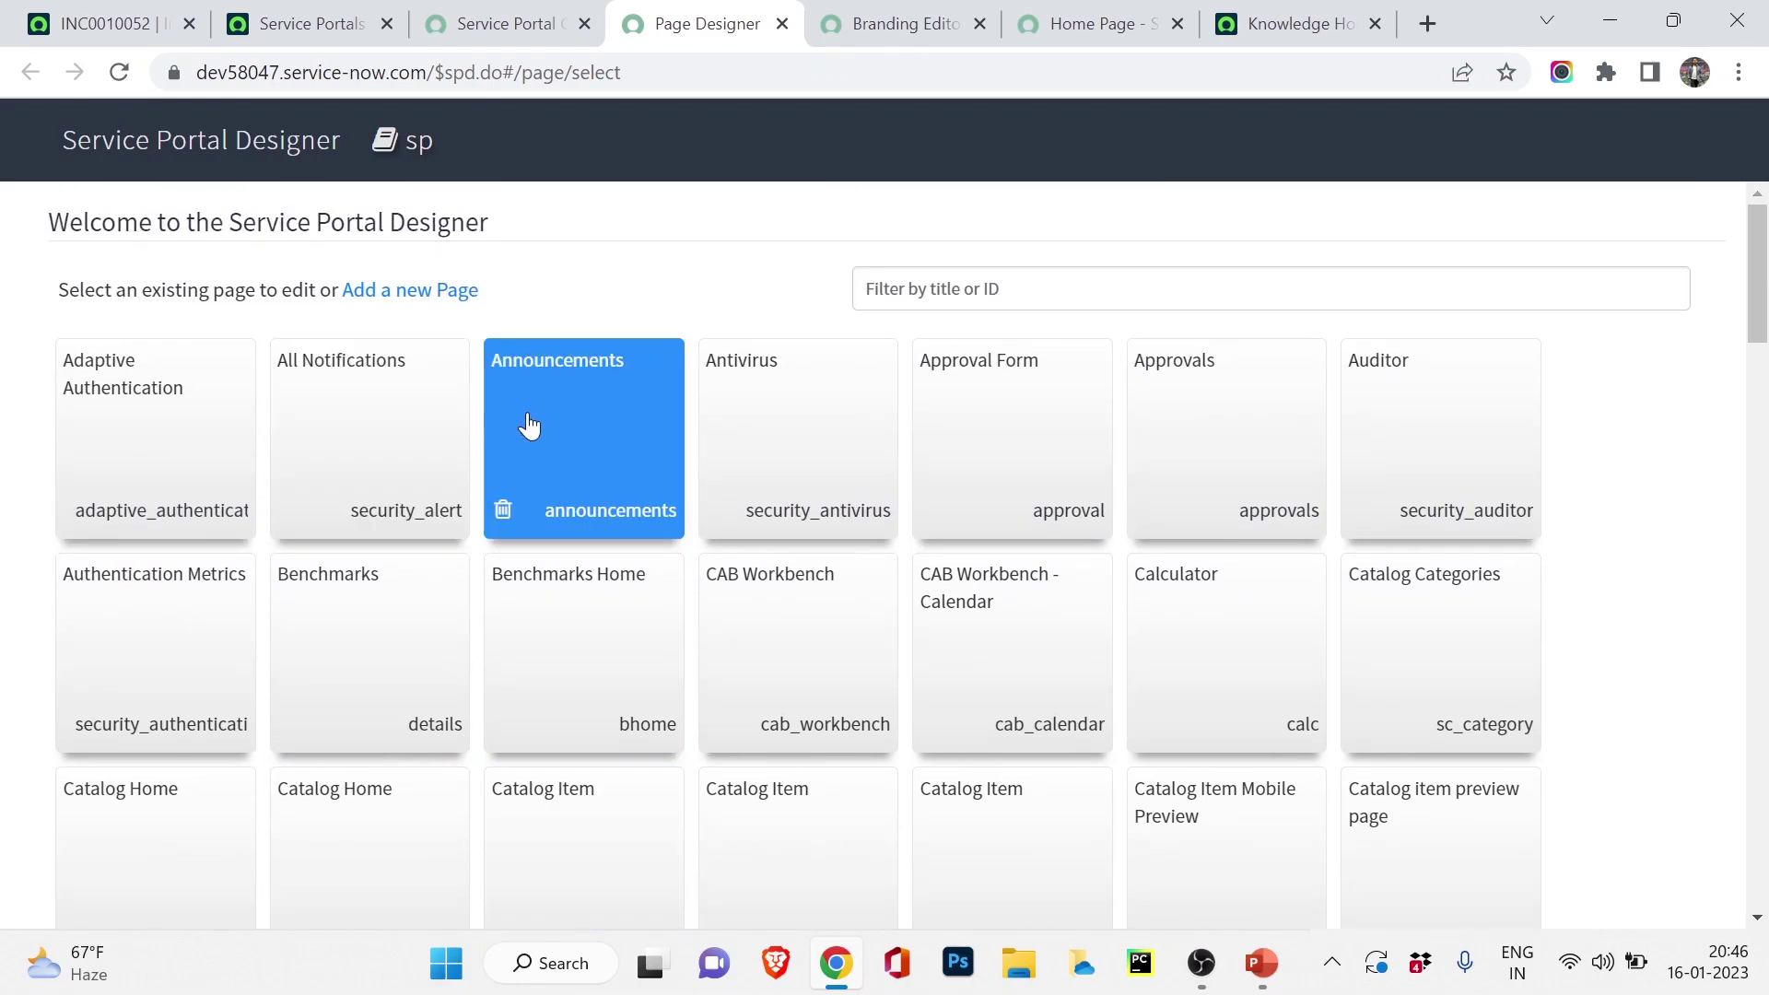
click(558, 474)
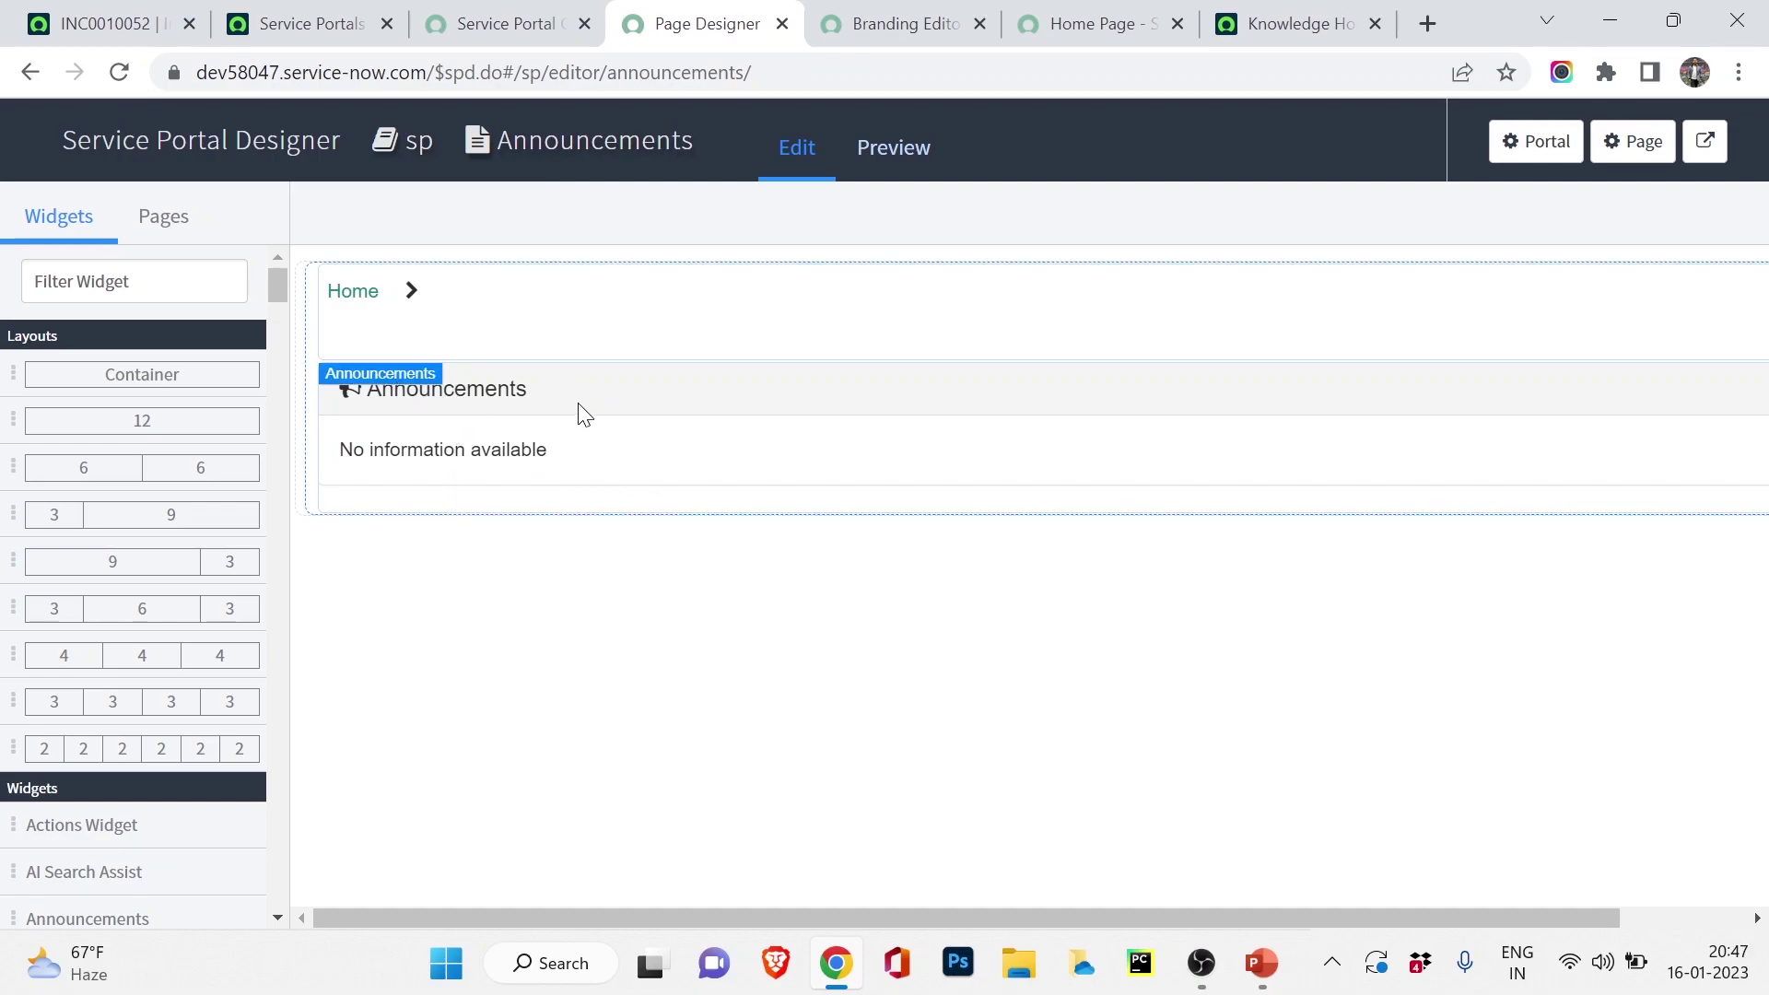
Return to the main ServiceNow instance tab and open the Announcements list of the Service Portal module
key(ctrl+shift+Tab)
key(ctrl+shift+Tab)
key(ctrl+shift+Tab)
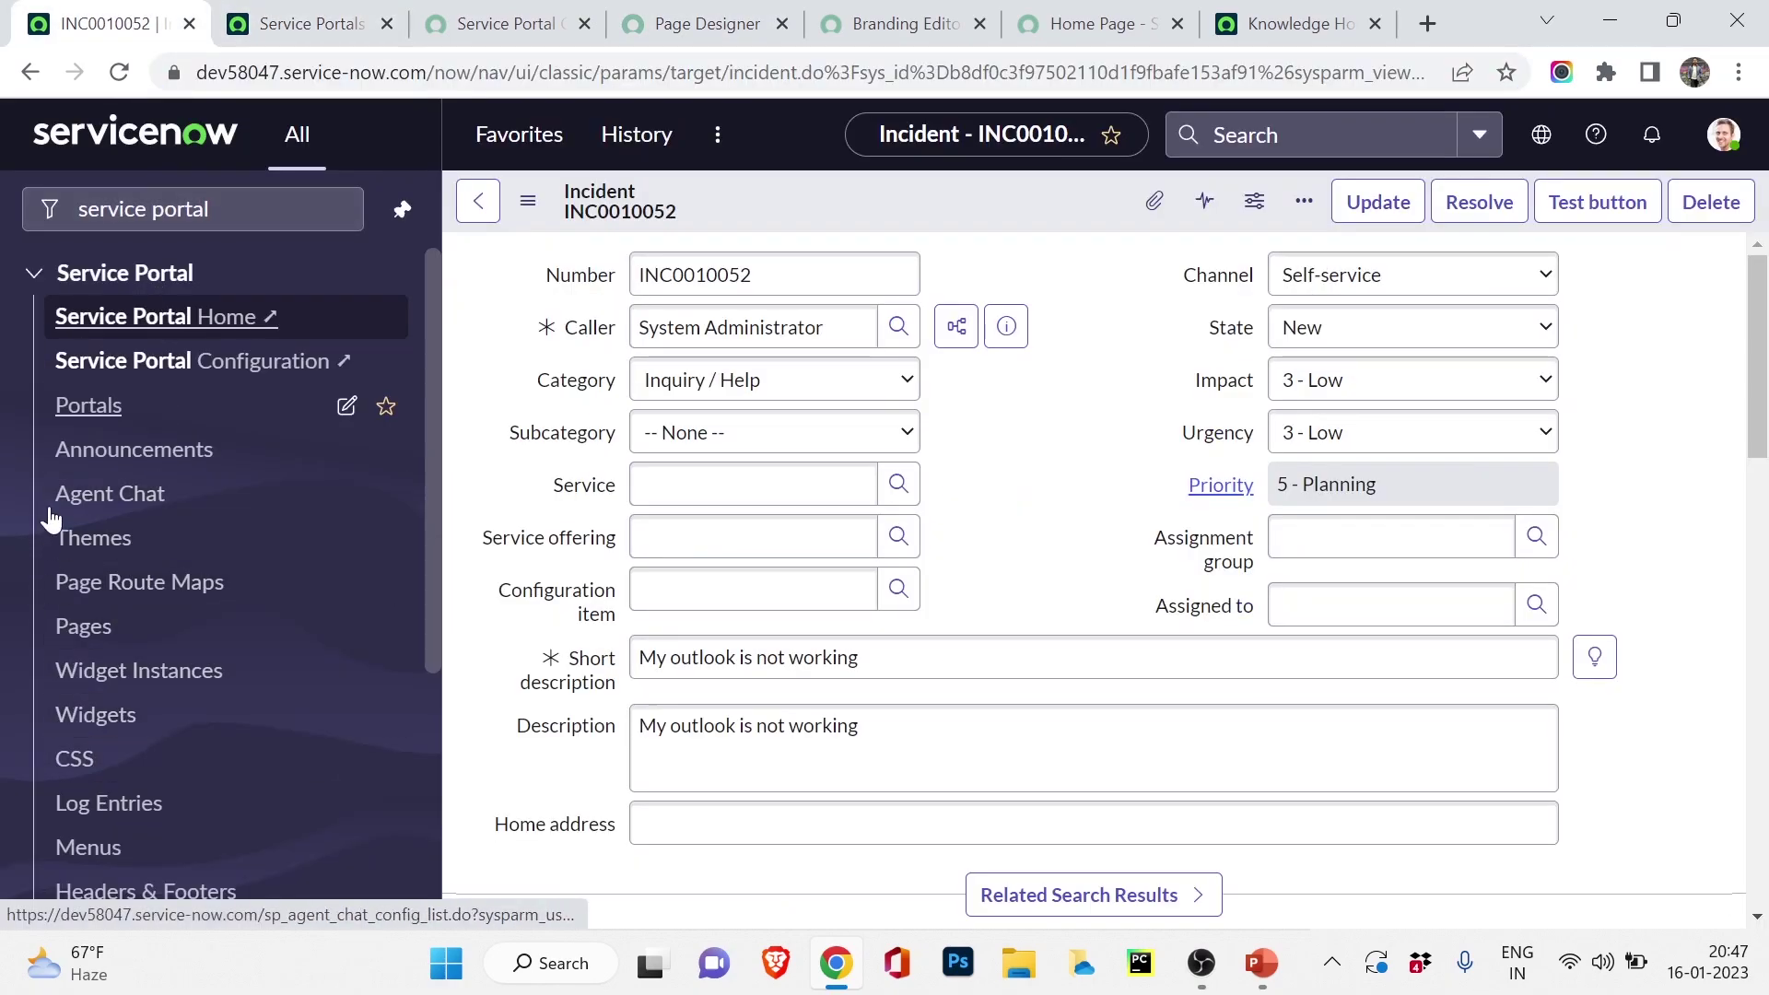
click(109, 460)
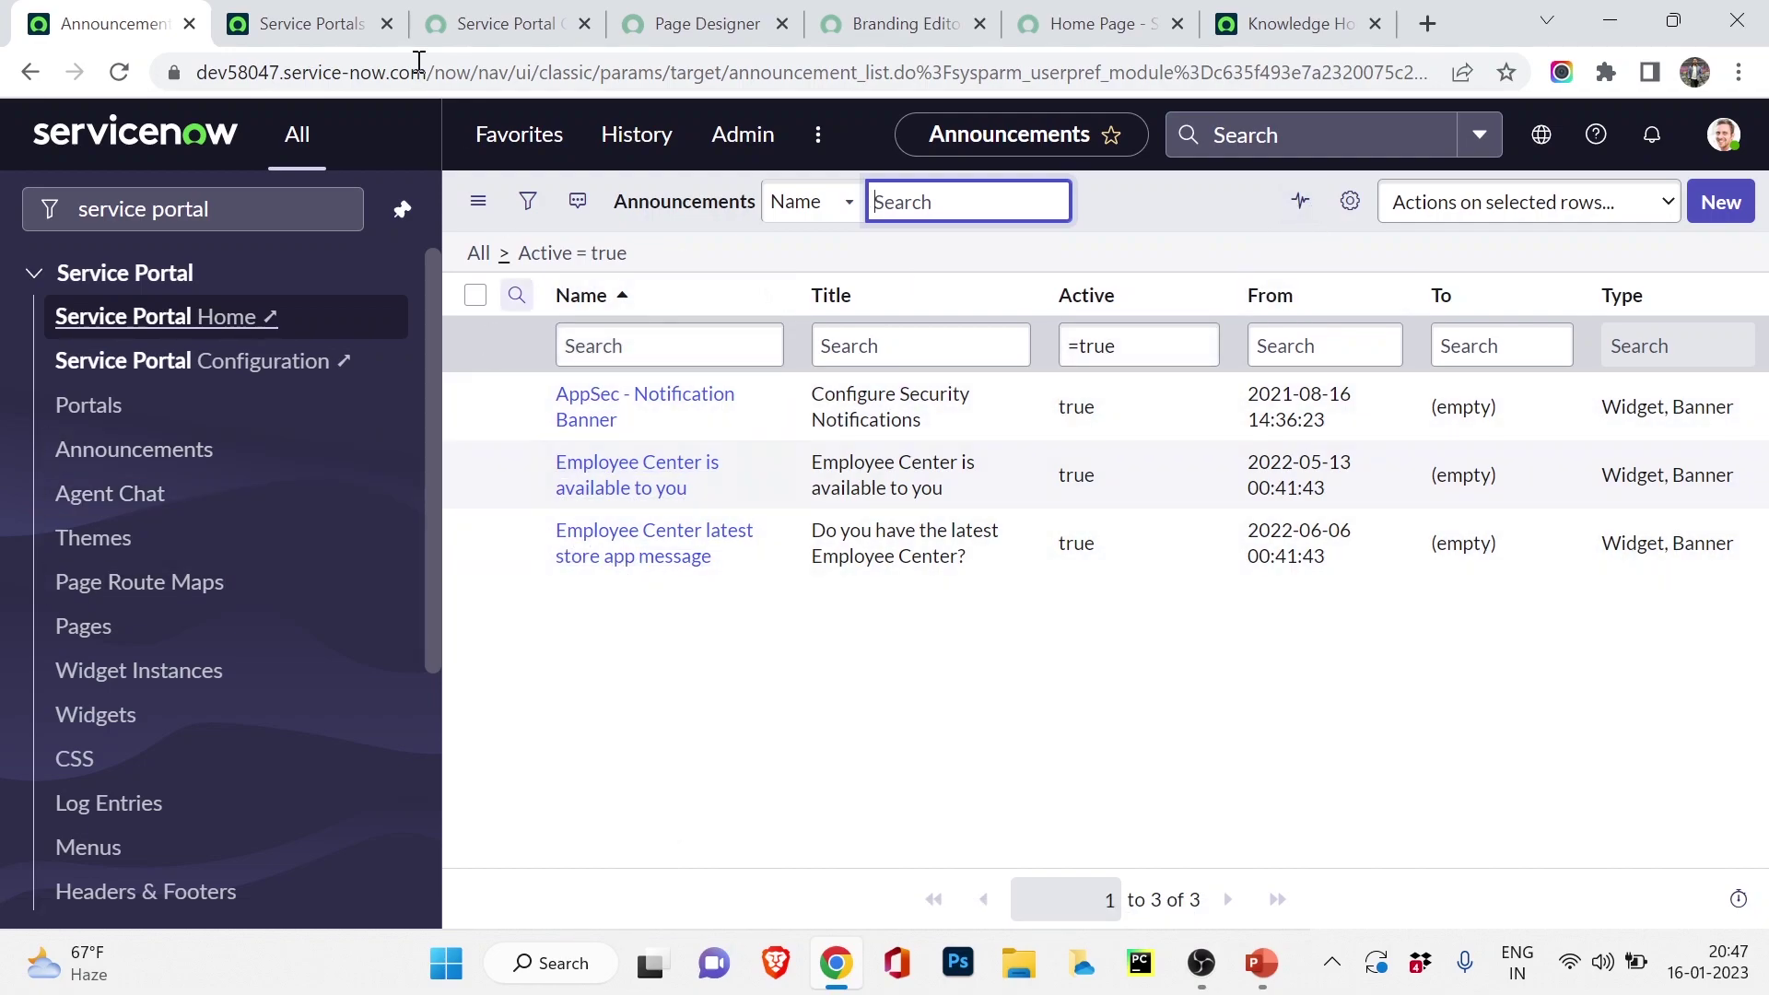
Go back to the Announcements page in the Page Designer and close that browser tab
click(363, 13)
click(433, 13)
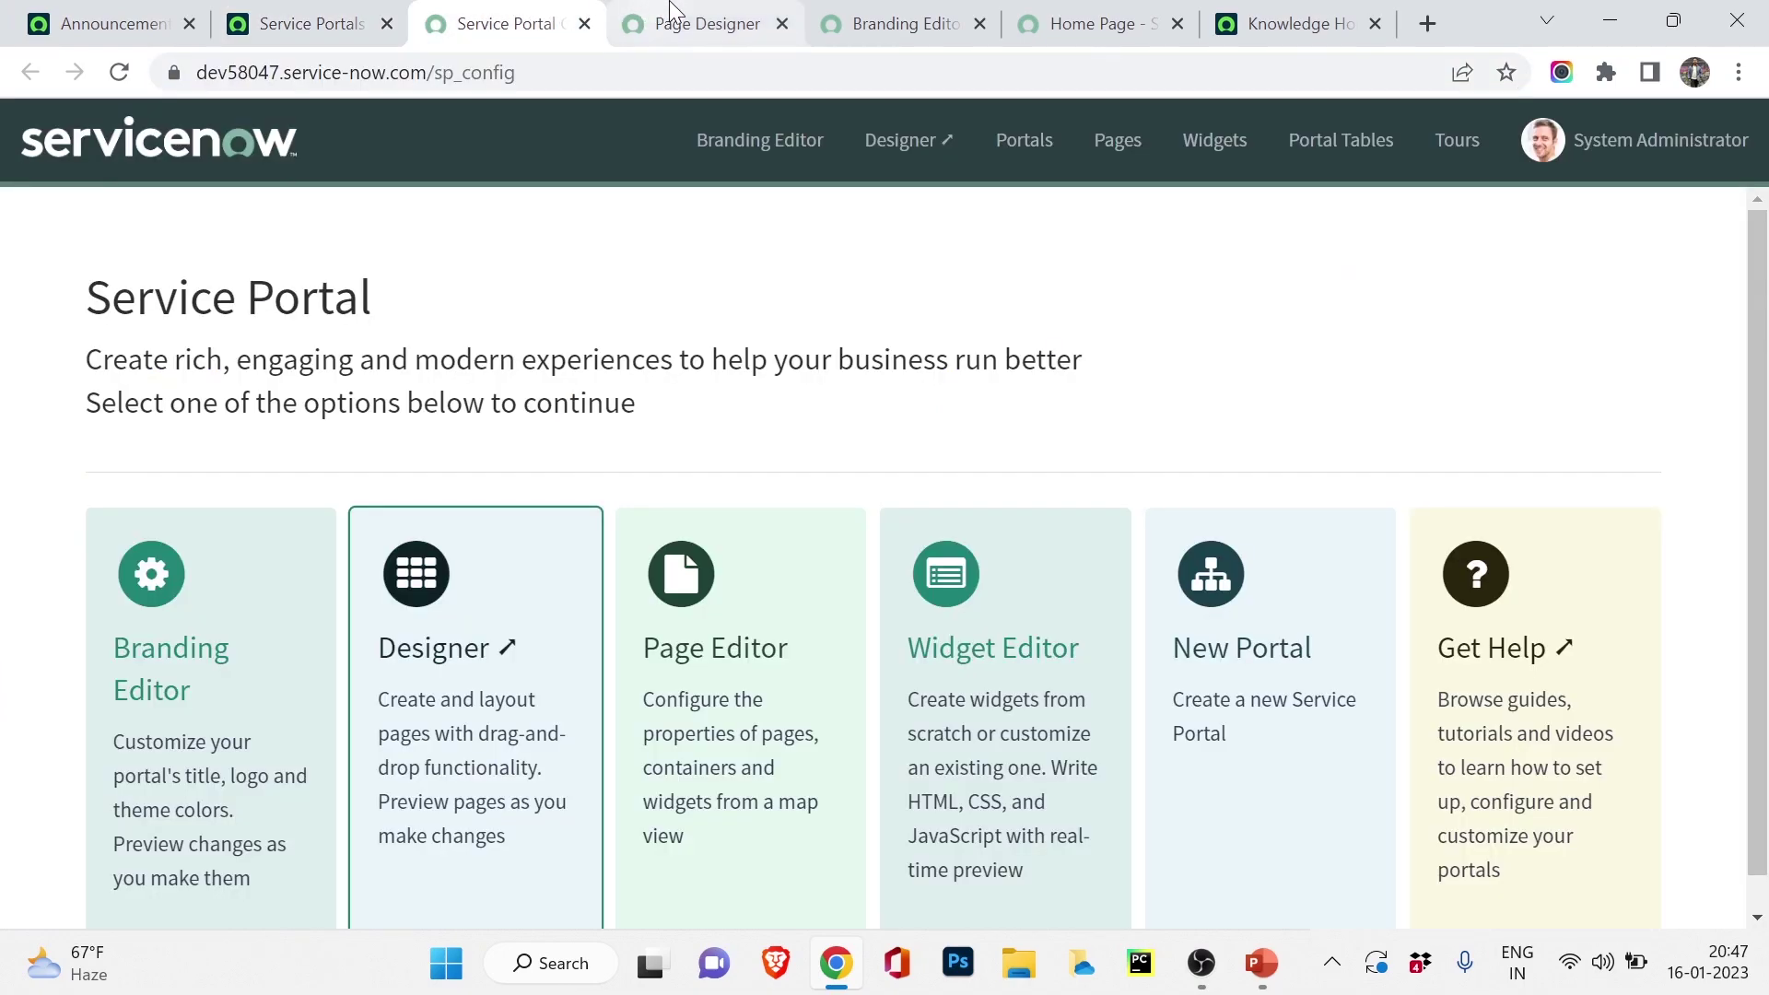
click(701, 13)
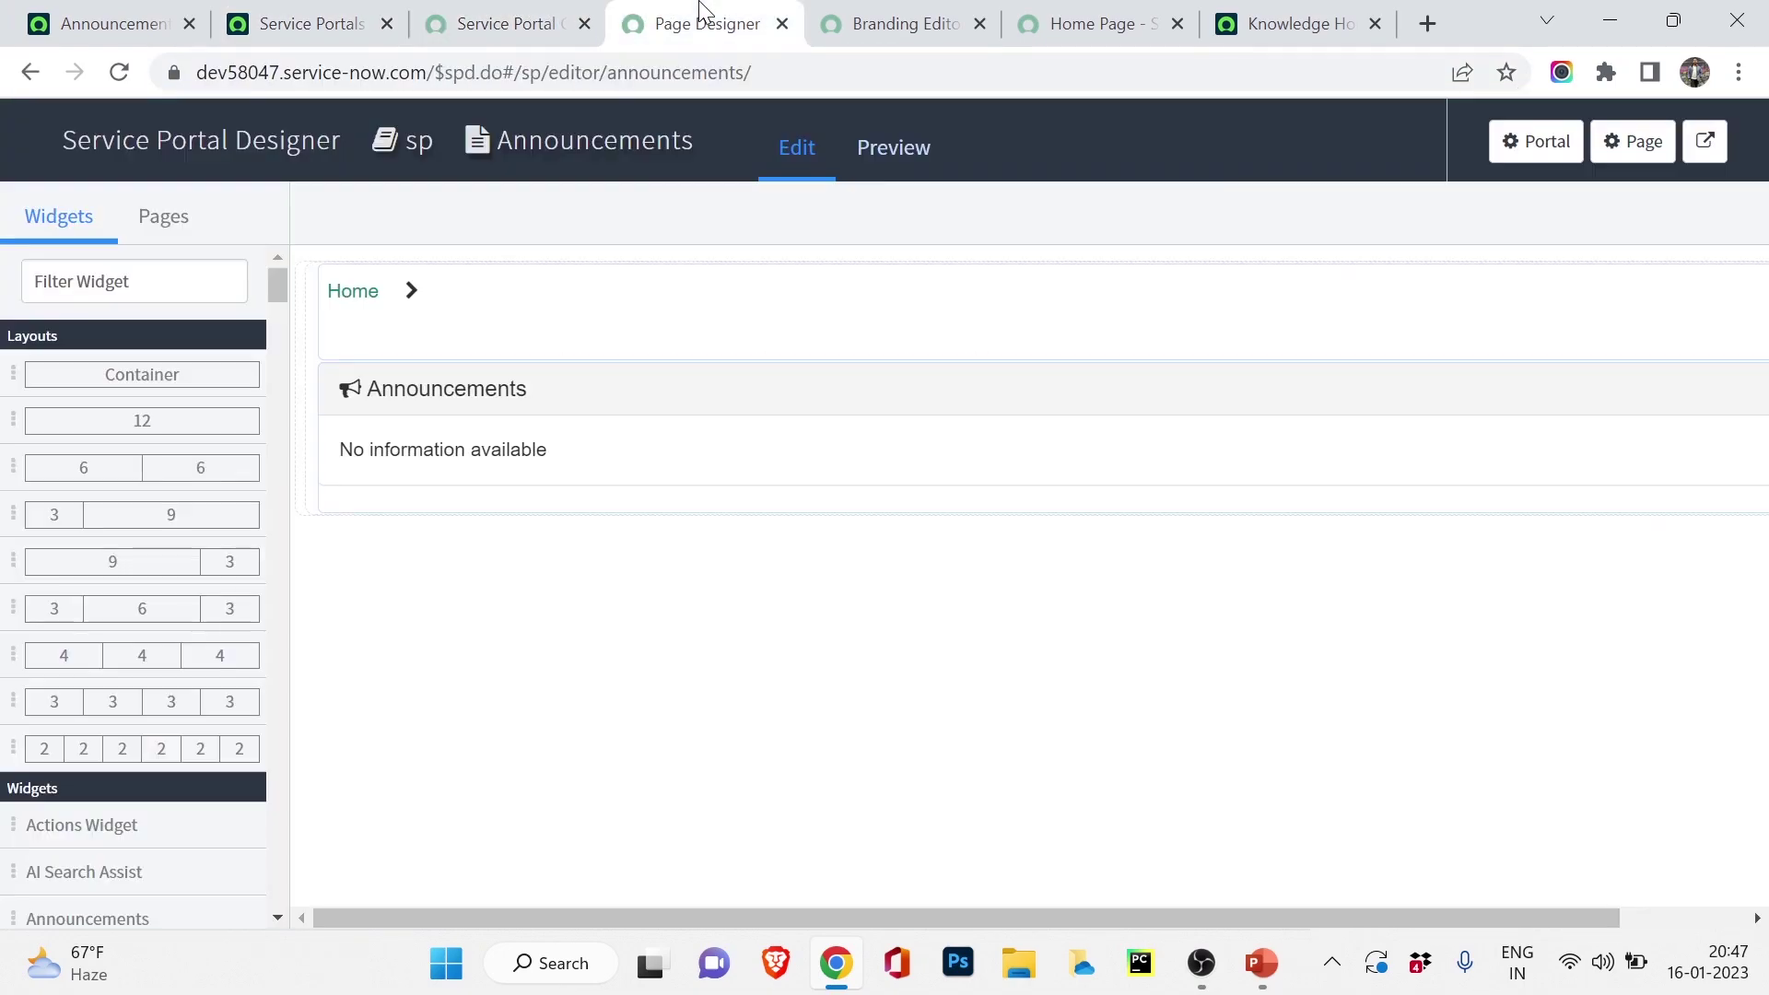
click(385, 318)
key(ctrl+w)
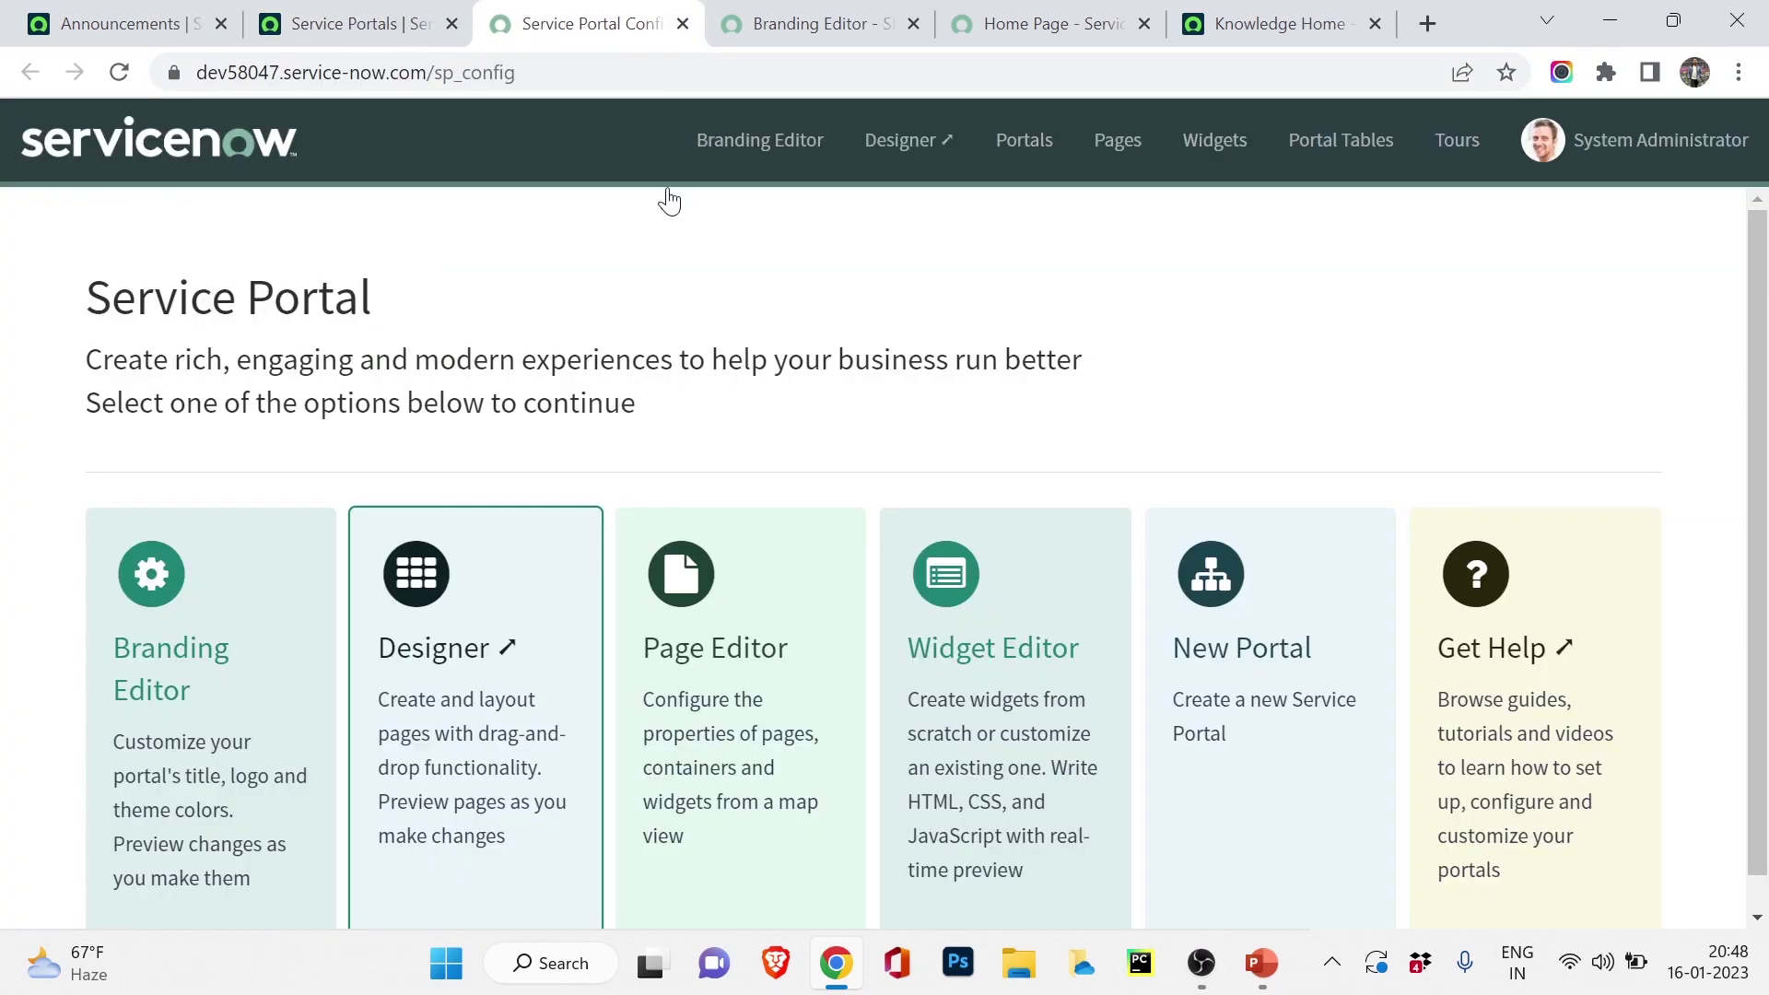
Open the Designer again from the configuration page and load the Catalog Home page with ID sc_landing
click(496, 780)
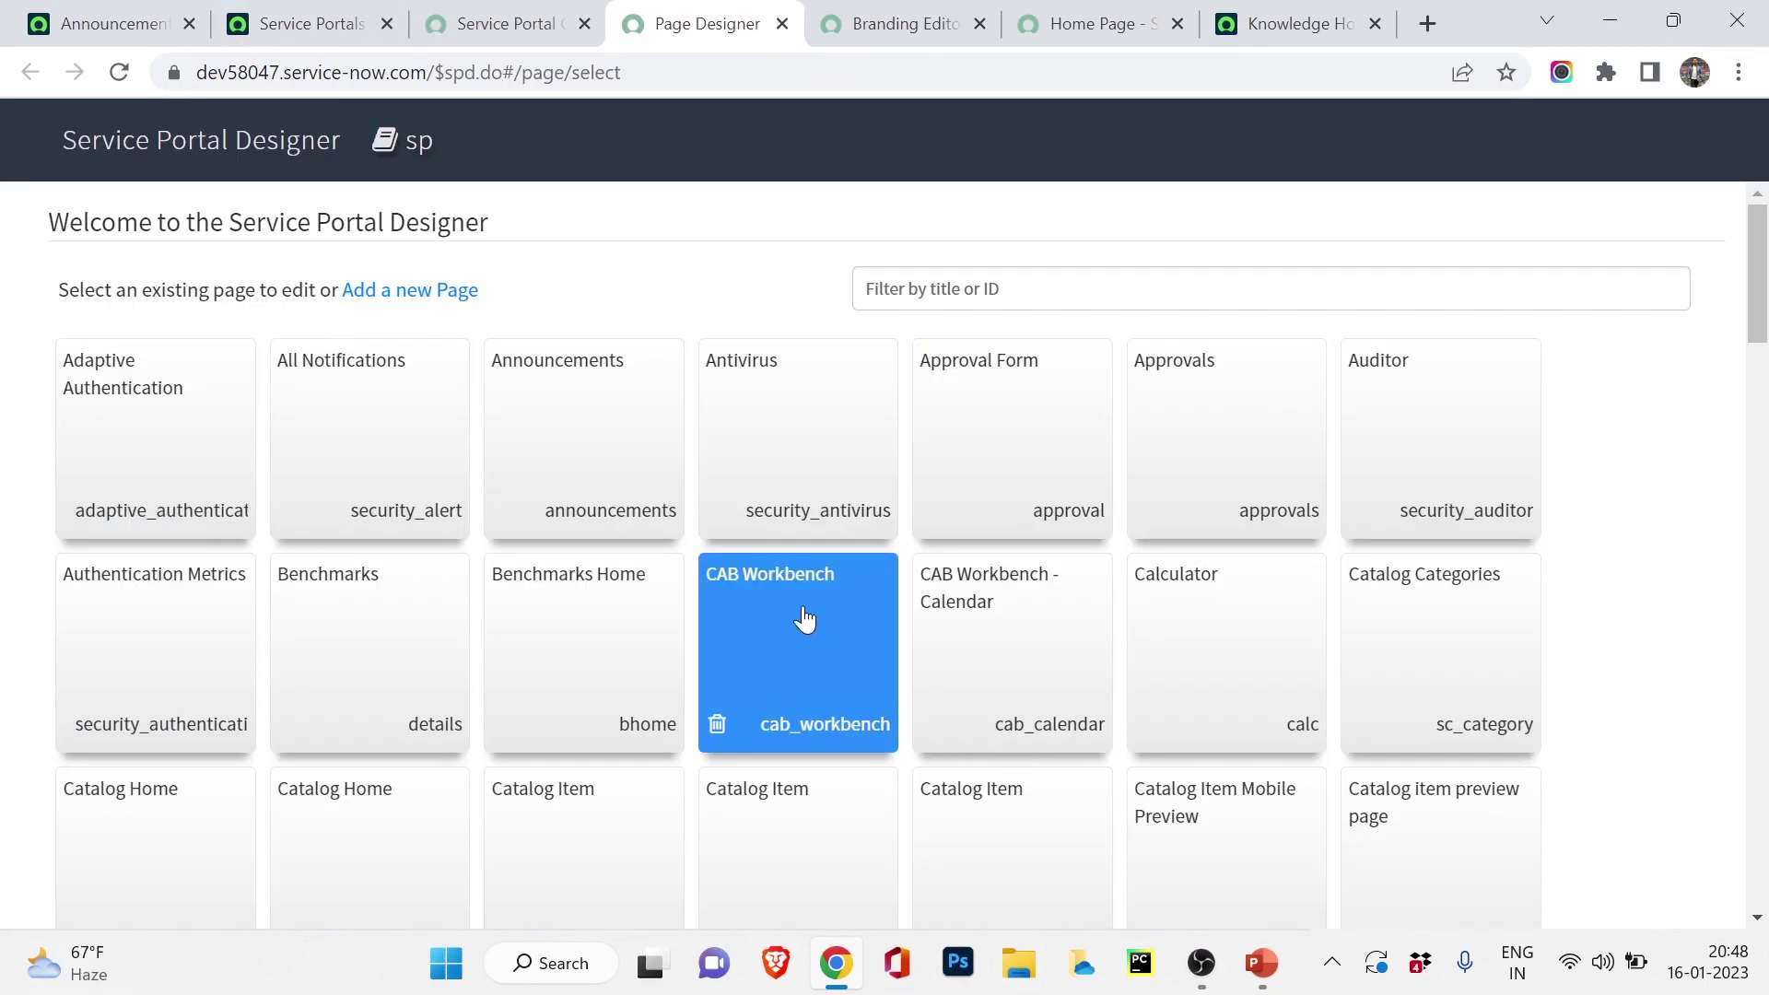
scroll(804, 619, down, 2)
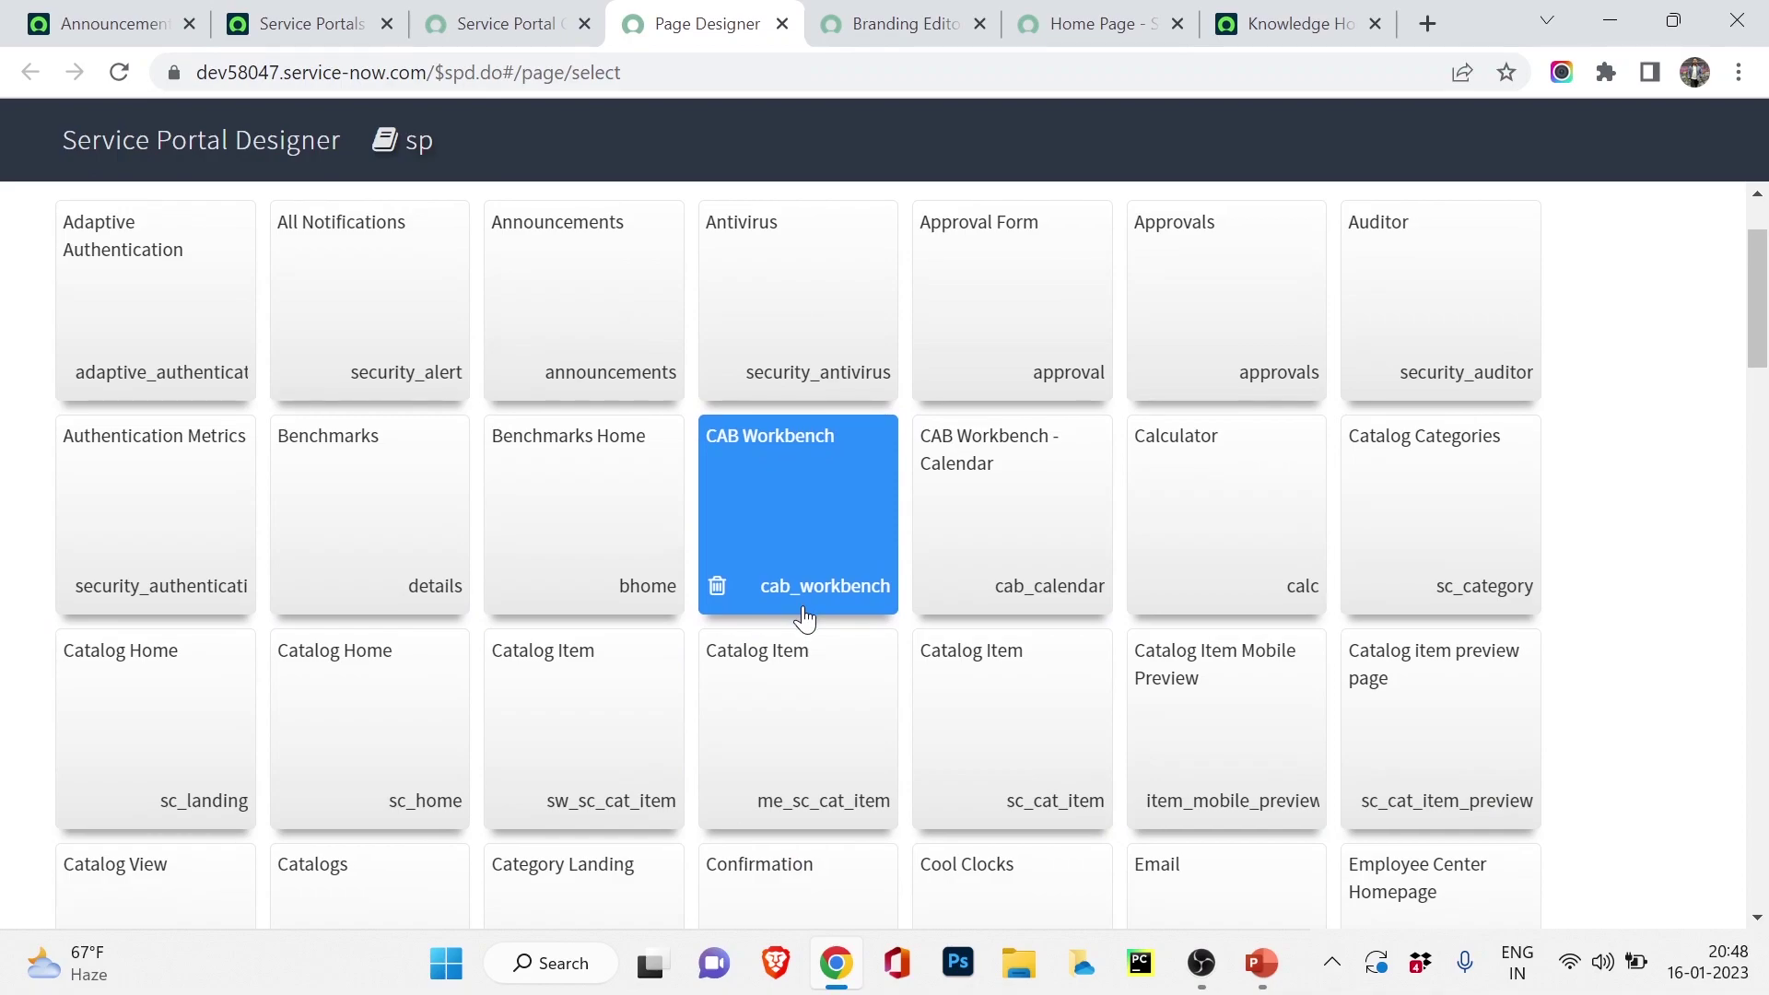
click(173, 724)
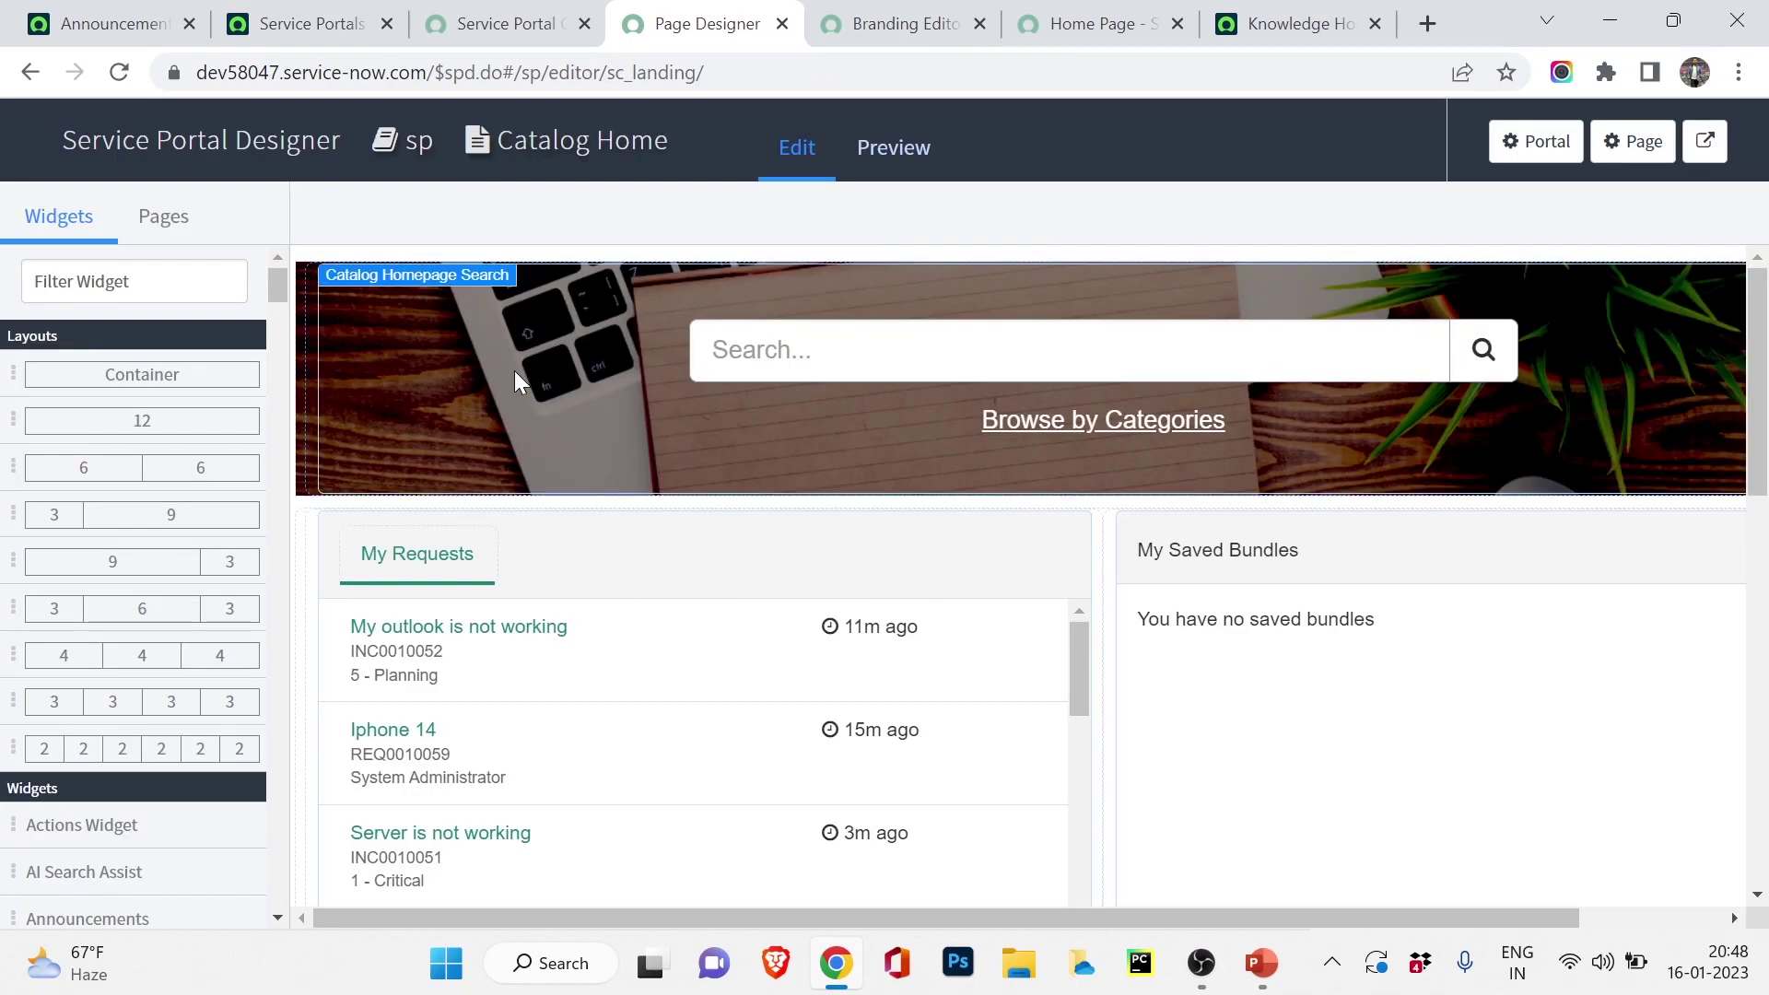
Select the Catalog Homepage Search widget and review the other widgets laid out on the Catalog Home page
click(348, 456)
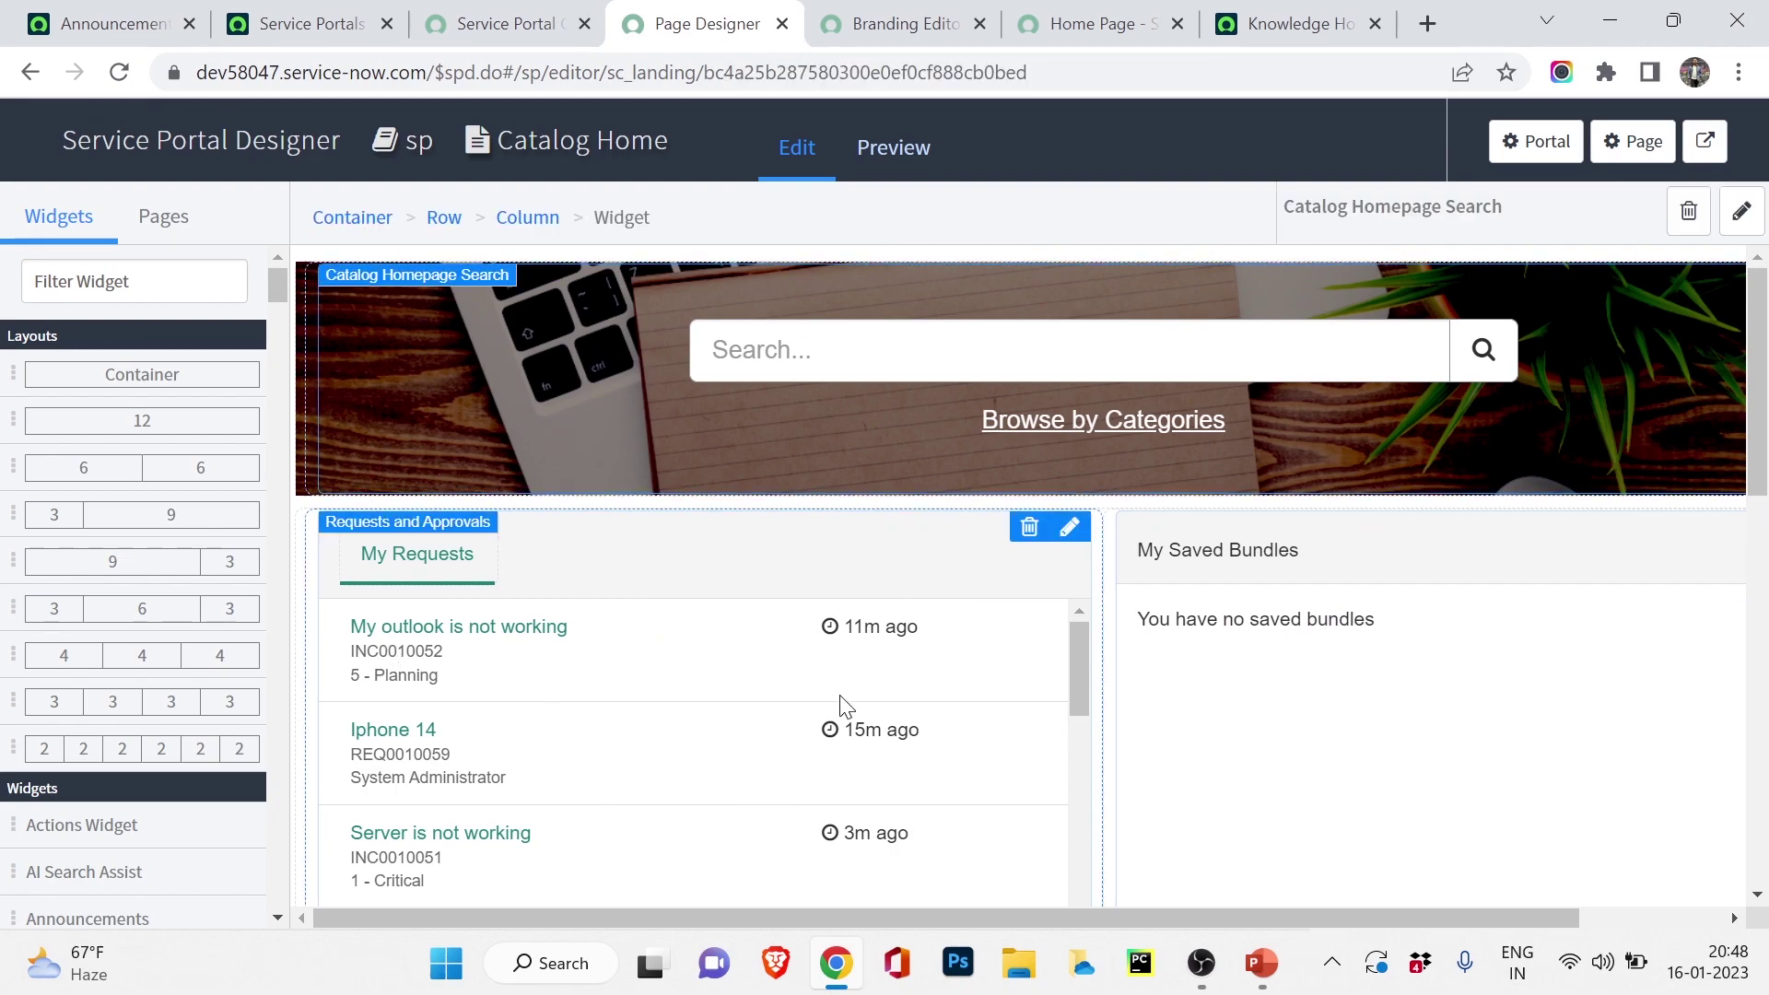
scroll(109, 608, down, 8)
scroll(109, 613, up, 8)
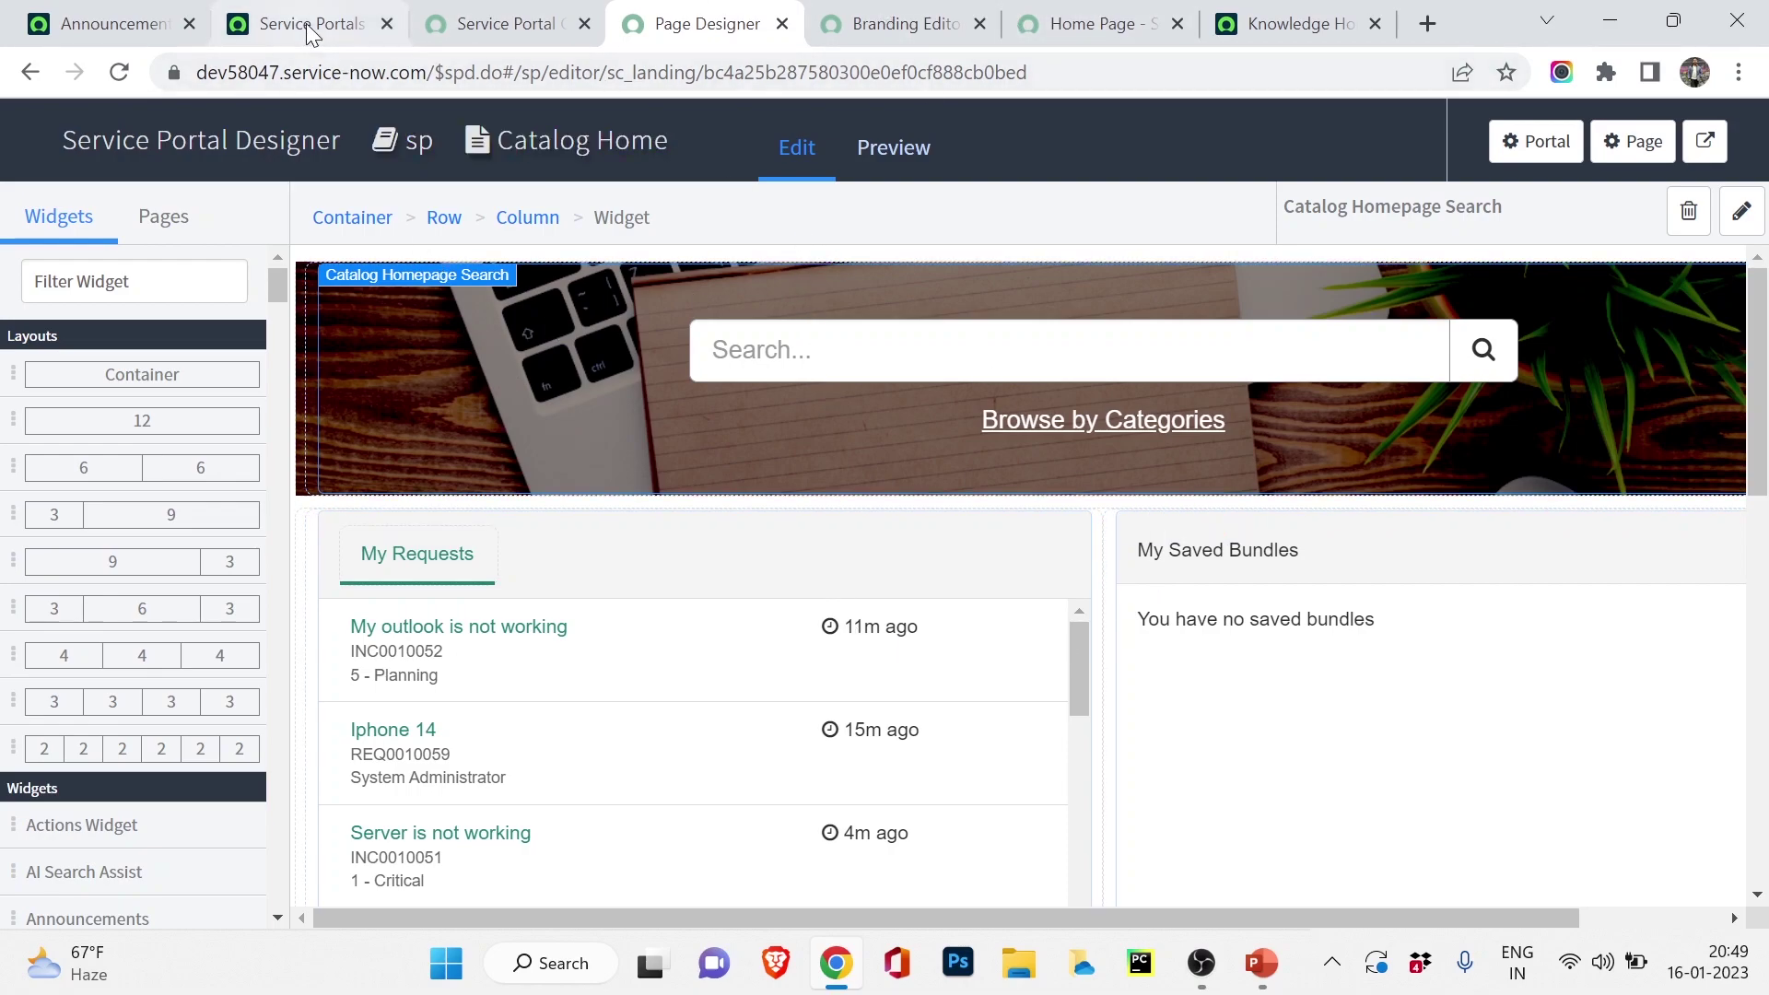
Open the Page Editor and the Widget Editor in new tabs from Service Portal Configuration, and show the Page Editor
click(519, 13)
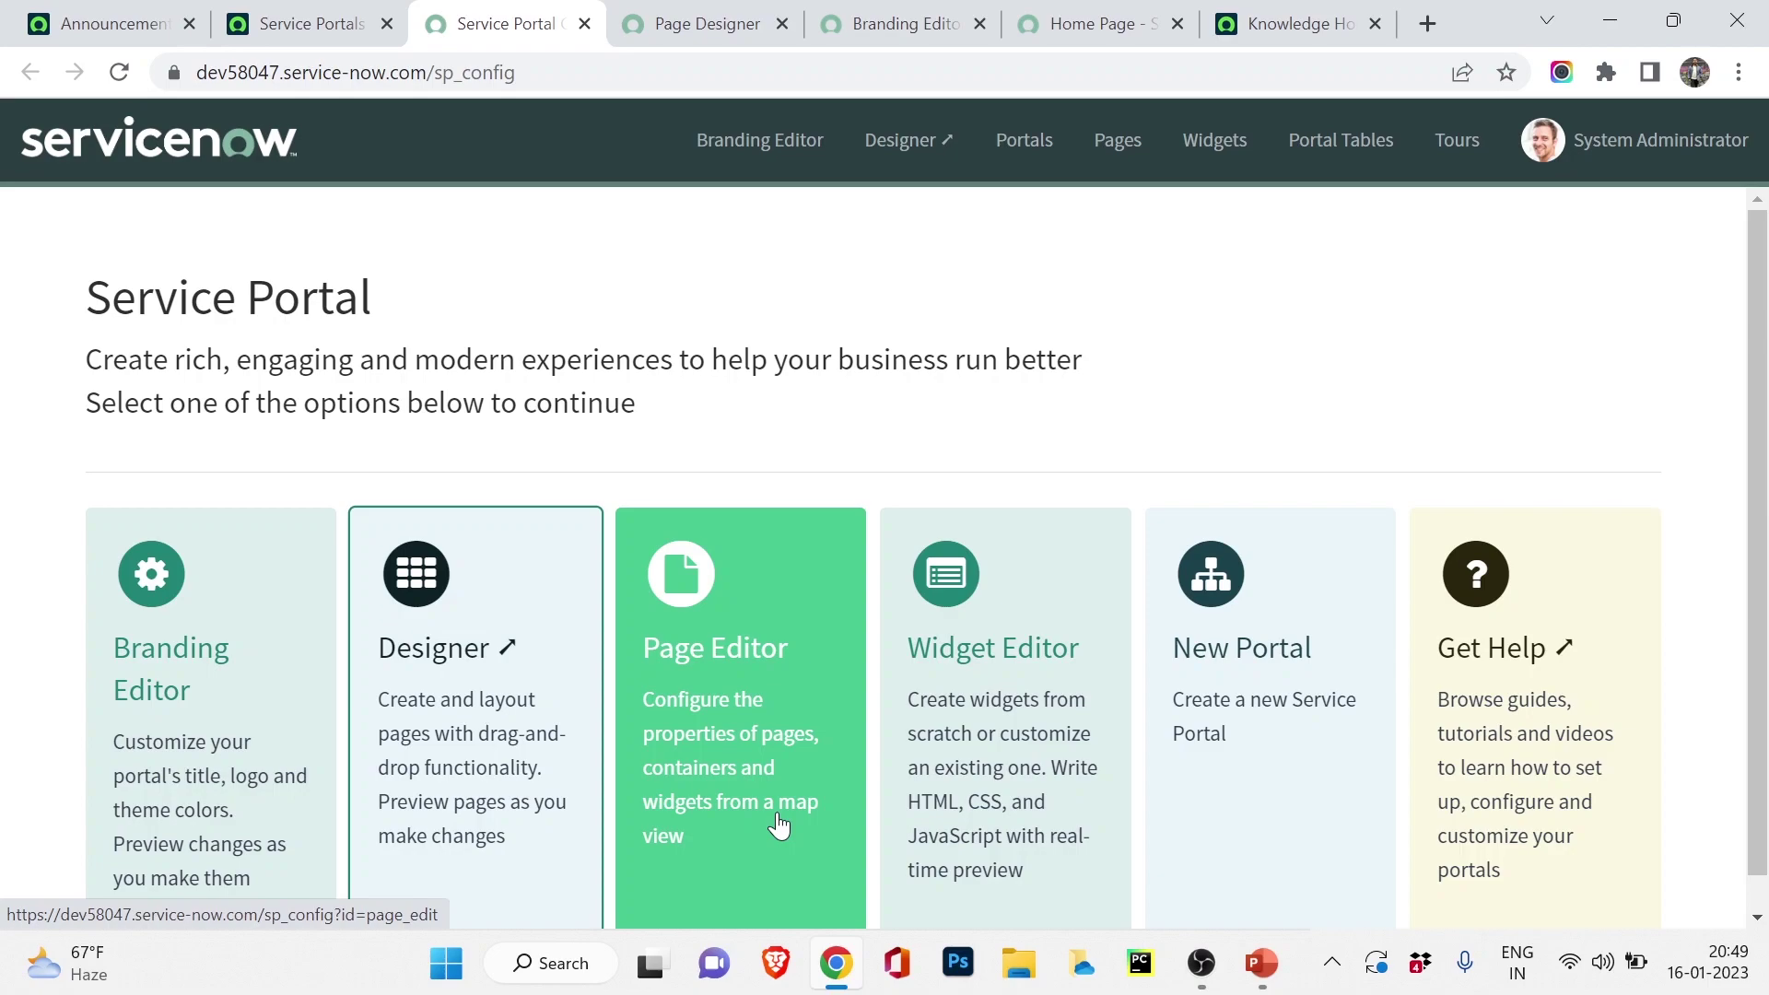
middle_click(779, 825)
middle_click(1032, 822)
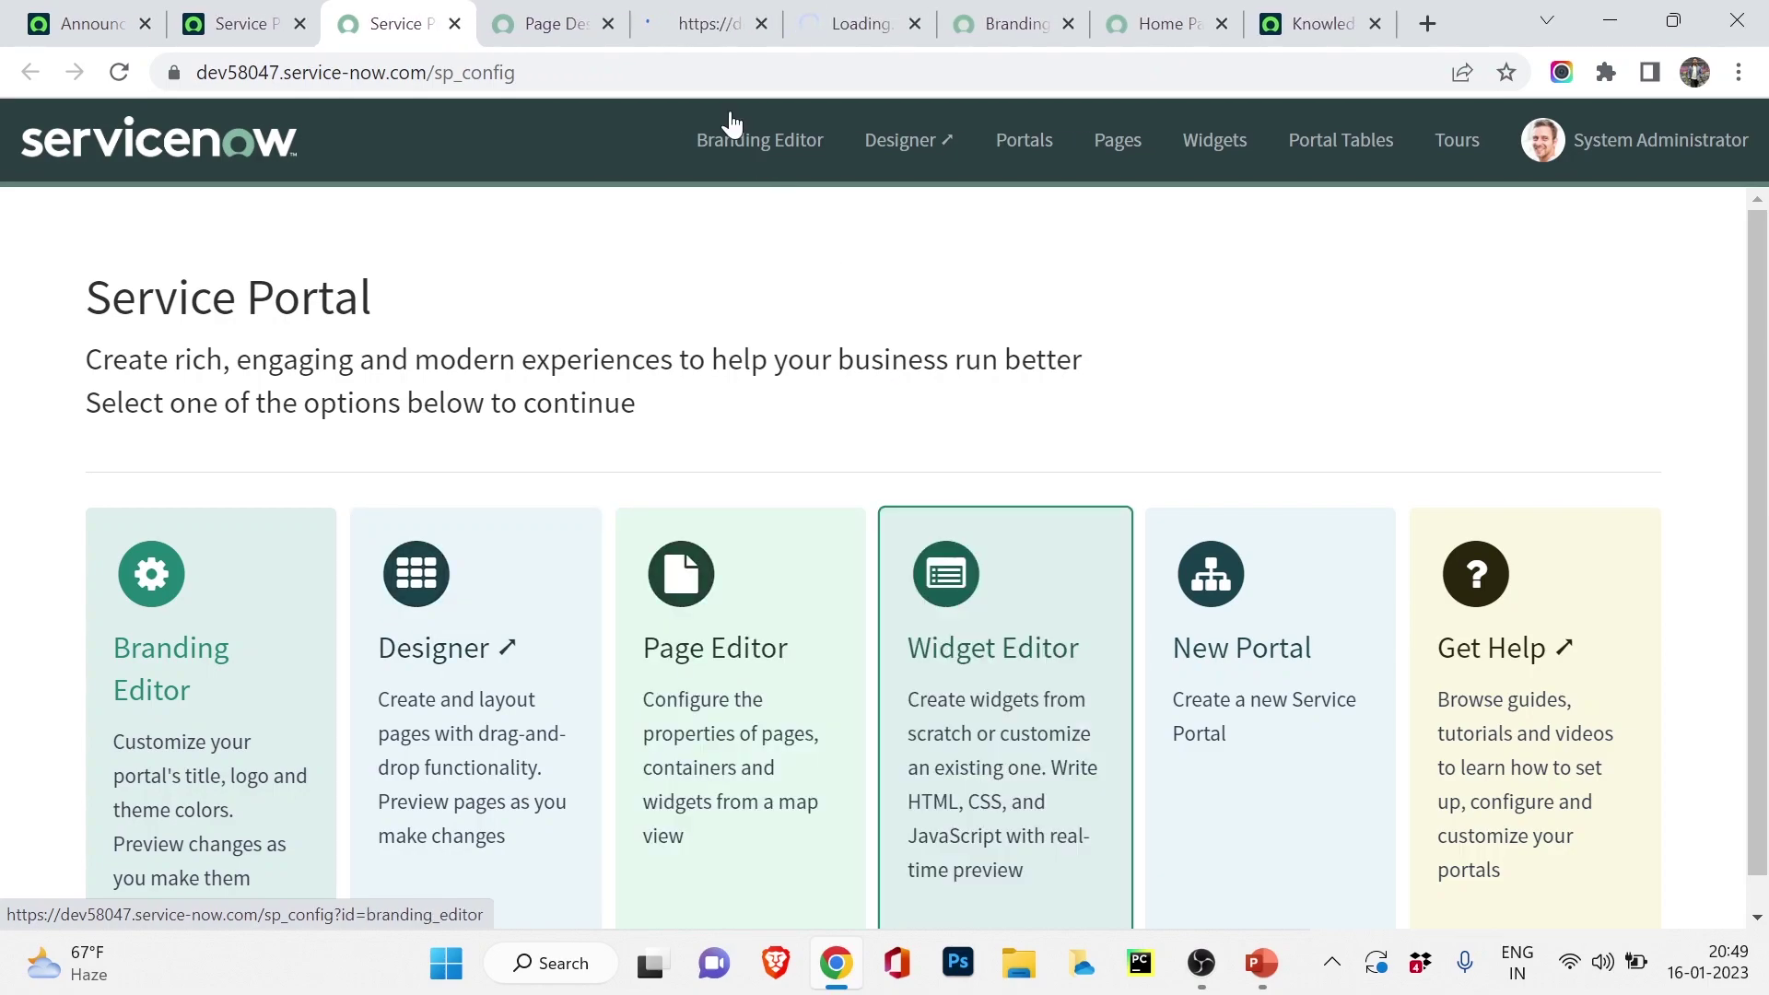
click(698, 24)
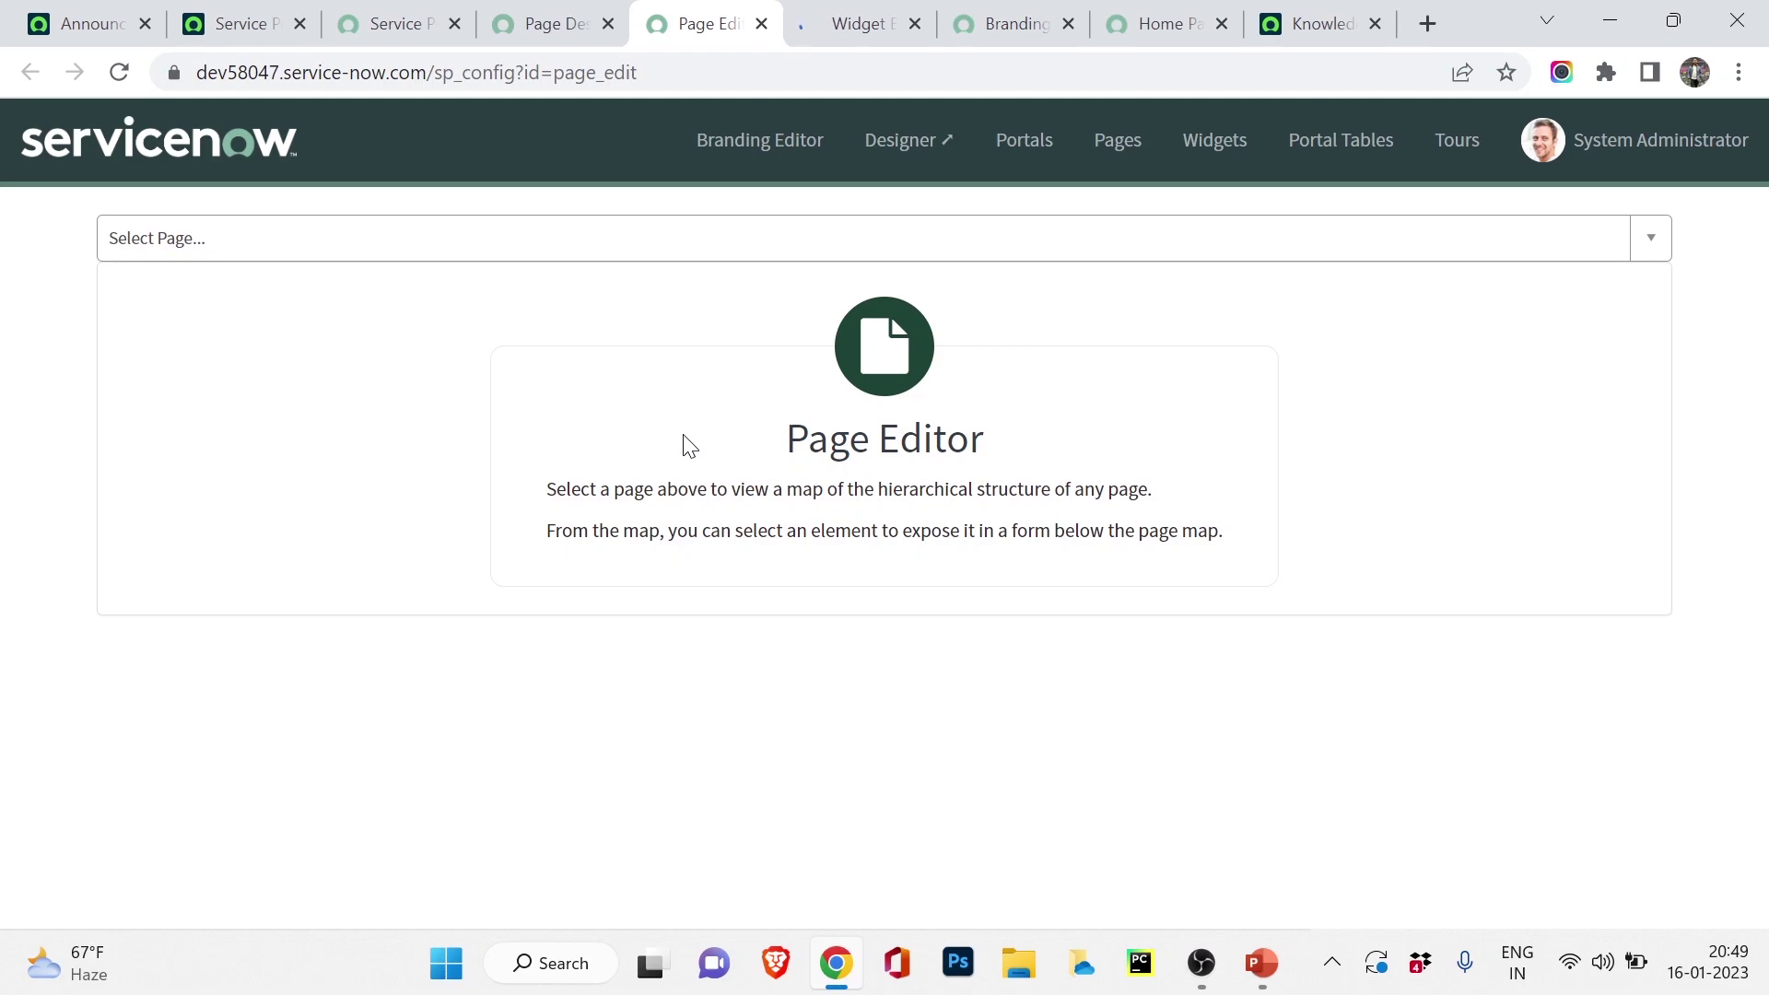
Display the Approvals page's structure map in the Page Editor, and switch to the Widget Editor tab
click(1655, 258)
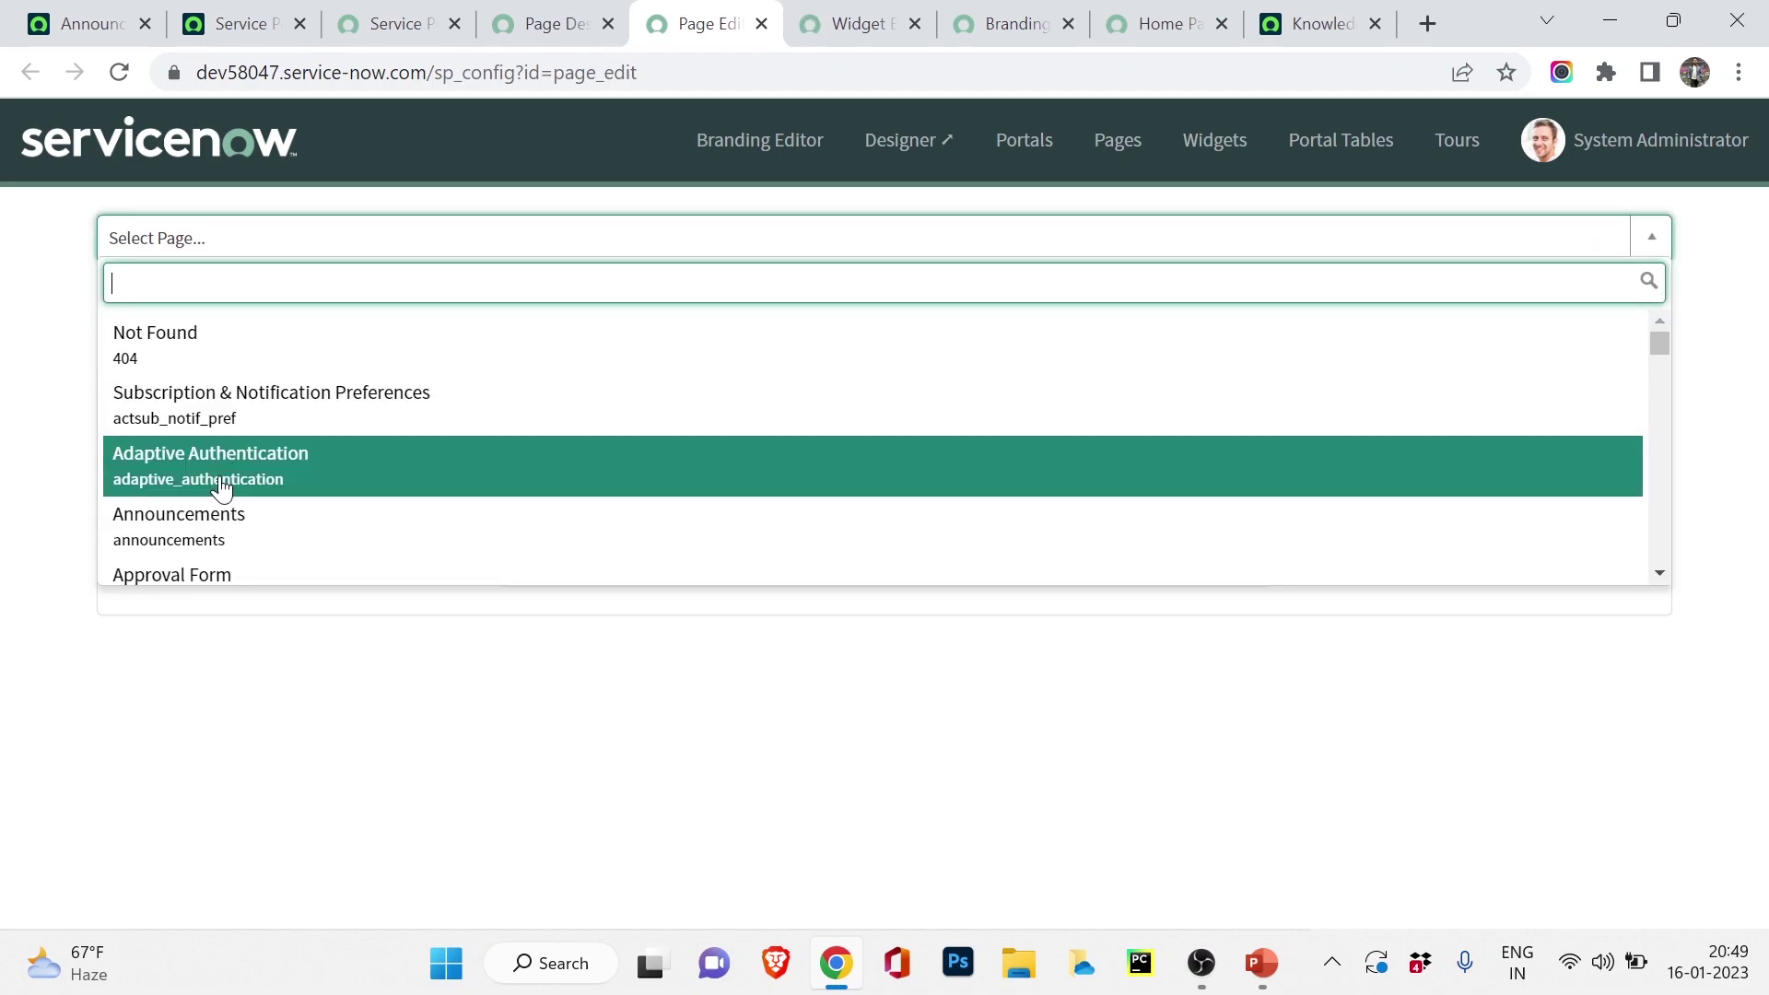
scroll(221, 489, down, 3)
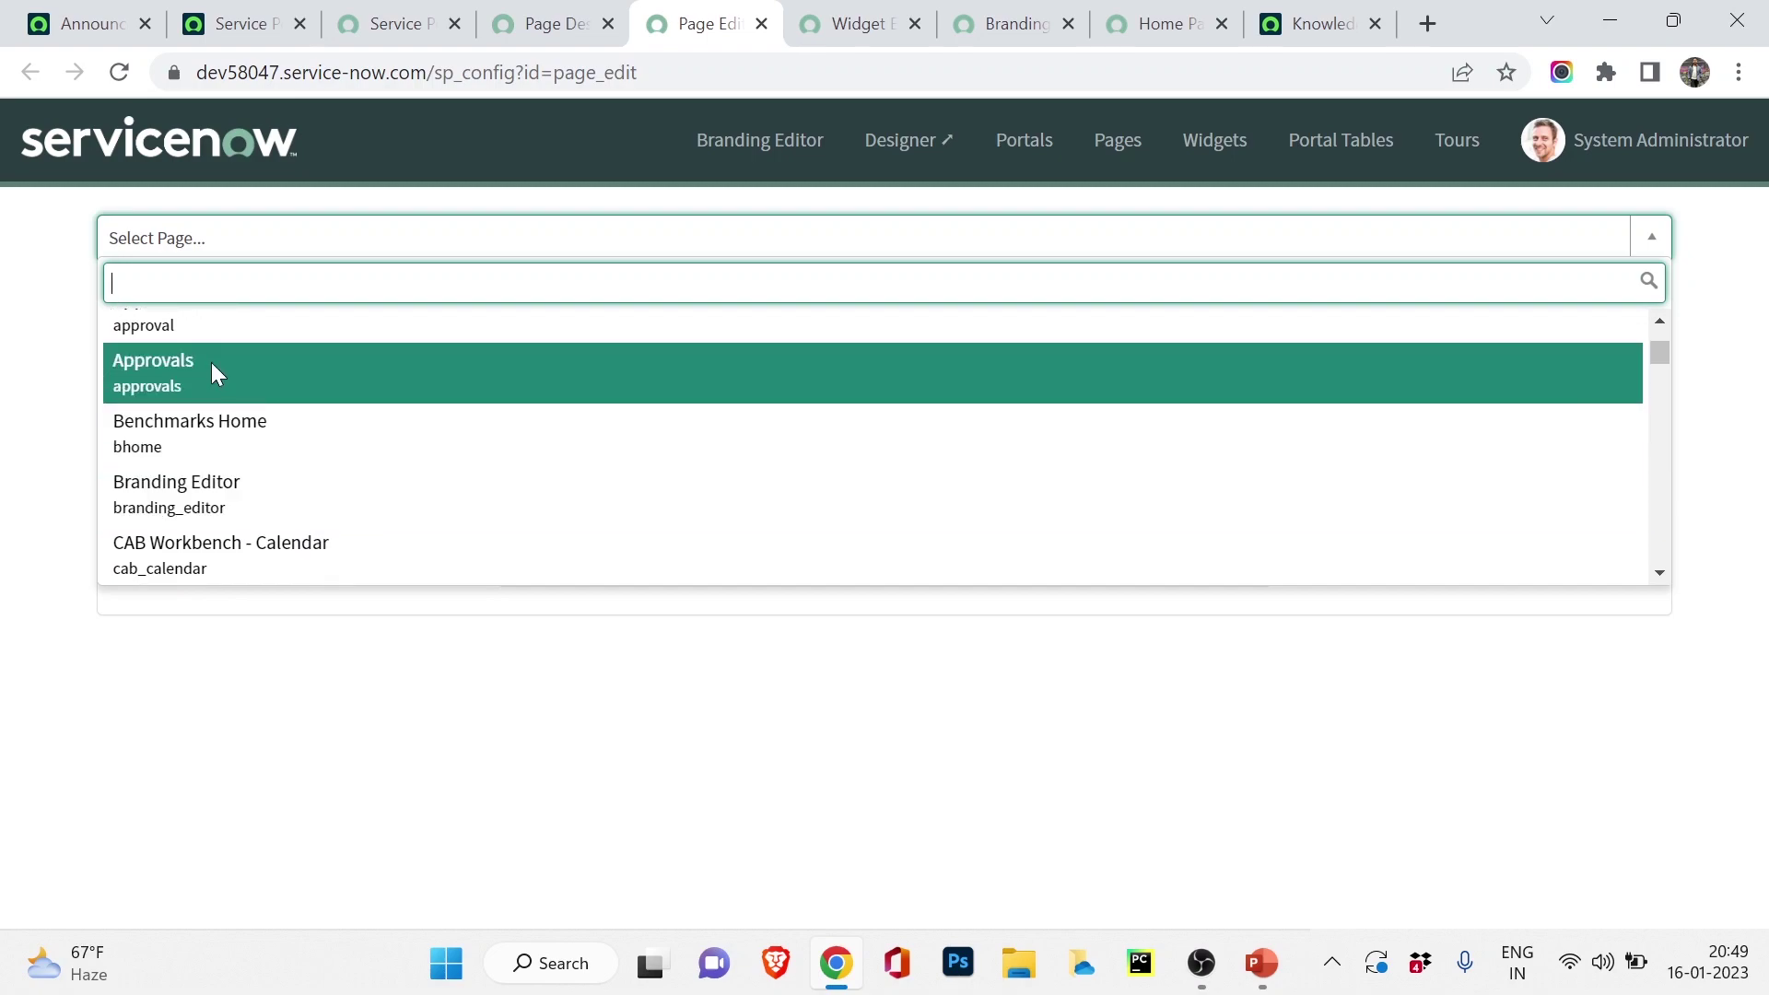
click(213, 373)
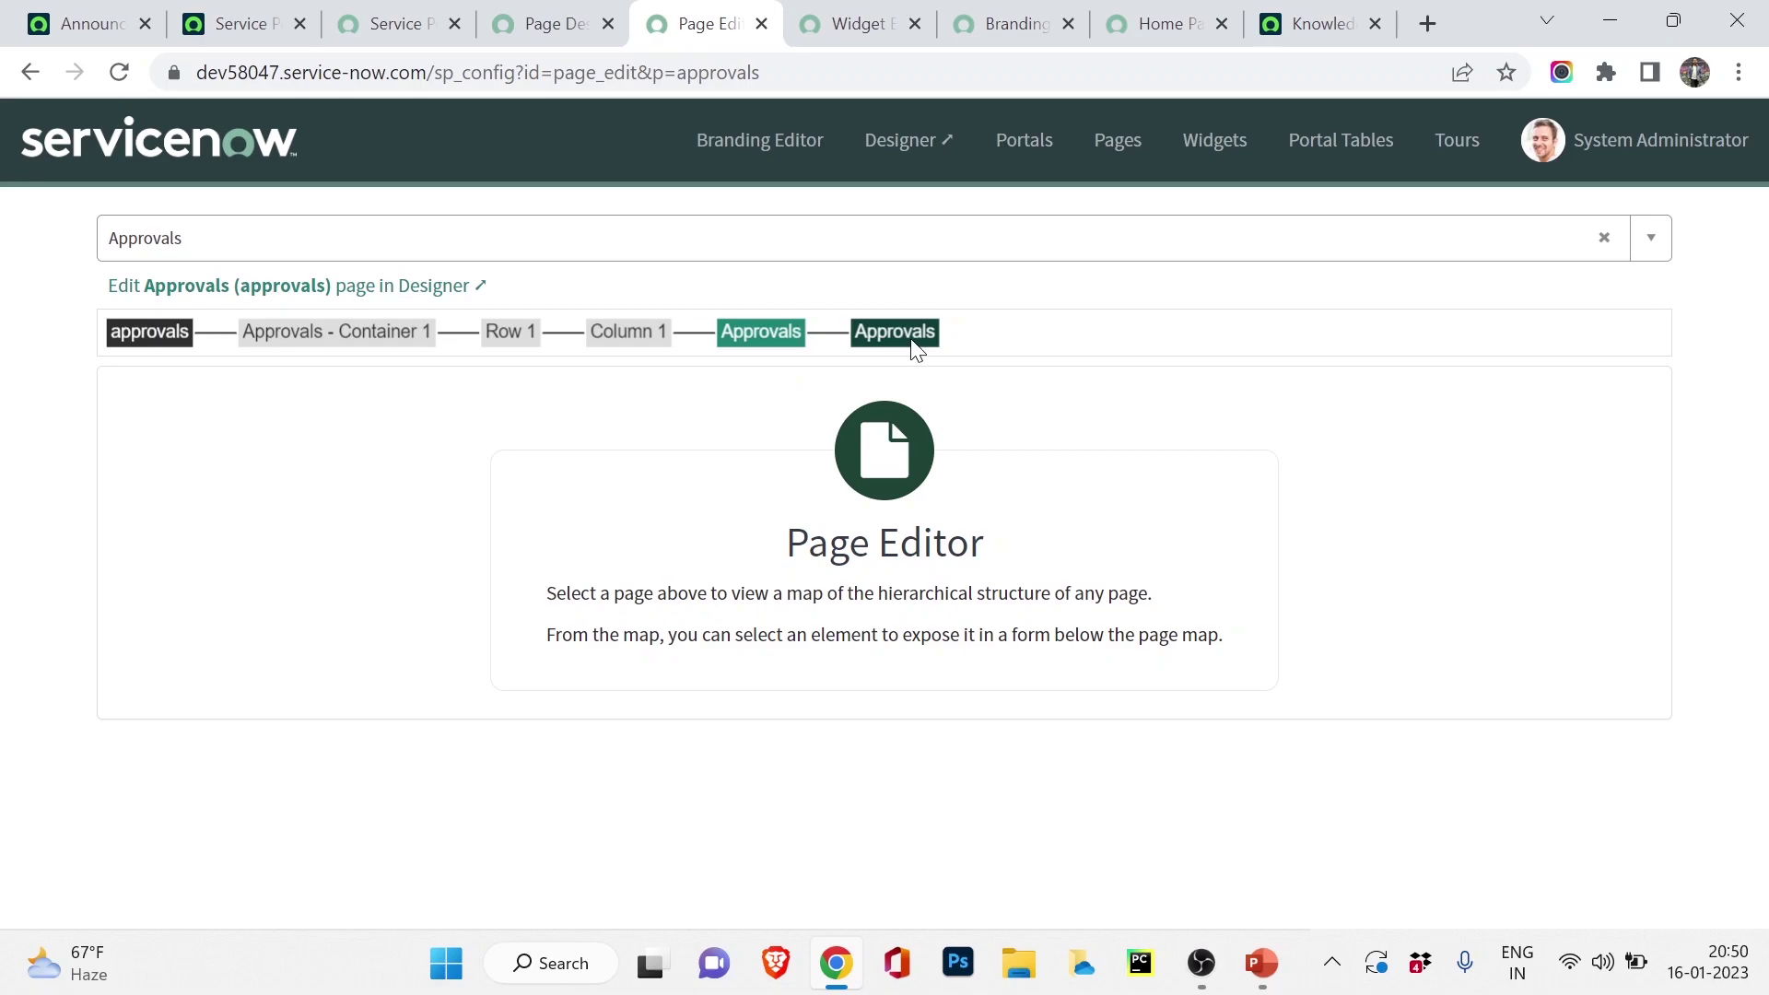
click(857, 18)
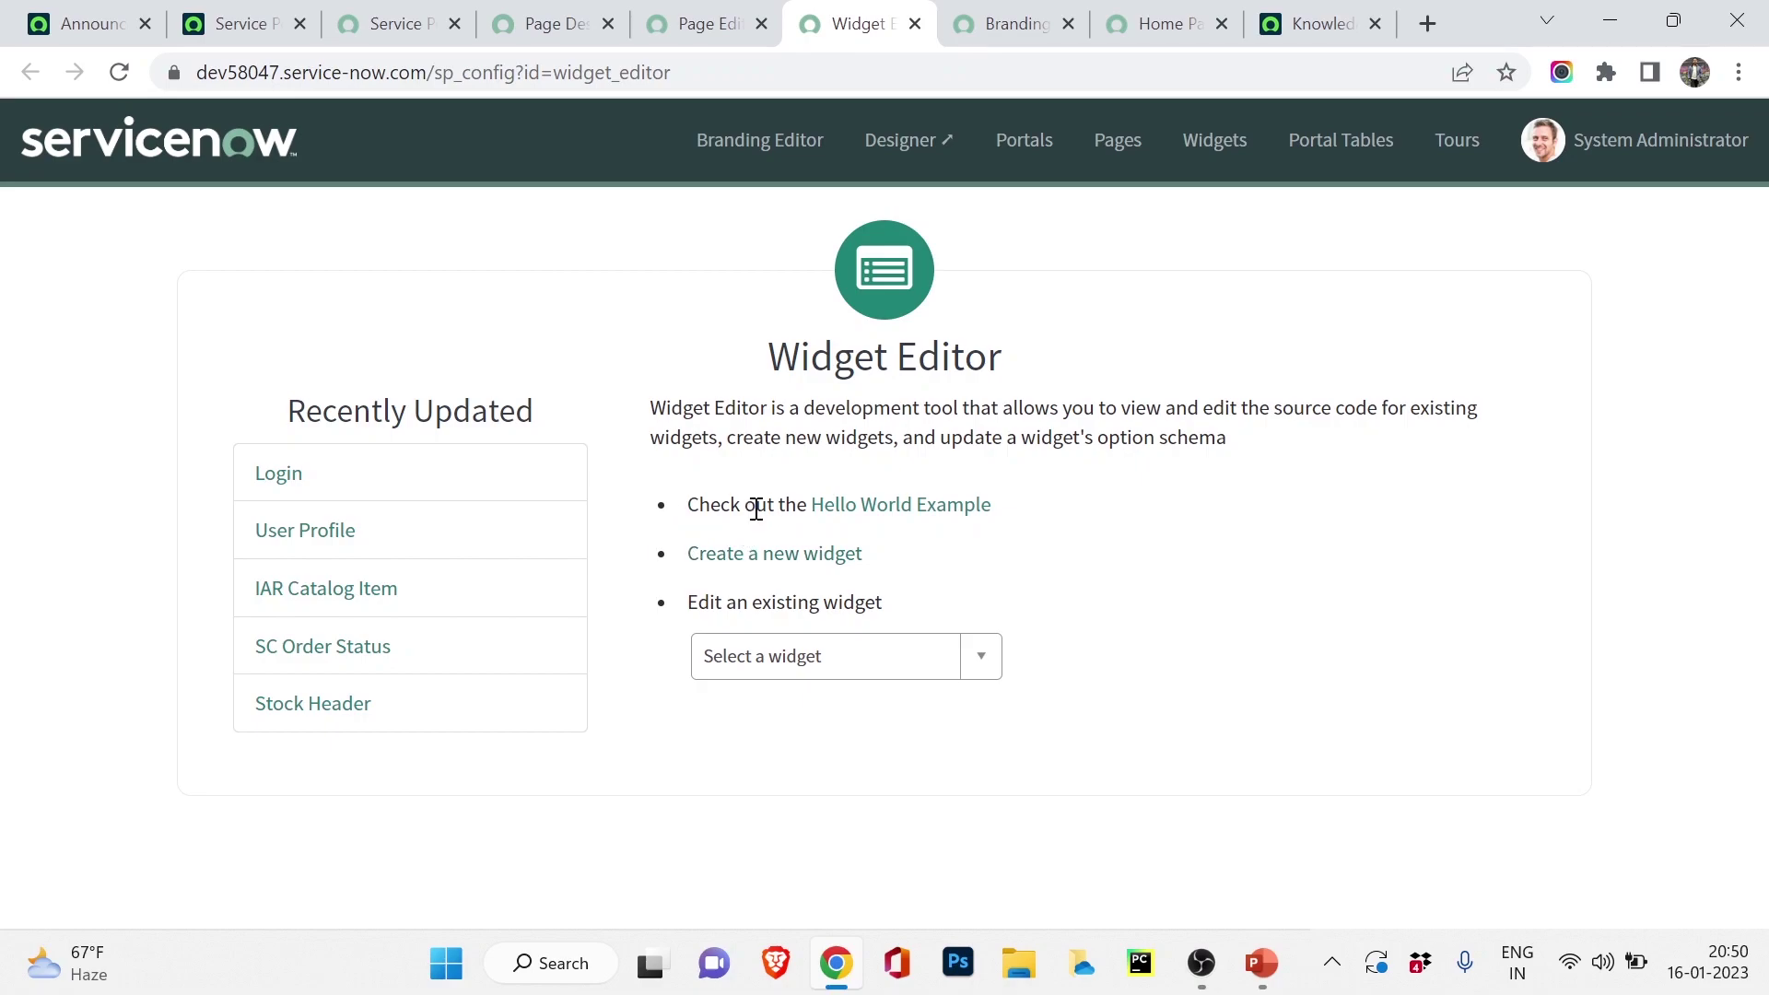
Open the Hello World example in the Widget Editor and review its HTML template and client script
click(871, 517)
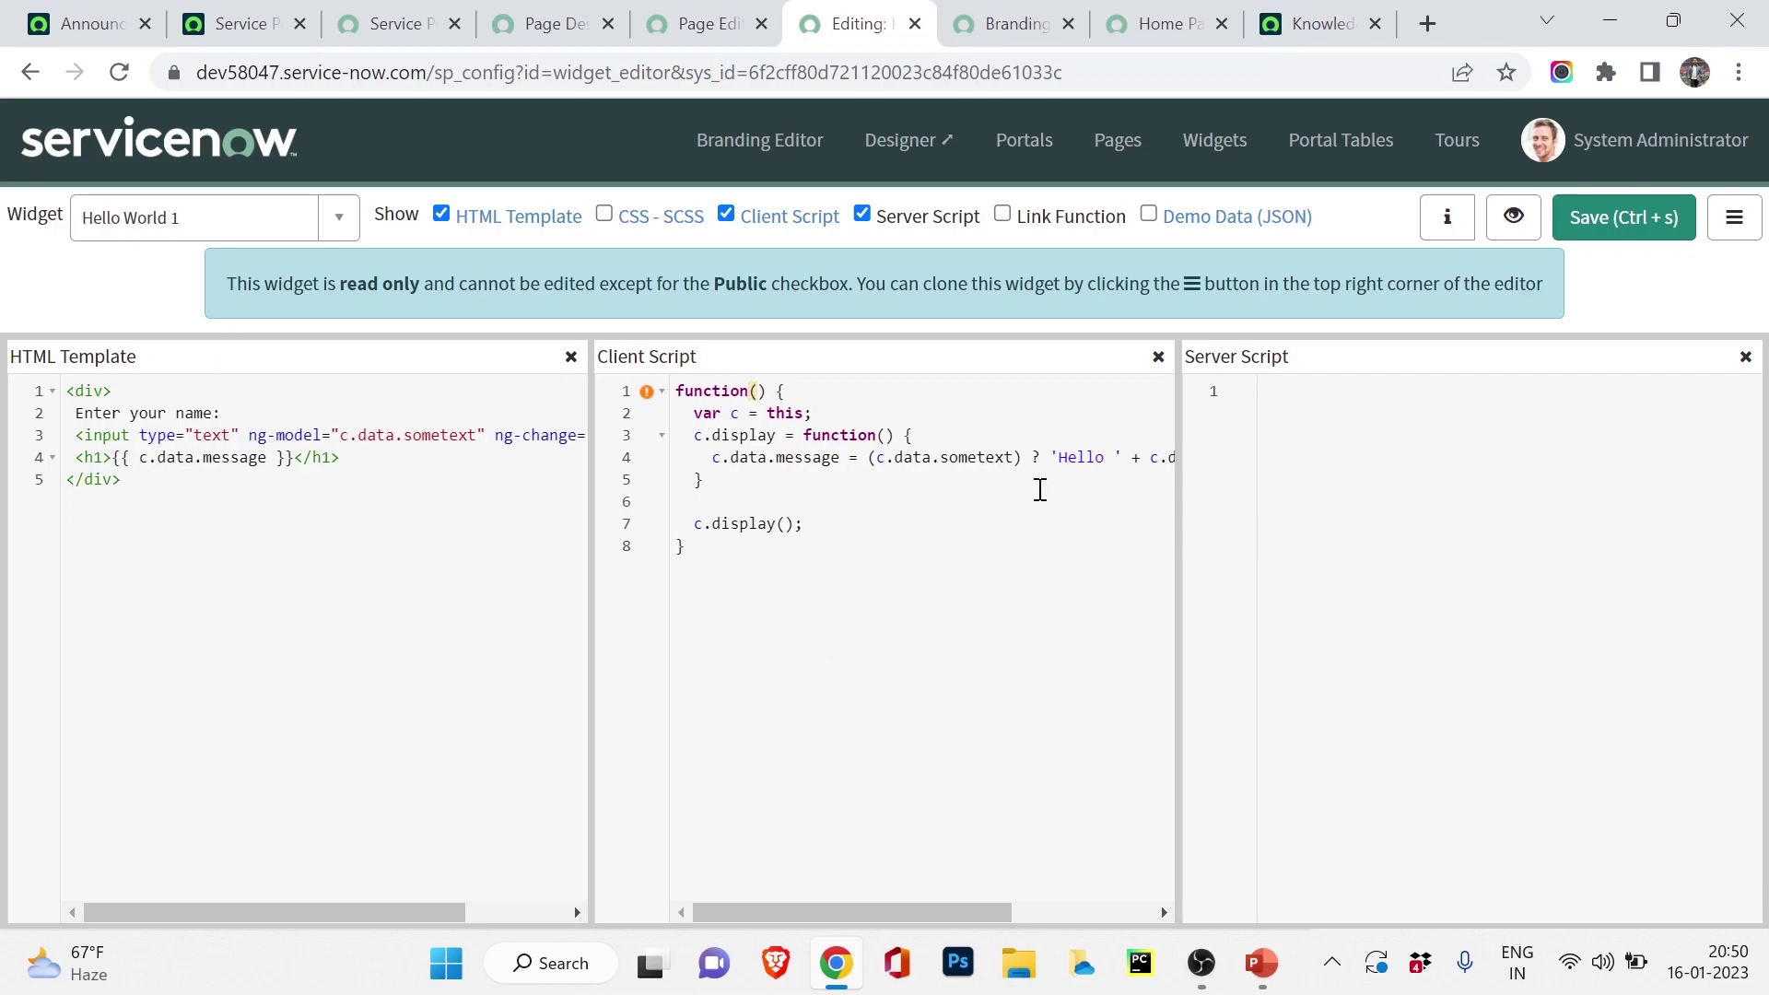
drag(903, 918, 767, 925)
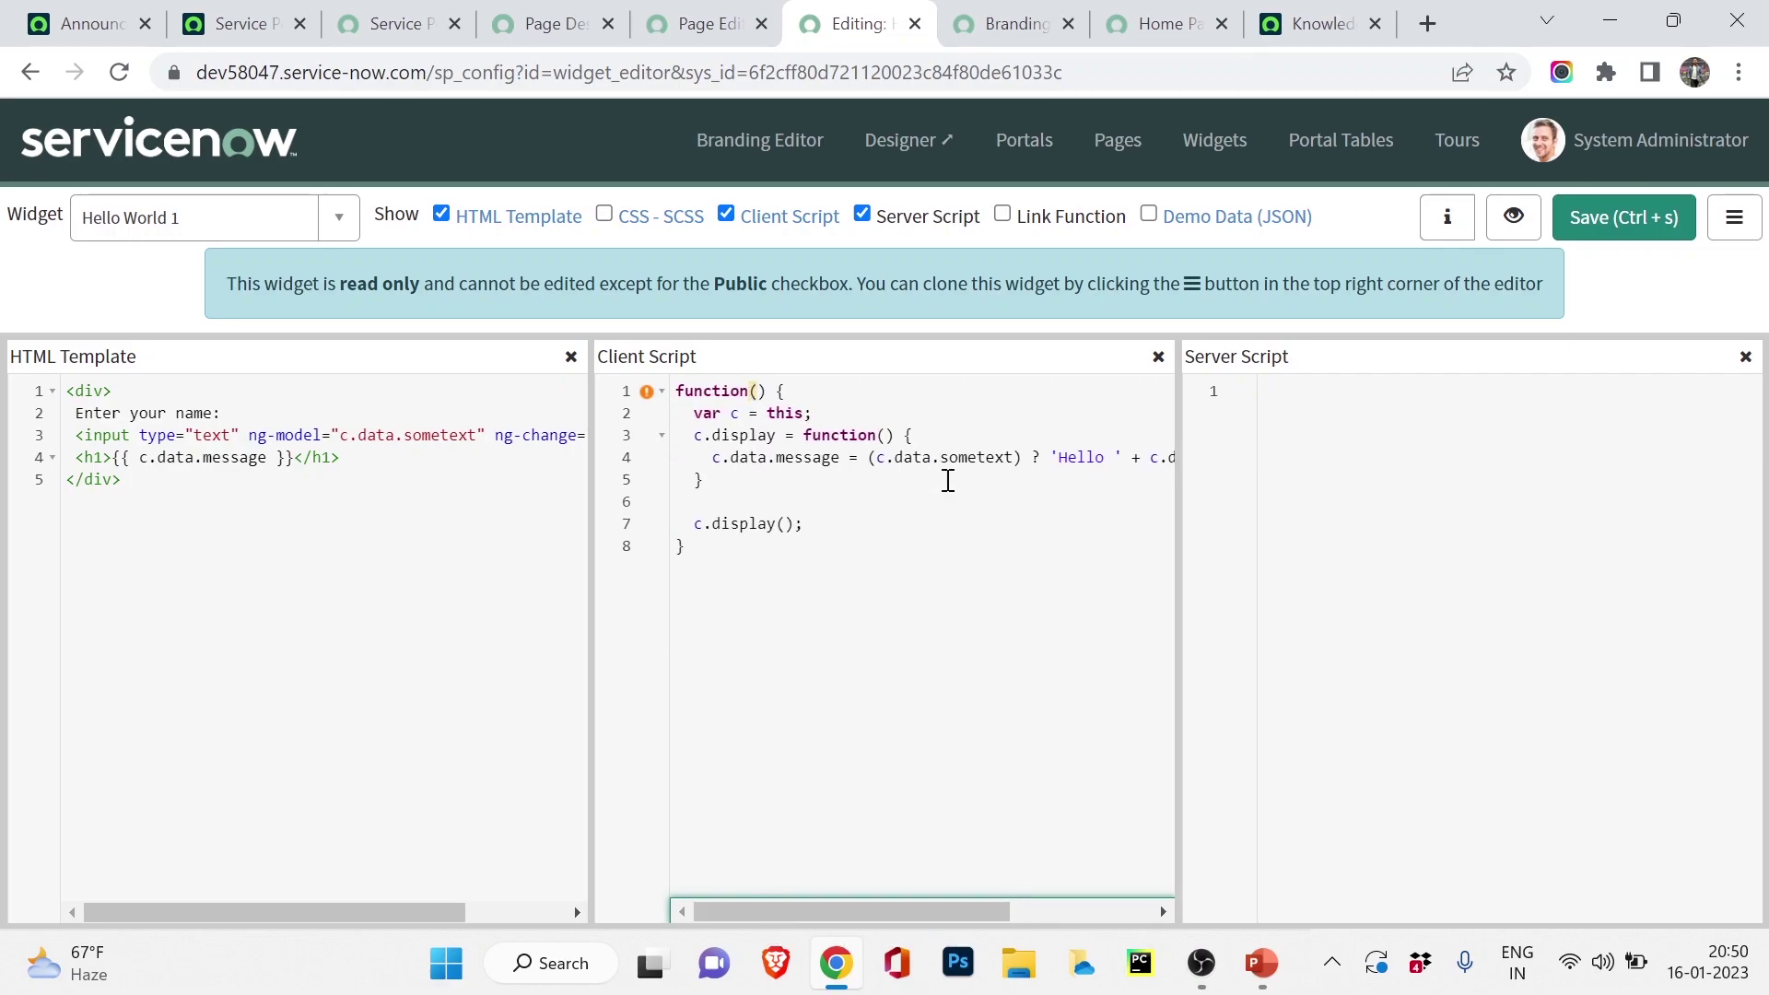
drag(74, 413, 201, 470)
click(238, 508)
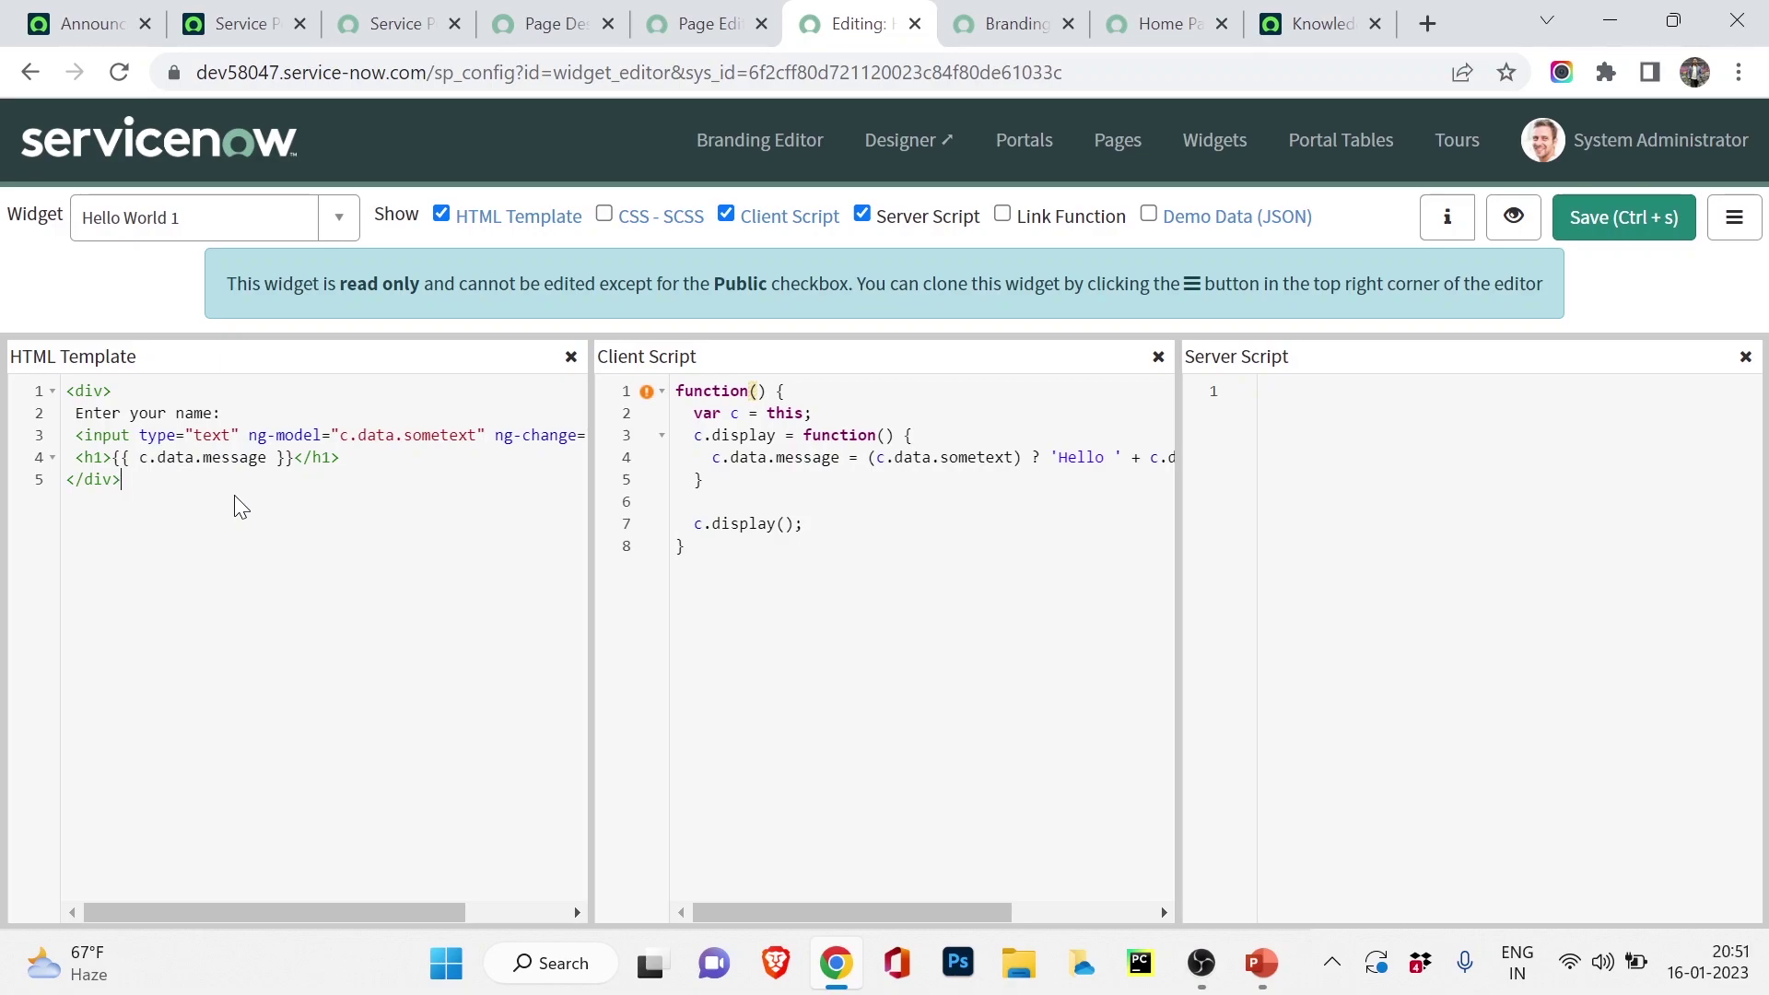
Go back to the Service Portals list and open the Service Portal record with URL suffix sp
click(392, 23)
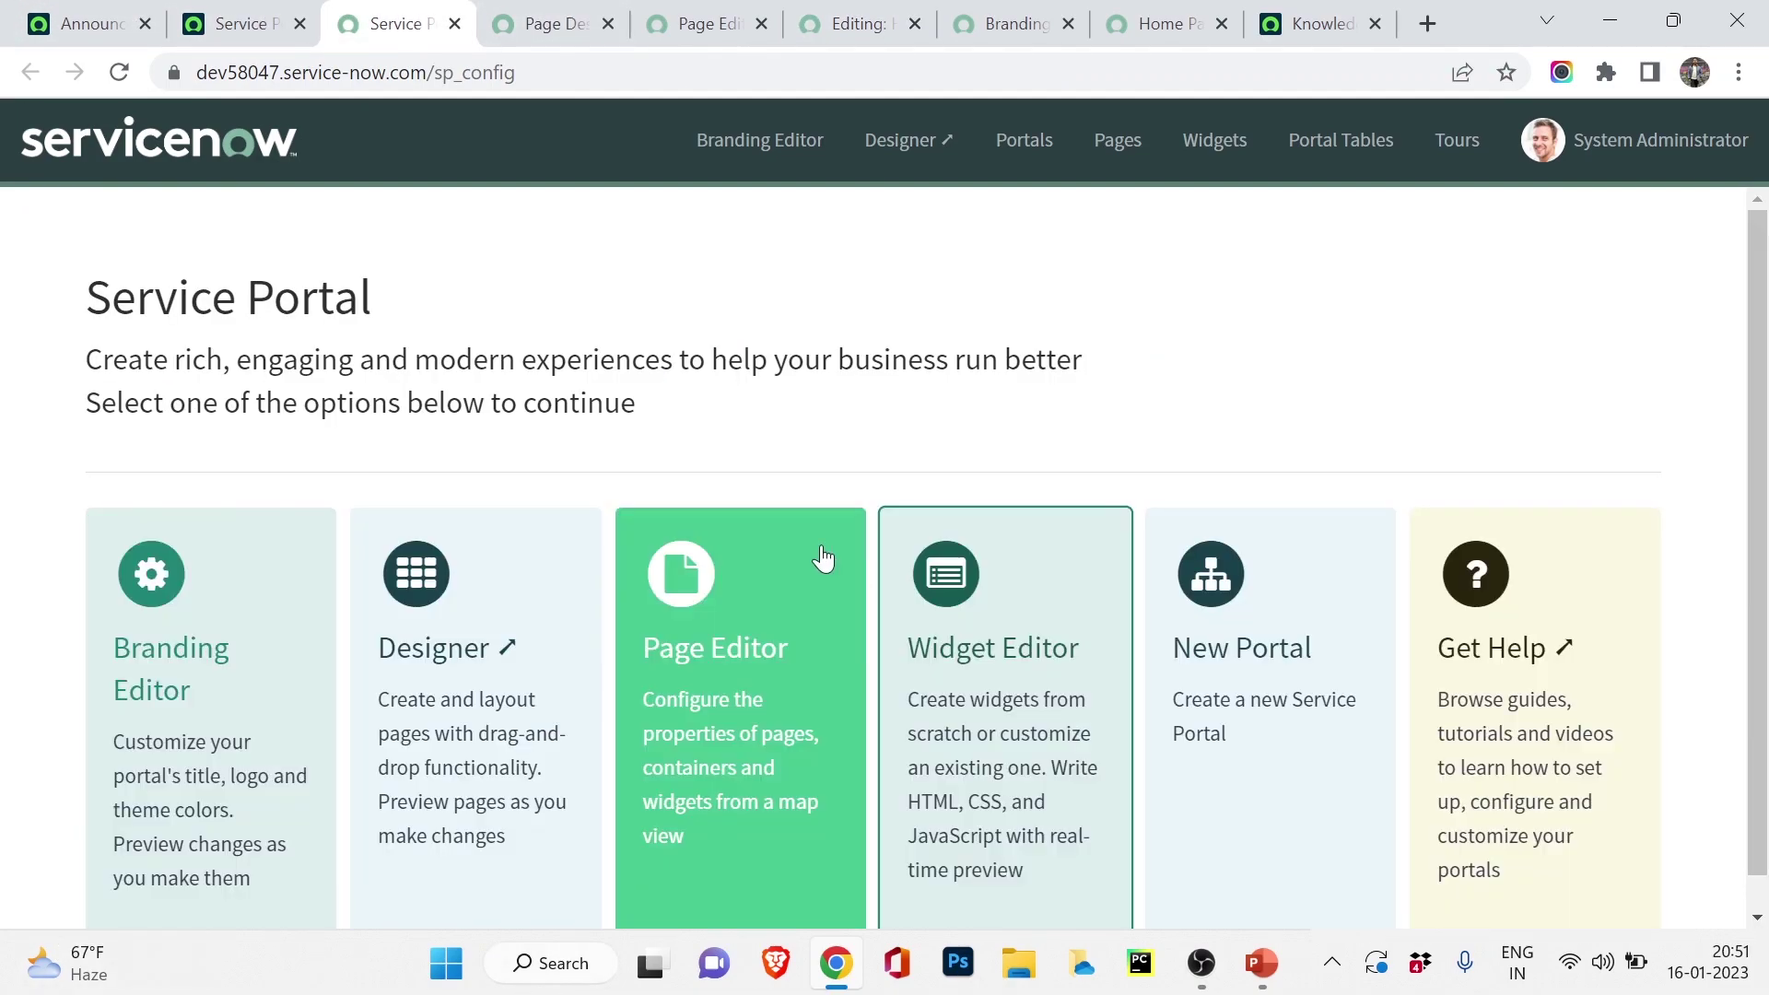
click(274, 11)
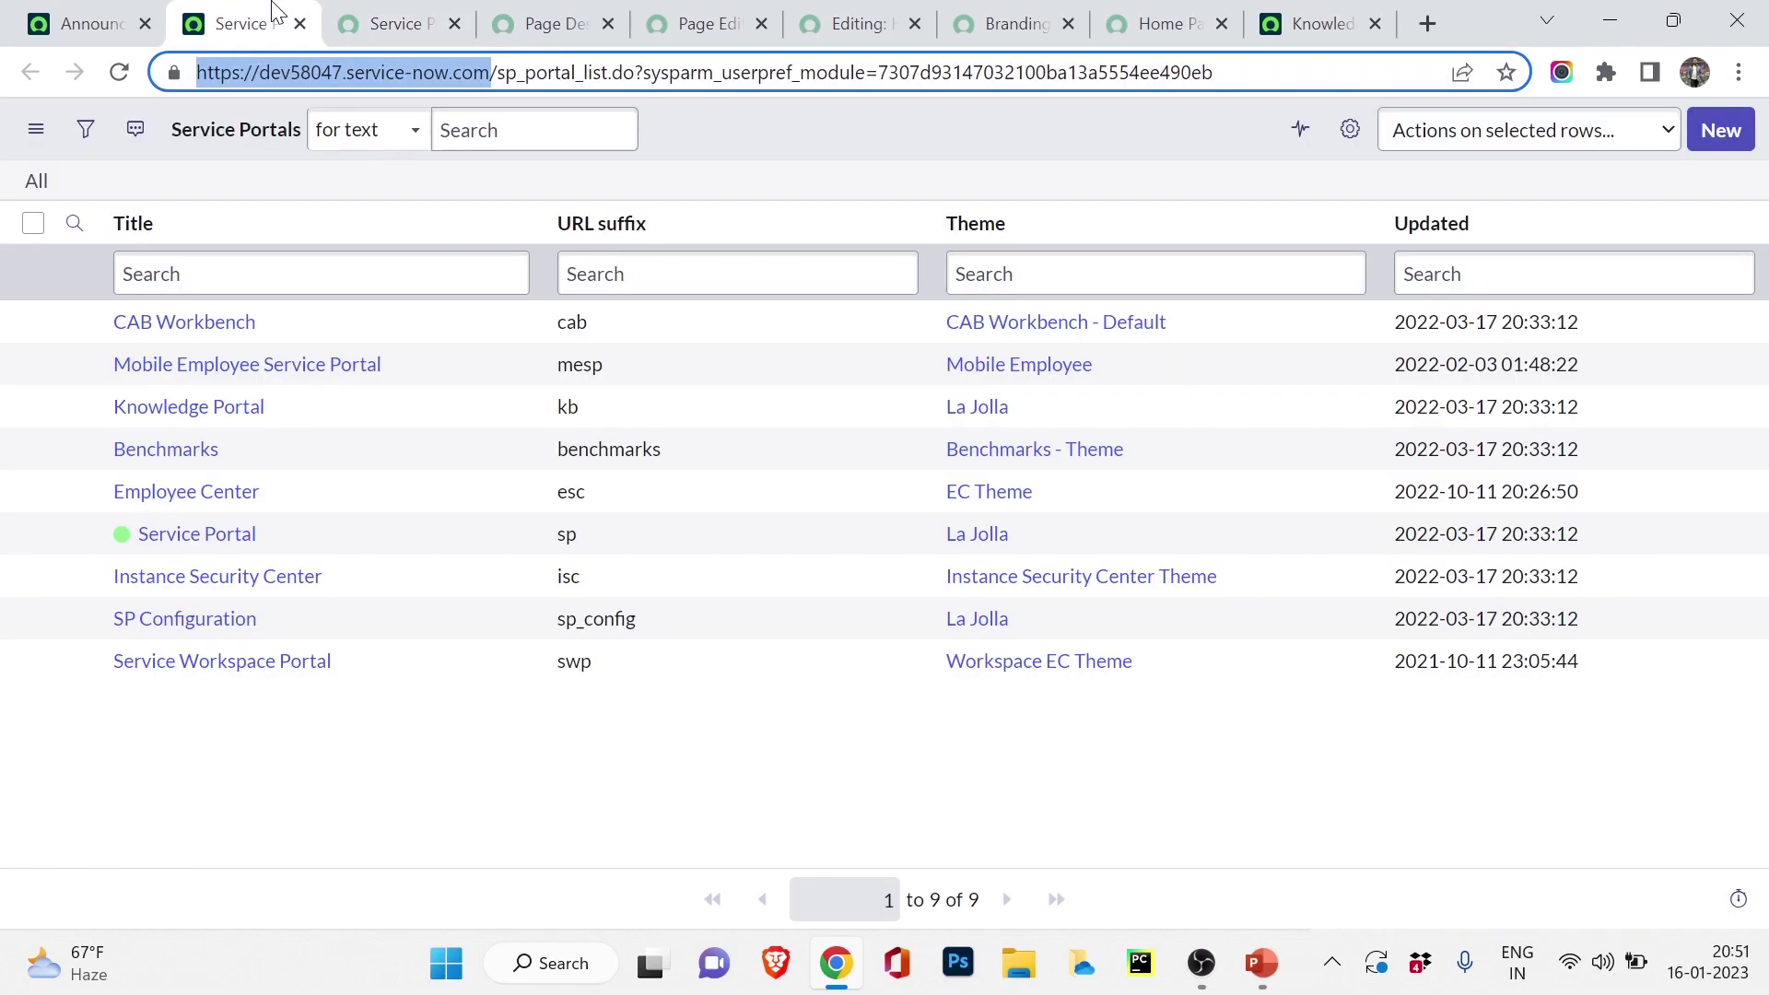
click(186, 537)
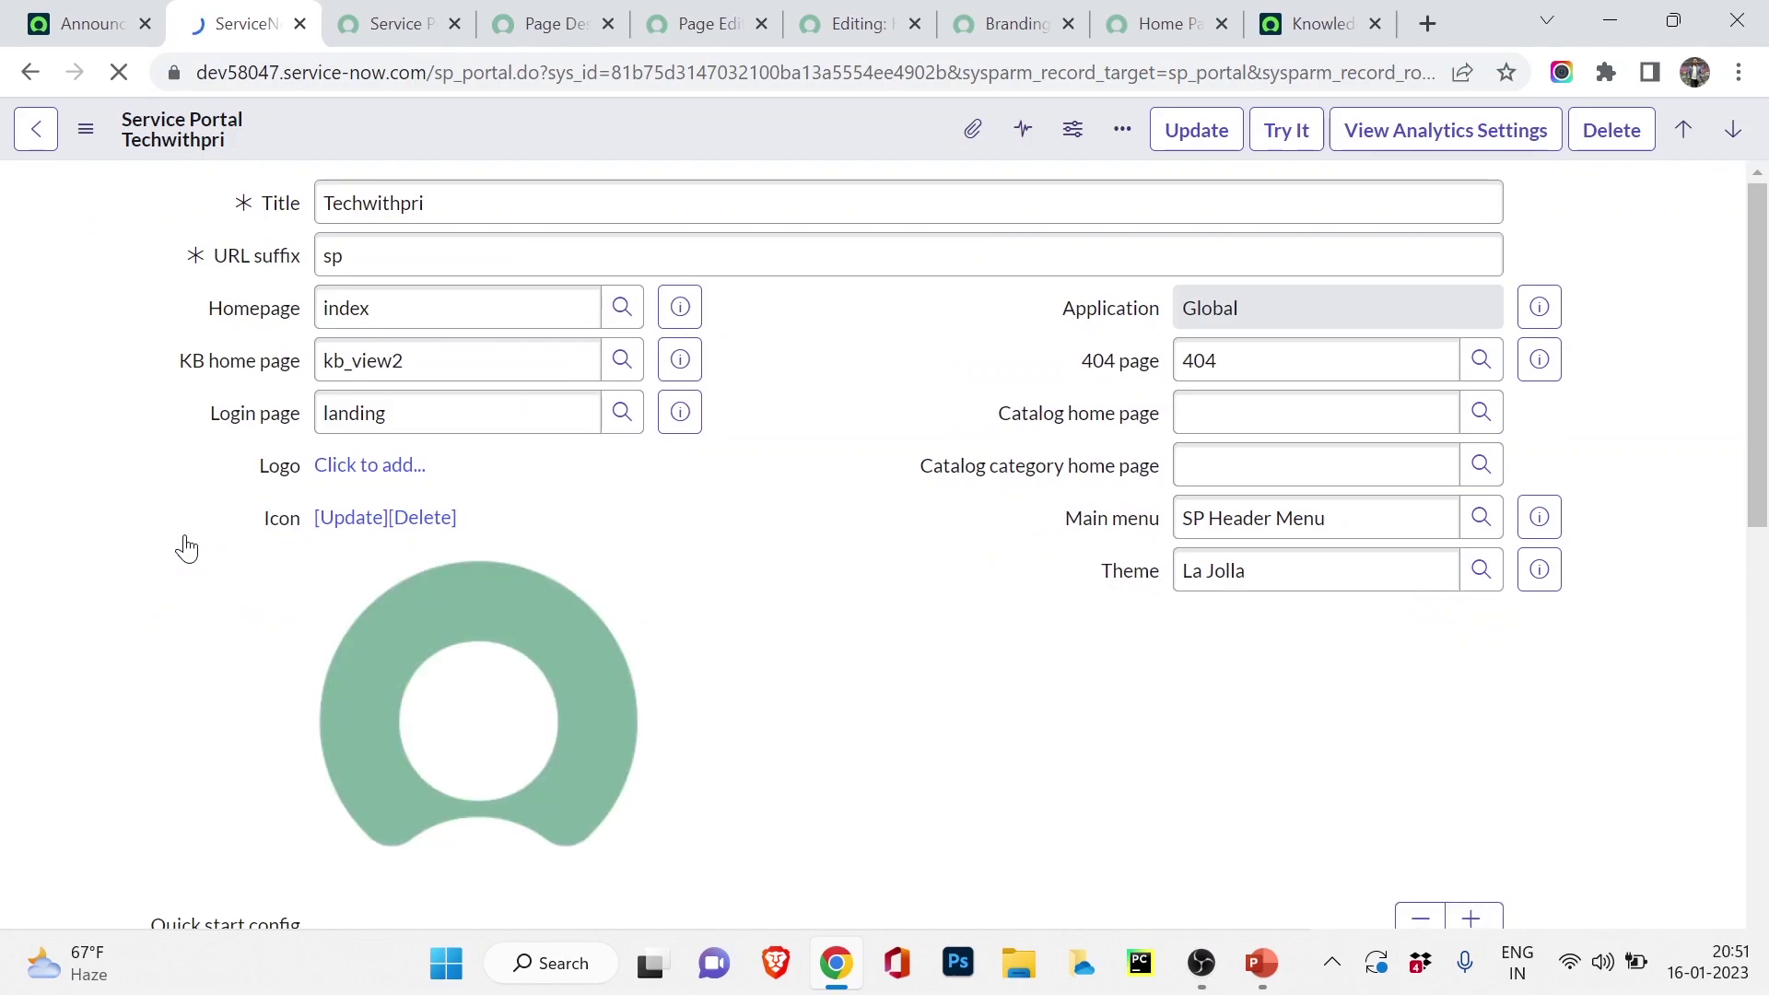
Examine the portal record's page settings, theme and quick start config, and return to the Service Portal configuration page
scroll(218, 447, down, 3)
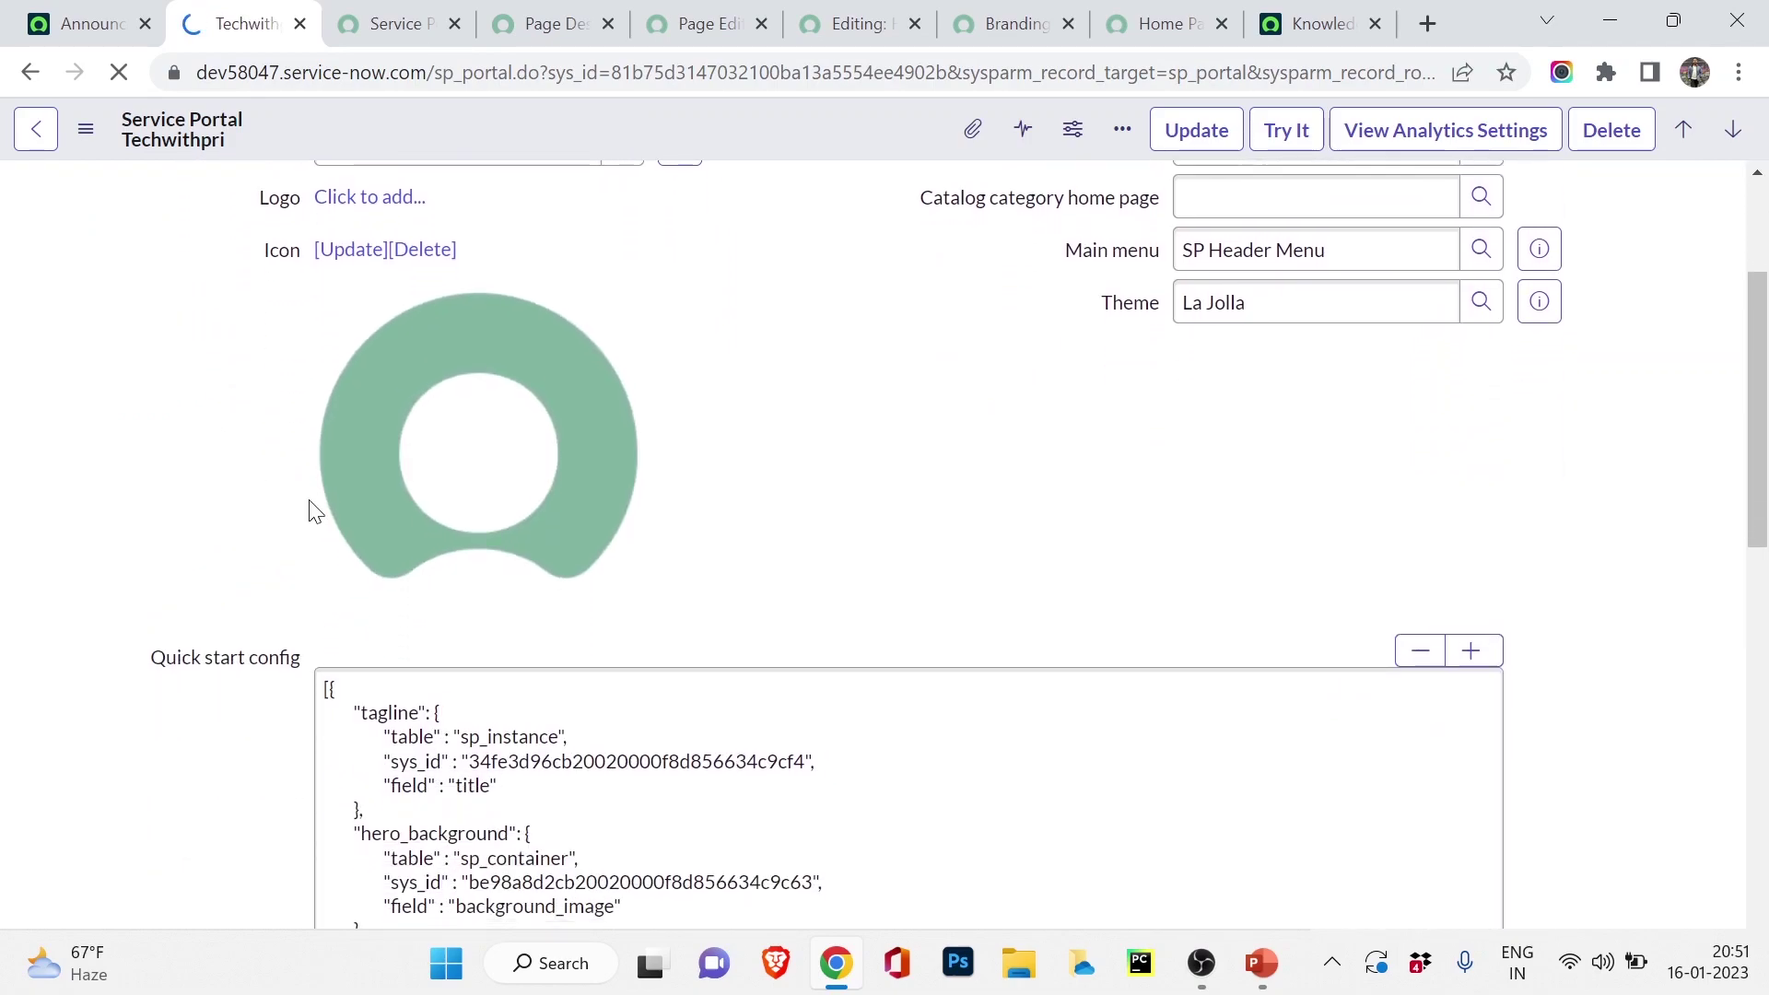
scroll(477, 534, down, 6)
scroll(478, 544, down, 4)
scroll(479, 544, up, 6)
scroll(480, 544, down, 1)
scroll(472, 691, up, 8)
key(ctrl+Tab)
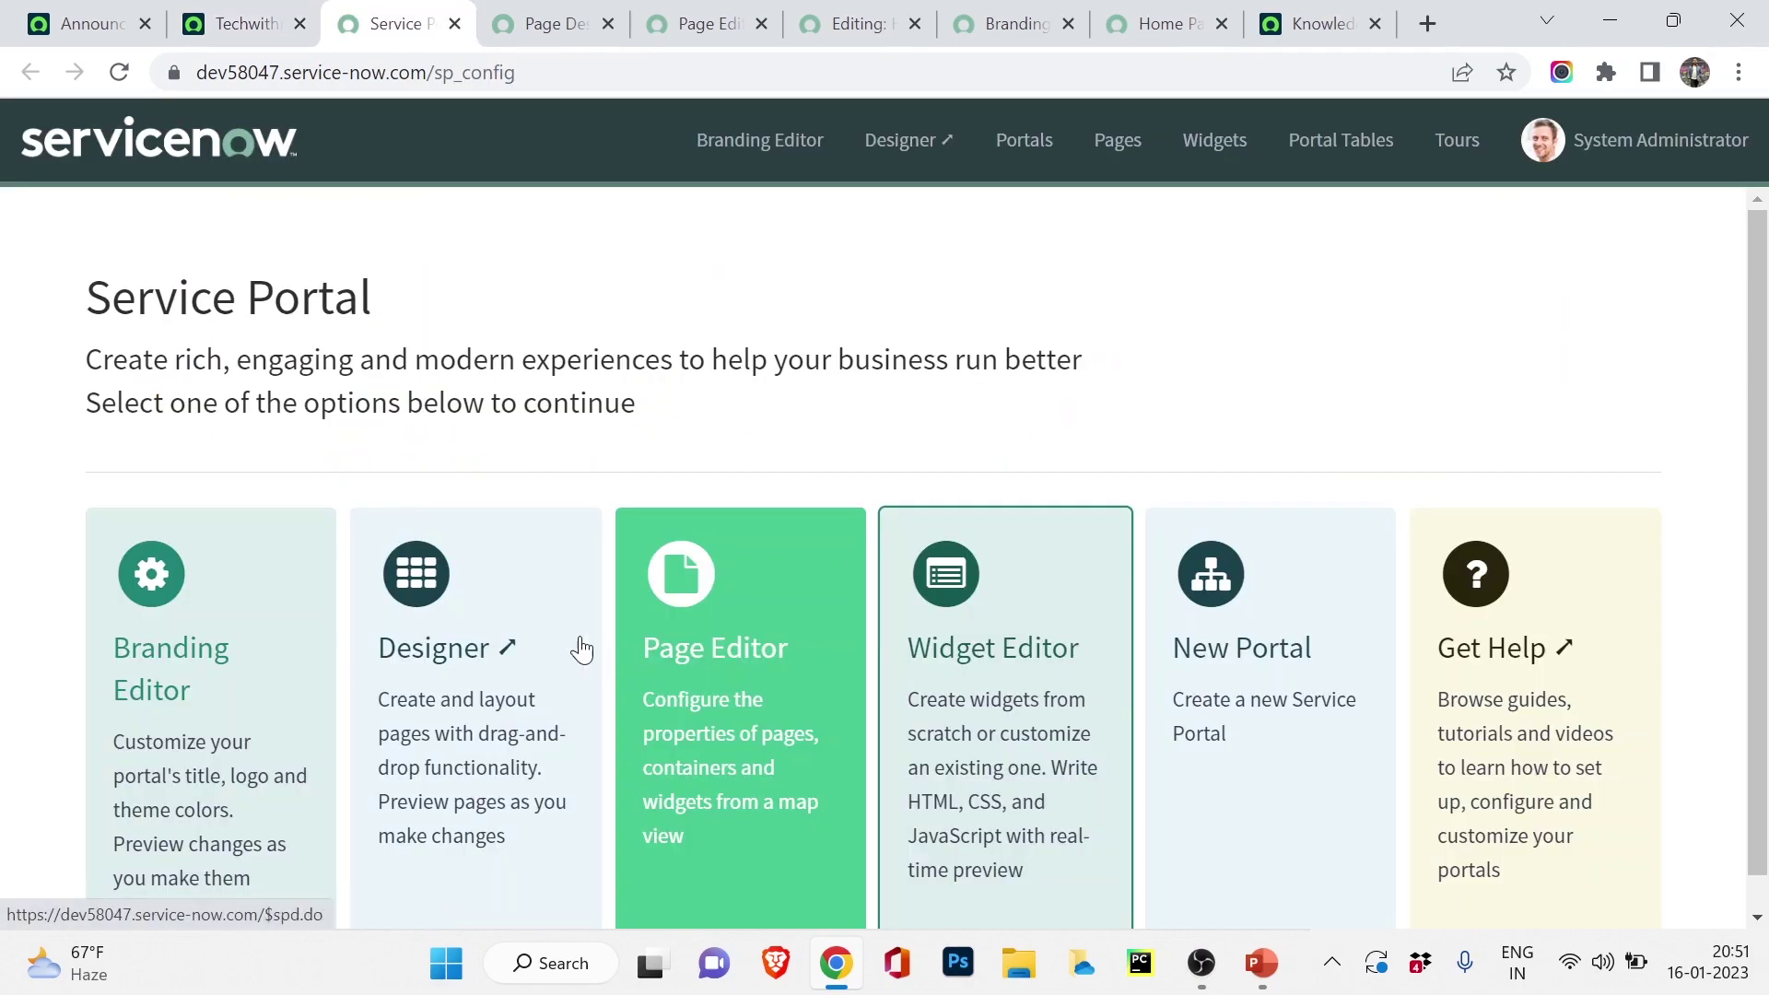